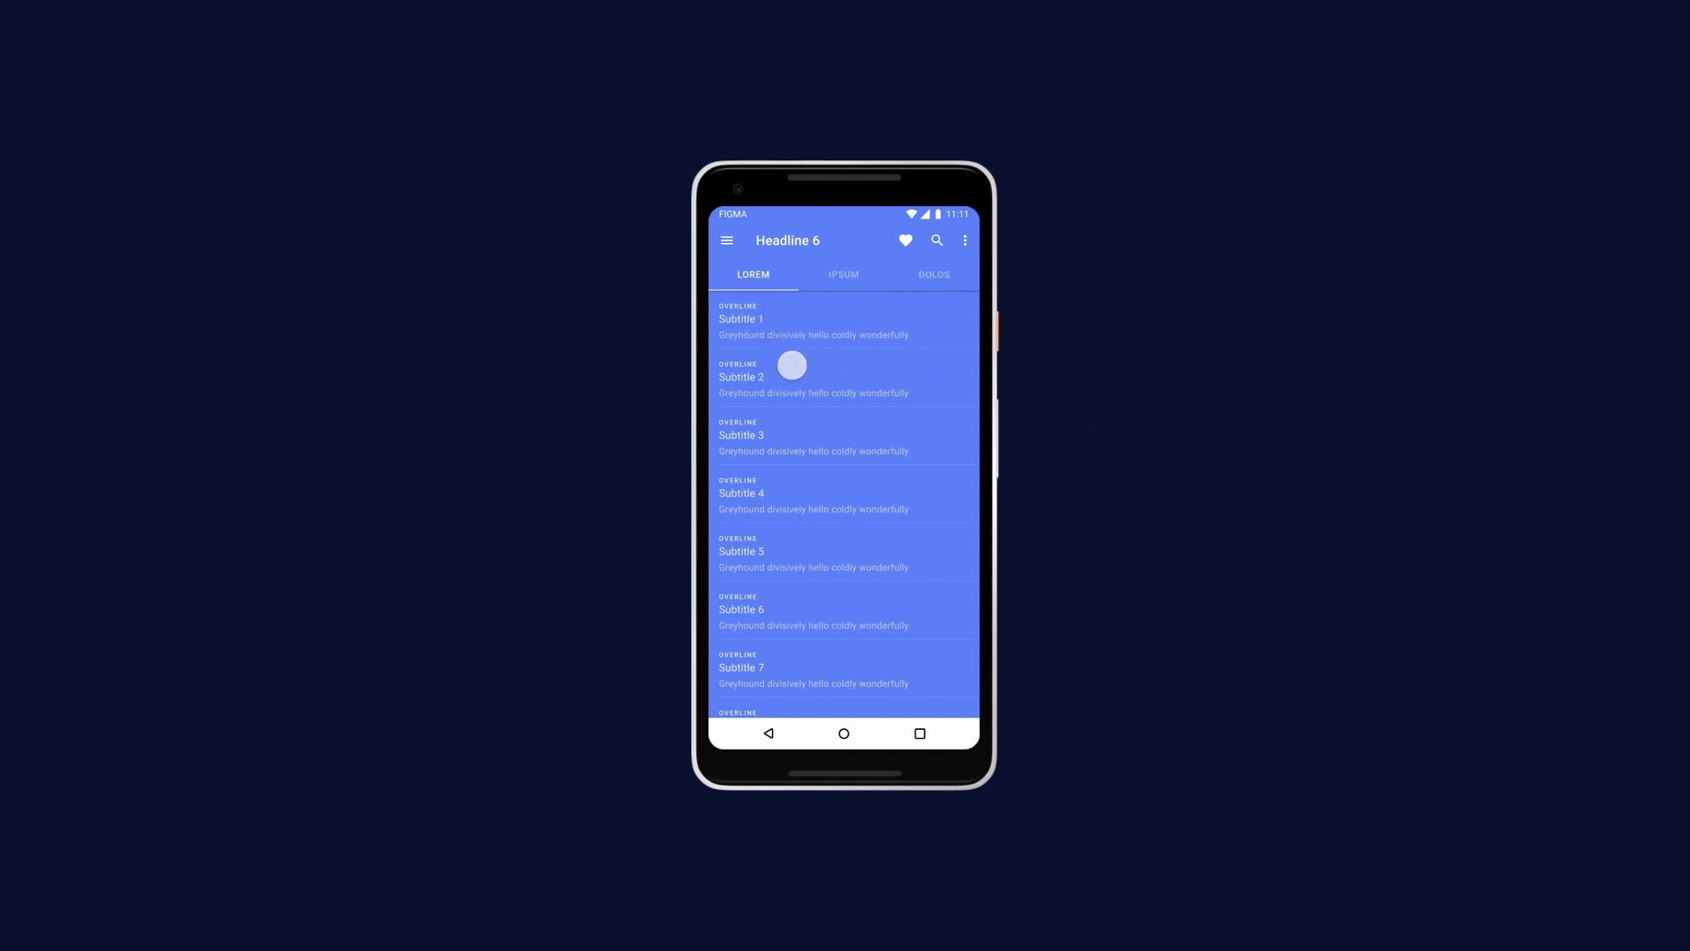
# In the preview, tap the LOREM, IPSUM and DOLOS tabs and swipe the list, ending on IPSUM
pyautogui.moveTo(918, 366); pyautogui.dragTo(761, 379)
pyautogui.click(775, 277)
pyautogui.click(847, 276)
pyautogui.click(935, 279)
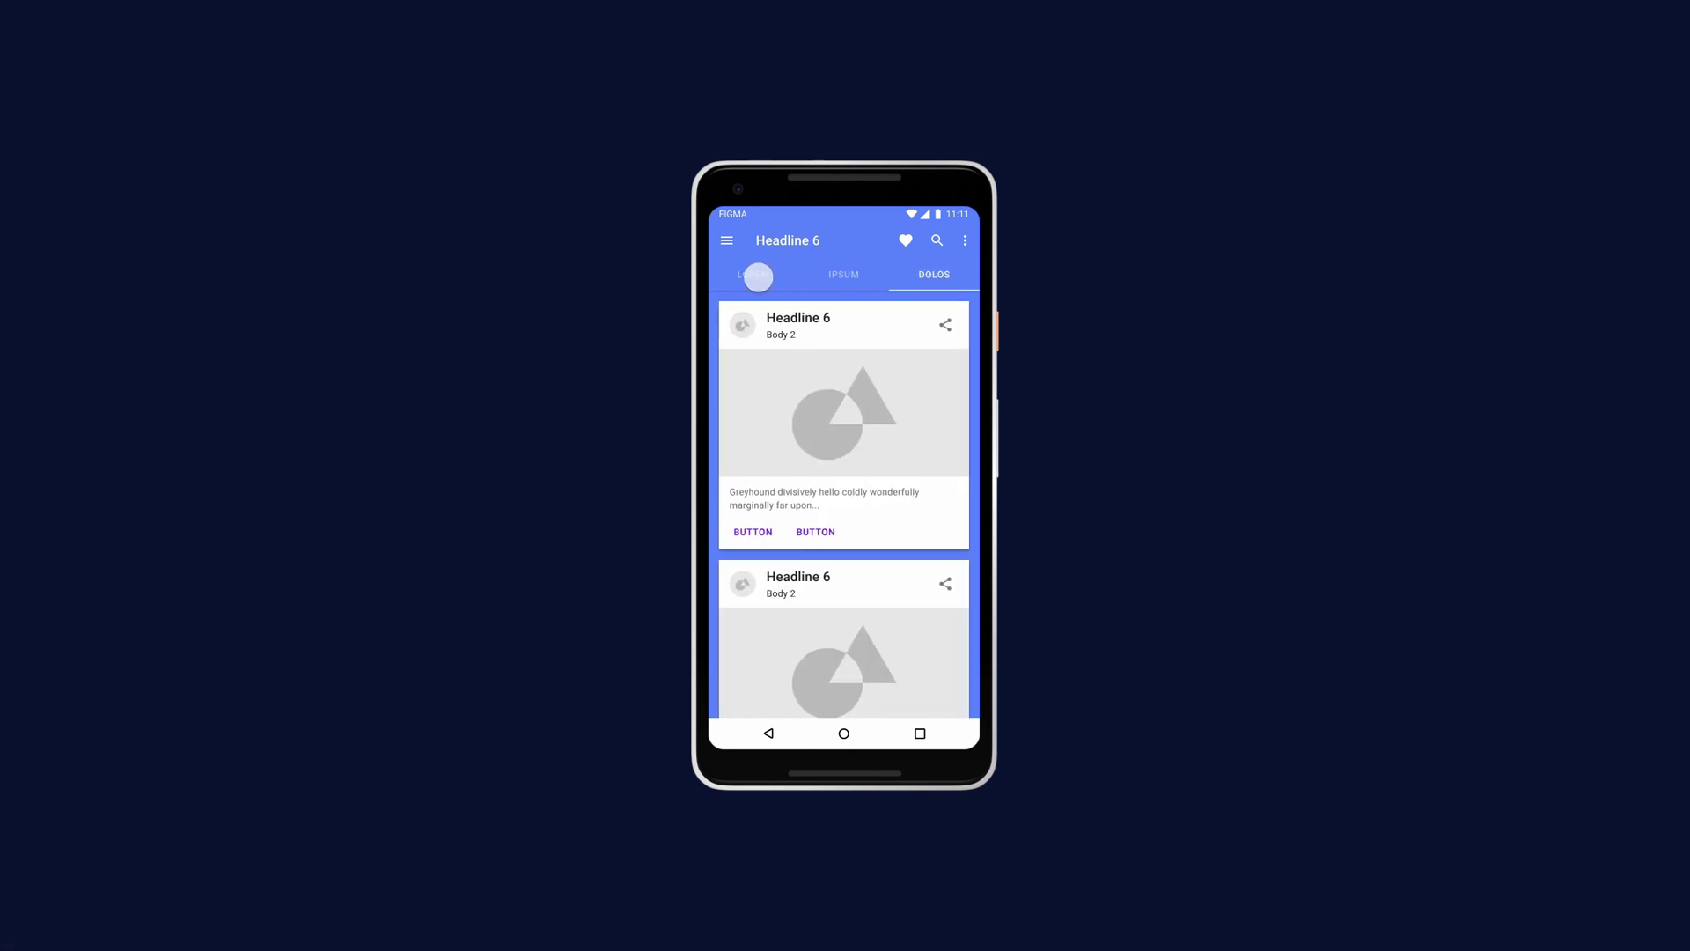
pyautogui.click(758, 276)
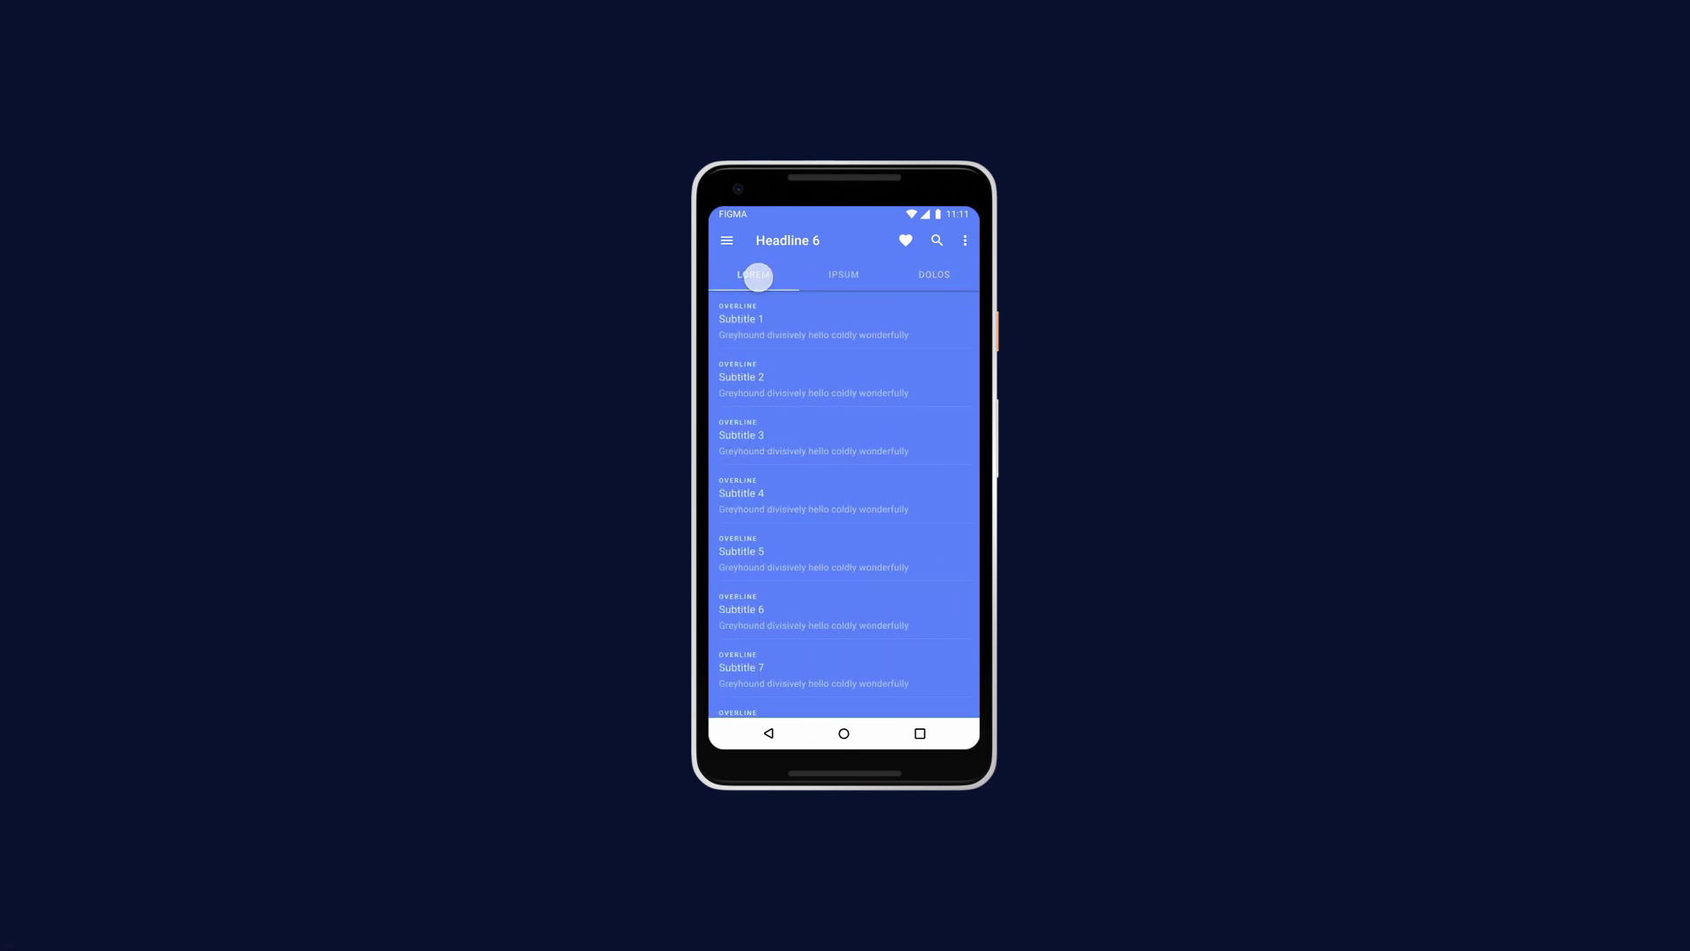
pyautogui.moveTo(853, 317); pyautogui.dragTo(803, 309)
pyautogui.moveTo(860, 335)
pyautogui.mouseDown()
pyautogui.moveTo(777, 335)
pyautogui.moveTo(847, 339)
pyautogui.mouseUp()
pyautogui.click(847, 279)
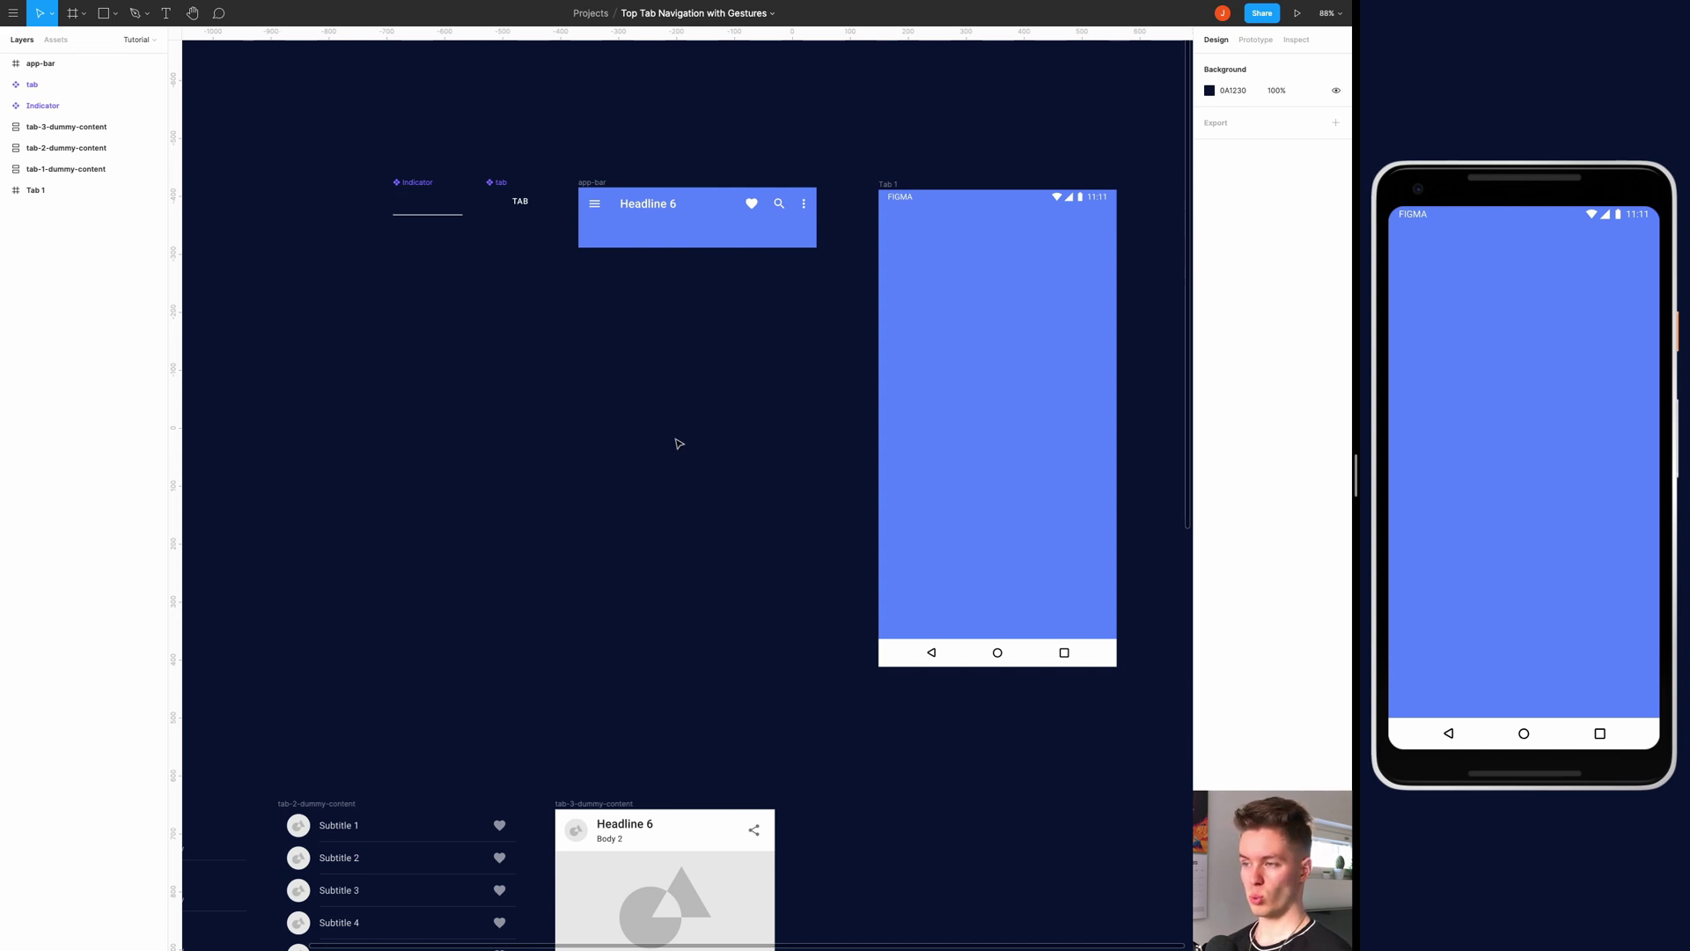
# Expand the tab component's layers, collapse the Indicator's layers, and select the app-bar frame
pyautogui.scroll(-3, 677, 445)
pyautogui.scroll(2, 660, 329)
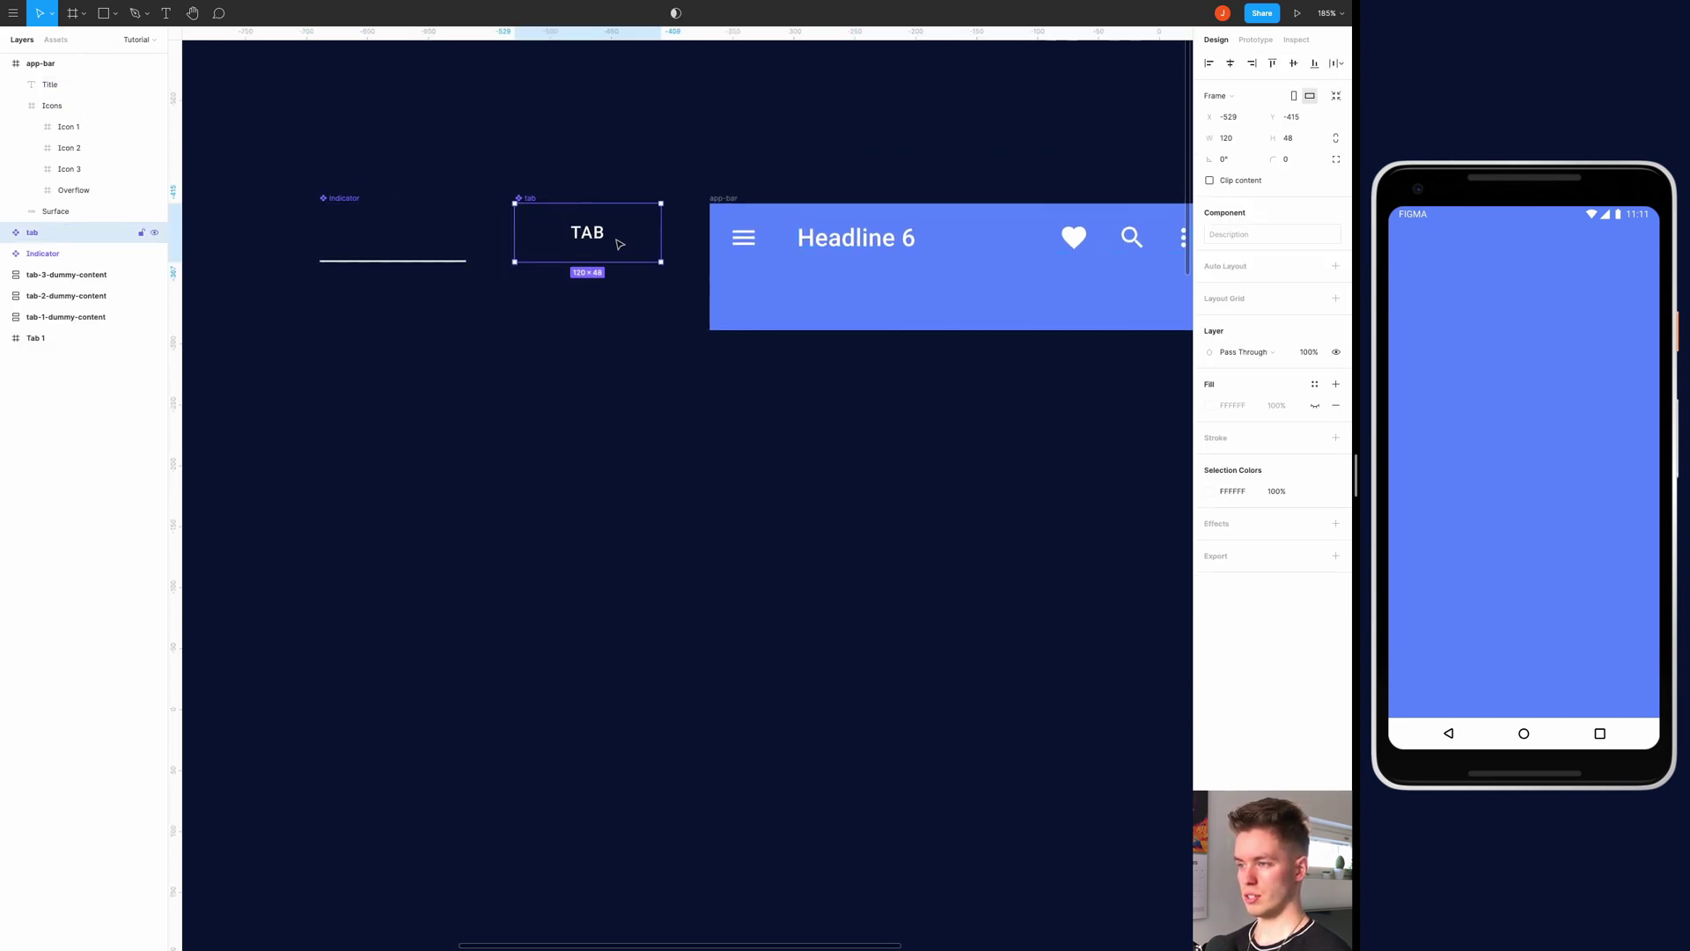
pyautogui.click(5, 232)
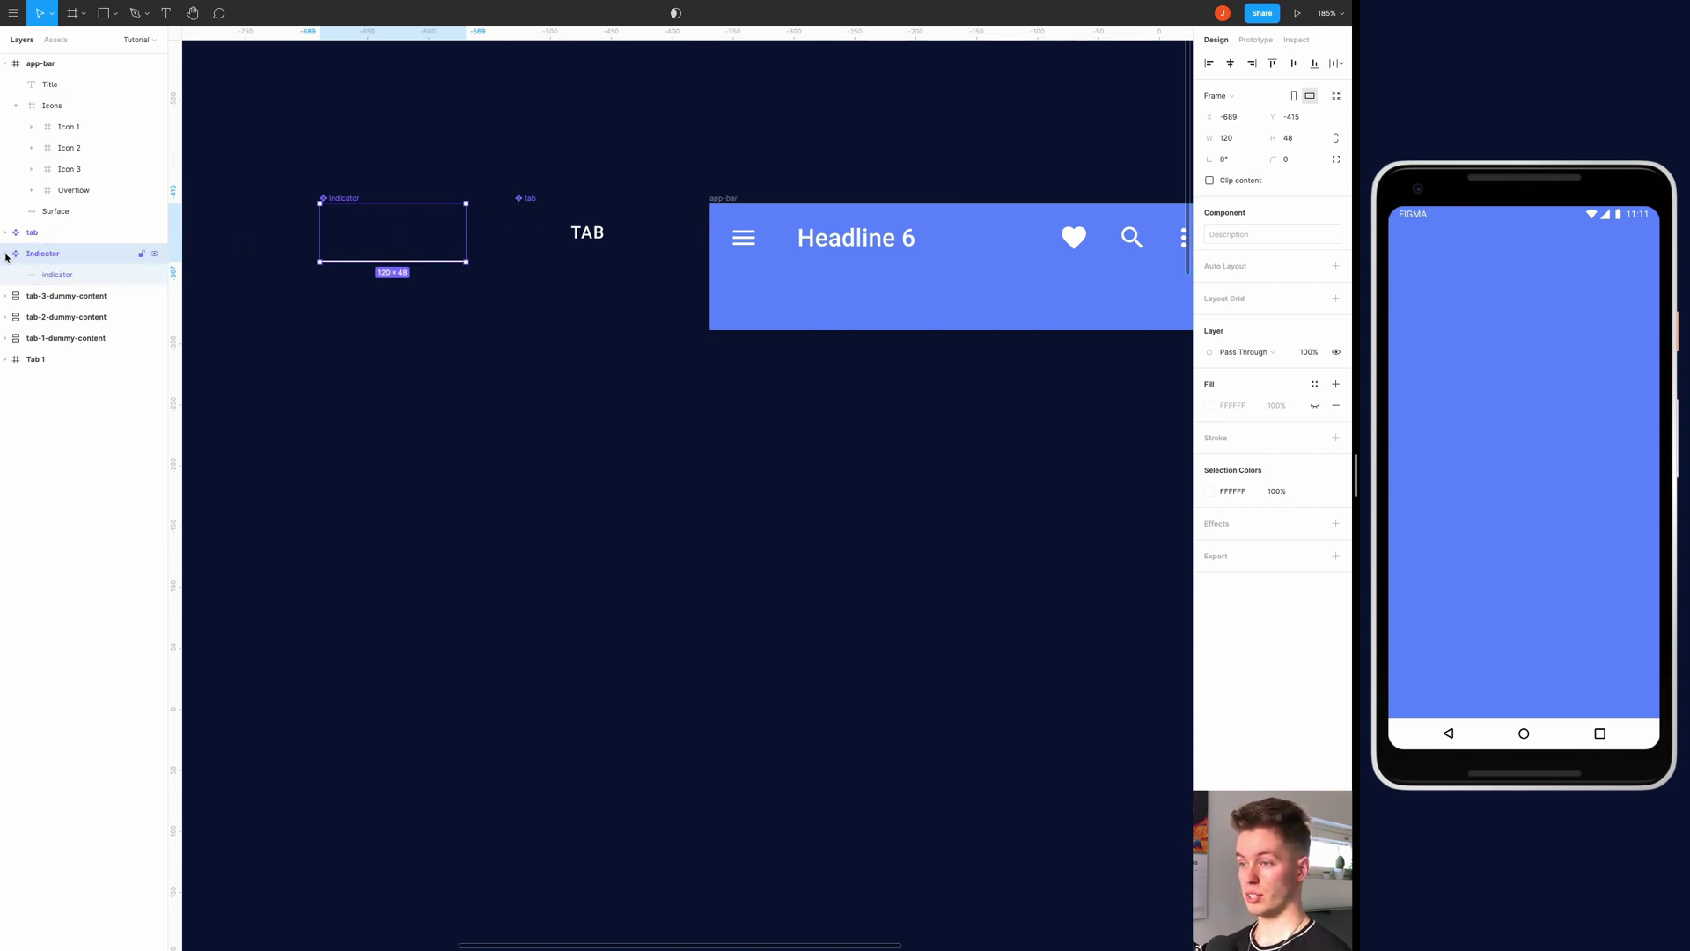
pyautogui.click(7, 254)
pyautogui.hscroll(5, 698, 314)
pyautogui.click(633, 290)
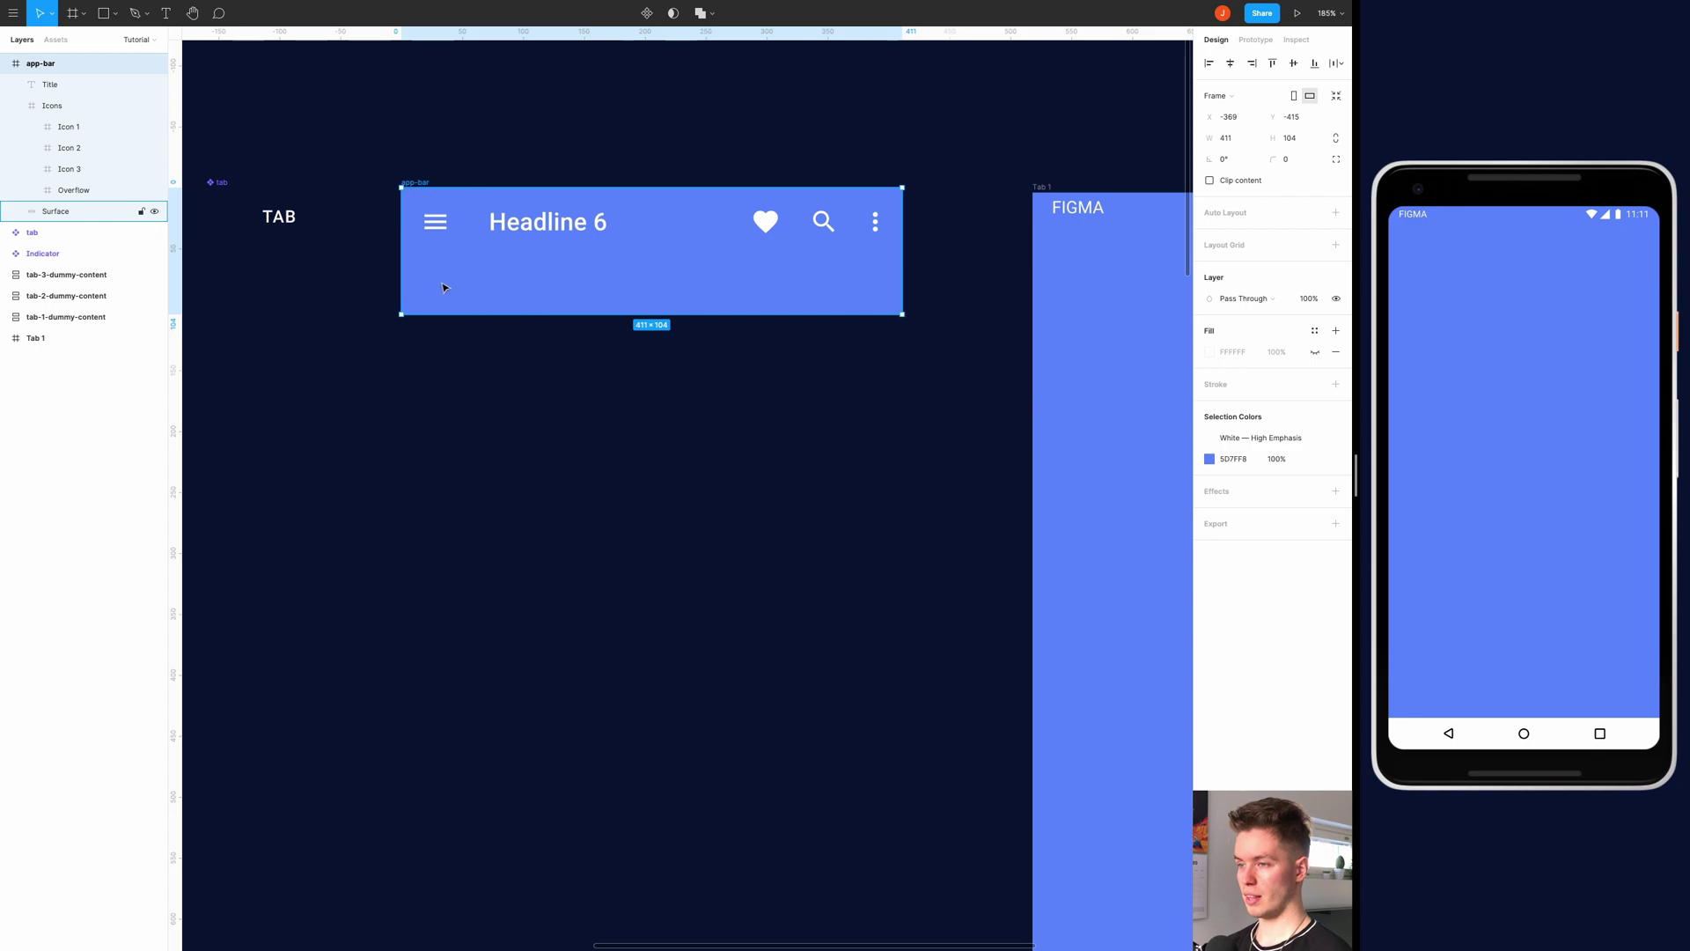
# Pan and zoom across the canvas to inspect the three dummy-content frames
pyautogui.hscroll(-2, 441, 287)
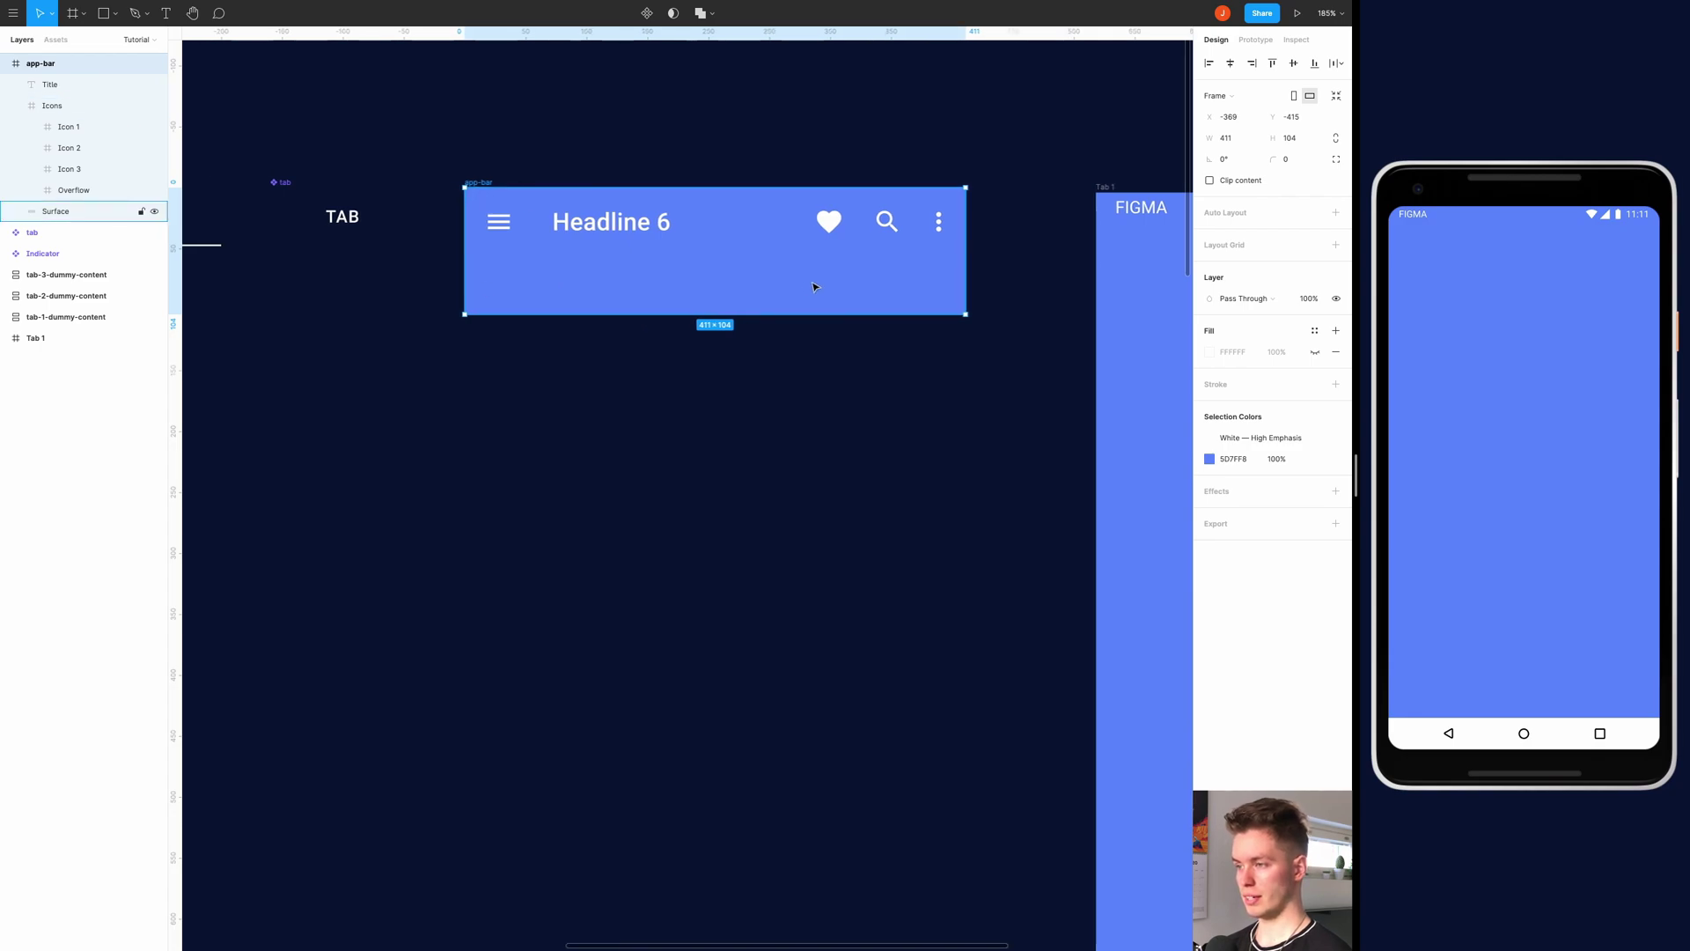
pyautogui.hscroll(3, 802, 293)
pyautogui.scroll(-5, 819, 298)
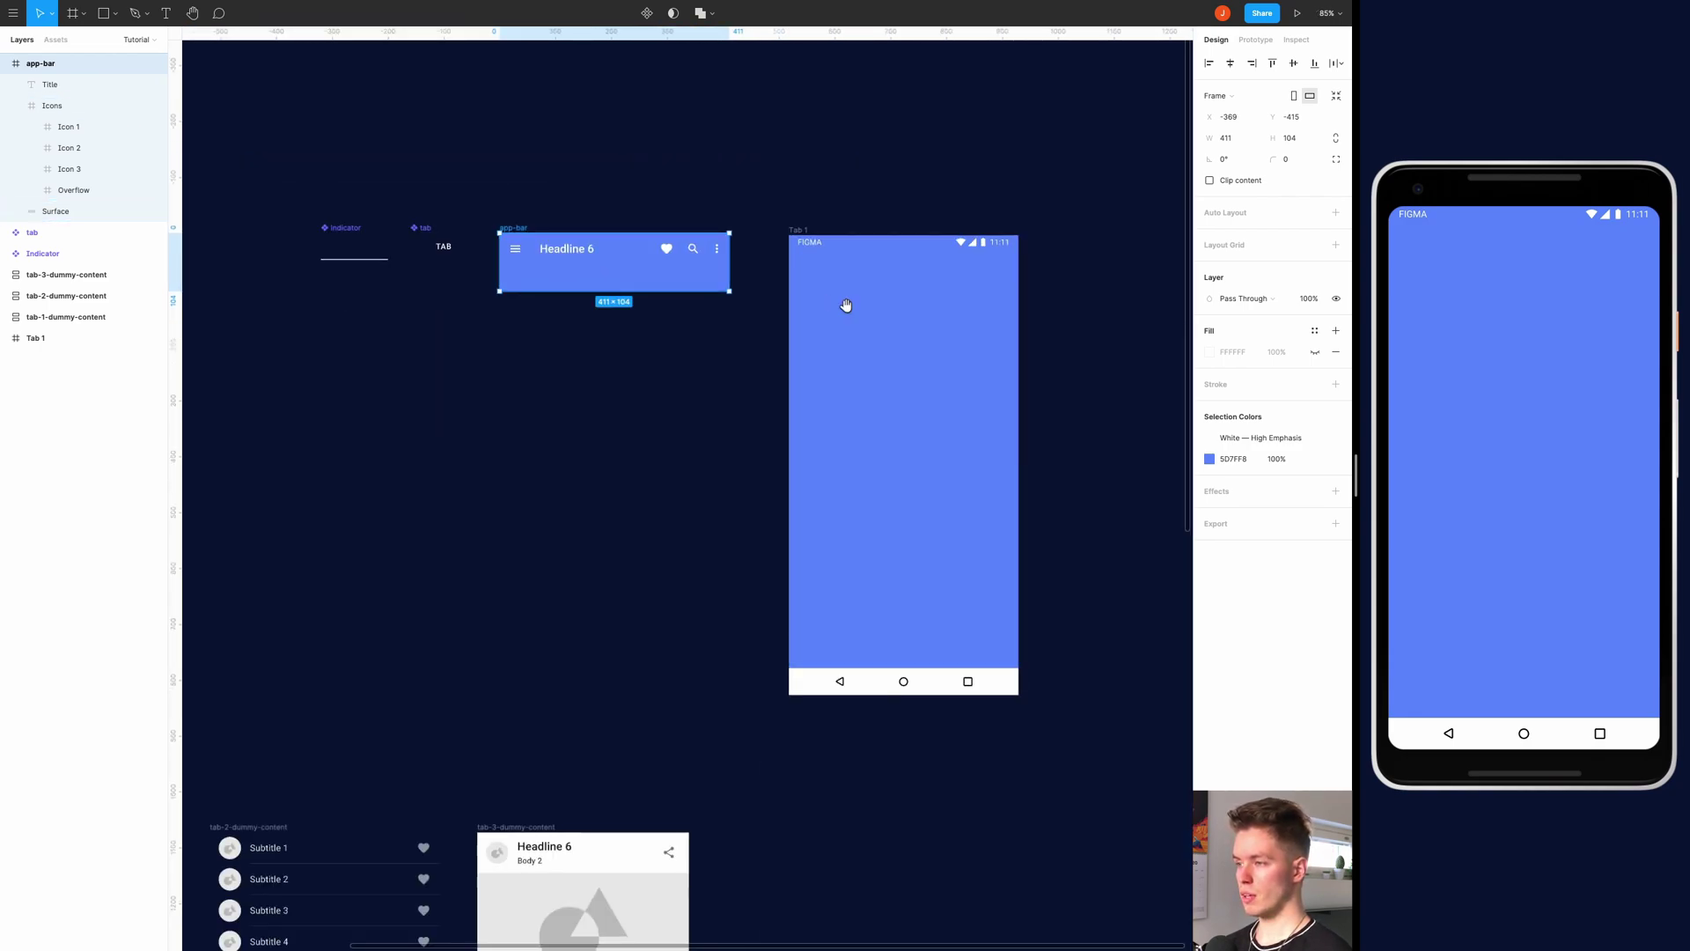
pyautogui.hscroll(2, 845, 306)
pyautogui.scroll(2, 749, 231)
pyautogui.hscroll(2, 725, 223)
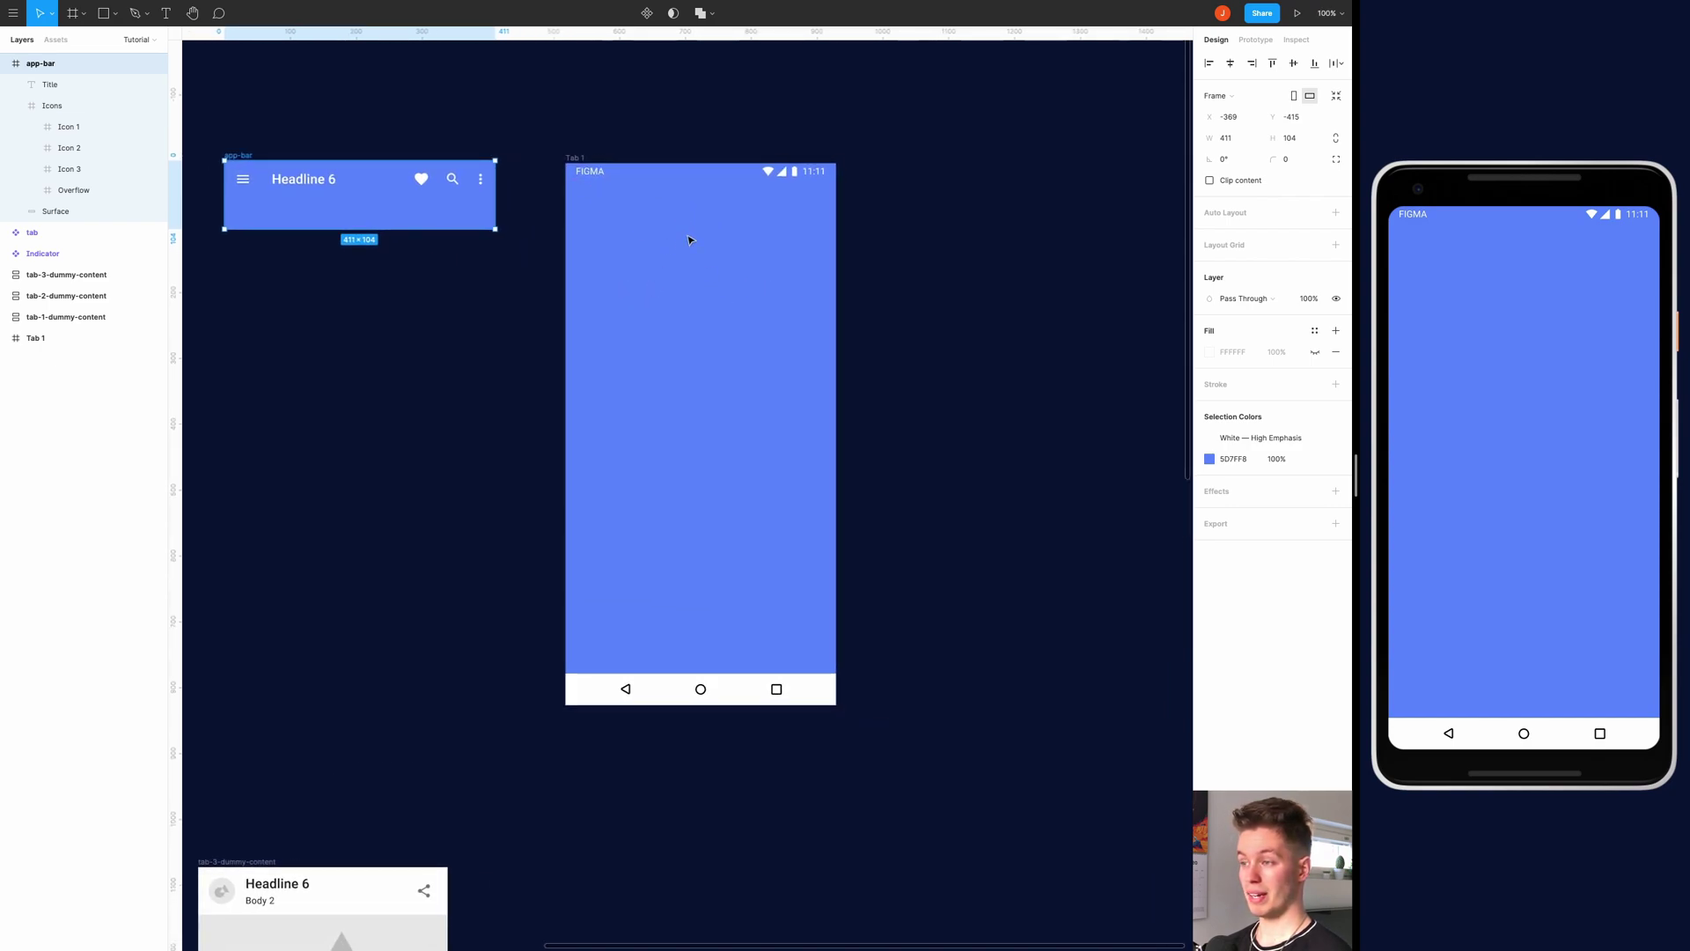
pyautogui.scroll(-3, 679, 307)
pyautogui.hscroll(-3, 679, 308)
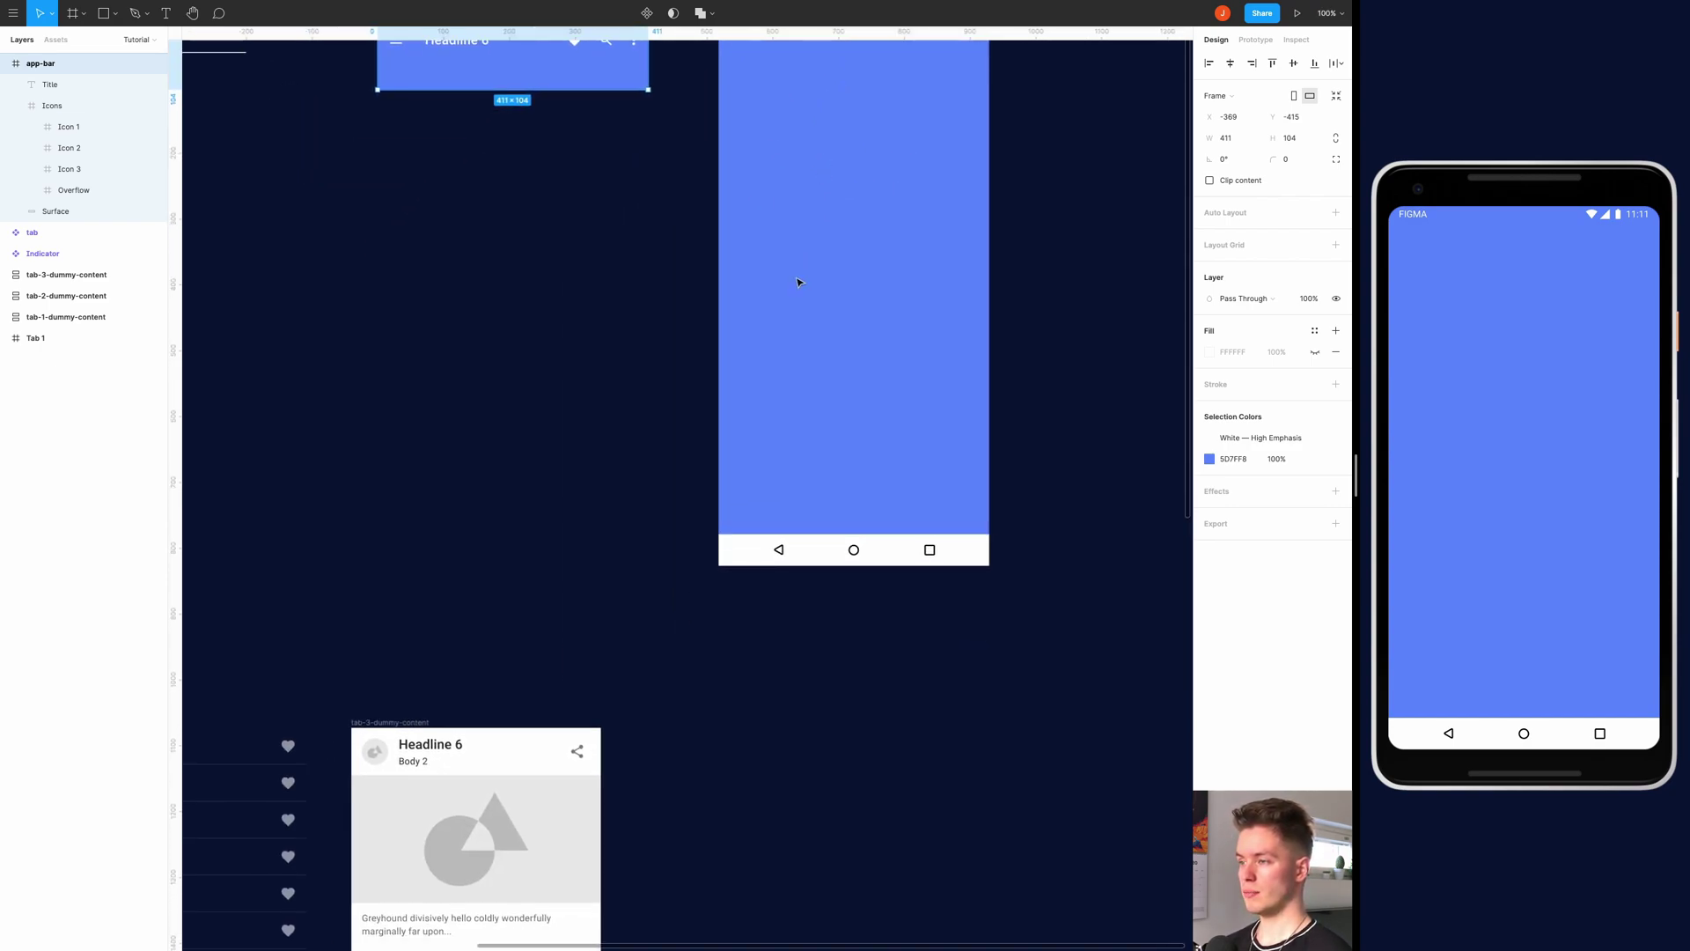
pyautogui.scroll(-6, 799, 279)
pyautogui.hscroll(-2, 755, 299)
pyautogui.scroll(5, 696, 416)
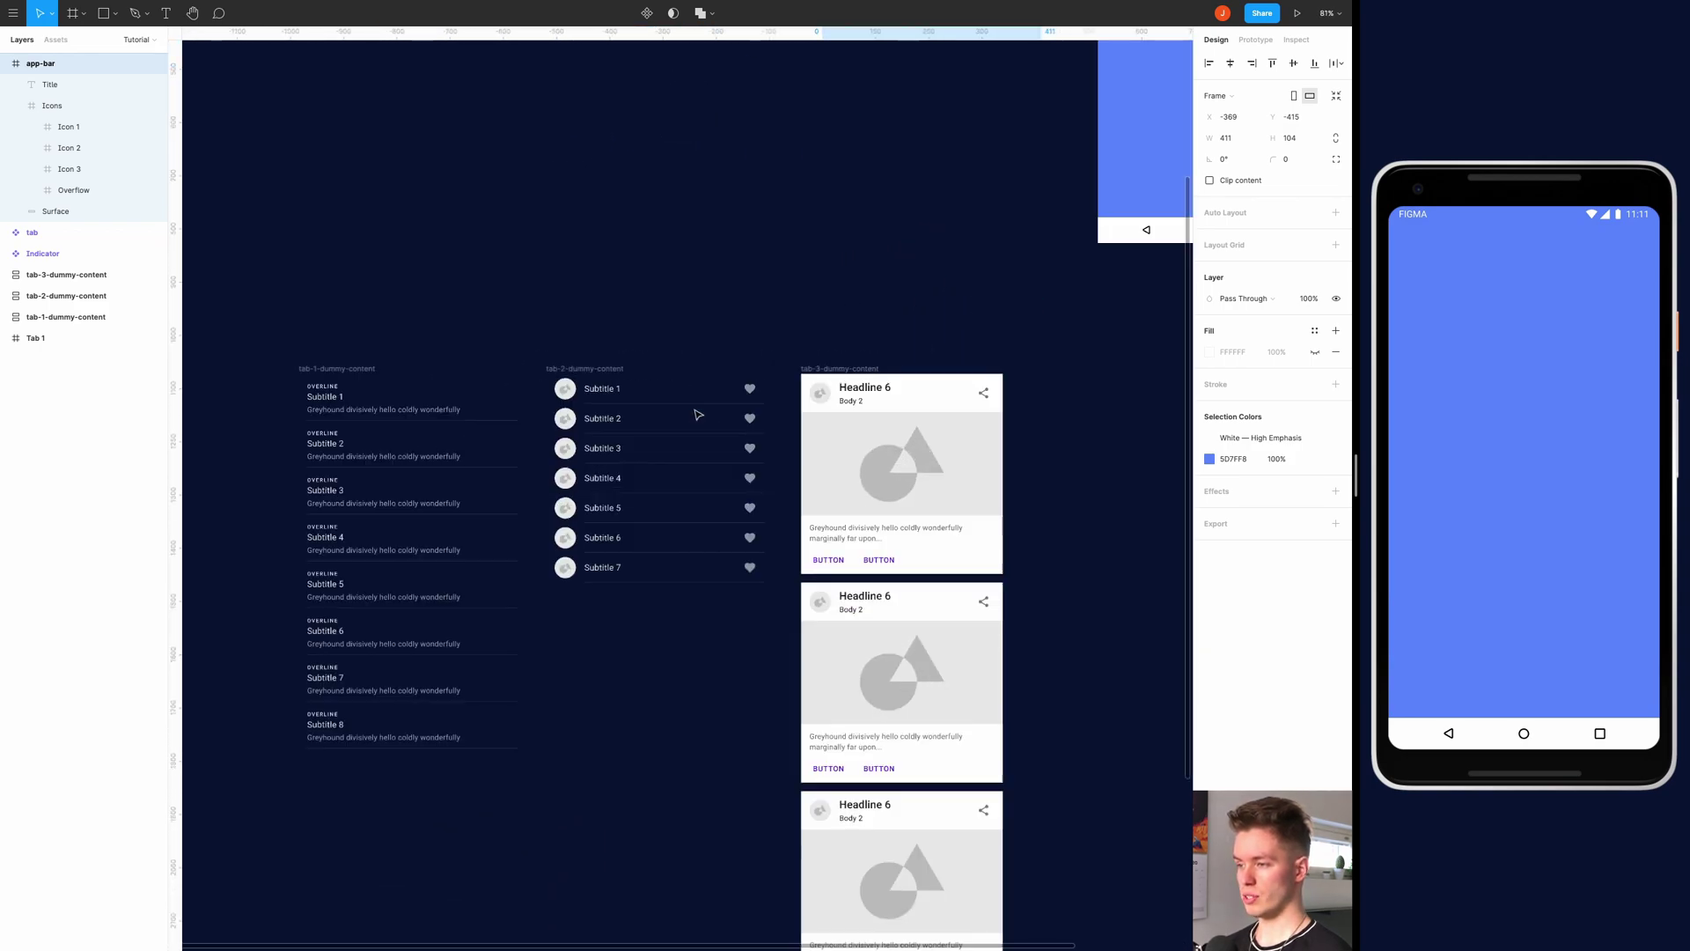
pyautogui.hscroll(-2, 713, 387)
pyautogui.hscroll(2, 528, 317)
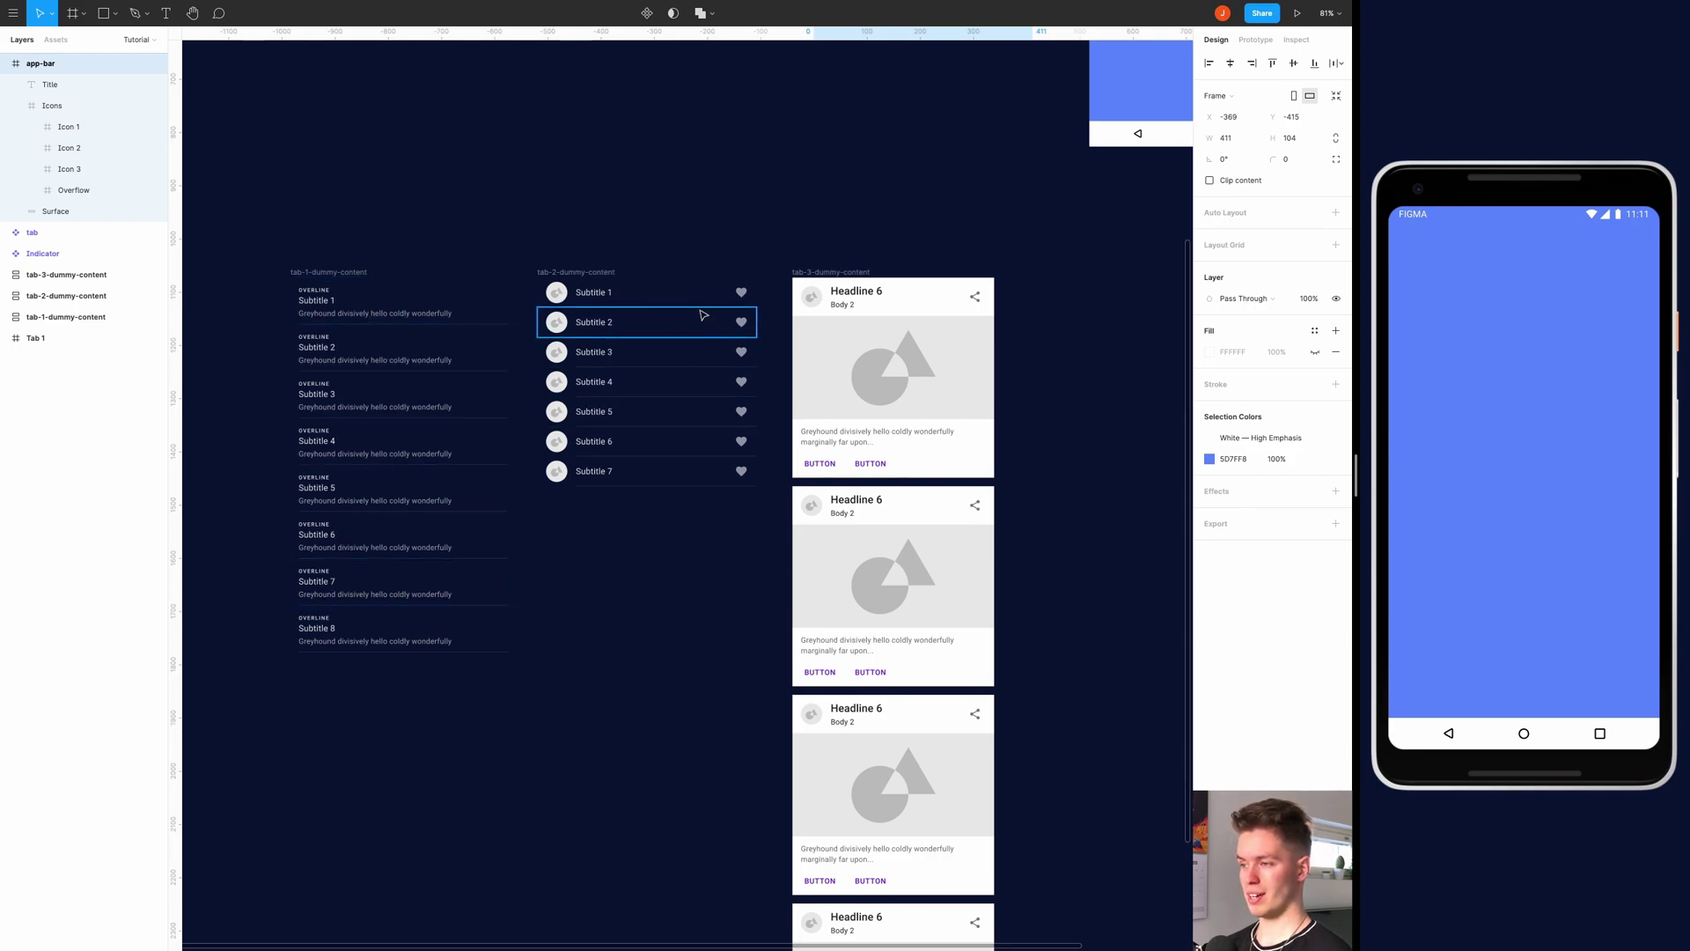
pyautogui.scroll(-4, 850, 351)
pyautogui.scroll(-5, 850, 350)
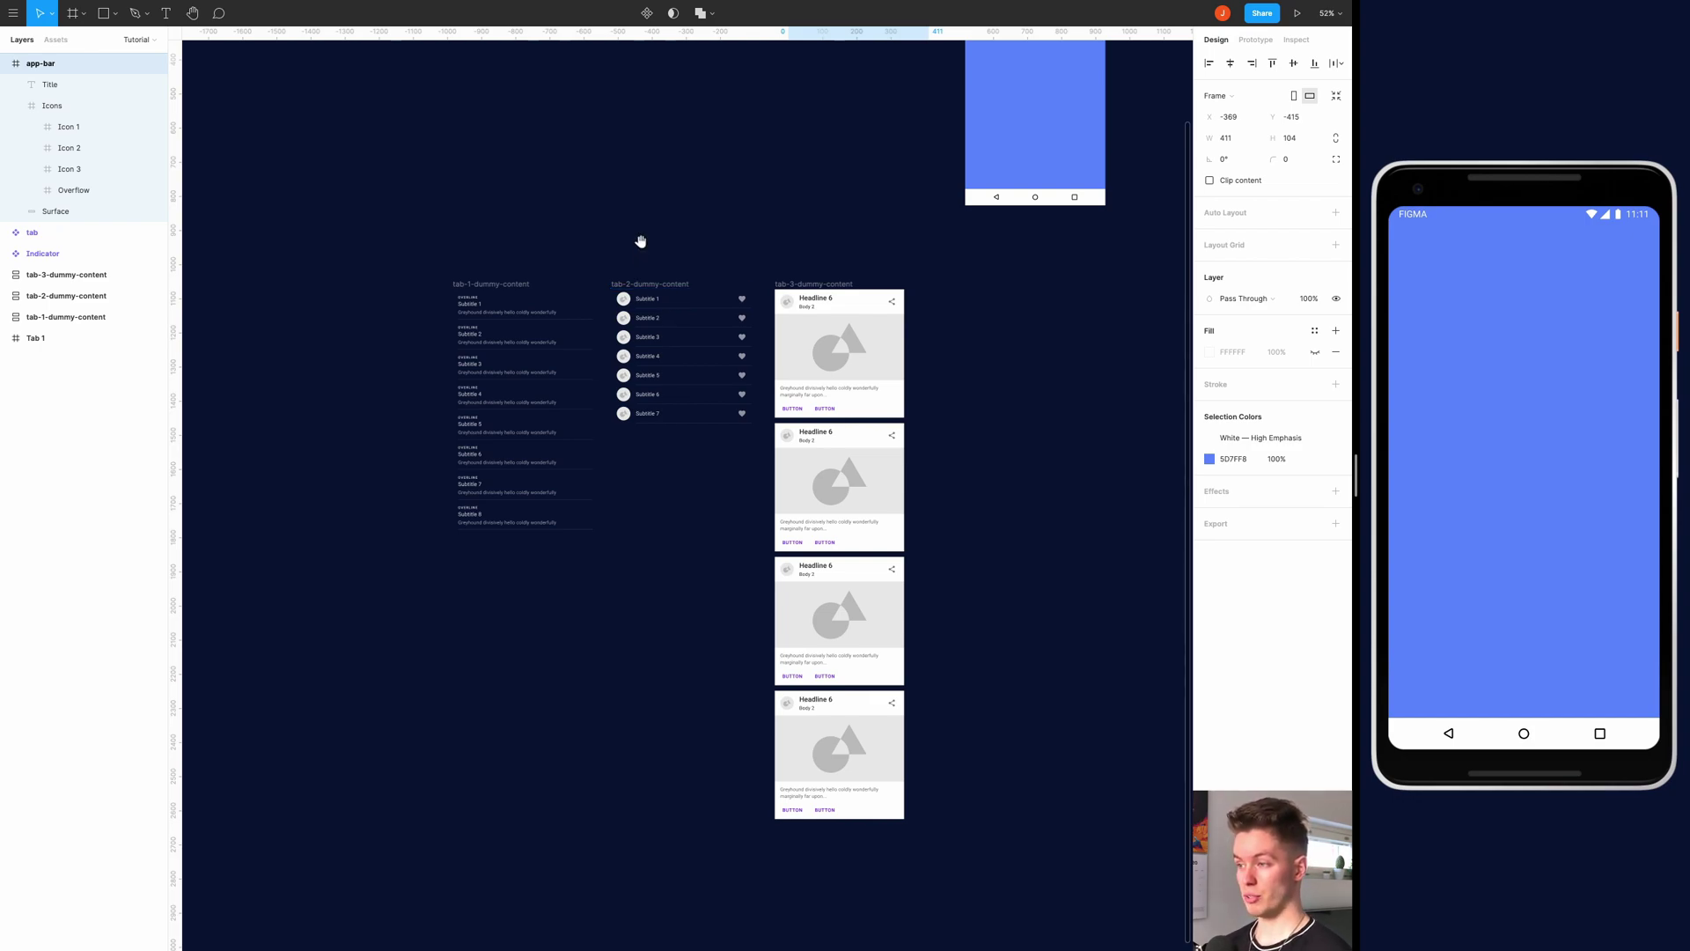
pyautogui.moveTo(641, 241); pyautogui.dragTo(616, 237)
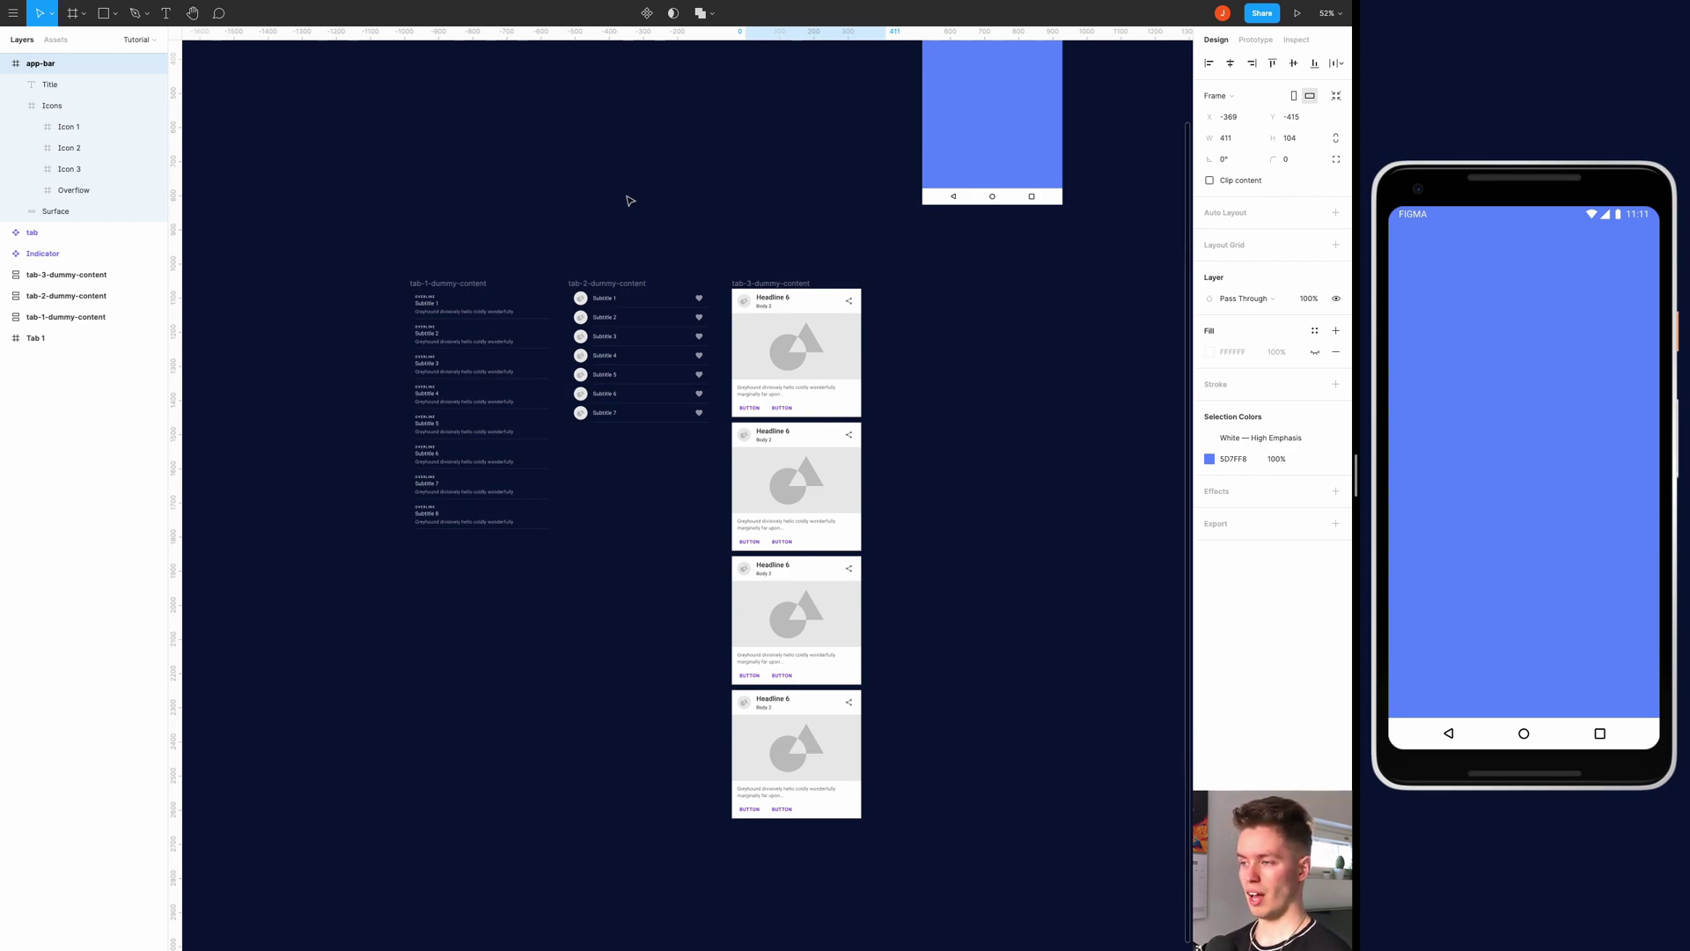
pyautogui.moveTo(631, 201); pyautogui.dragTo(641, 324)
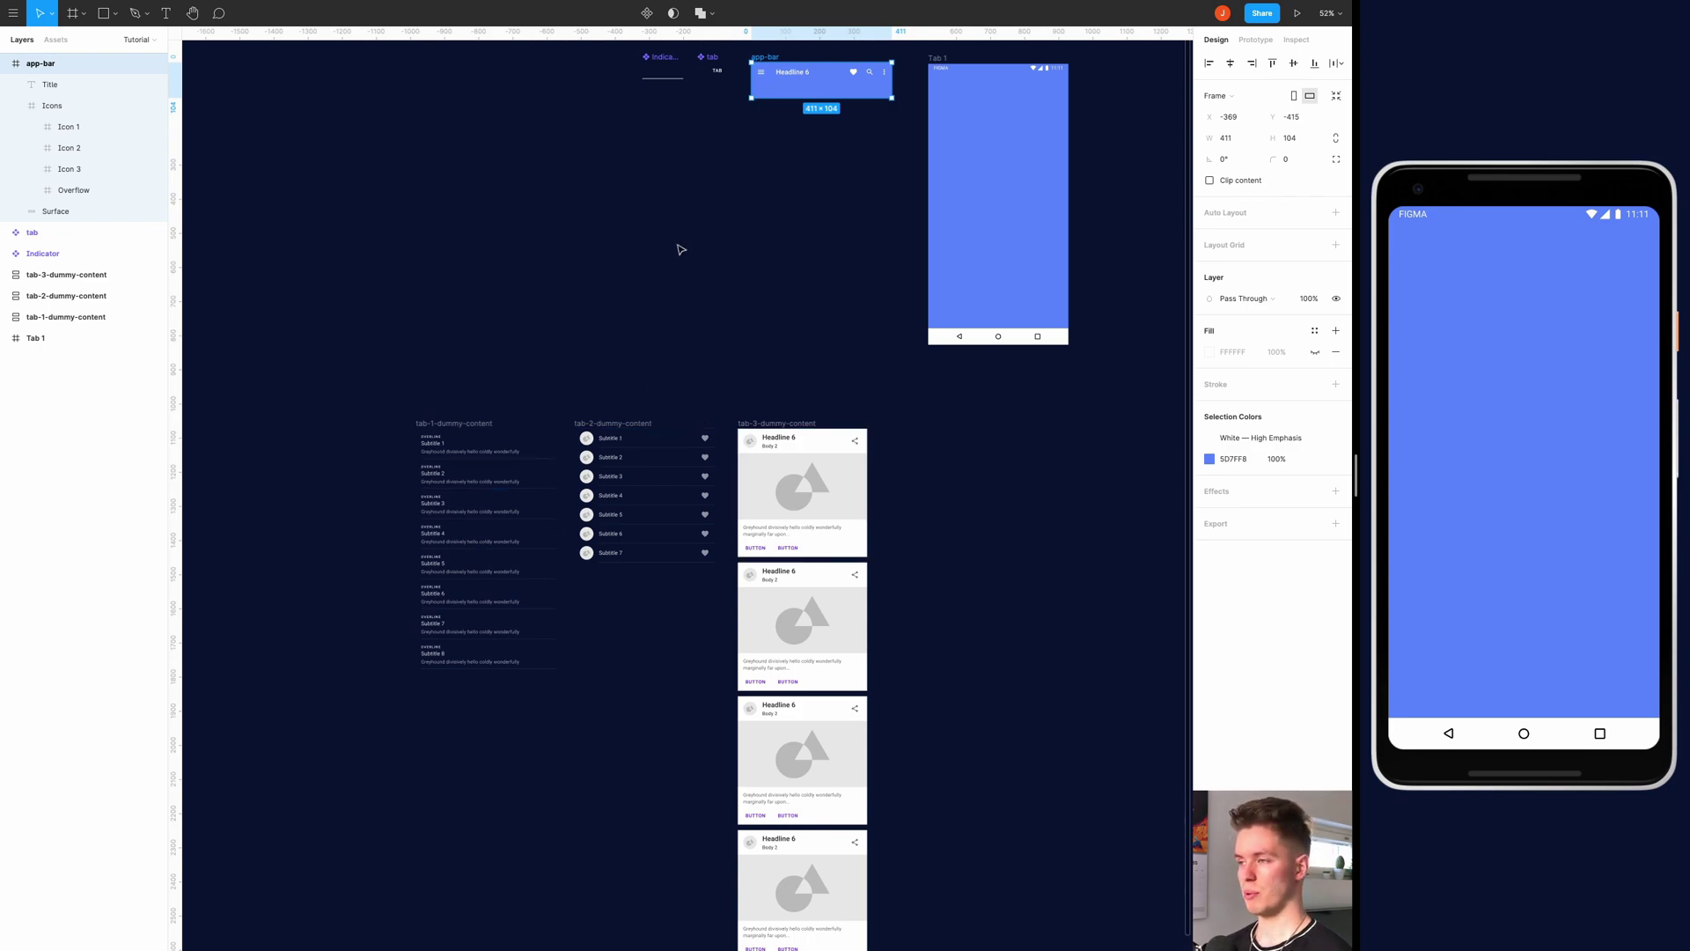
pyautogui.moveTo(669, 266); pyautogui.dragTo(654, 346)
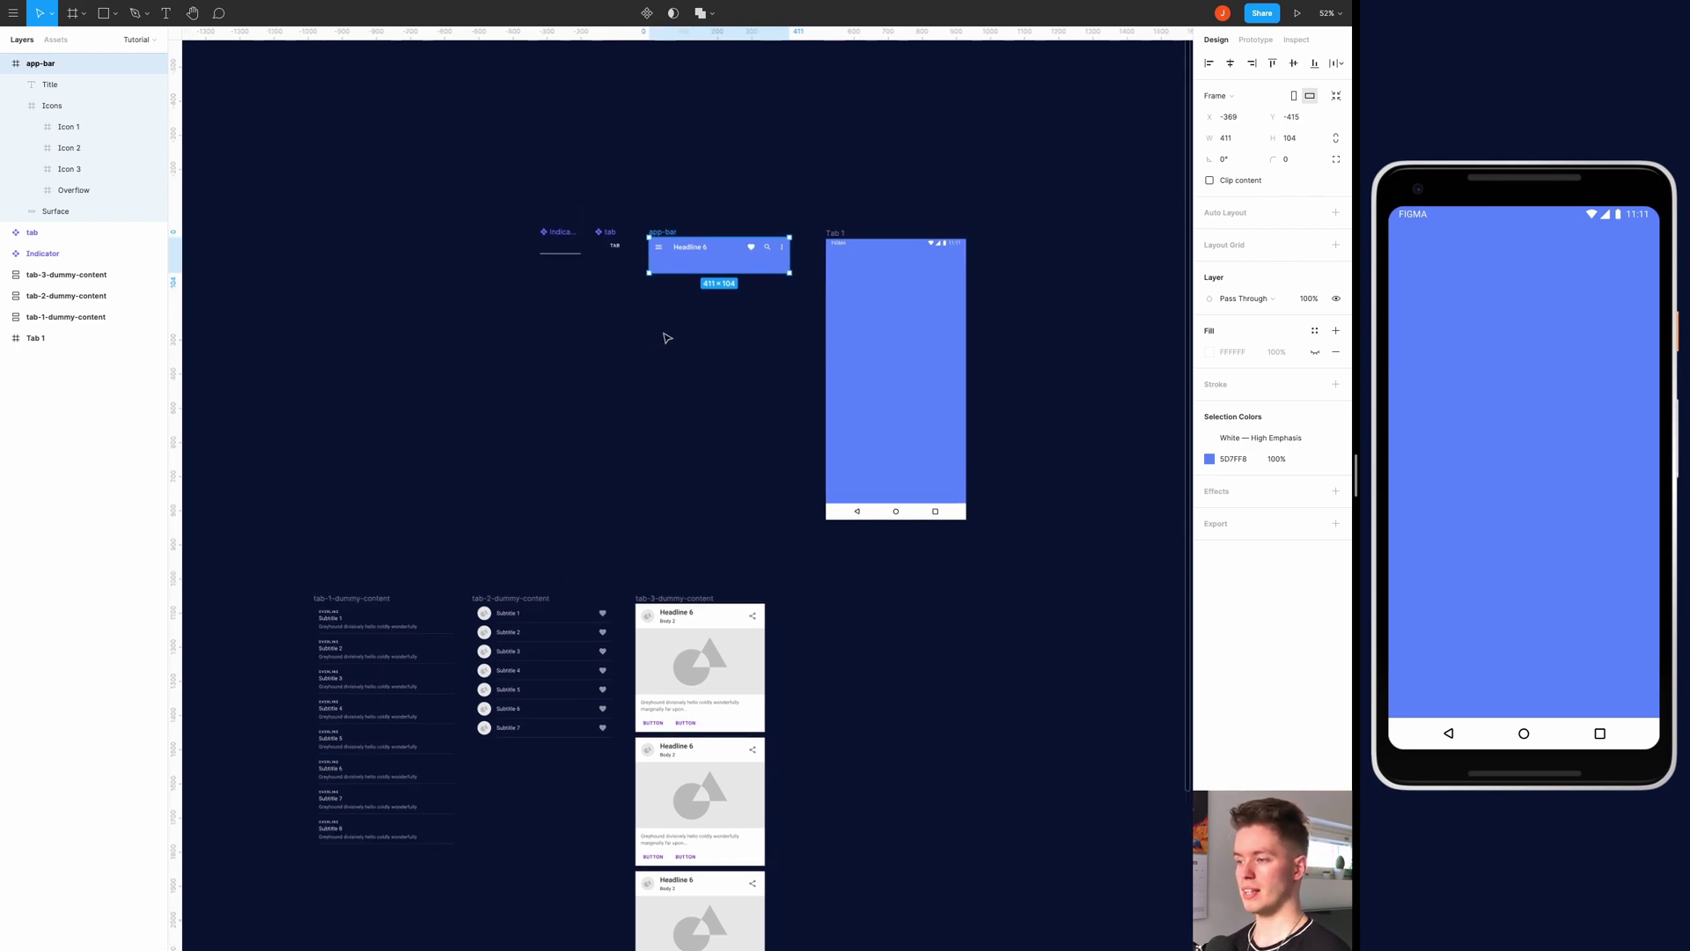
pyautogui.scroll(2, 669, 347)
pyautogui.scroll(5, 647, 355)
pyautogui.click(651, 356)
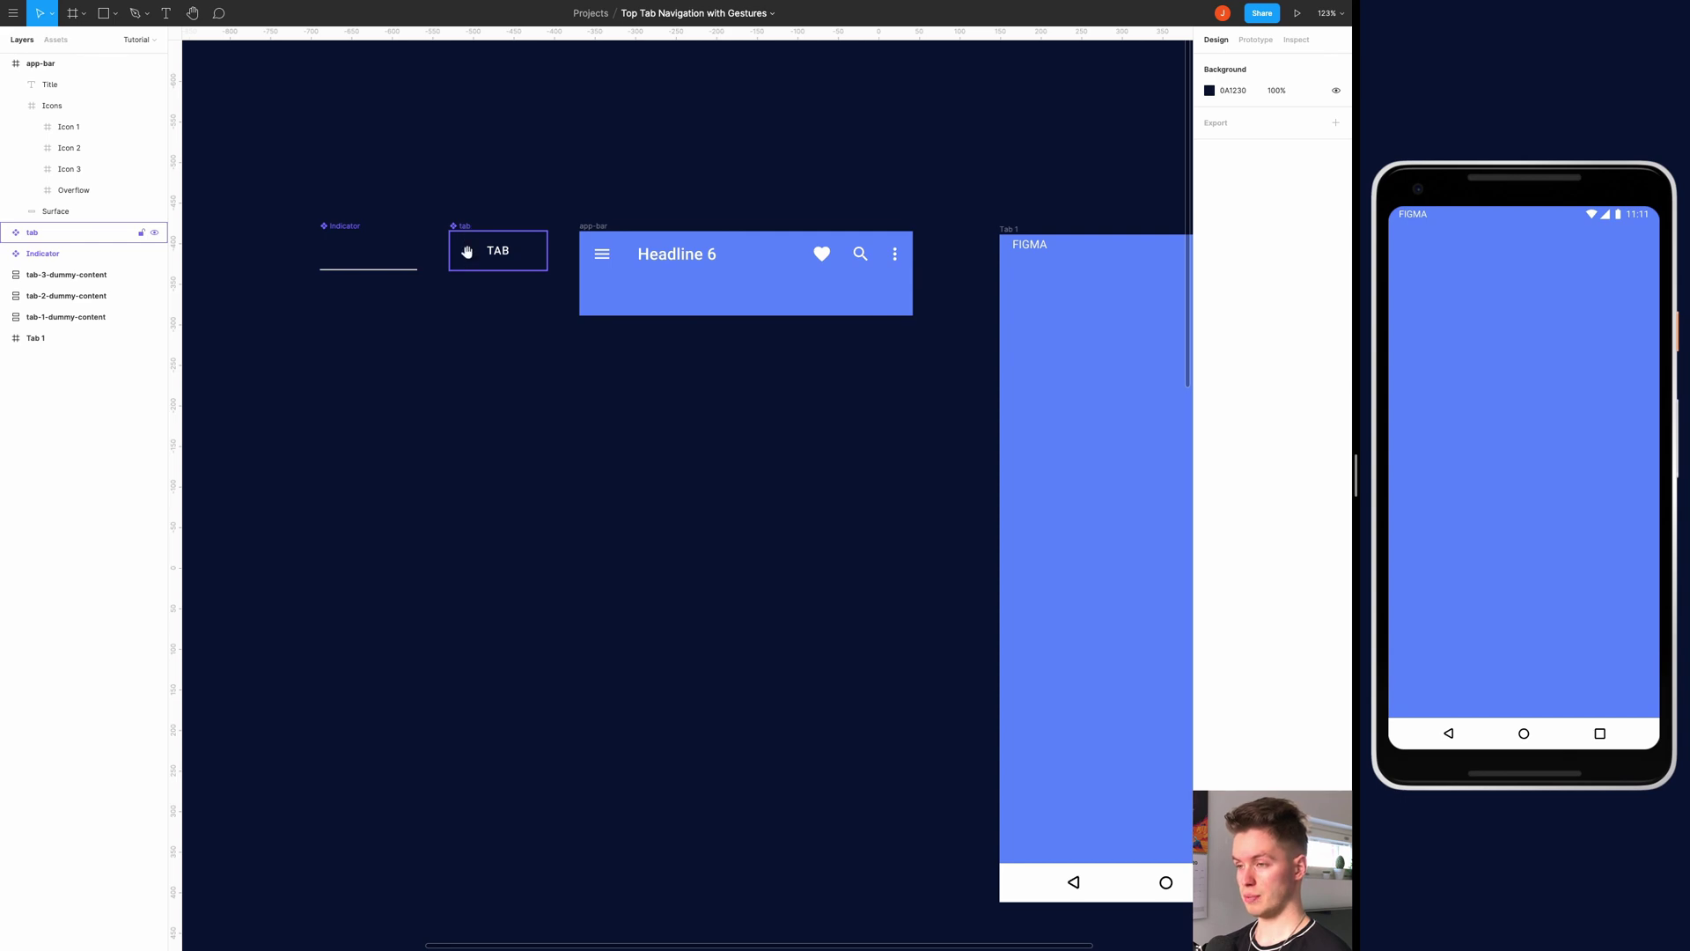
# Alt-drag a copy of the app-bar into the Tab 1 frame
pyautogui.moveTo(706, 309); pyautogui.dragTo(664, 303)
pyautogui.scroll(-5, 664, 303)
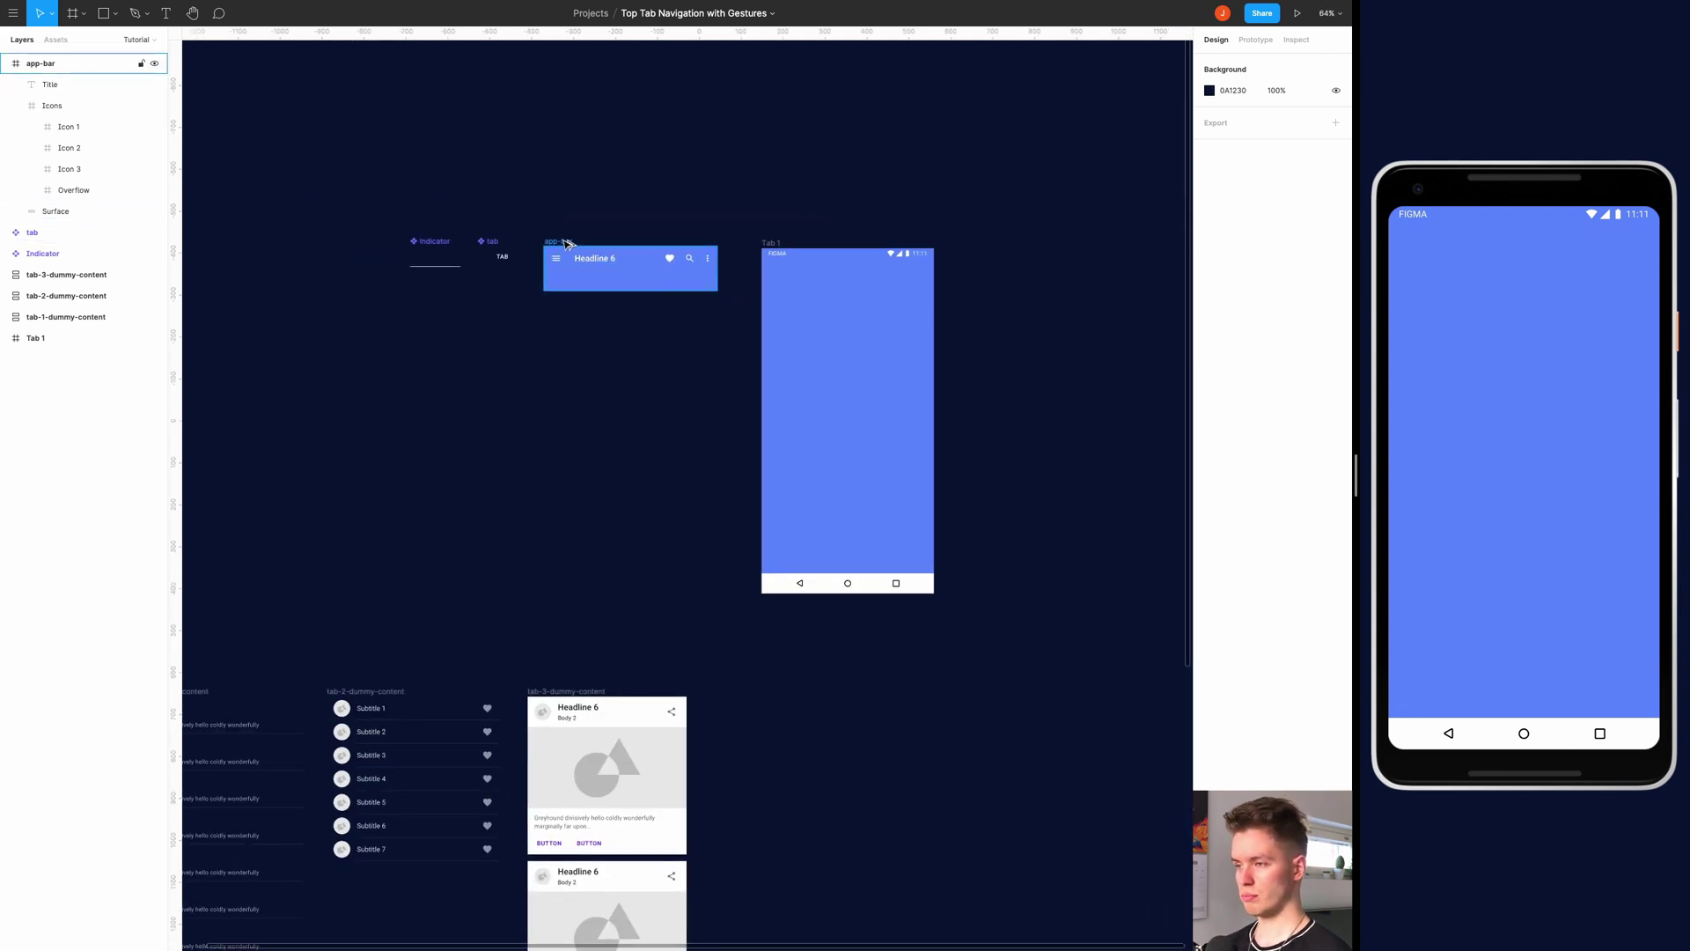
pyautogui.moveTo(566, 244); pyautogui.dragTo(788, 280)
pyautogui.scroll(2, 787, 282)
pyautogui.scroll(2, 792, 307)
pyautogui.scroll(5, 792, 294)
pyautogui.scroll(-8, 705, 277)
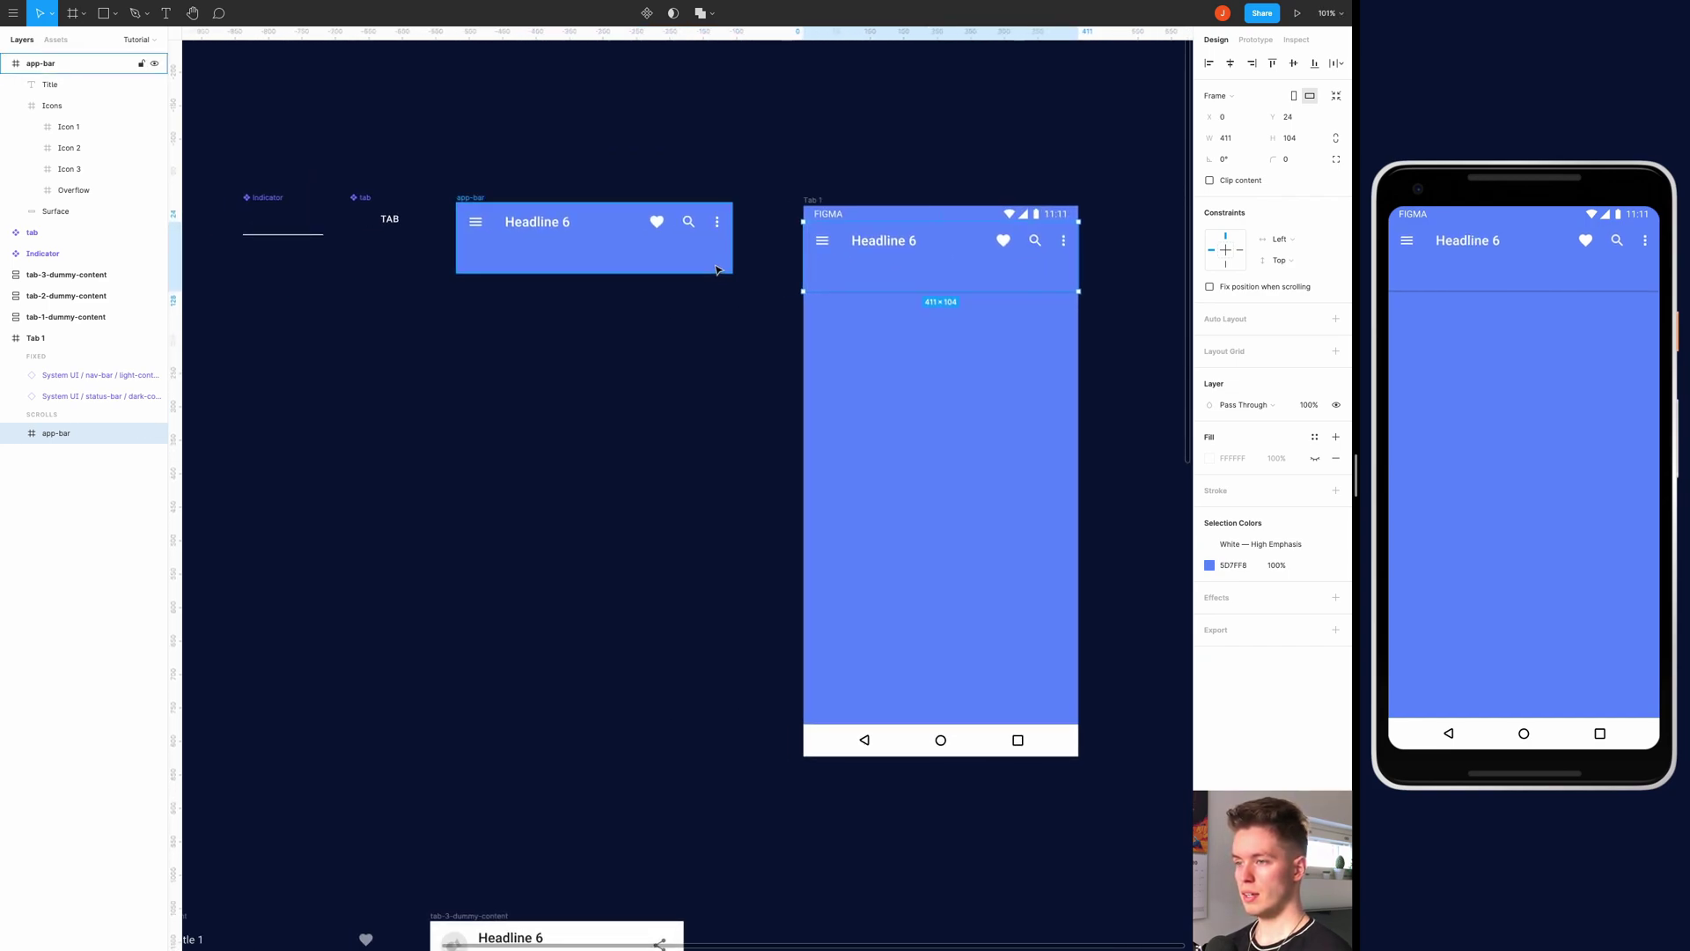
# Place copies of the tab and the Indicator component into Tab 1
pyautogui.moveTo(378, 219); pyautogui.dragTo(875, 351)
pyautogui.click(282, 213)
pyautogui.moveTo(282, 213); pyautogui.dragTo(695, 267)
pyautogui.scroll(2, 867, 386)
pyautogui.scroll(3, 867, 387)
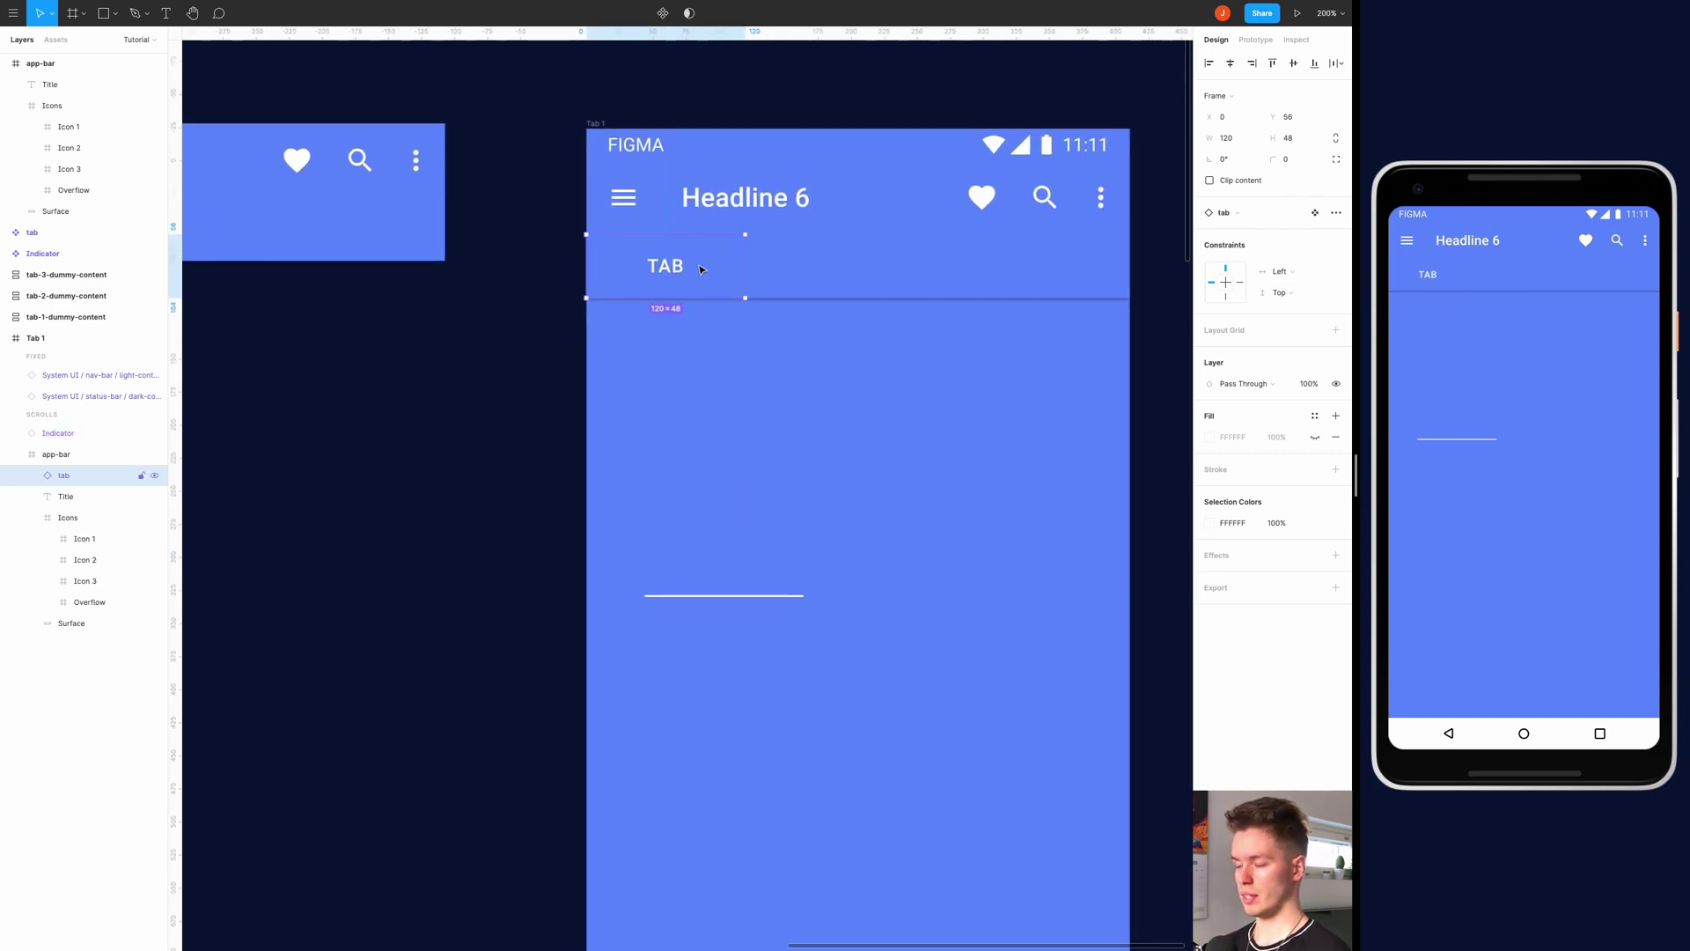
pyautogui.scroll(3, 702, 269)
# Nest the tab in Tab 1's app-bar, snapped to its left edge below Headline 6
pyautogui.click(751, 280)
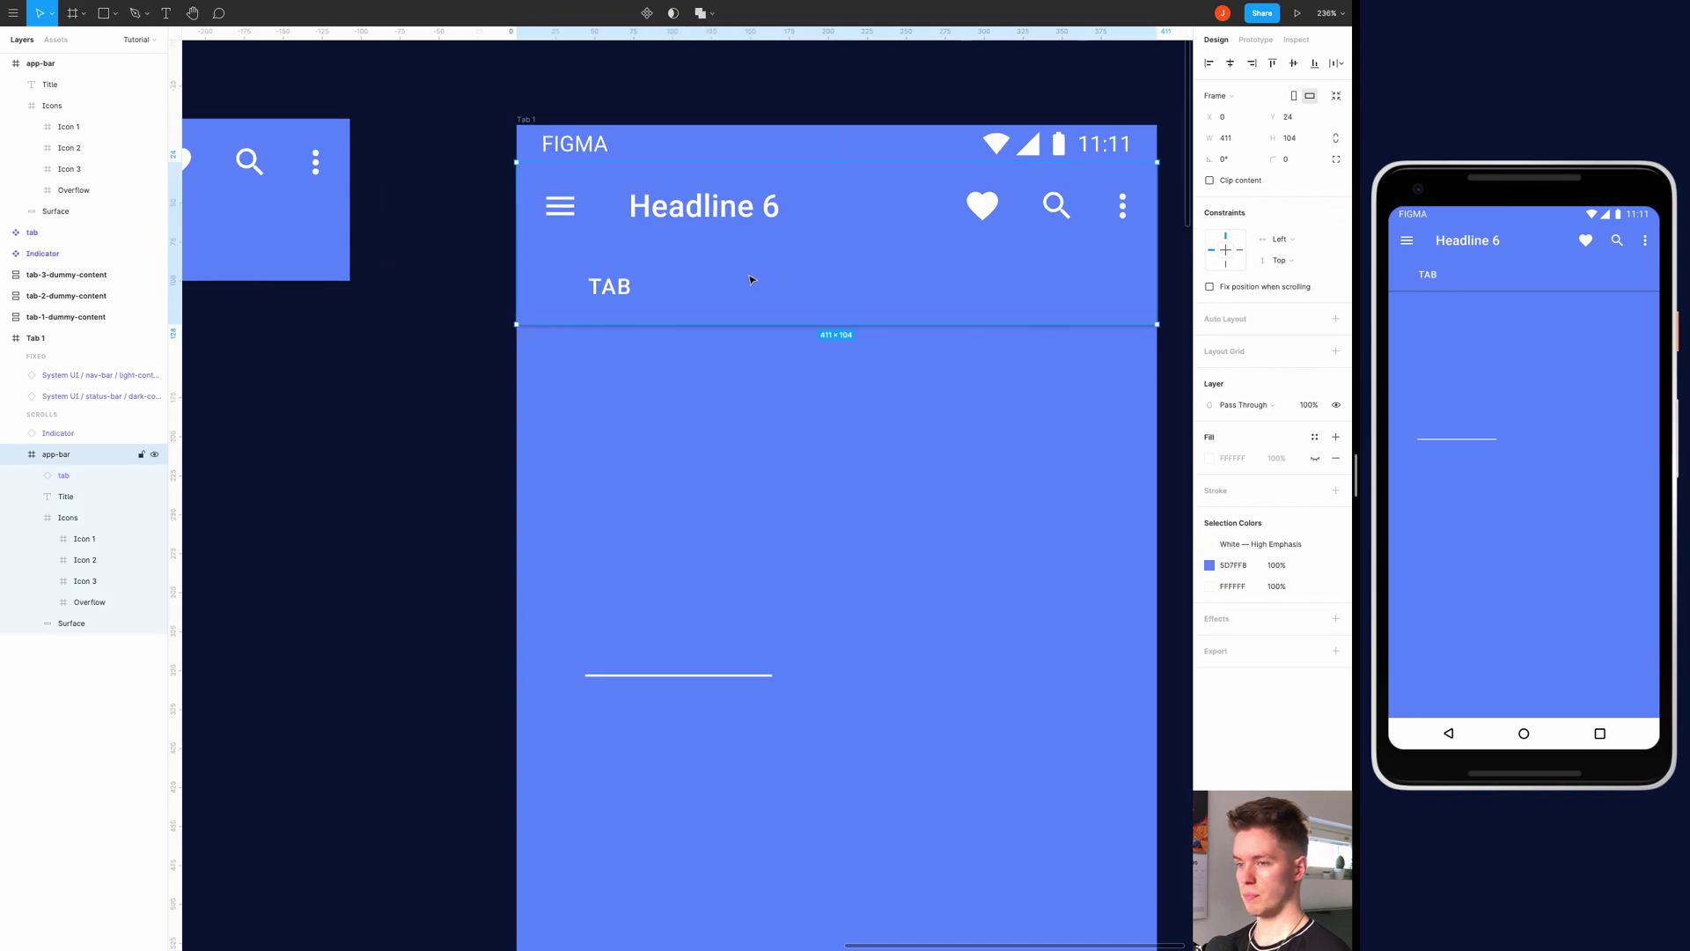
pyautogui.click(32, 518)
pyautogui.click(611, 286)
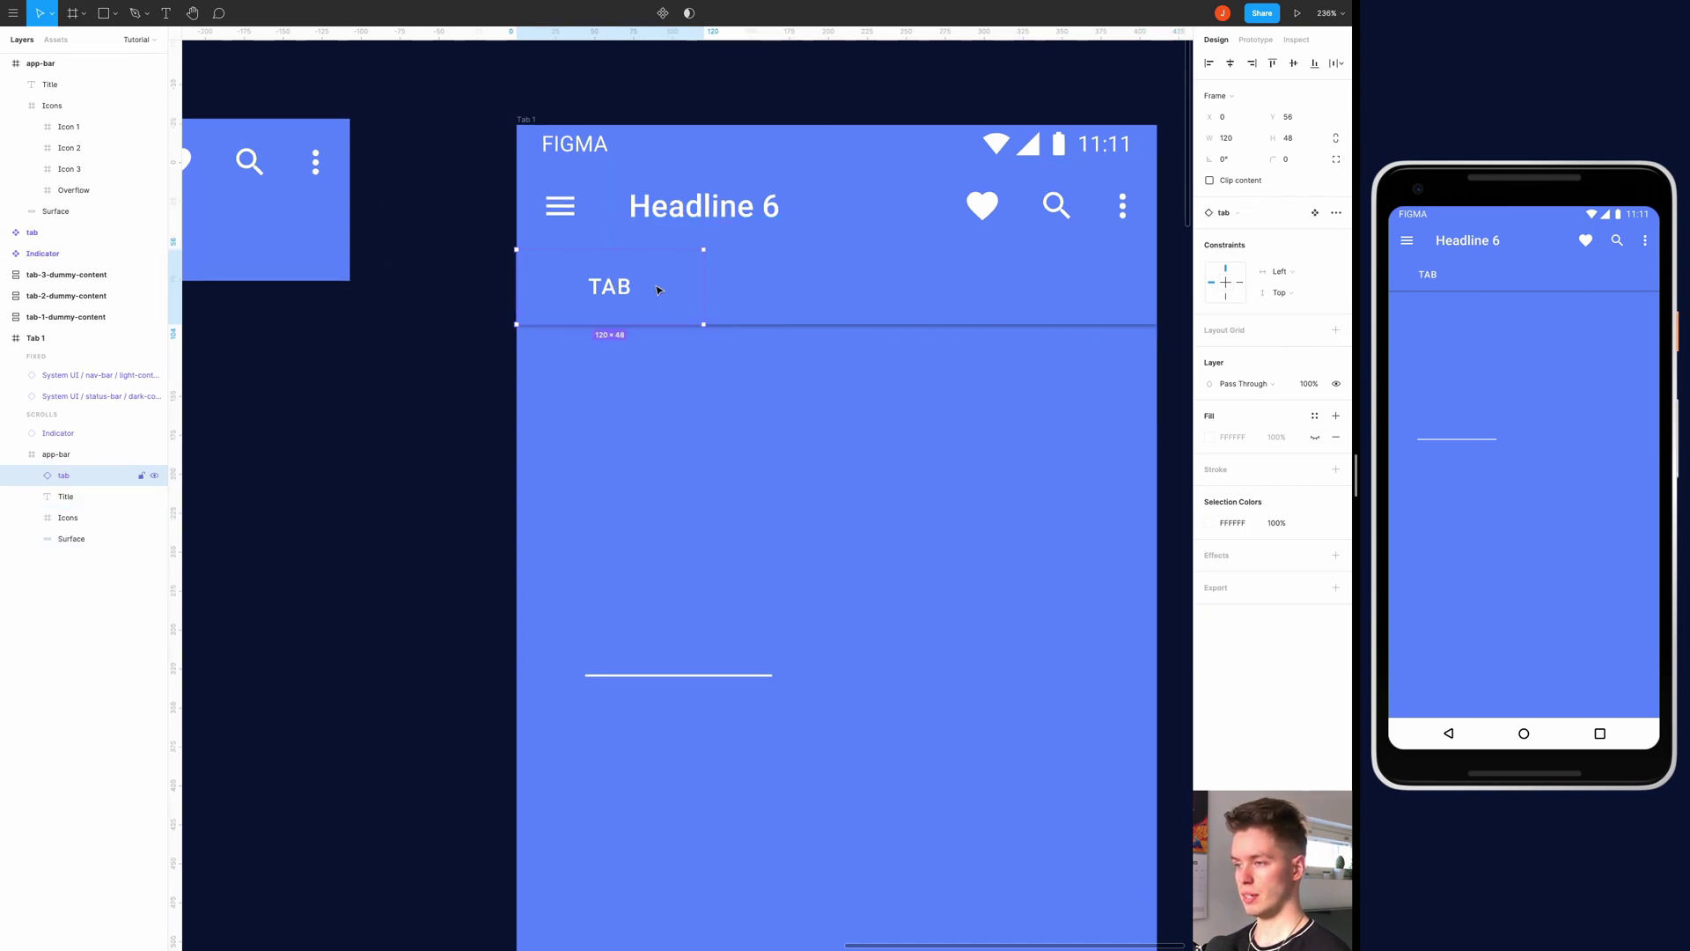
pyautogui.scroll(5, 652, 287)
pyautogui.moveTo(631, 292); pyautogui.dragTo(620, 296)
pyautogui.scroll(-5, 607, 215)
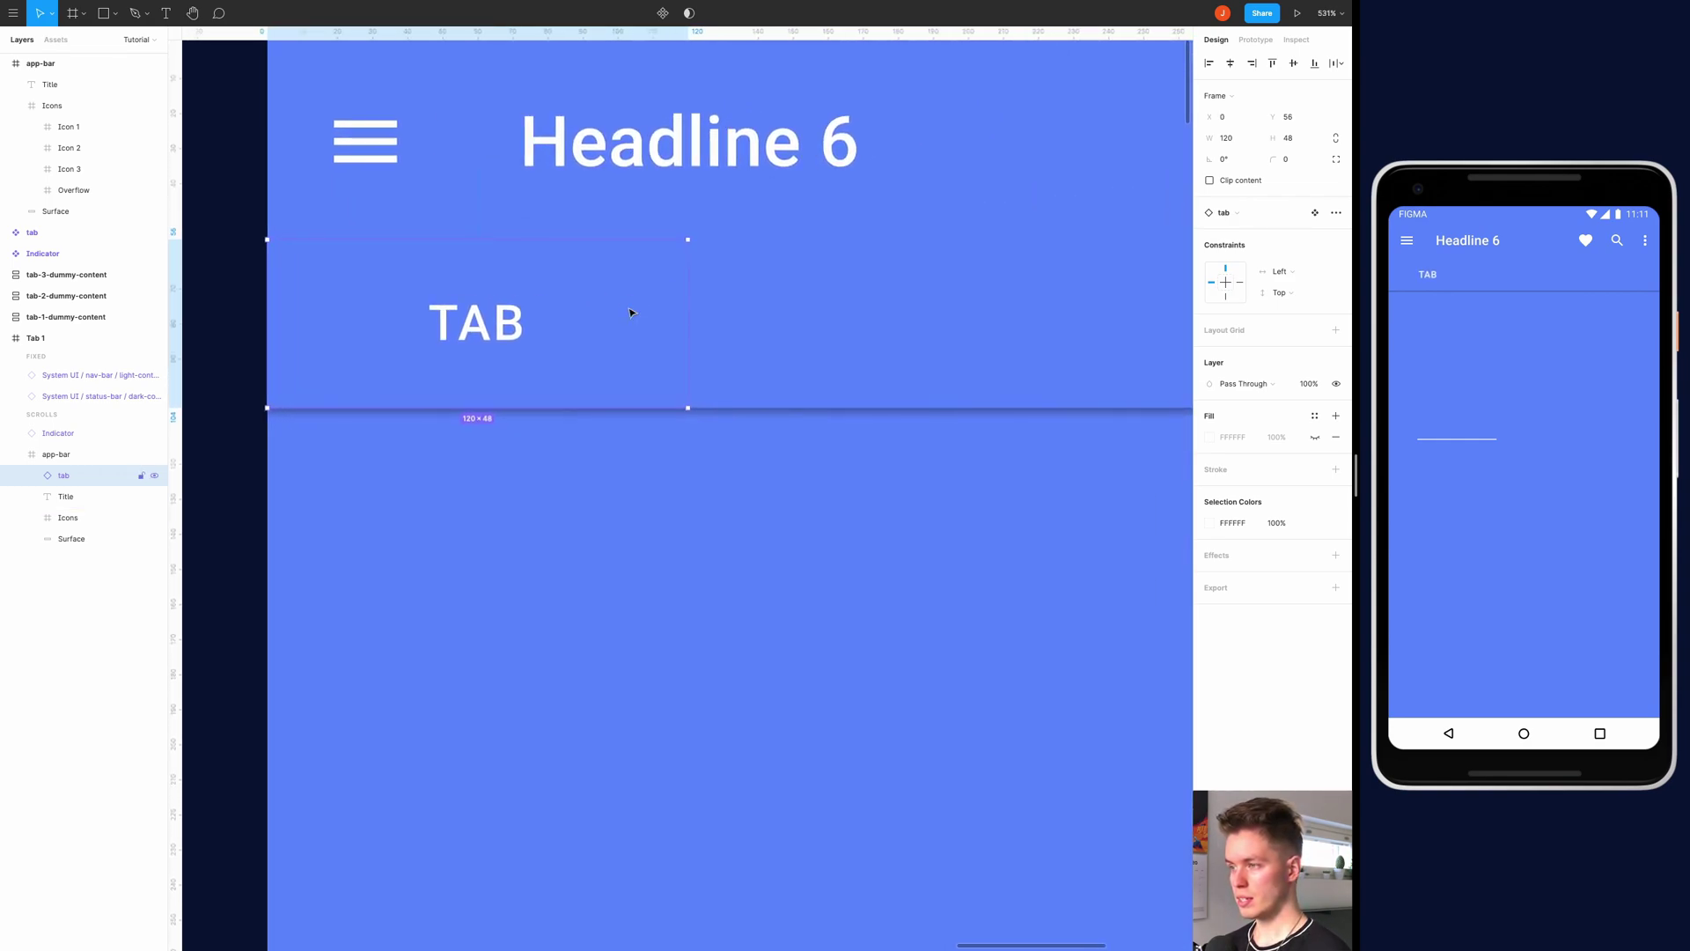
pyautogui.hscroll(1, 622, 309)
# Duplicate the tab into three side-by-side tabs and widen them to span the app-bar
pyautogui.hotkey('ctrl', 'd')
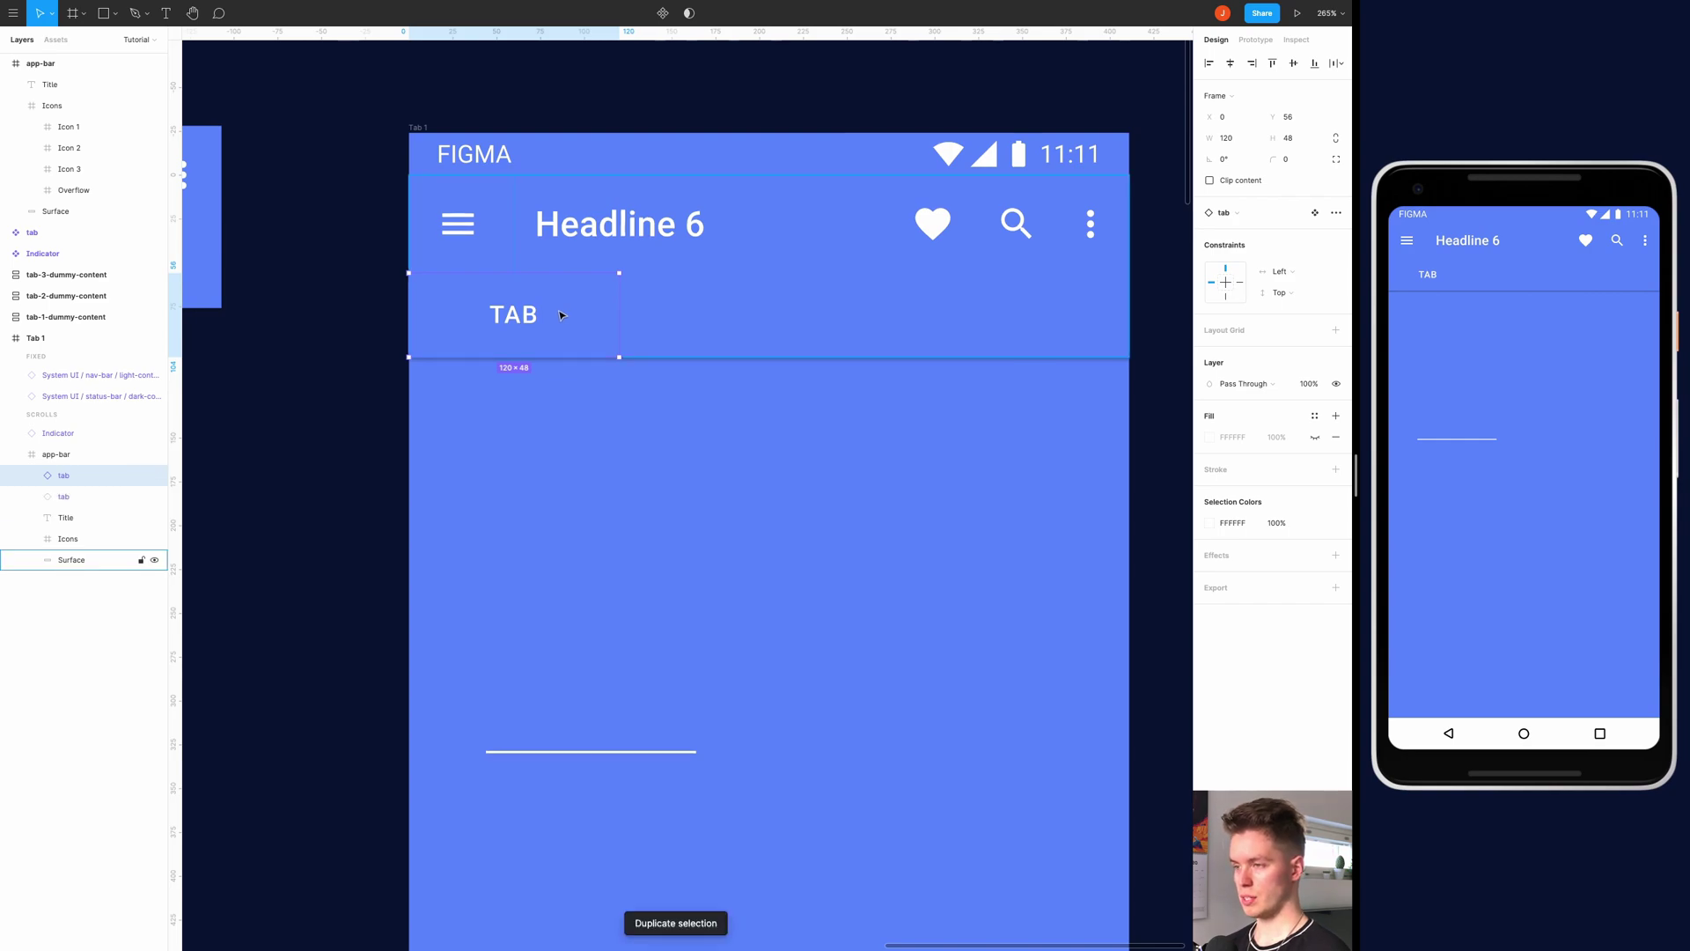
pyautogui.moveTo(566, 315); pyautogui.dragTo(773, 314)
pyautogui.hotkey('ctrl', 'd')
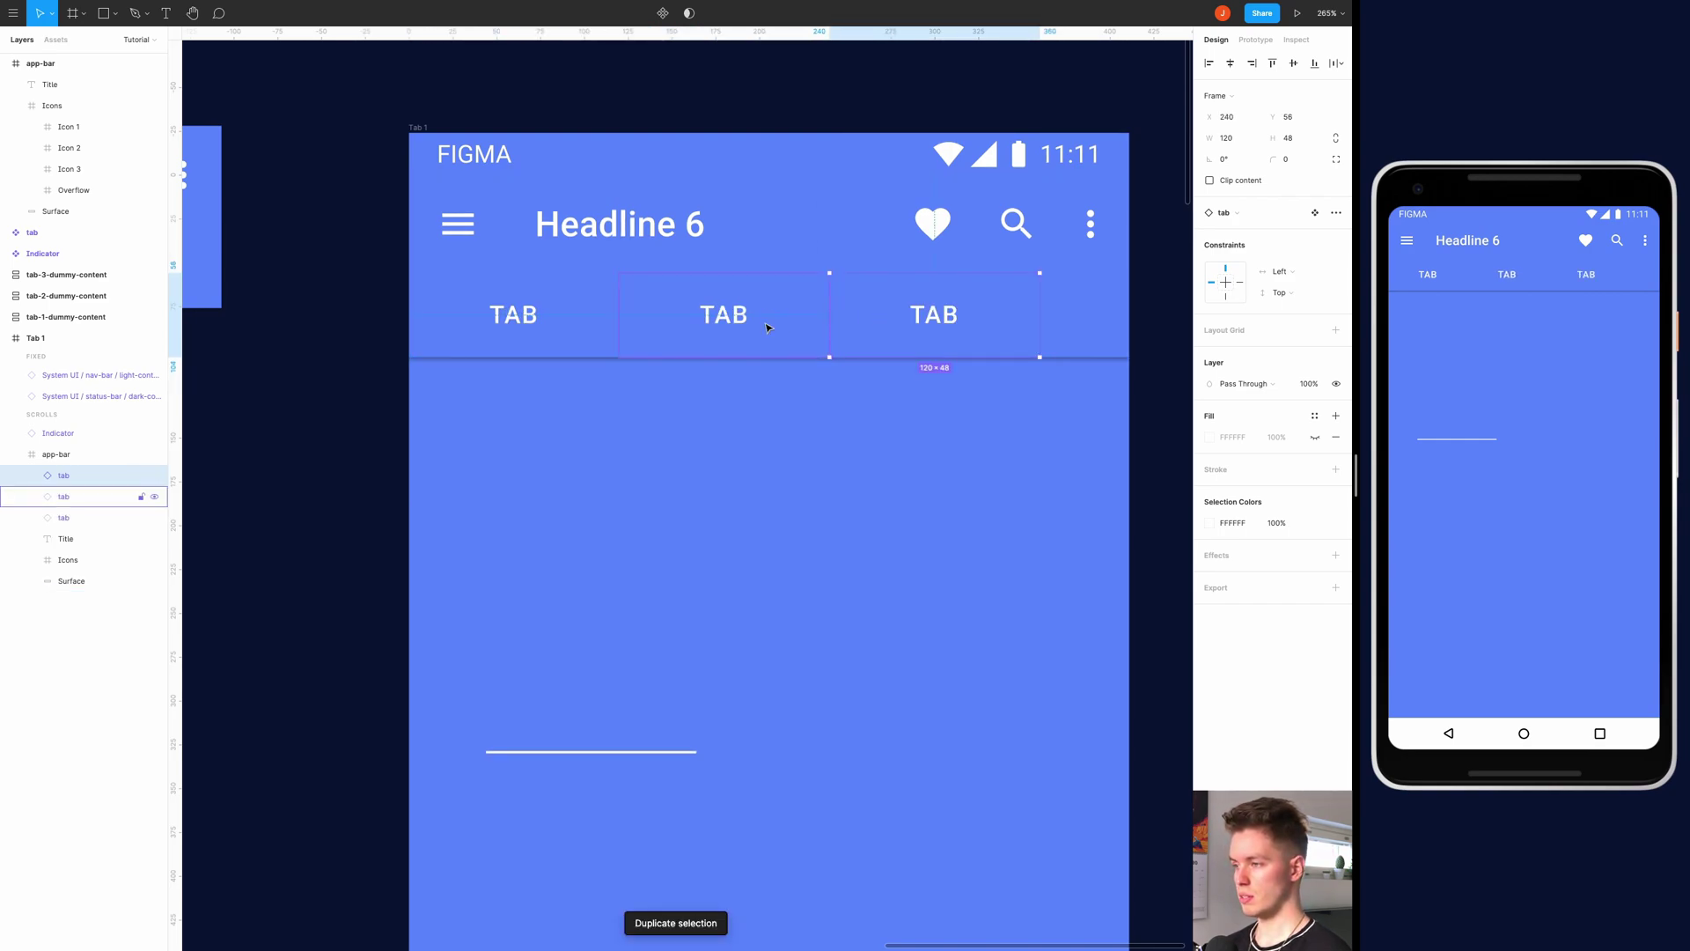
pyautogui.keyDown('shift'); pyautogui.click(766, 317); pyautogui.keyUp('shift')
pyautogui.keyDown('shift'); pyautogui.click(599, 318); pyautogui.keyUp('shift')
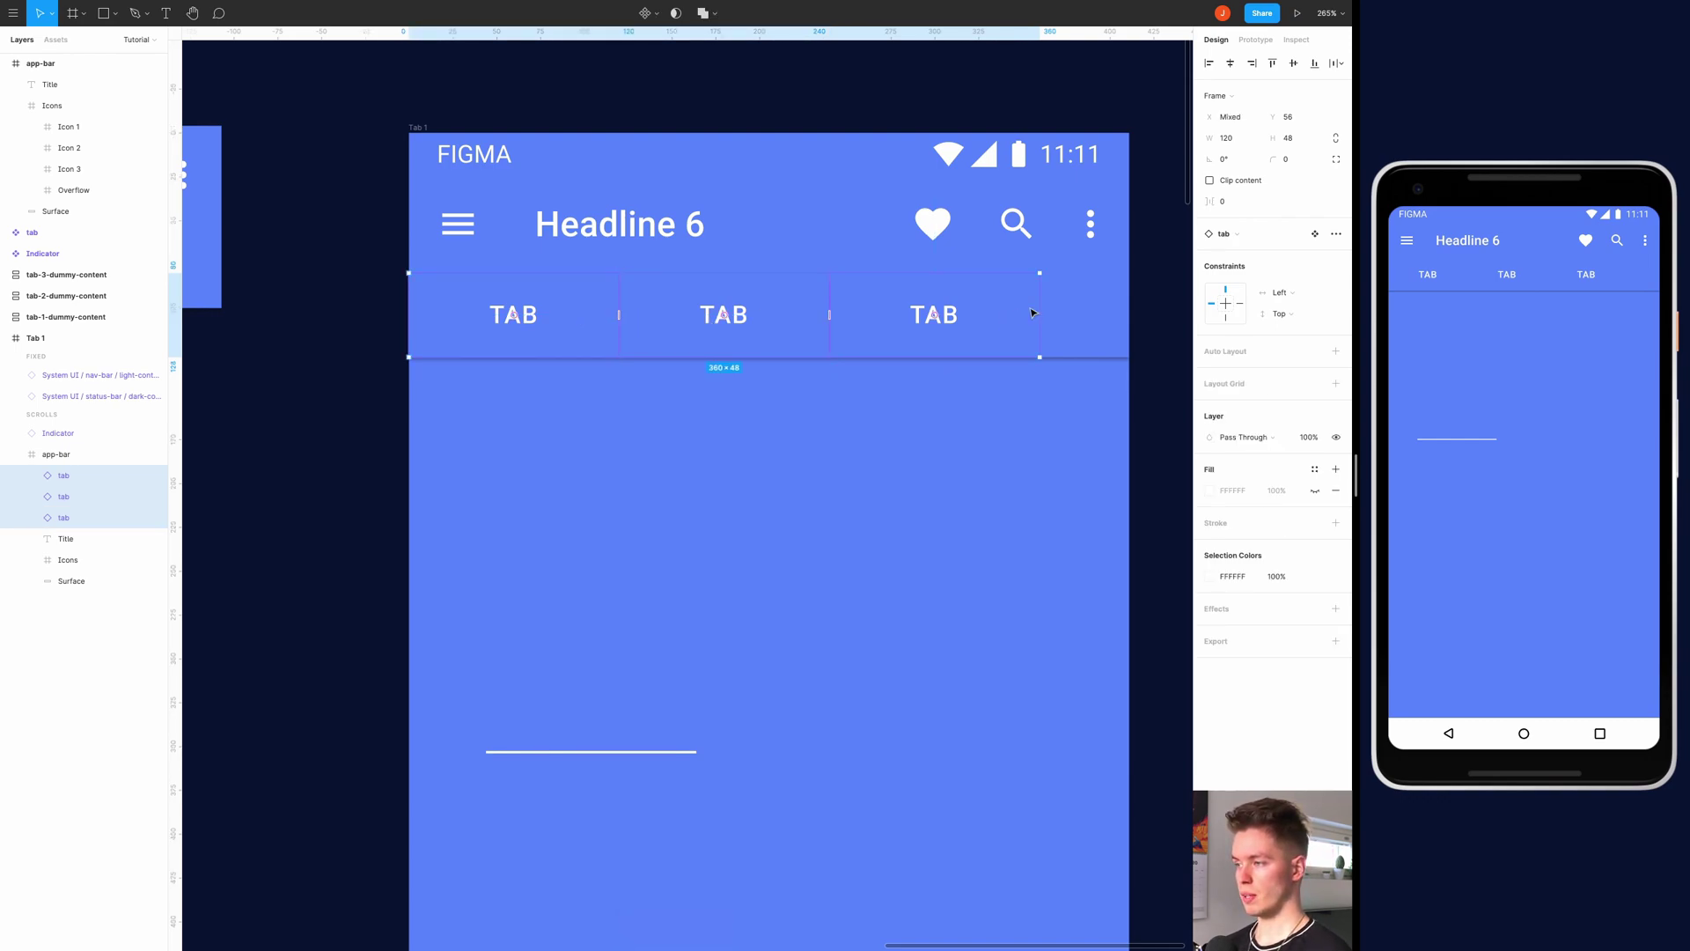
pyautogui.moveTo(1042, 306); pyautogui.dragTo(1128, 301)
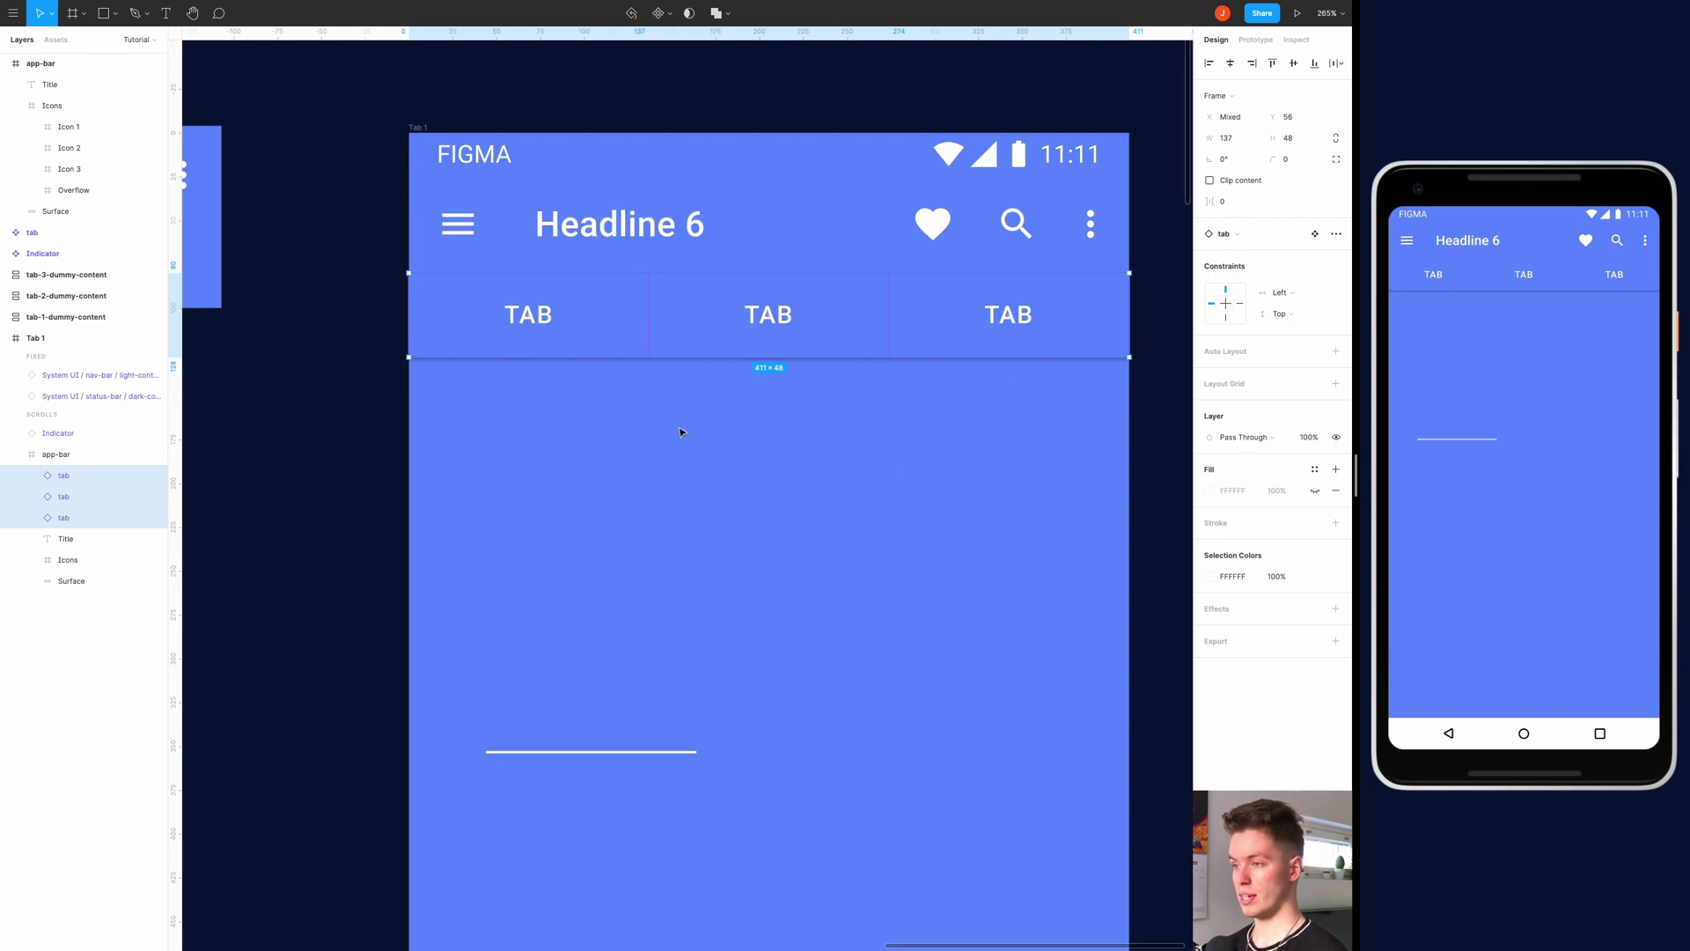
pyautogui.click(680, 528)
# Move the Indicator under the first tab and widen it to 137×48
pyautogui.click(638, 706)
pyautogui.moveTo(638, 705); pyautogui.dragTo(701, 342)
pyautogui.scroll(5, 545, 322)
pyautogui.moveTo(845, 372); pyautogui.dragTo(882, 370)
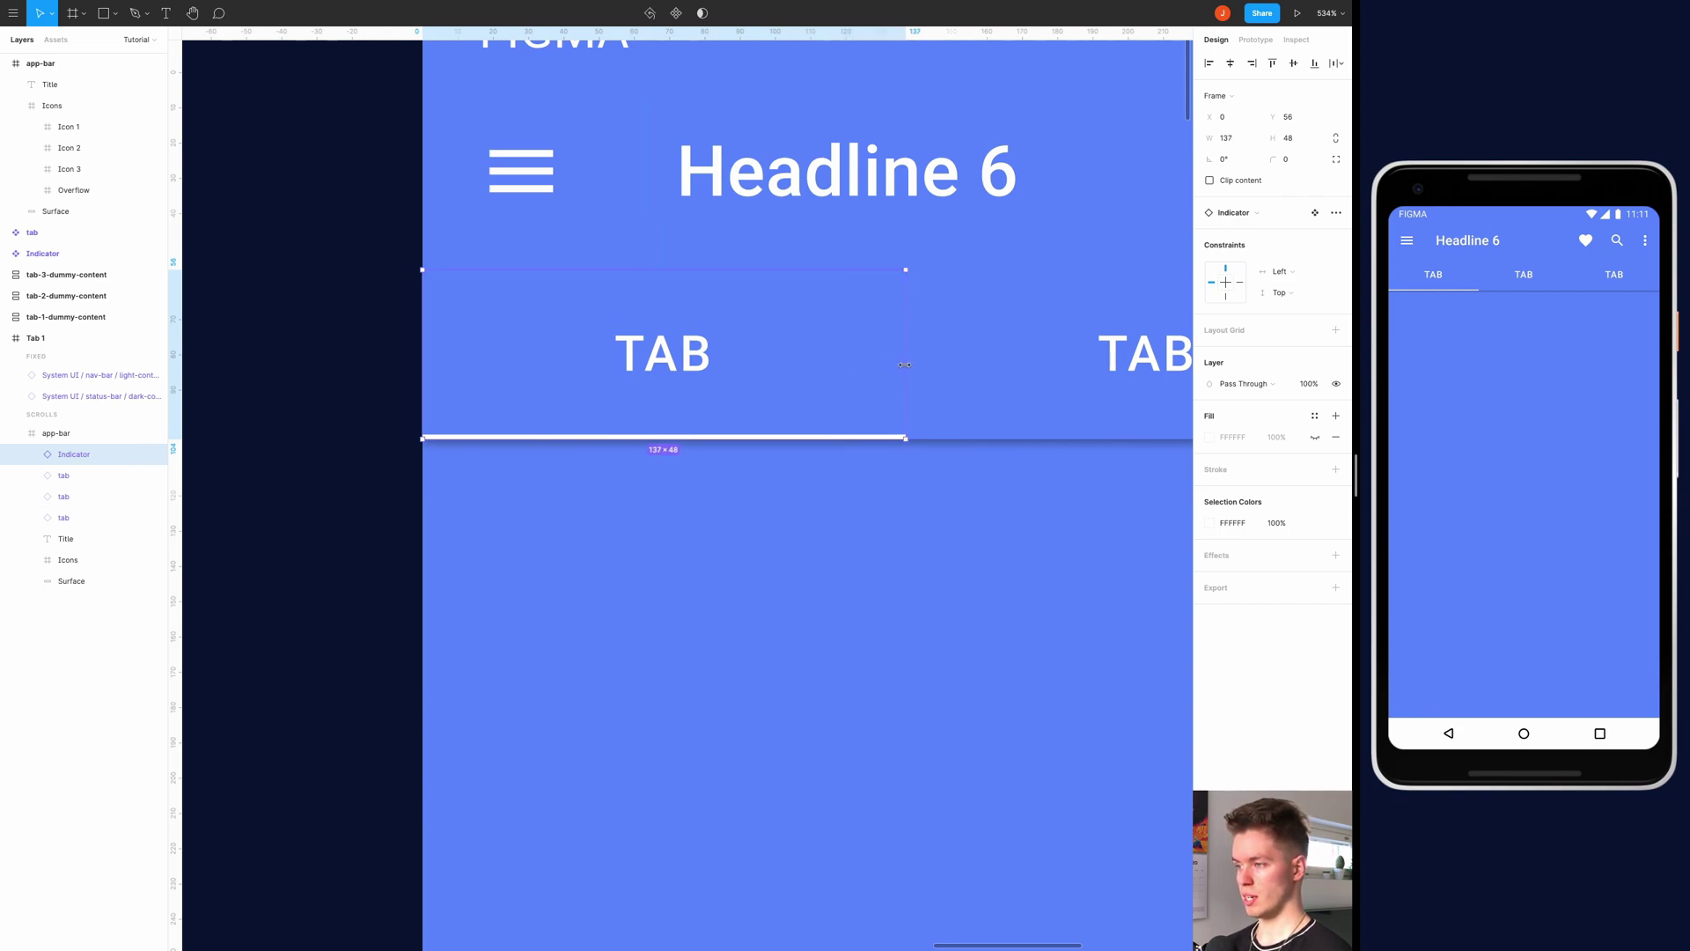
pyautogui.moveTo(844, 350); pyautogui.dragTo(796, 350)
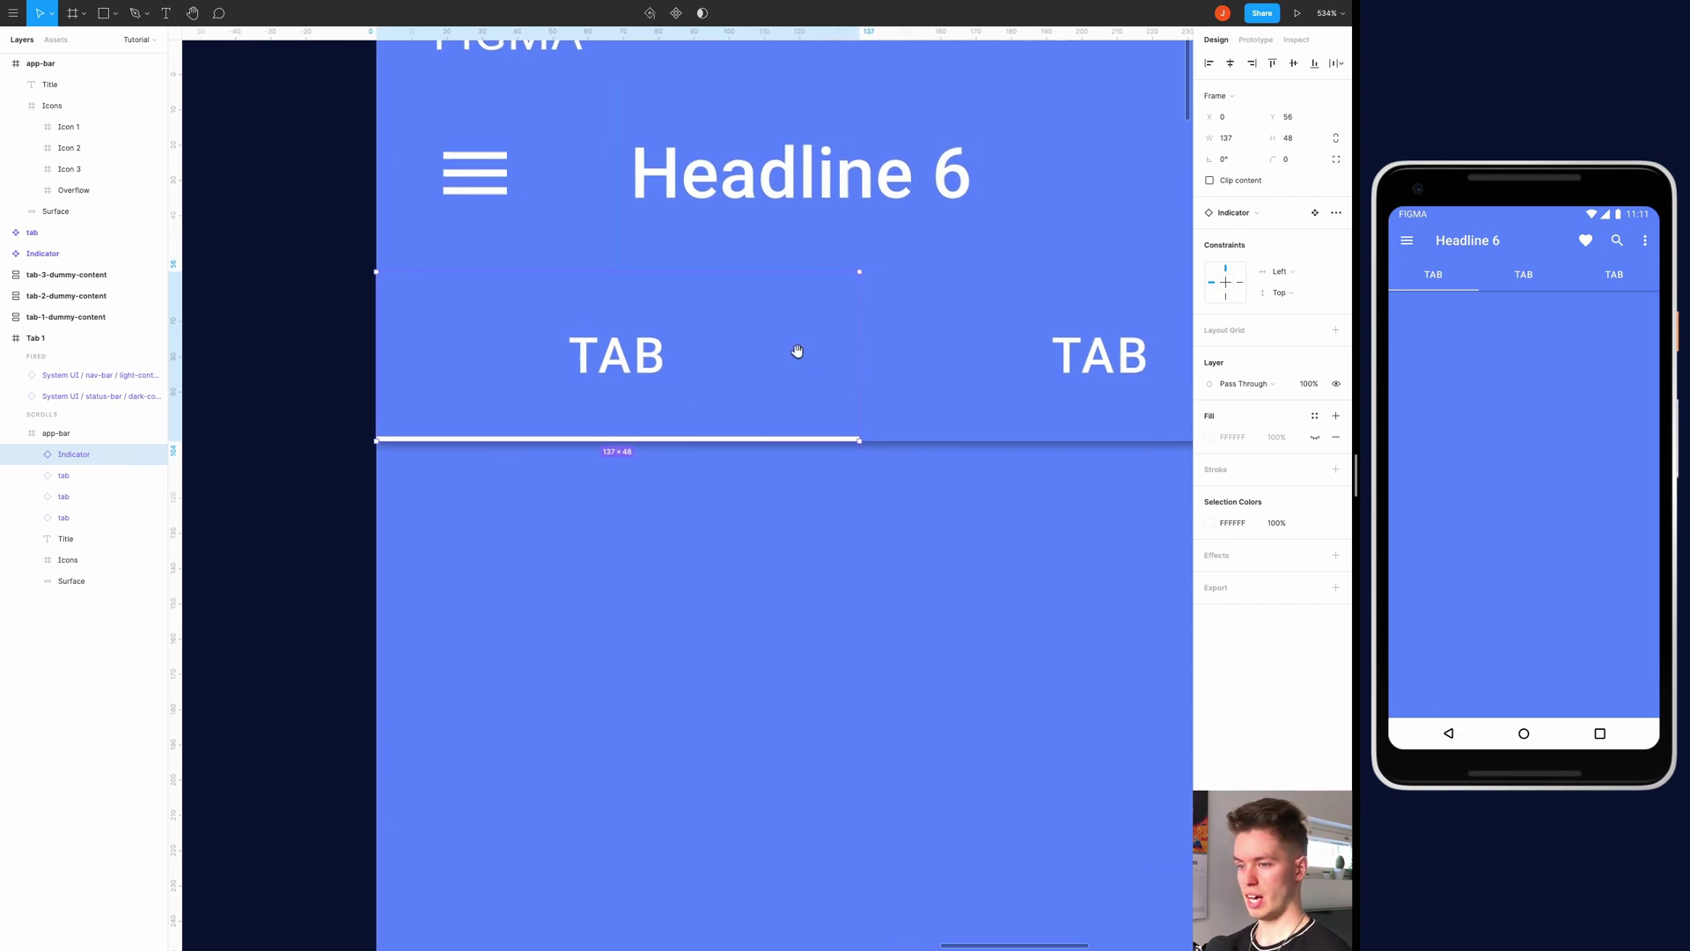
# Compare each tab's X position and width against the Indicator
pyautogui.click(63, 475)
pyautogui.click(63, 519)
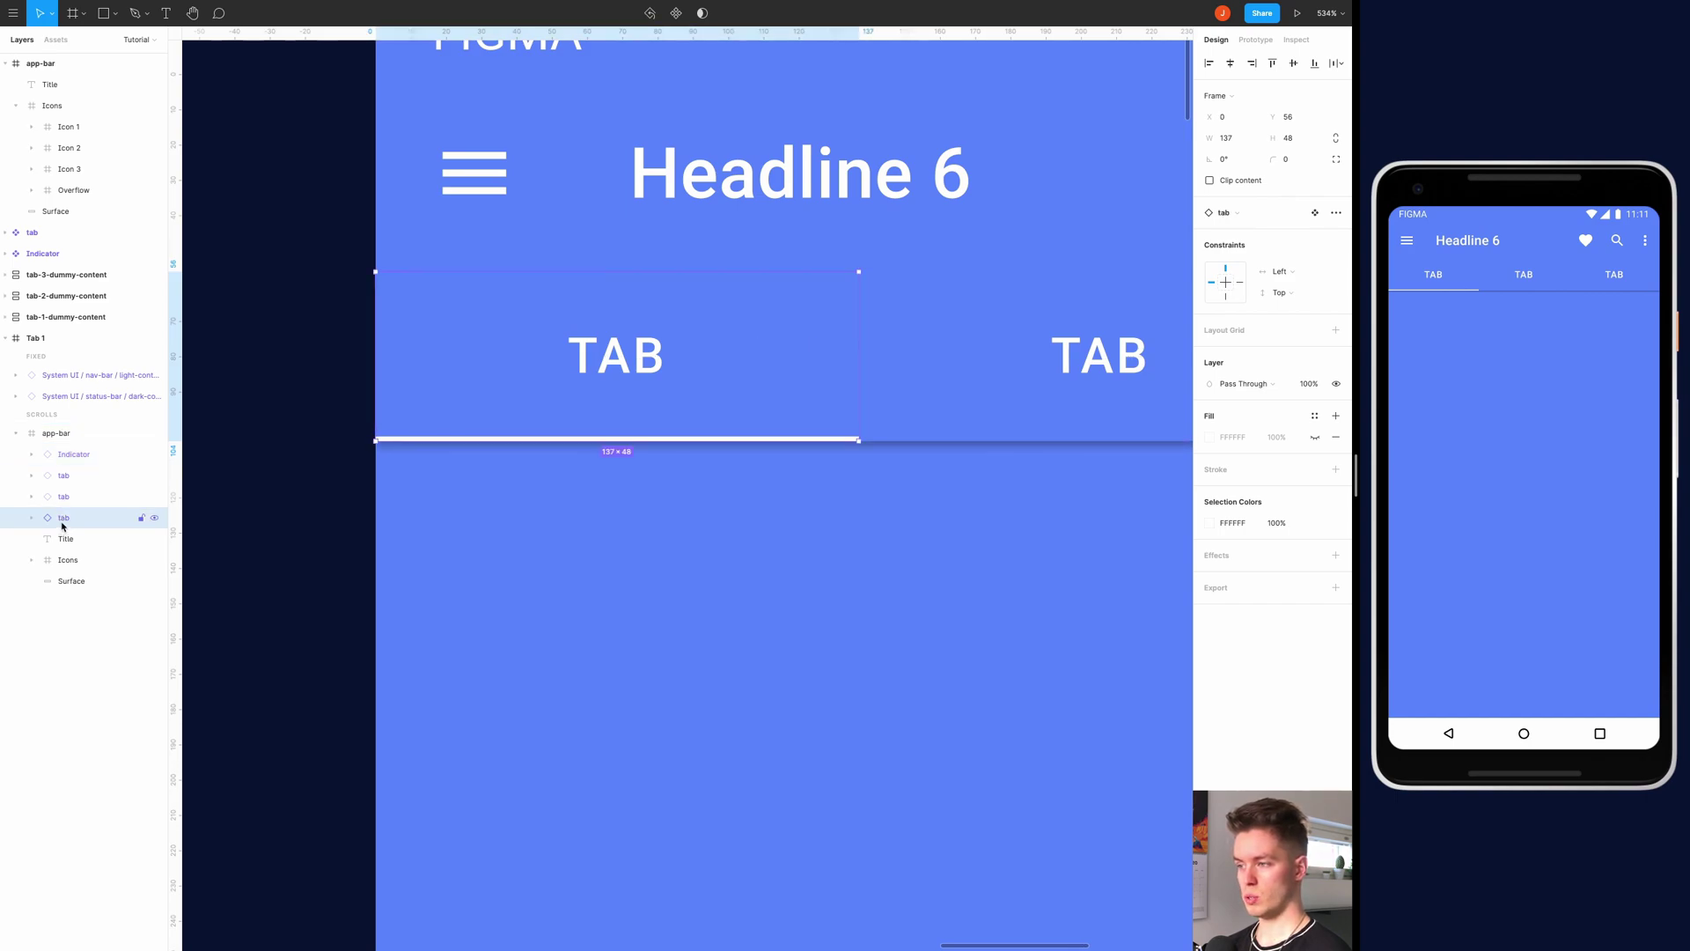
pyautogui.click(751, 660)
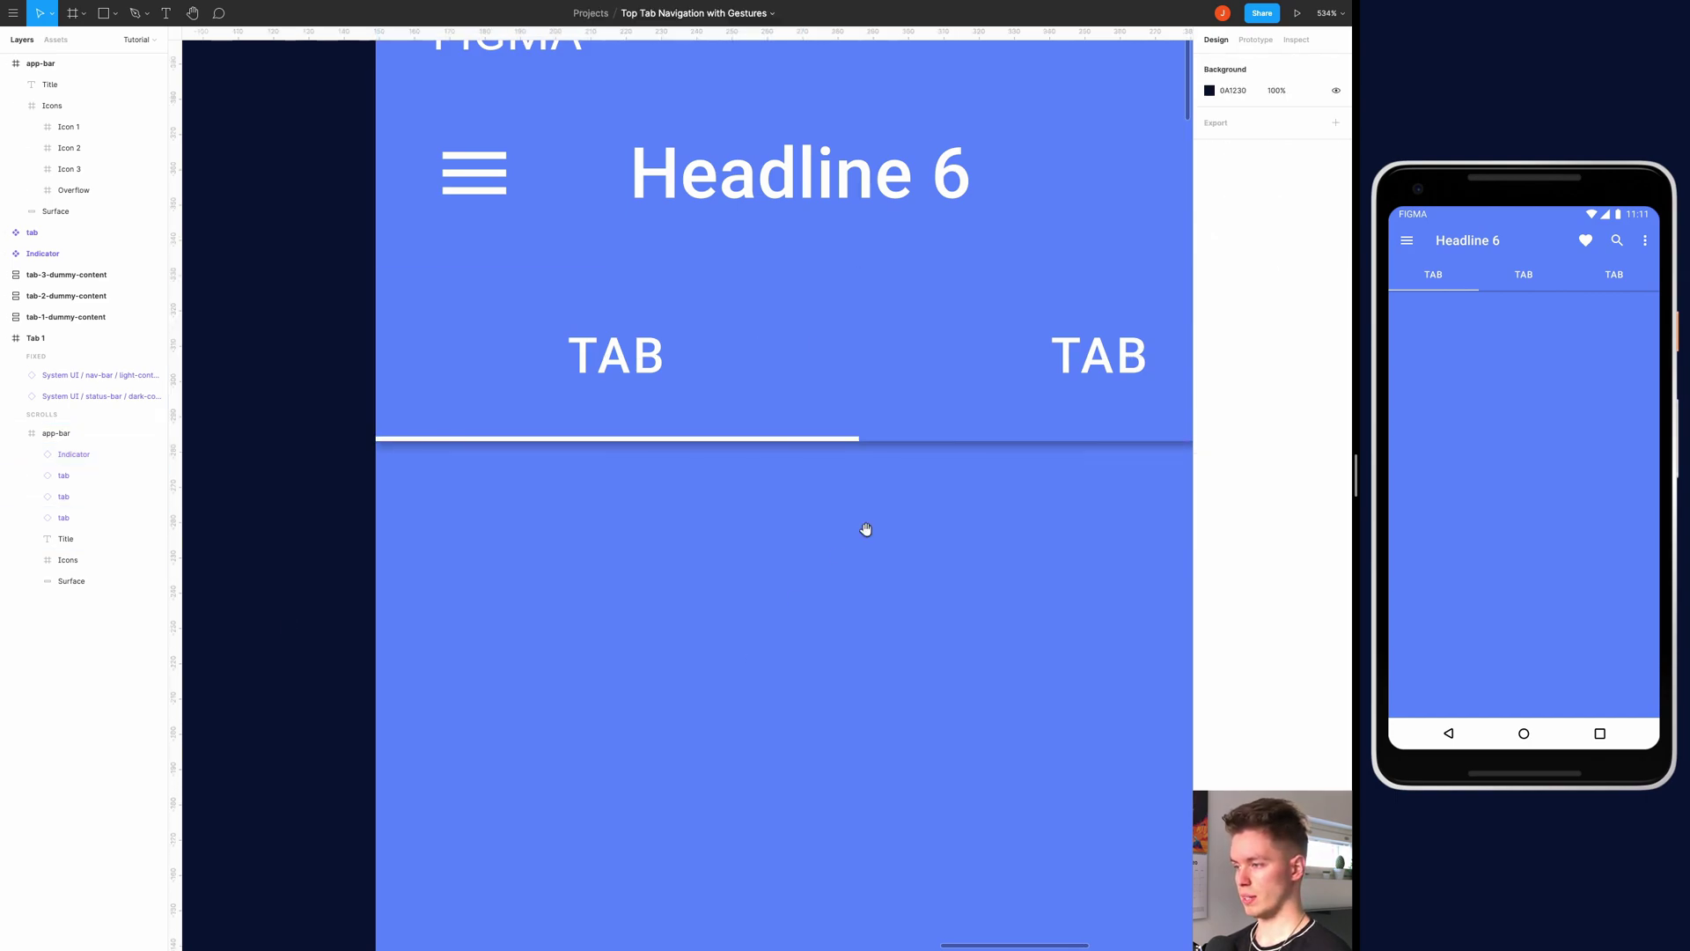
pyautogui.scroll(-5, 866, 529)
pyautogui.moveTo(816, 558); pyautogui.dragTo(695, 468)
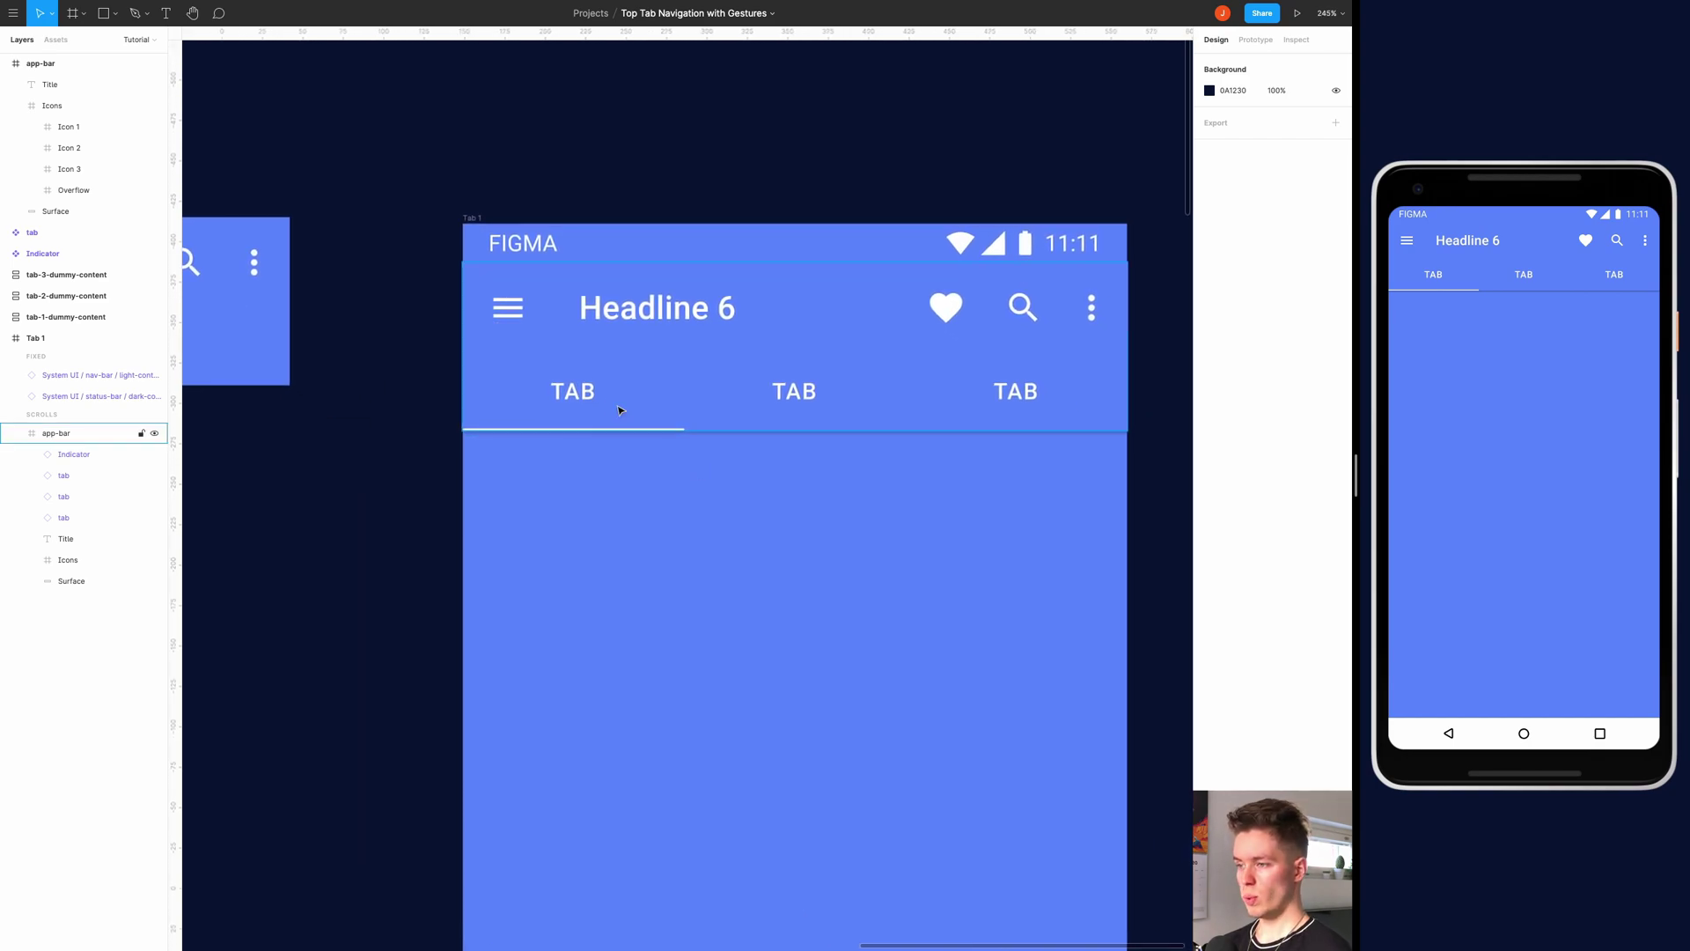
pyautogui.click(577, 396)
pyautogui.click(577, 396)
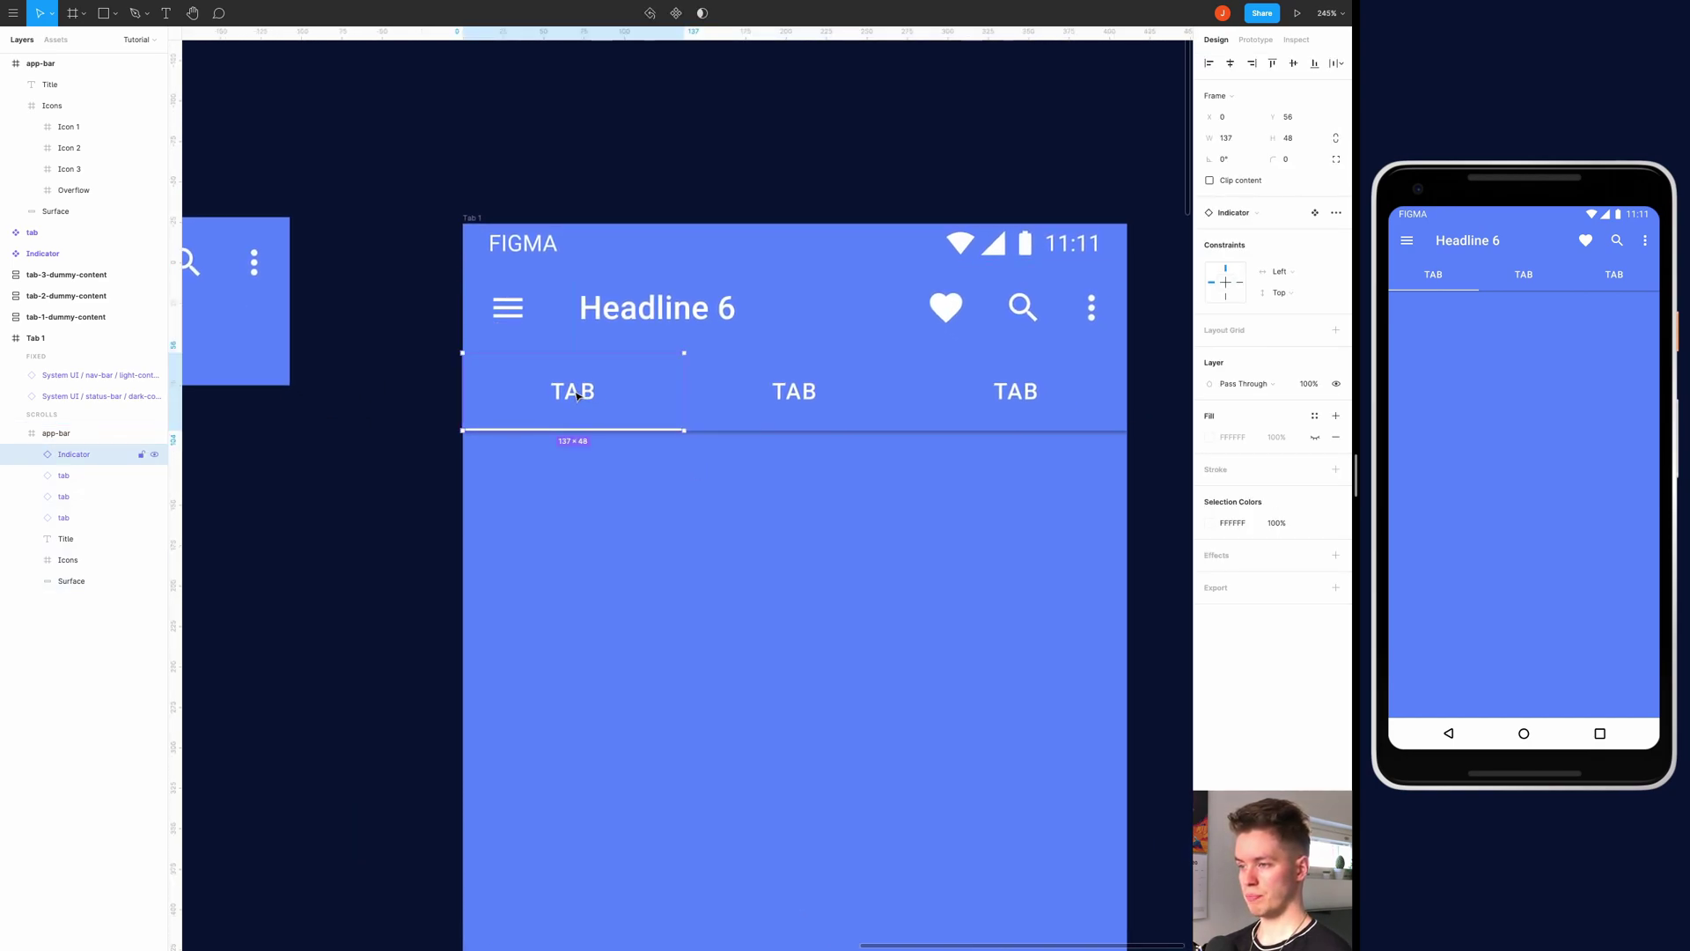
# Rename the three tab labels to LOREM, IPSUM and DOLOS, then zoom out
pyautogui.click(74, 477)
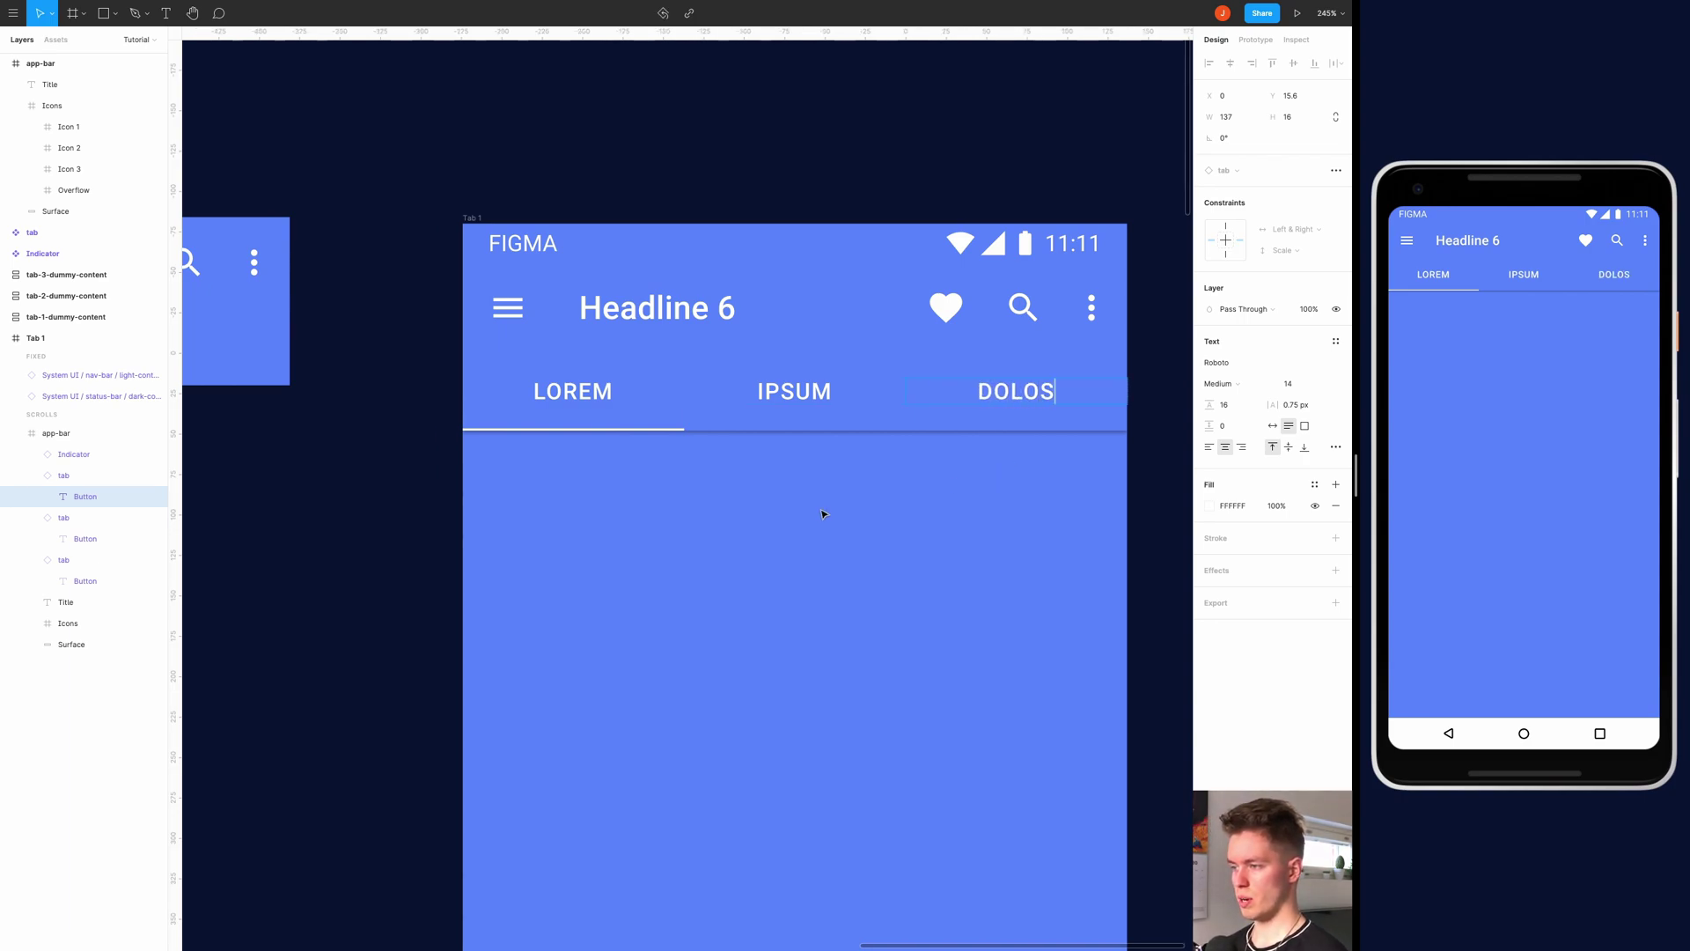
pyautogui.press('Escape')
pyautogui.press('Escape')
pyautogui.scroll(-5, 817, 517)
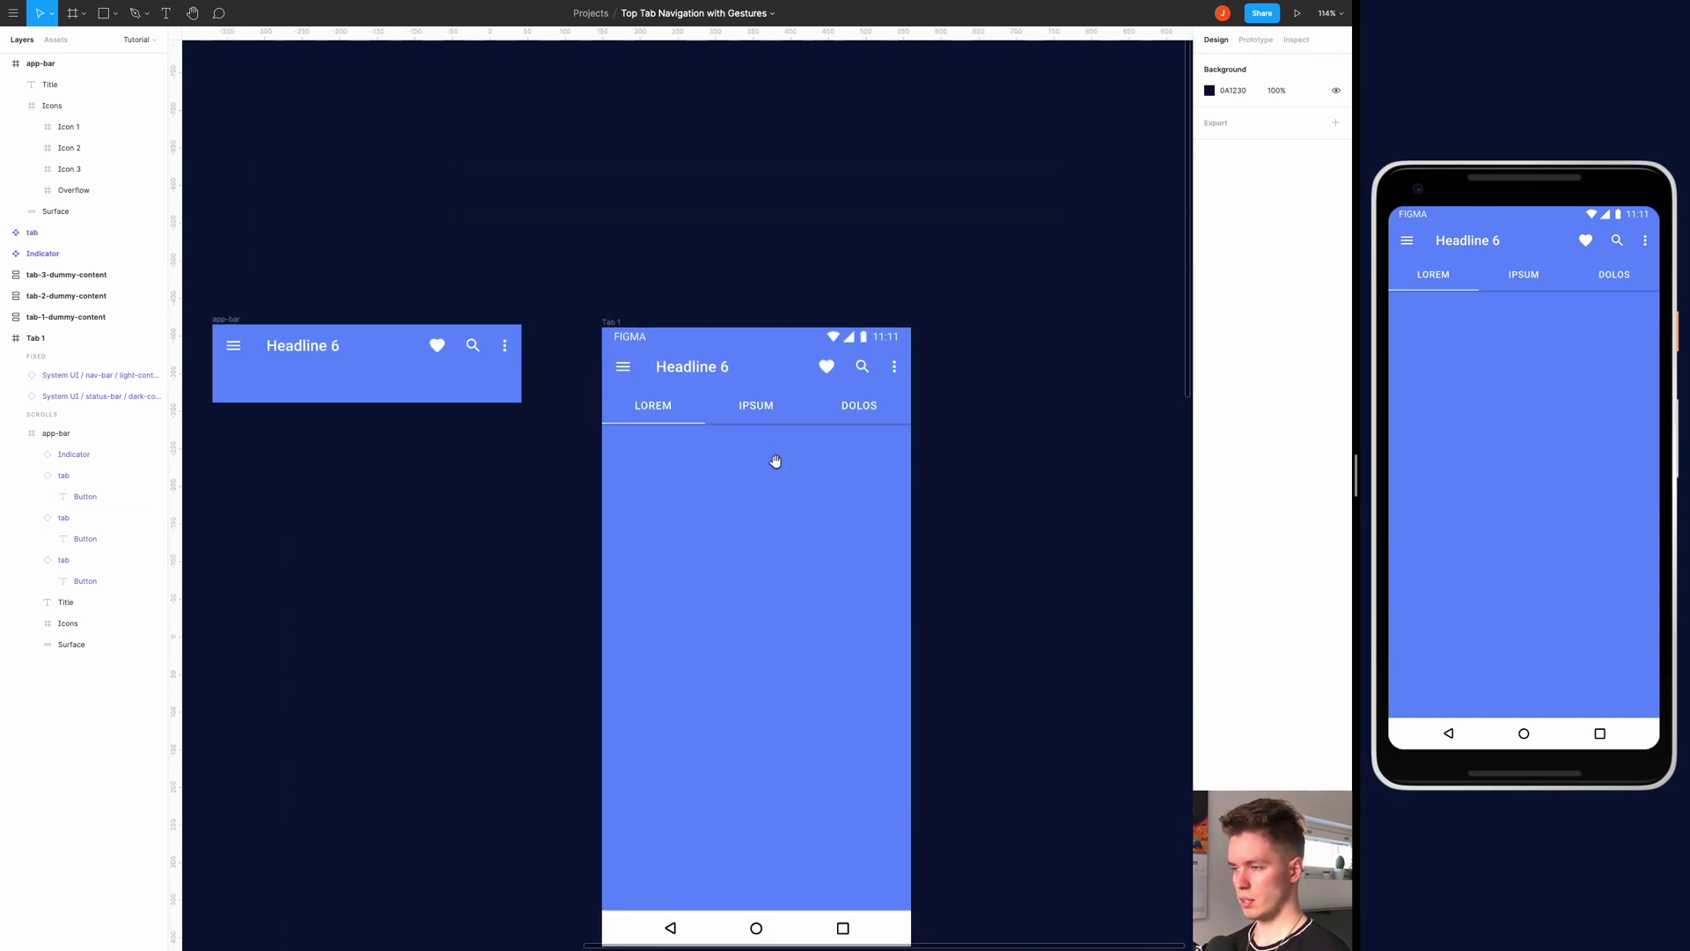
pyautogui.scroll(-8, 776, 461)
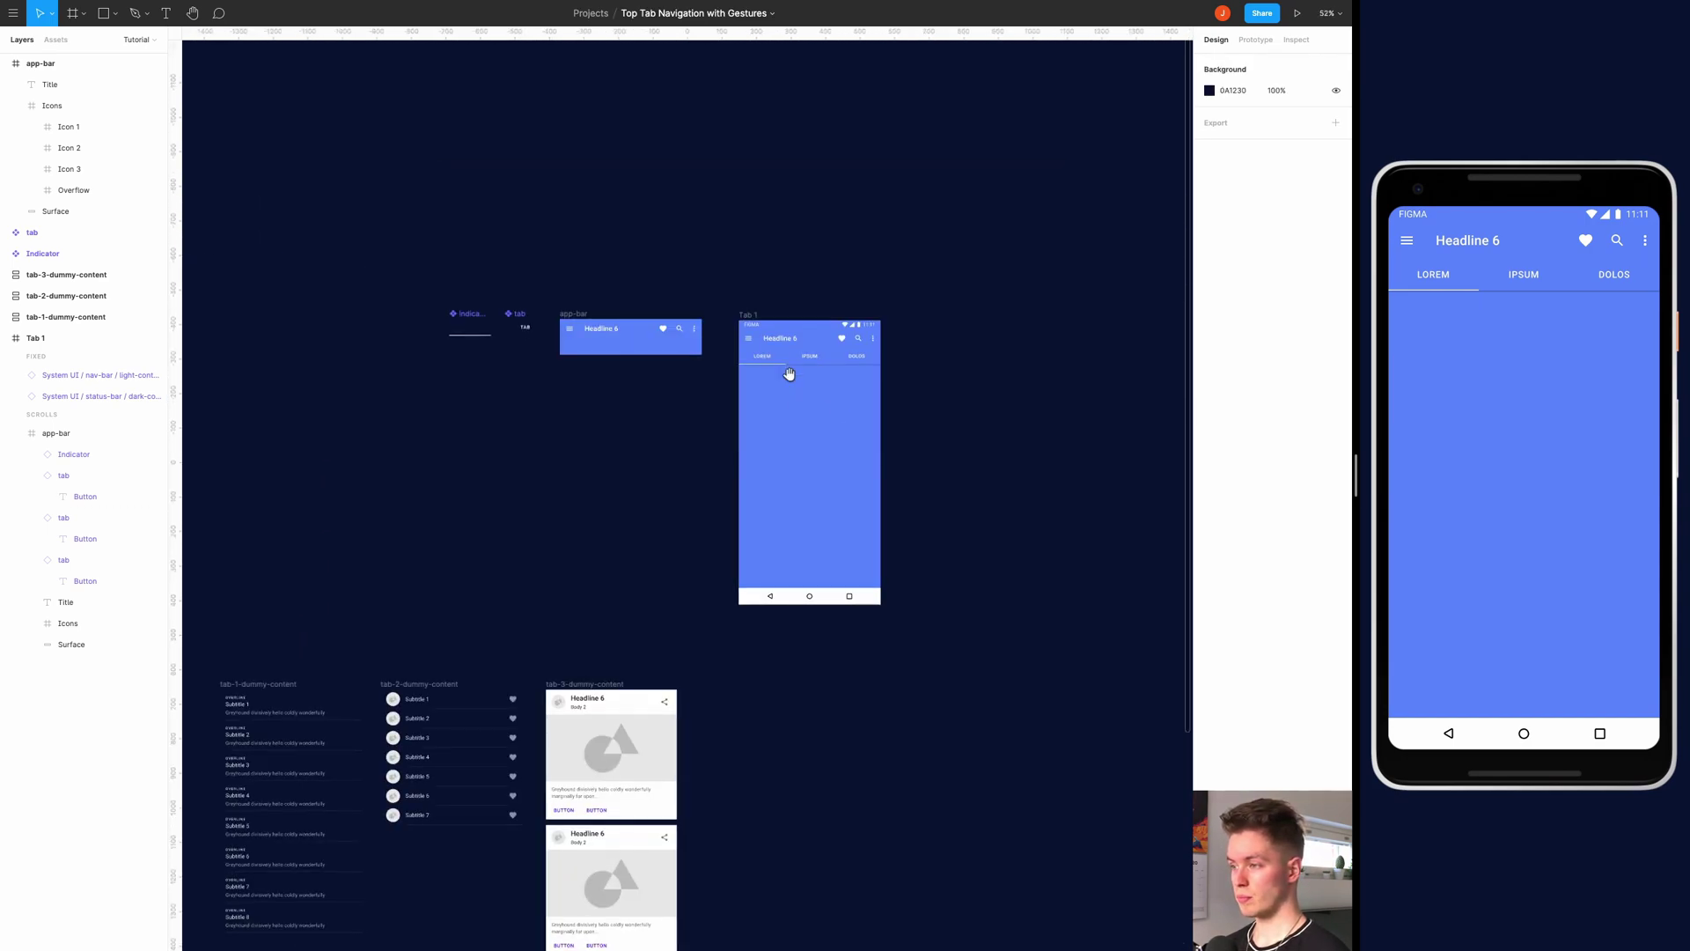
pyautogui.scroll(-2, 789, 374)
pyautogui.scroll(6, 766, 347)
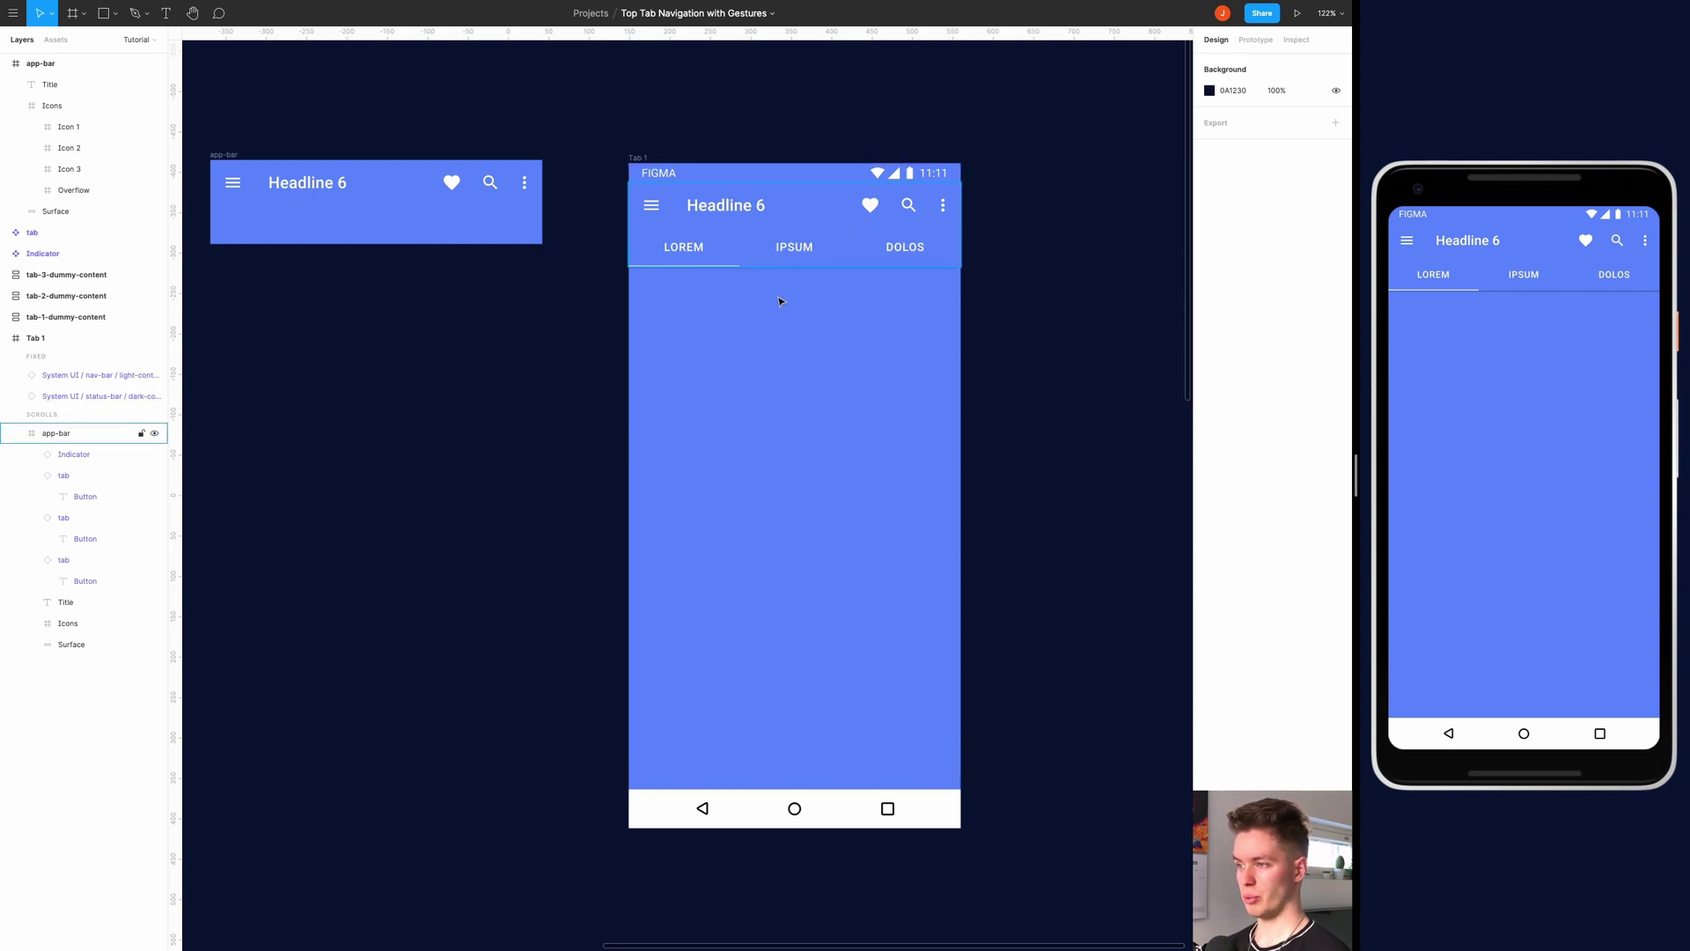
pyautogui.scroll(-1, 799, 309)
pyautogui.scroll(-5, 807, 336)
# Move the tab-1-dummy-content list into Tab 1 directly under the tabs
pyautogui.scroll(-2, 441, 466)
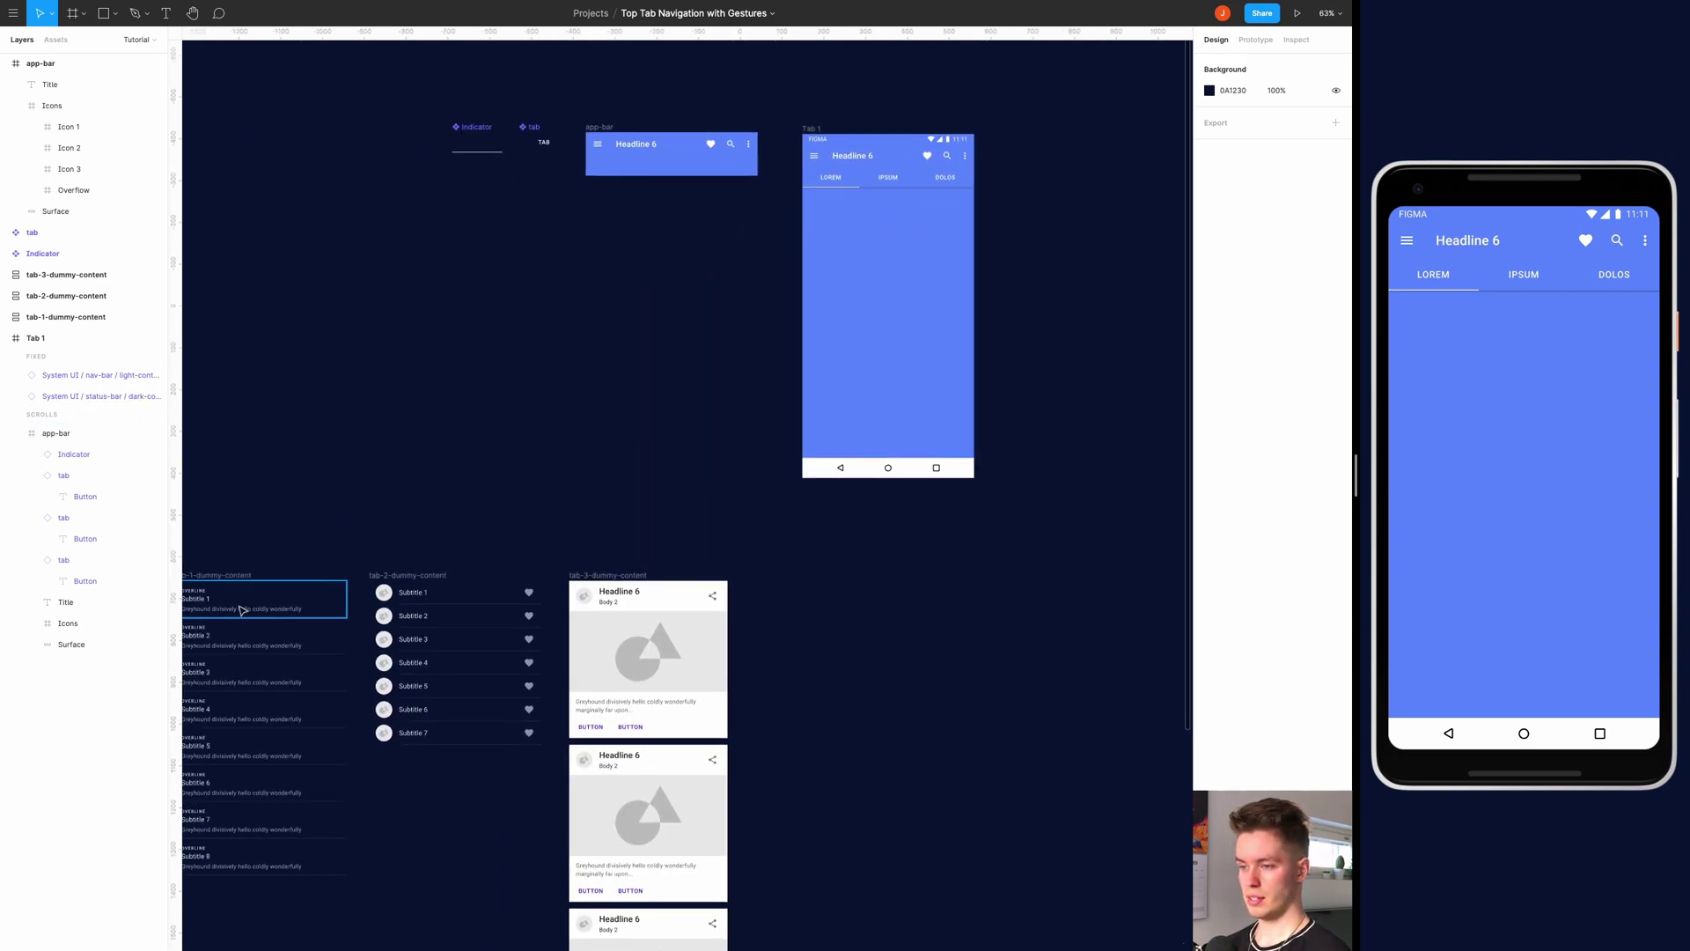
pyautogui.moveTo(235, 577); pyautogui.dragTo(876, 221)
pyautogui.scroll(5, 876, 222)
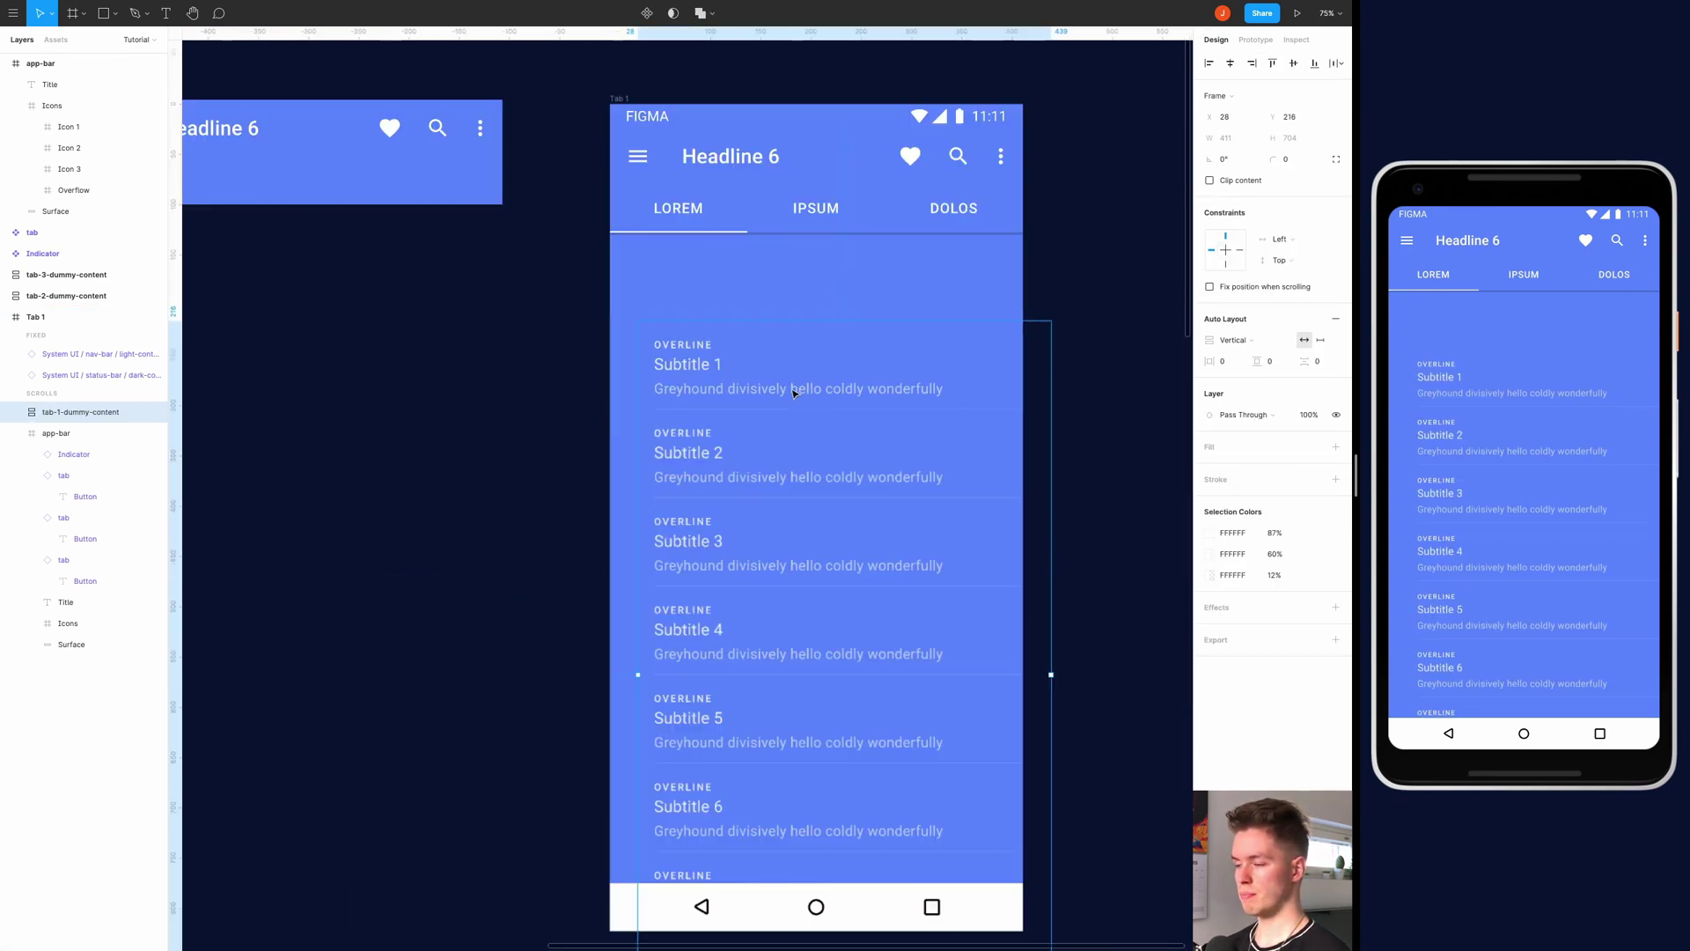
pyautogui.moveTo(803, 417); pyautogui.dragTo(764, 321)
# Lengthen Tab 1 to 411×884 and test the list scrolling in the phone preview
pyautogui.scroll(5, 781, 325)
pyautogui.scroll(-6, 765, 320)
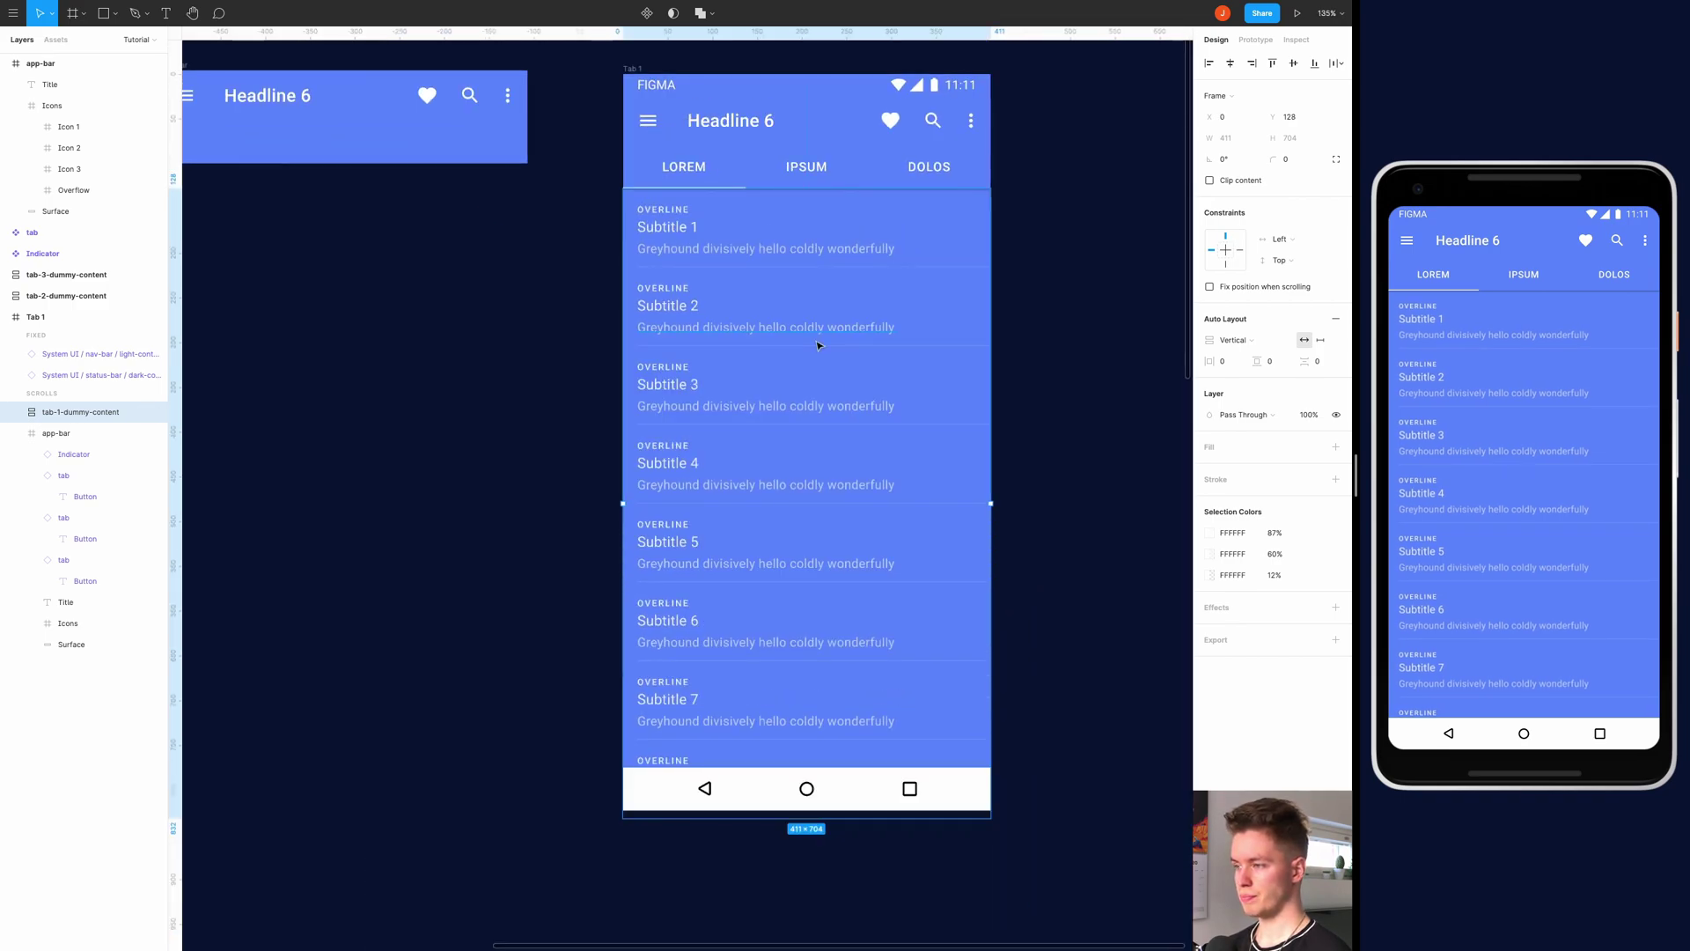
pyautogui.scroll(-2, 762, 345)
pyautogui.rightClick(748, 428)
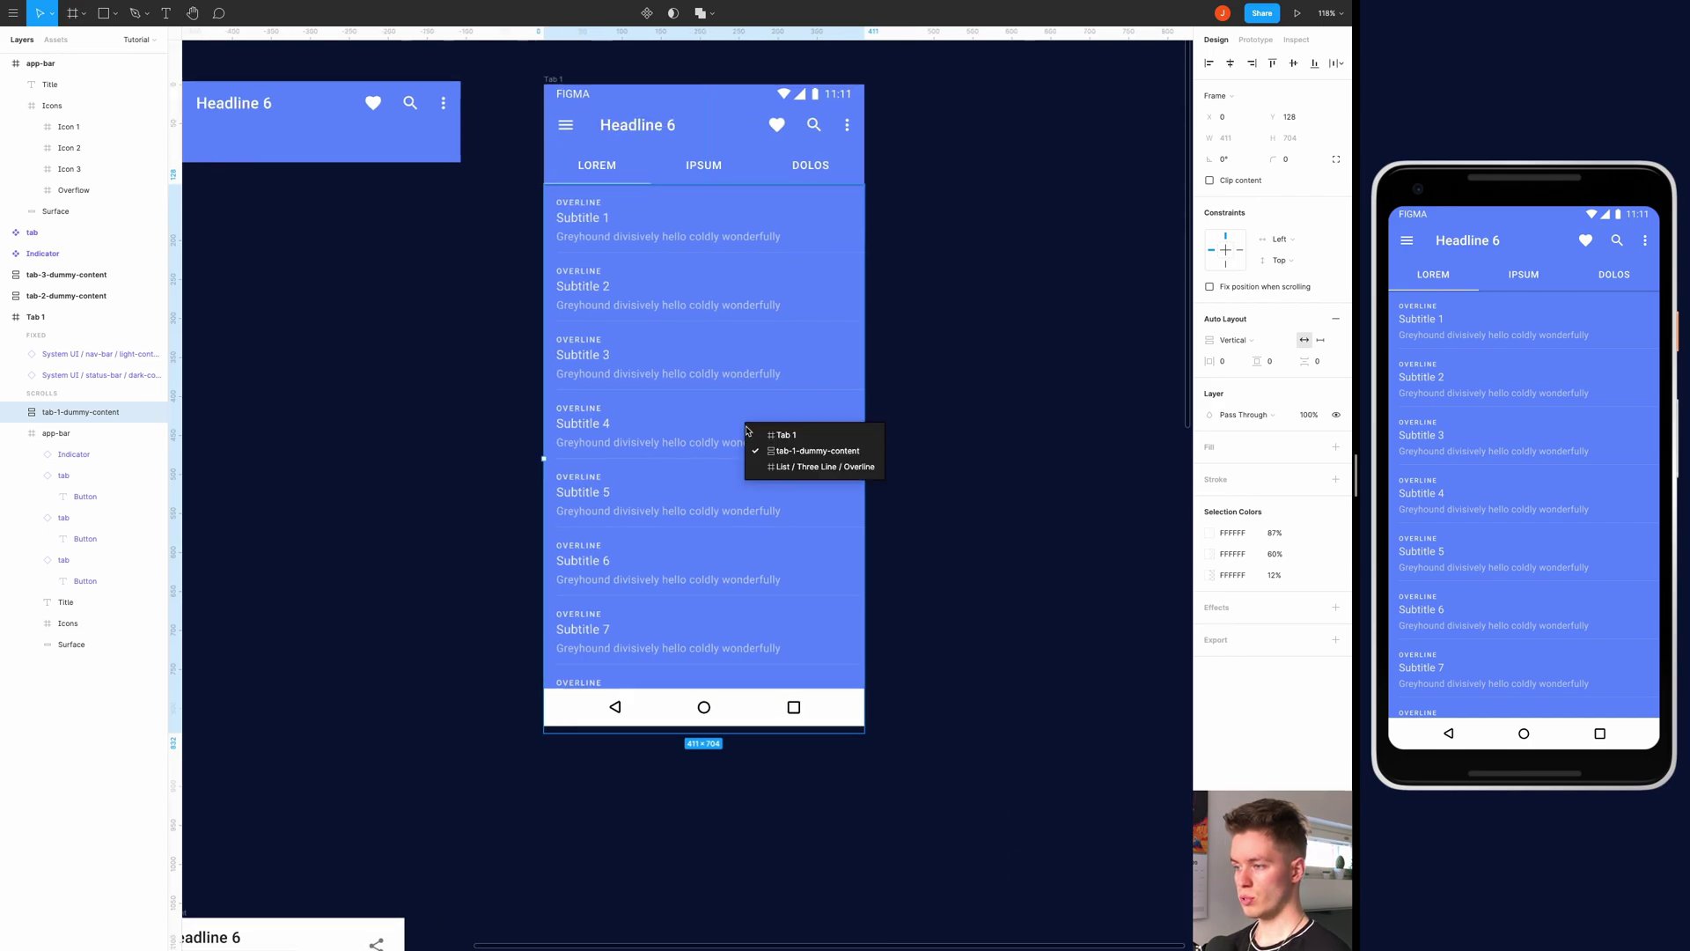
pyautogui.click(779, 437)
pyautogui.moveTo(746, 724); pyautogui.dragTo(745, 773)
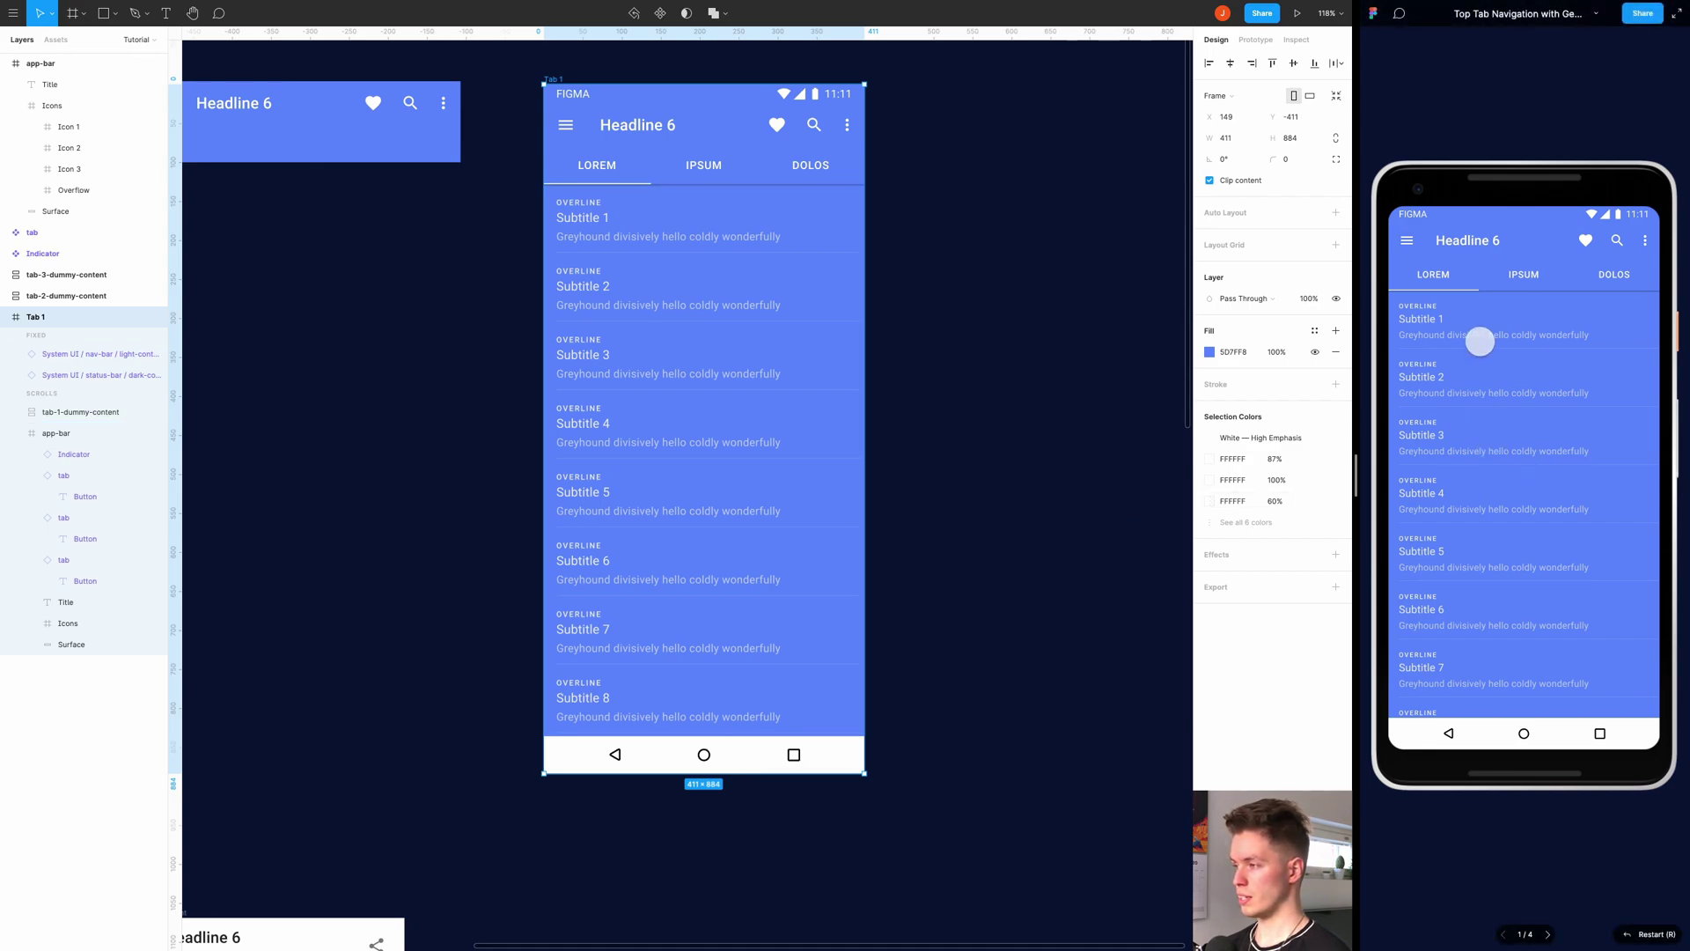
pyautogui.moveTo(1514, 480); pyautogui.dragTo(1505, 538)
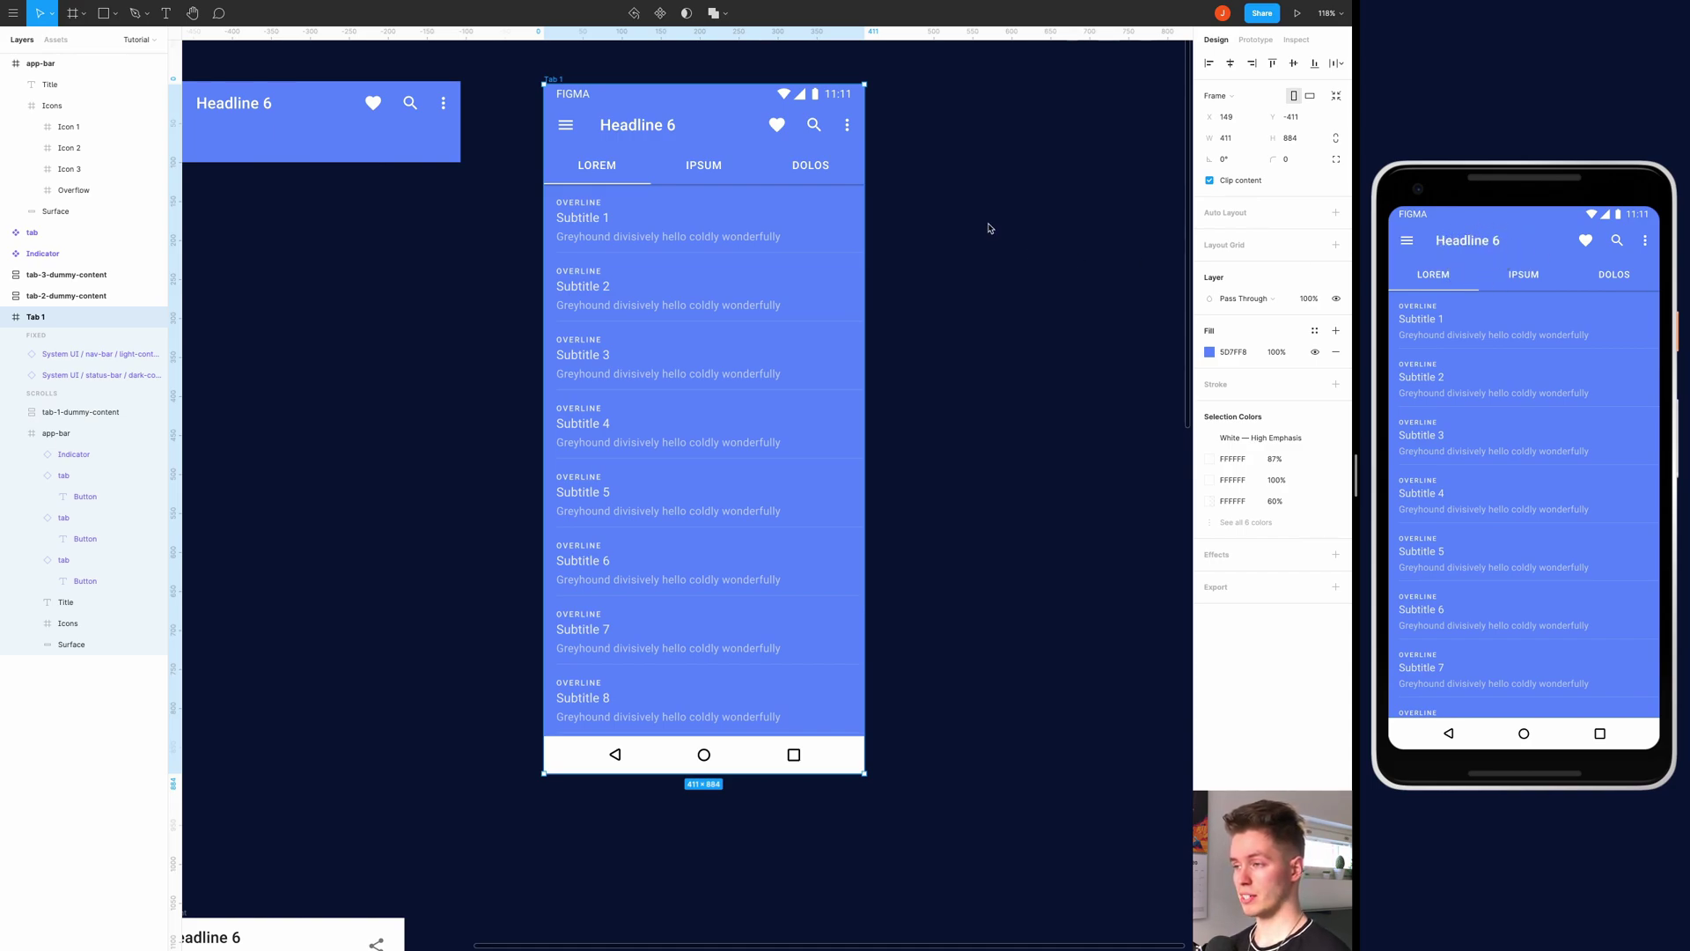
# Enable 'Fix position when scrolling' on Tab 1's app-bar and test the list scrolling beneath it
pyautogui.scroll(3, 989, 225)
pyautogui.scroll(5, 737, 272)
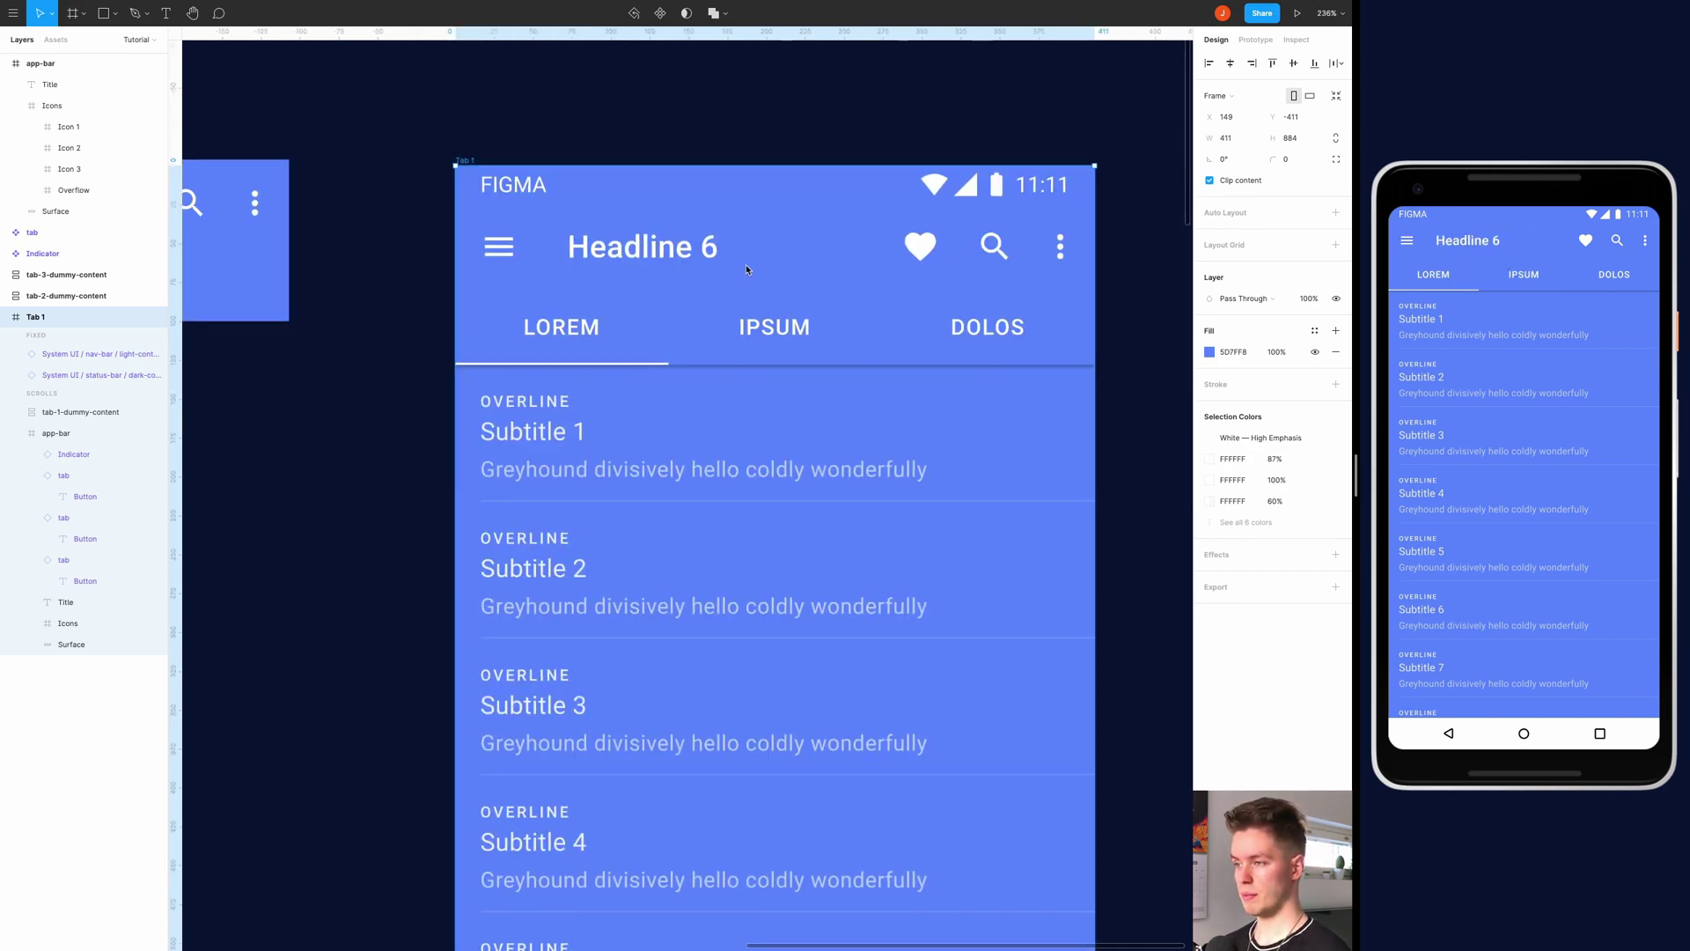
pyautogui.click(747, 264)
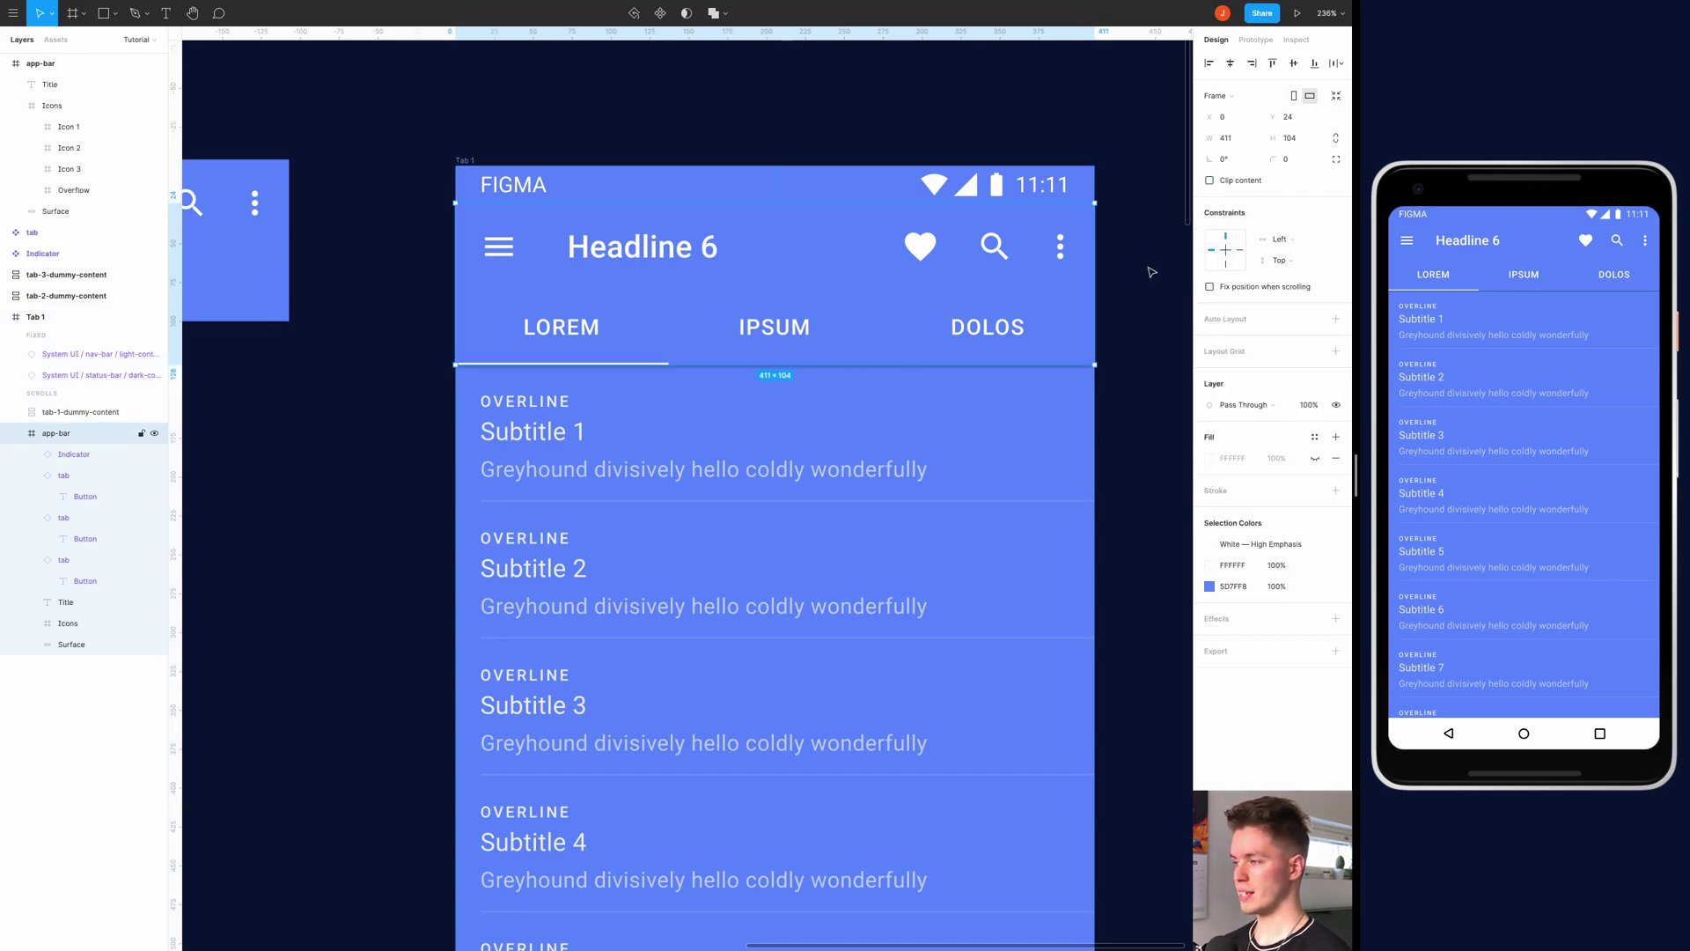
pyautogui.click(1211, 287)
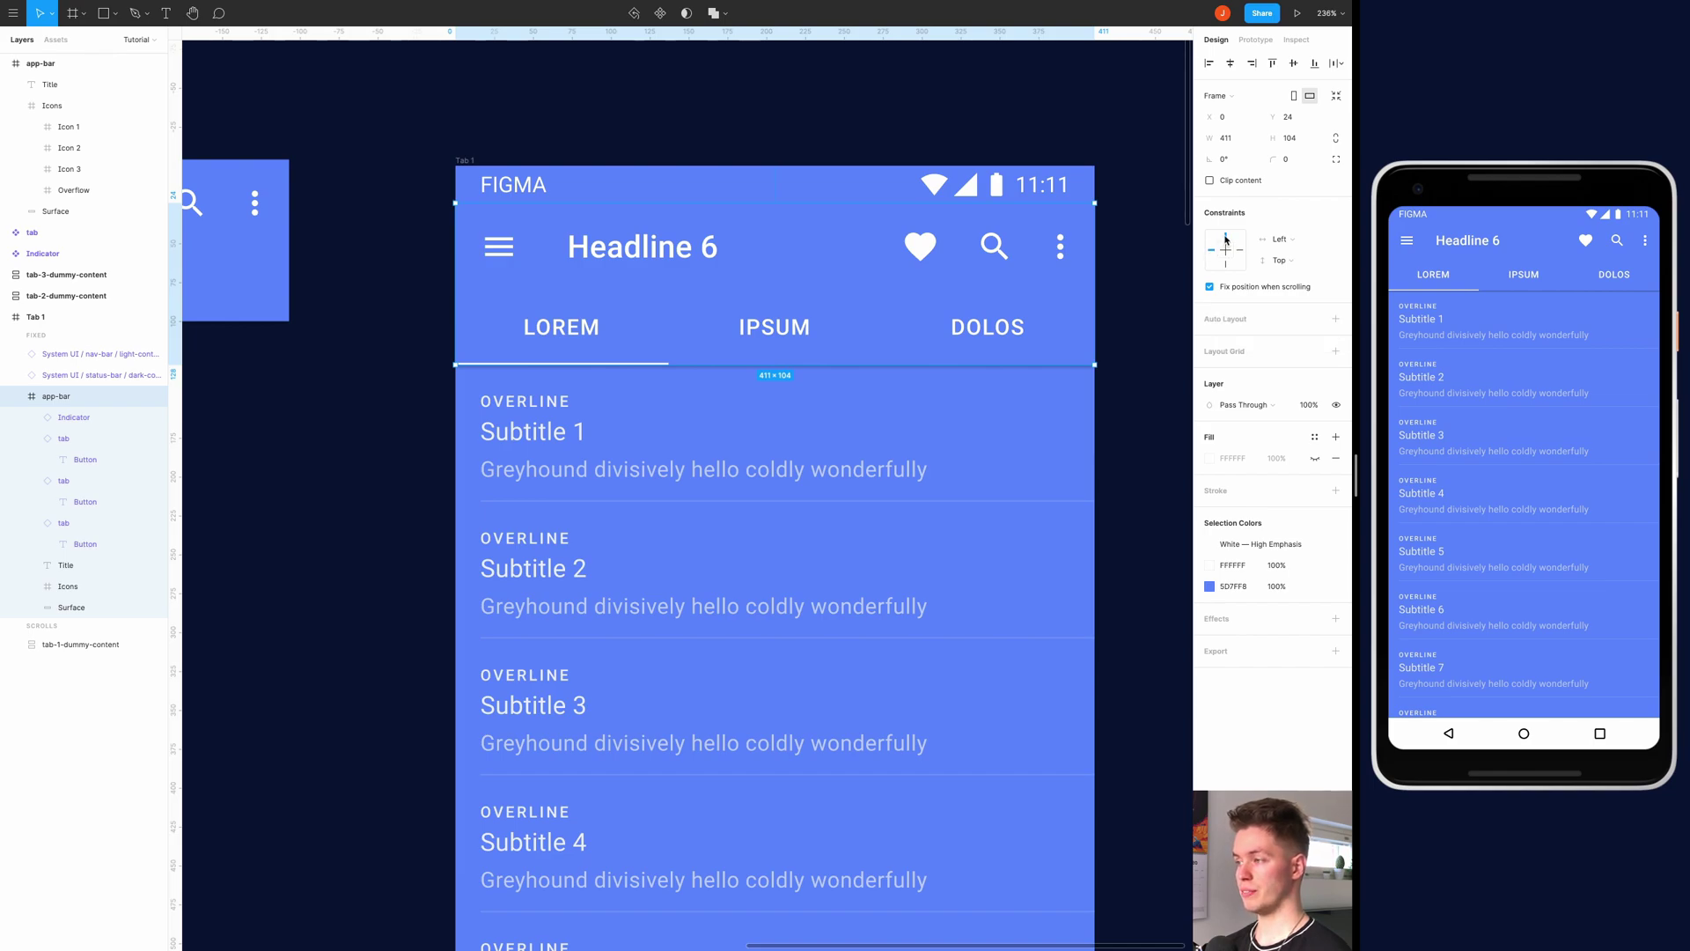
pyautogui.click(1168, 261)
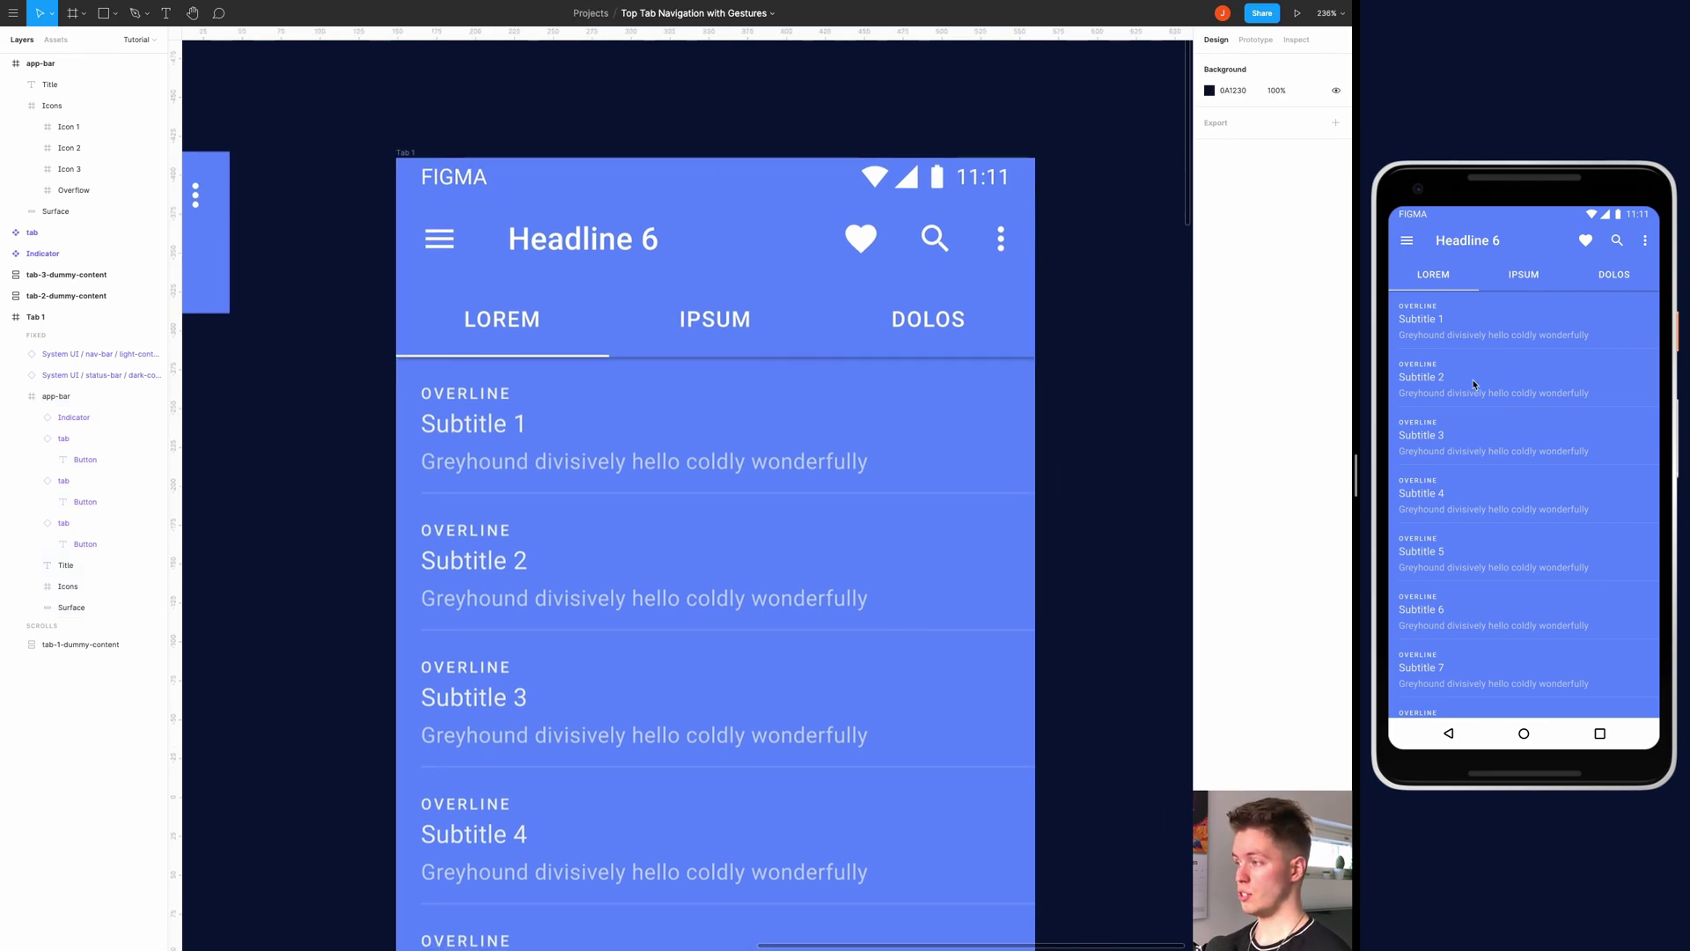
pyautogui.hscroll(2, 1144, 282)
pyautogui.moveTo(1502, 427)
pyautogui.mouseDown()
pyautogui.moveTo(1482, 358)
pyautogui.moveTo(1488, 399)
pyautogui.mouseUp()
pyautogui.scroll(-10, 1133, 327)
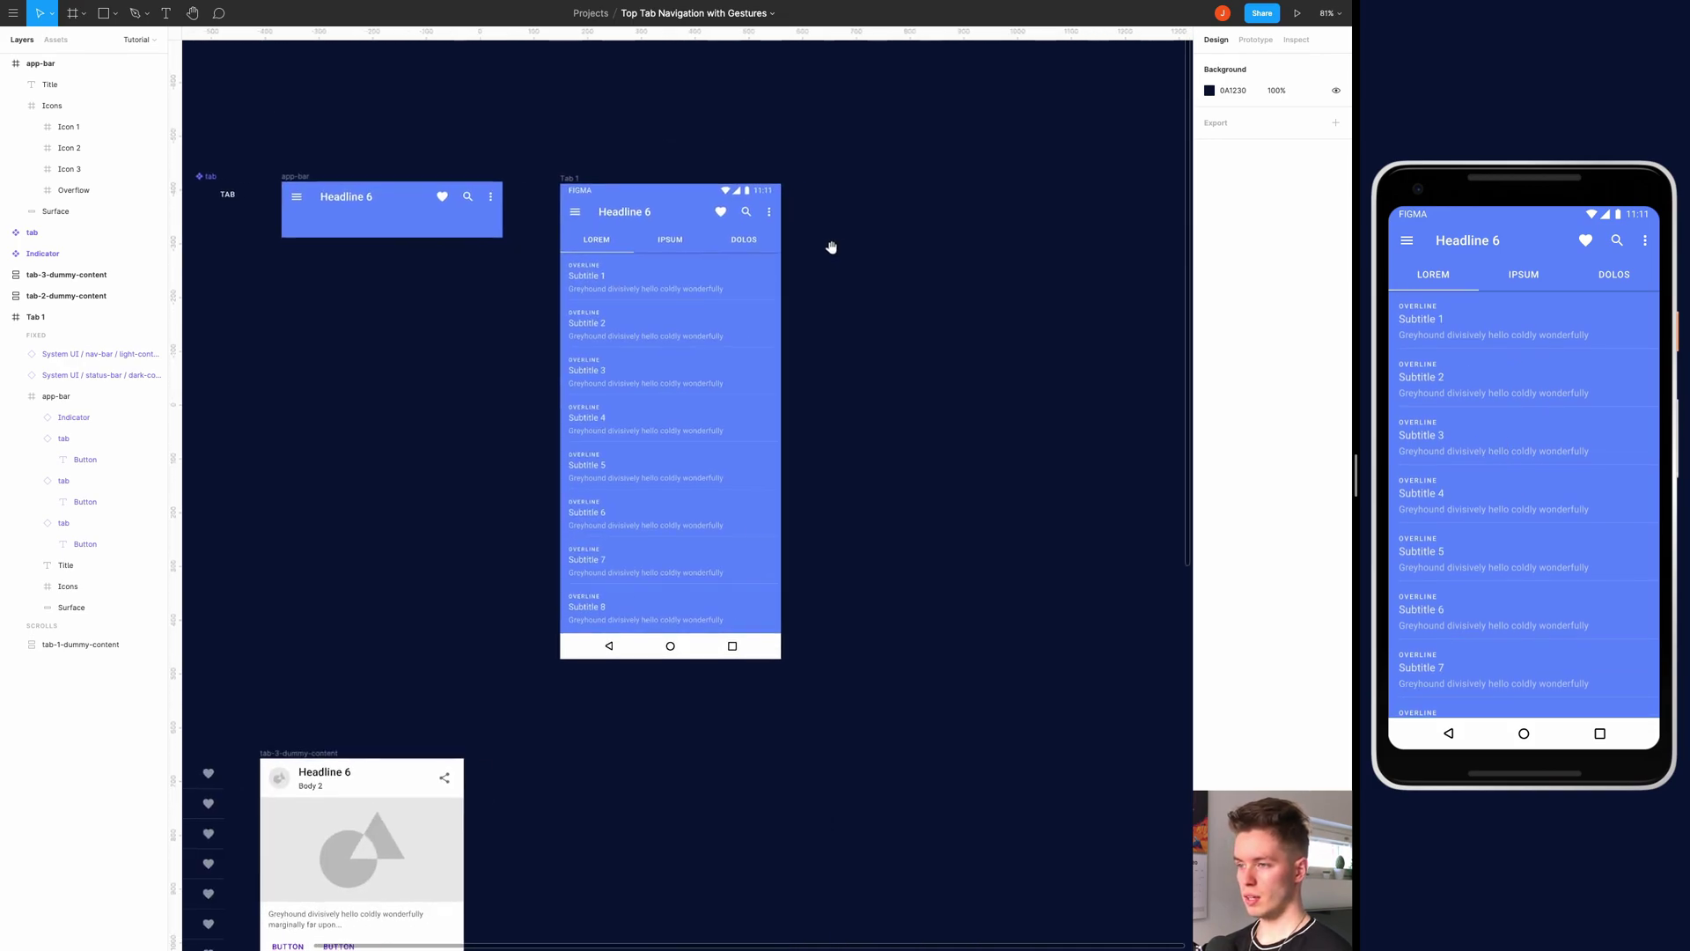
# Duplicate Tab 1 as Tab 2 and delete the copied dummy list from Tab 2
pyautogui.click(615, 181)
pyautogui.hotkey('ctrl', 'd')
pyautogui.hscroll(2, 845, 271)
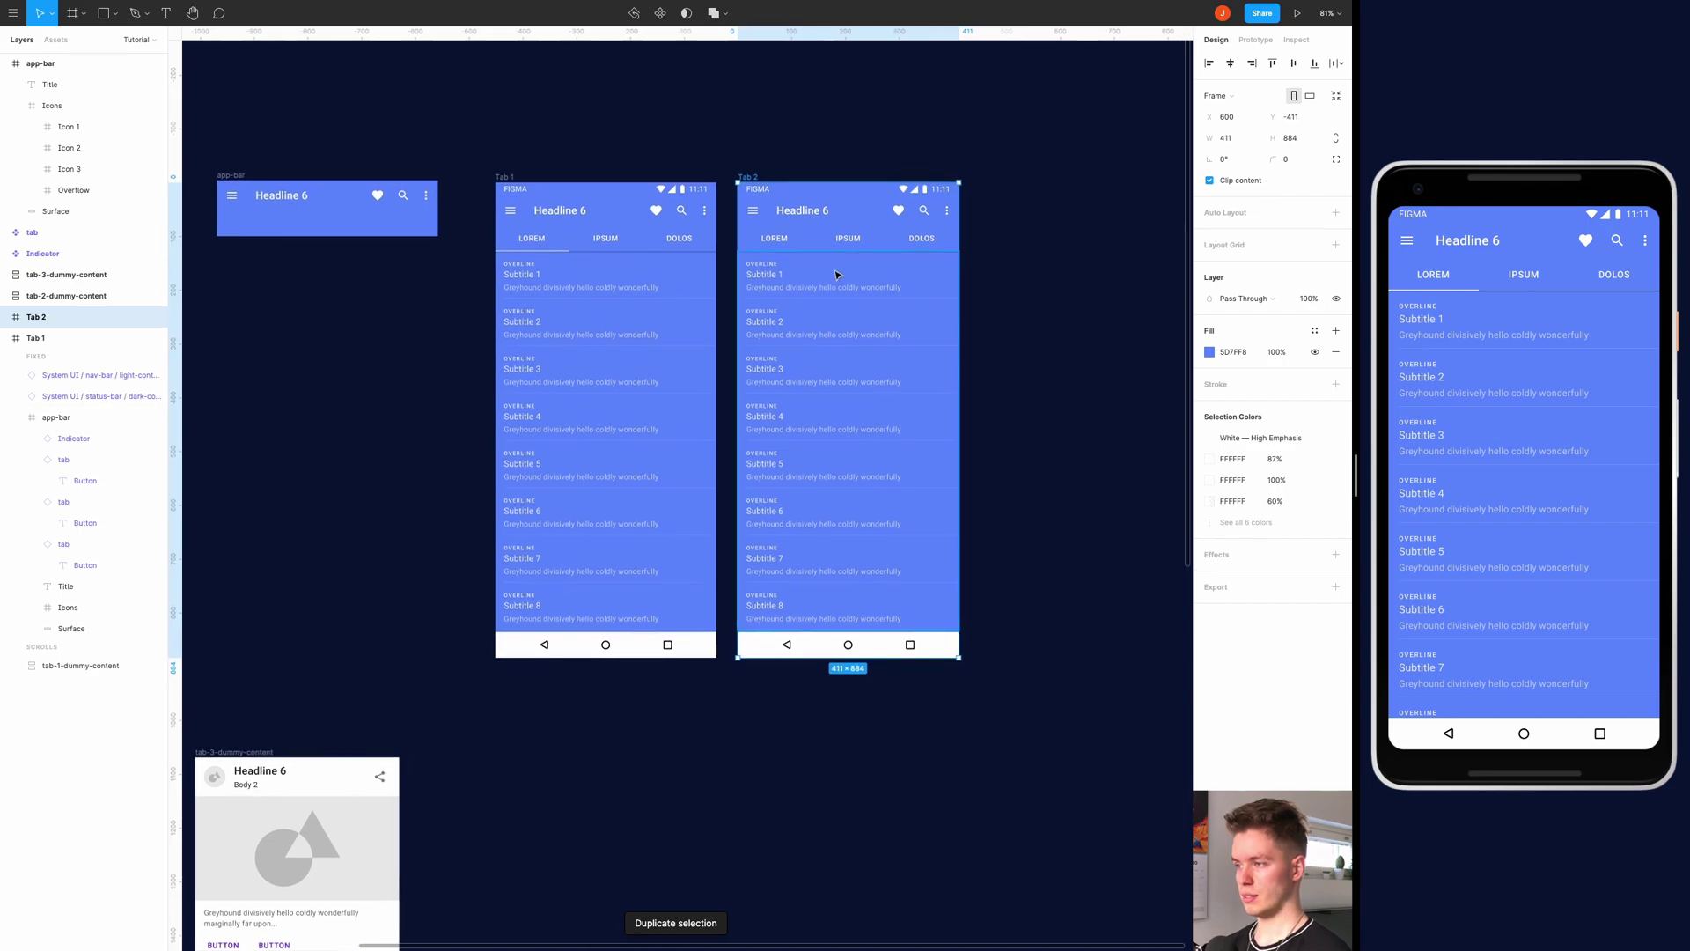
pyautogui.click(827, 321)
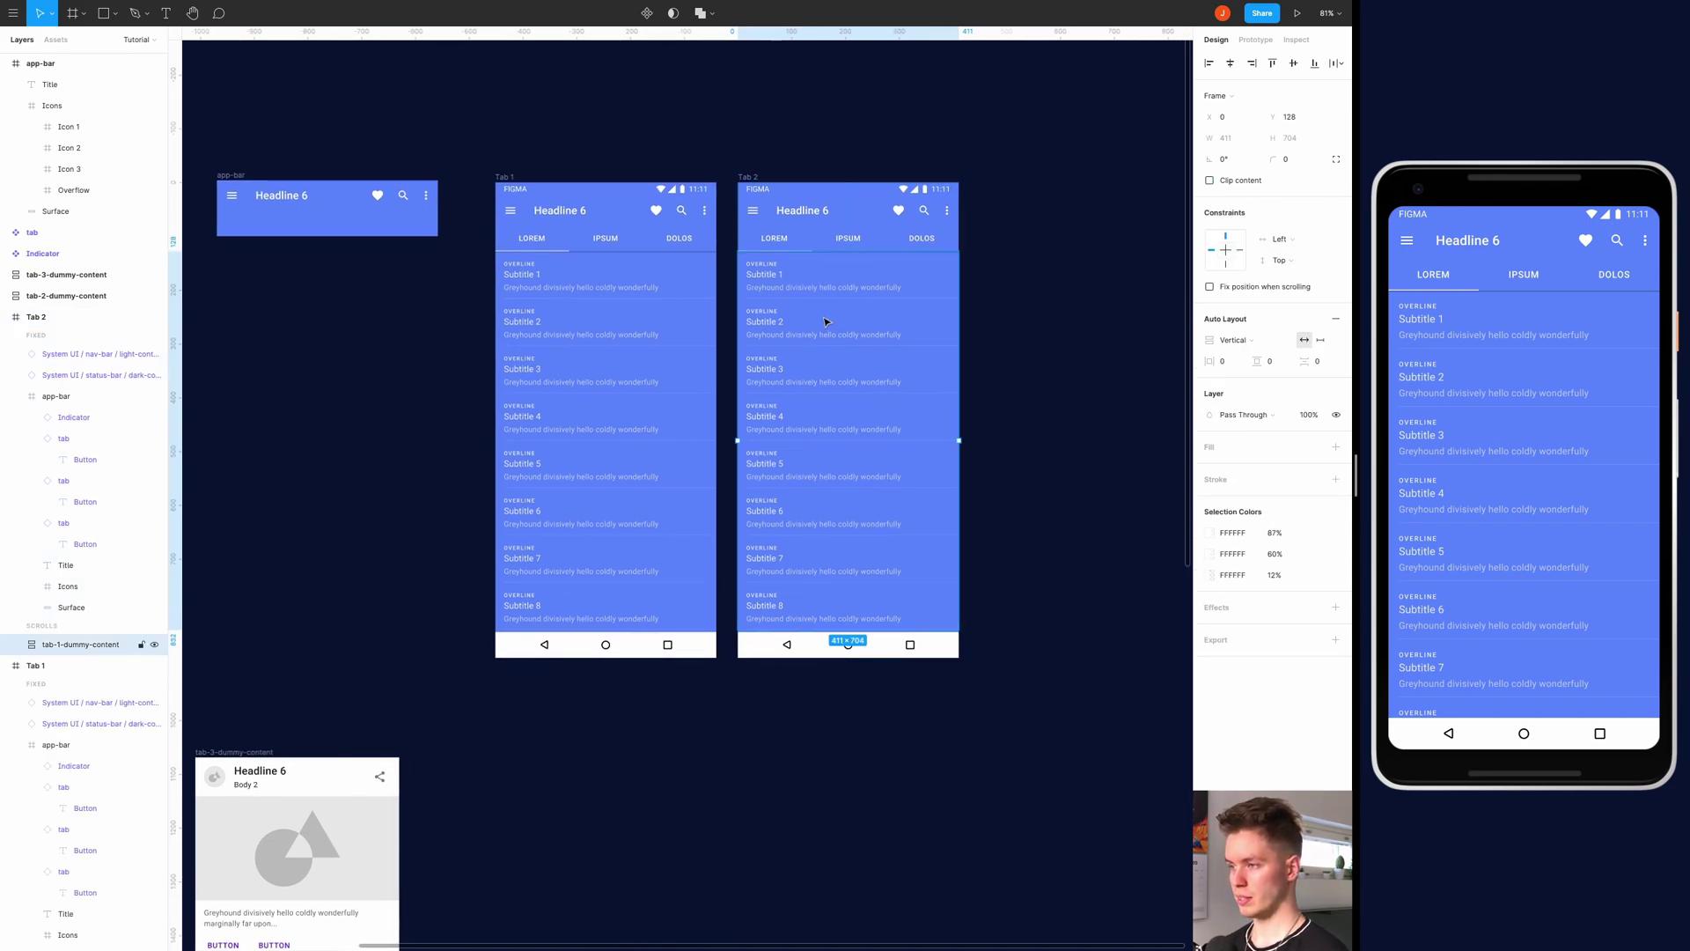
pyautogui.press('Delete')
# Add a Google Pixel 2 XL frame and shorten Tab 2 to the 823 px phone height
pyautogui.moveTo(825, 321); pyautogui.dragTo(692, 325)
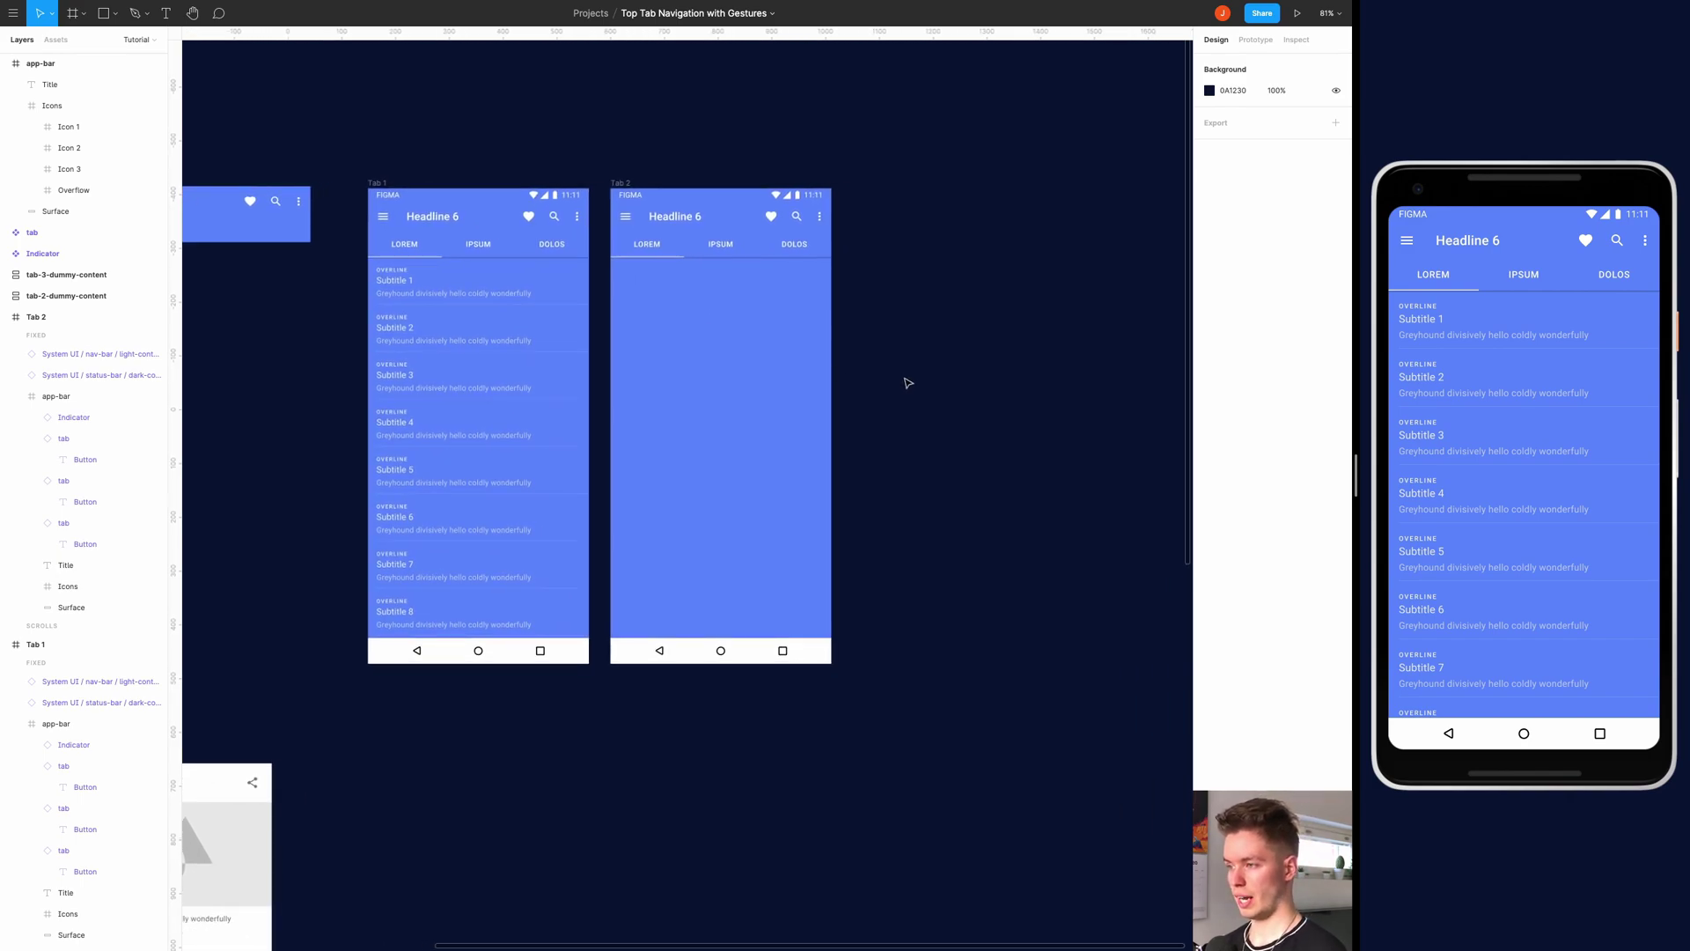
pyautogui.moveTo(890, 374); pyautogui.dragTo(830, 378)
pyautogui.scroll(1, 830, 377)
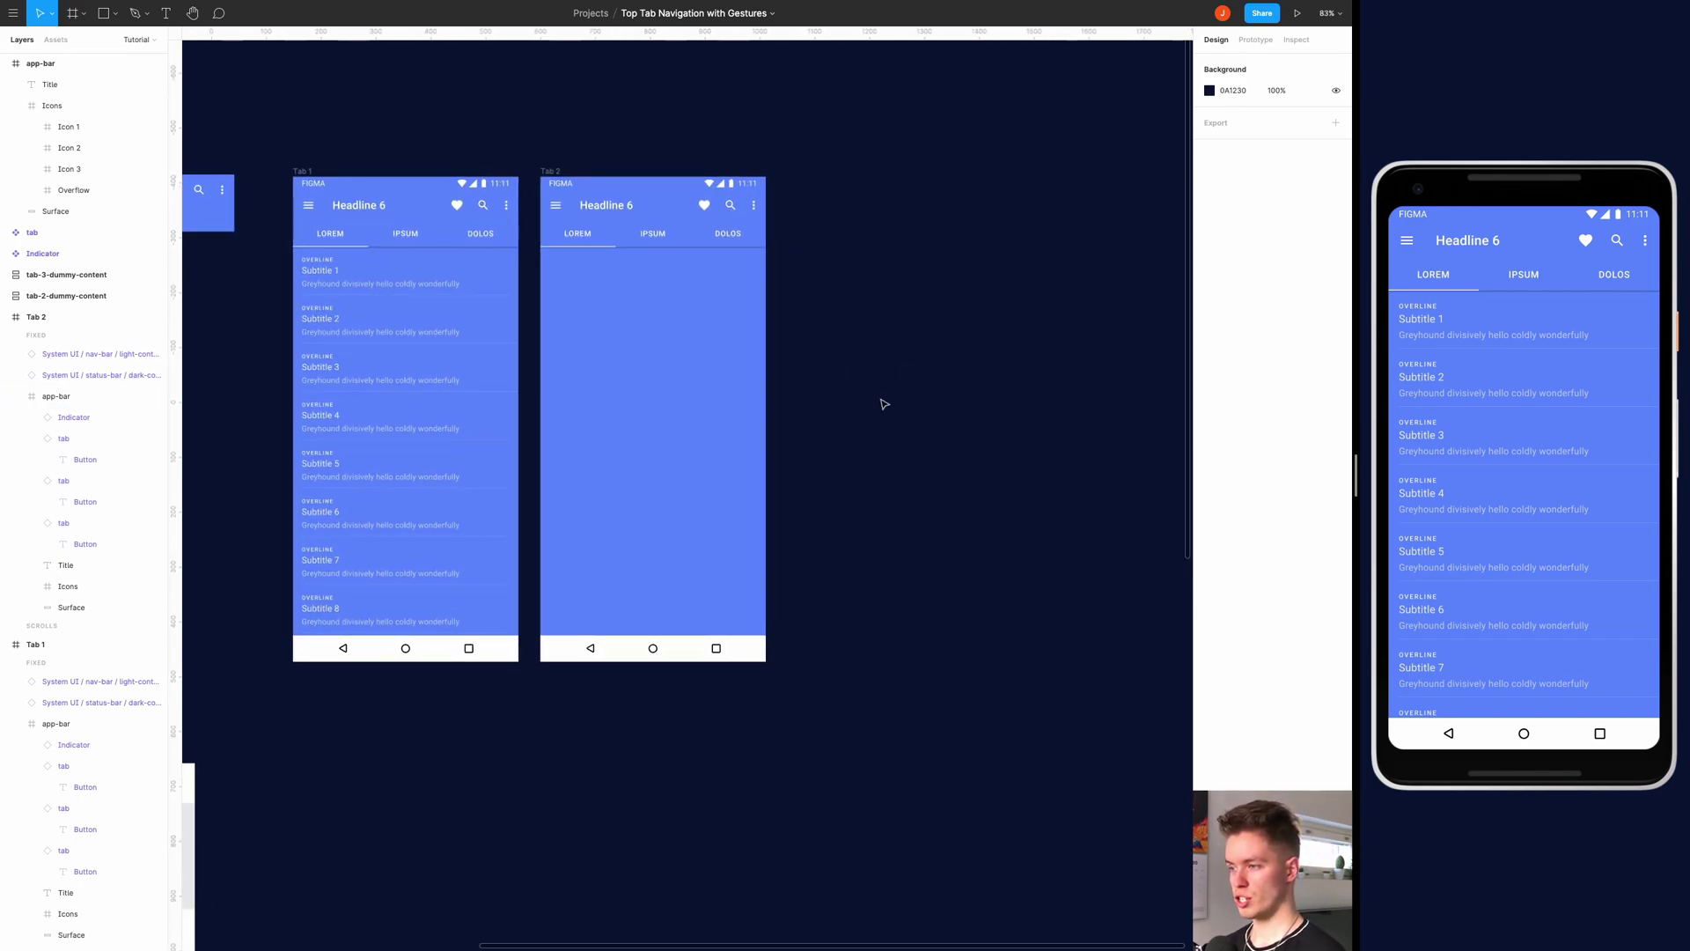
pyautogui.press('f')
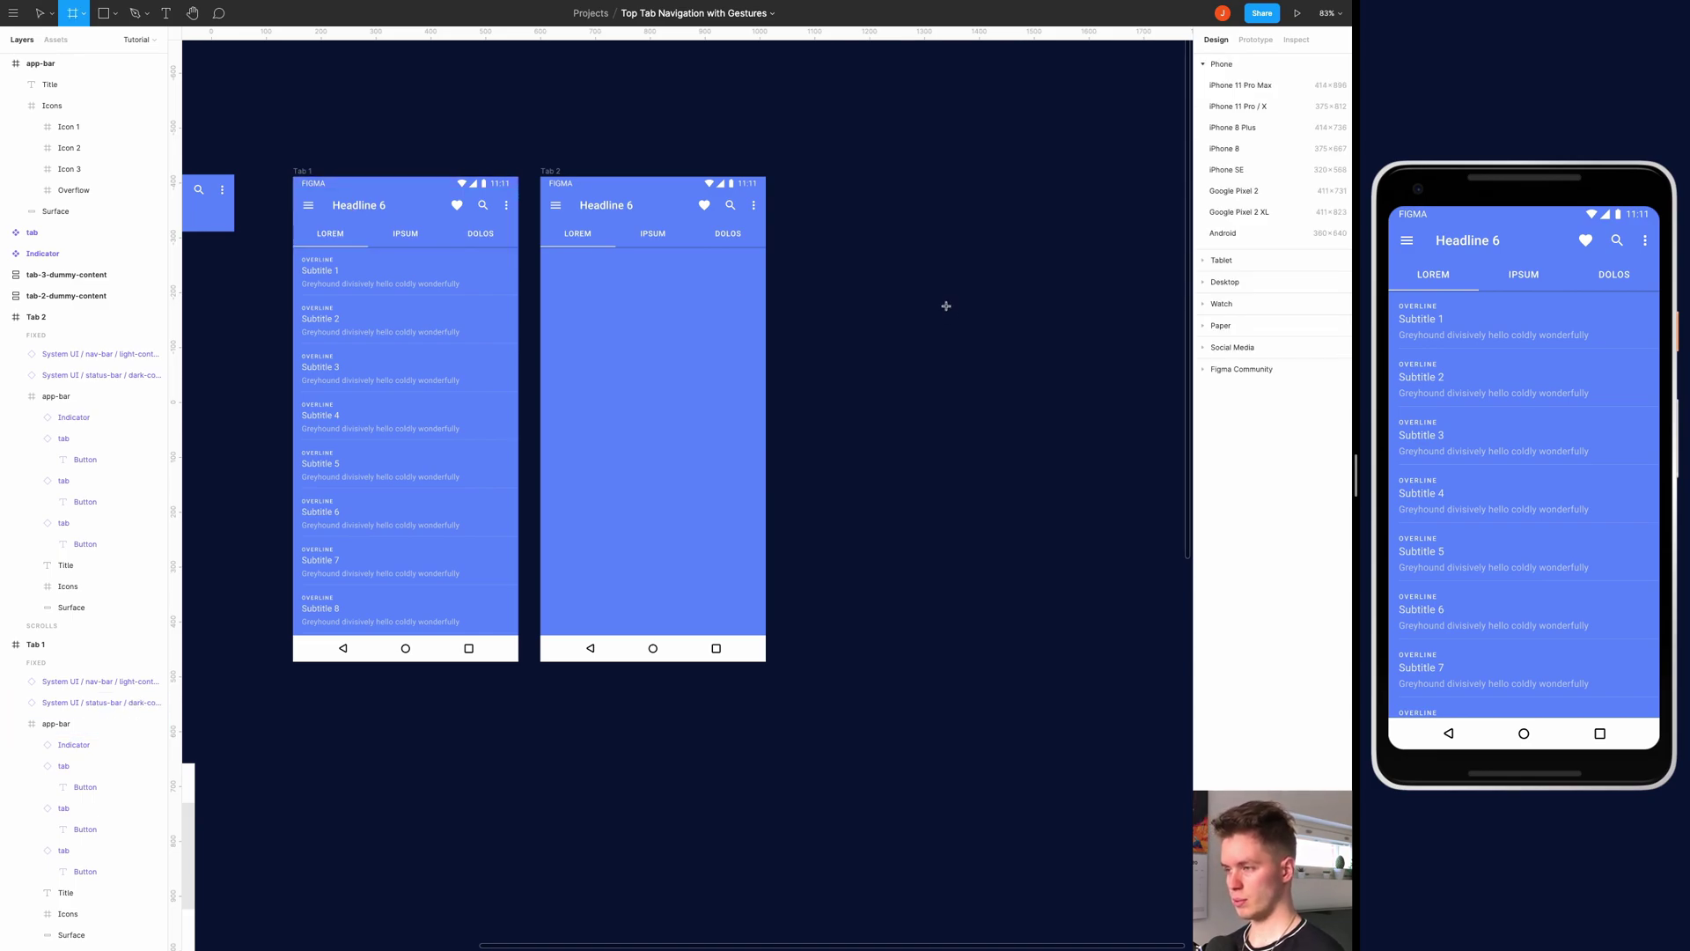
pyautogui.click(1260, 213)
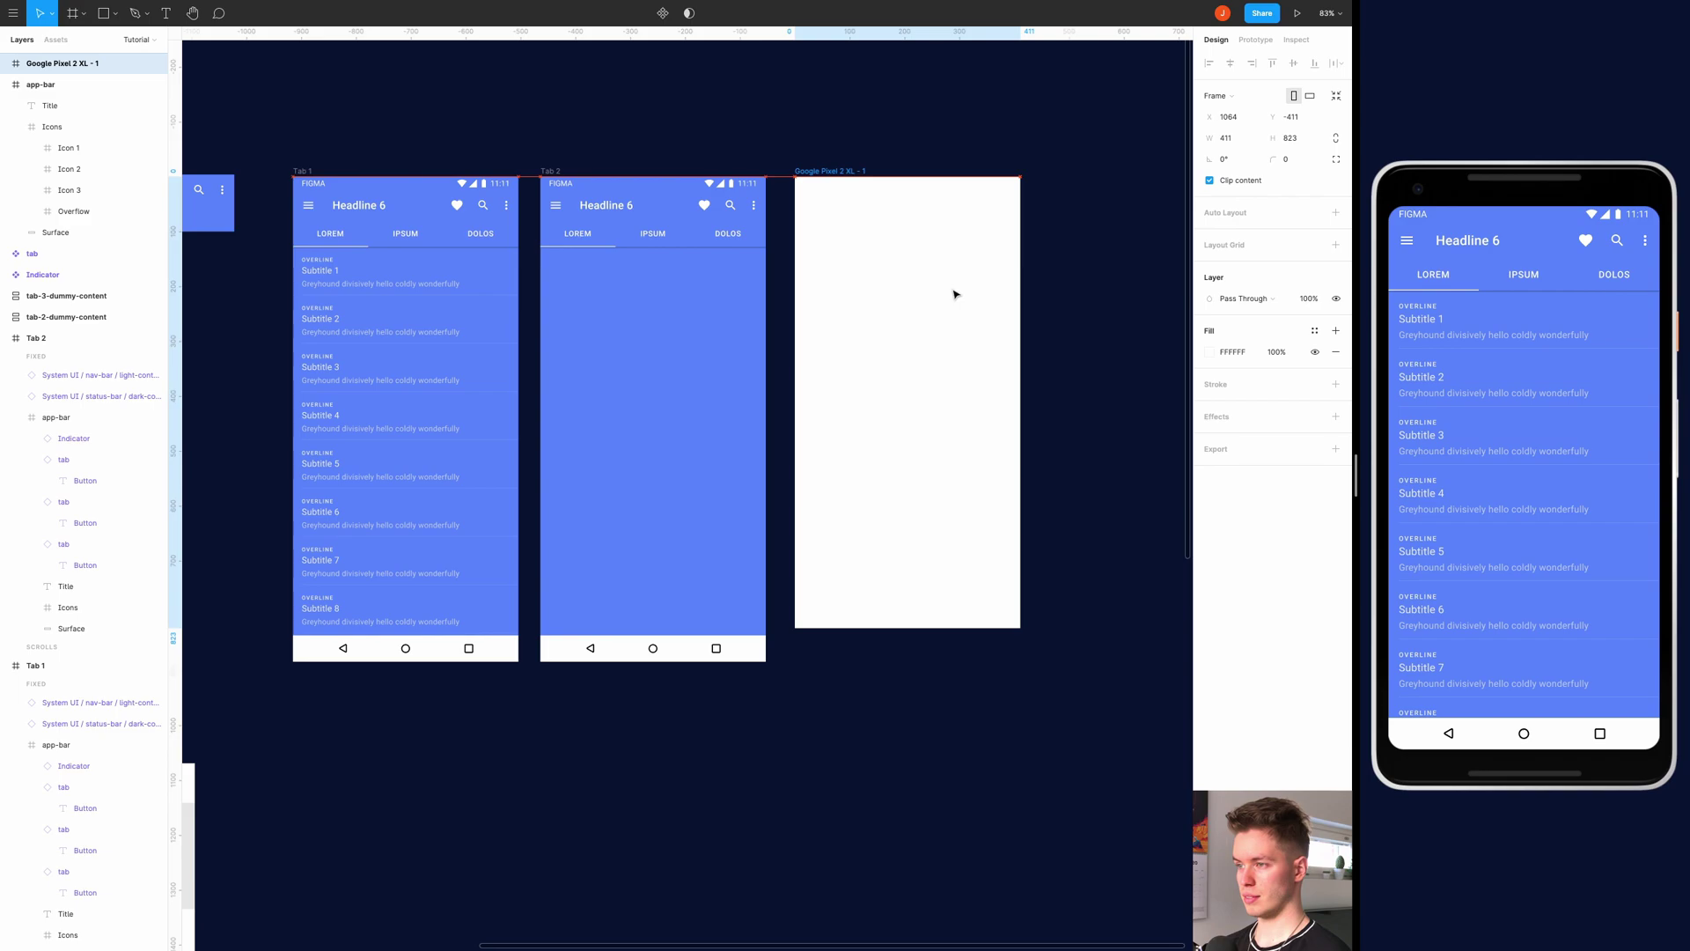
pyautogui.click(630, 341)
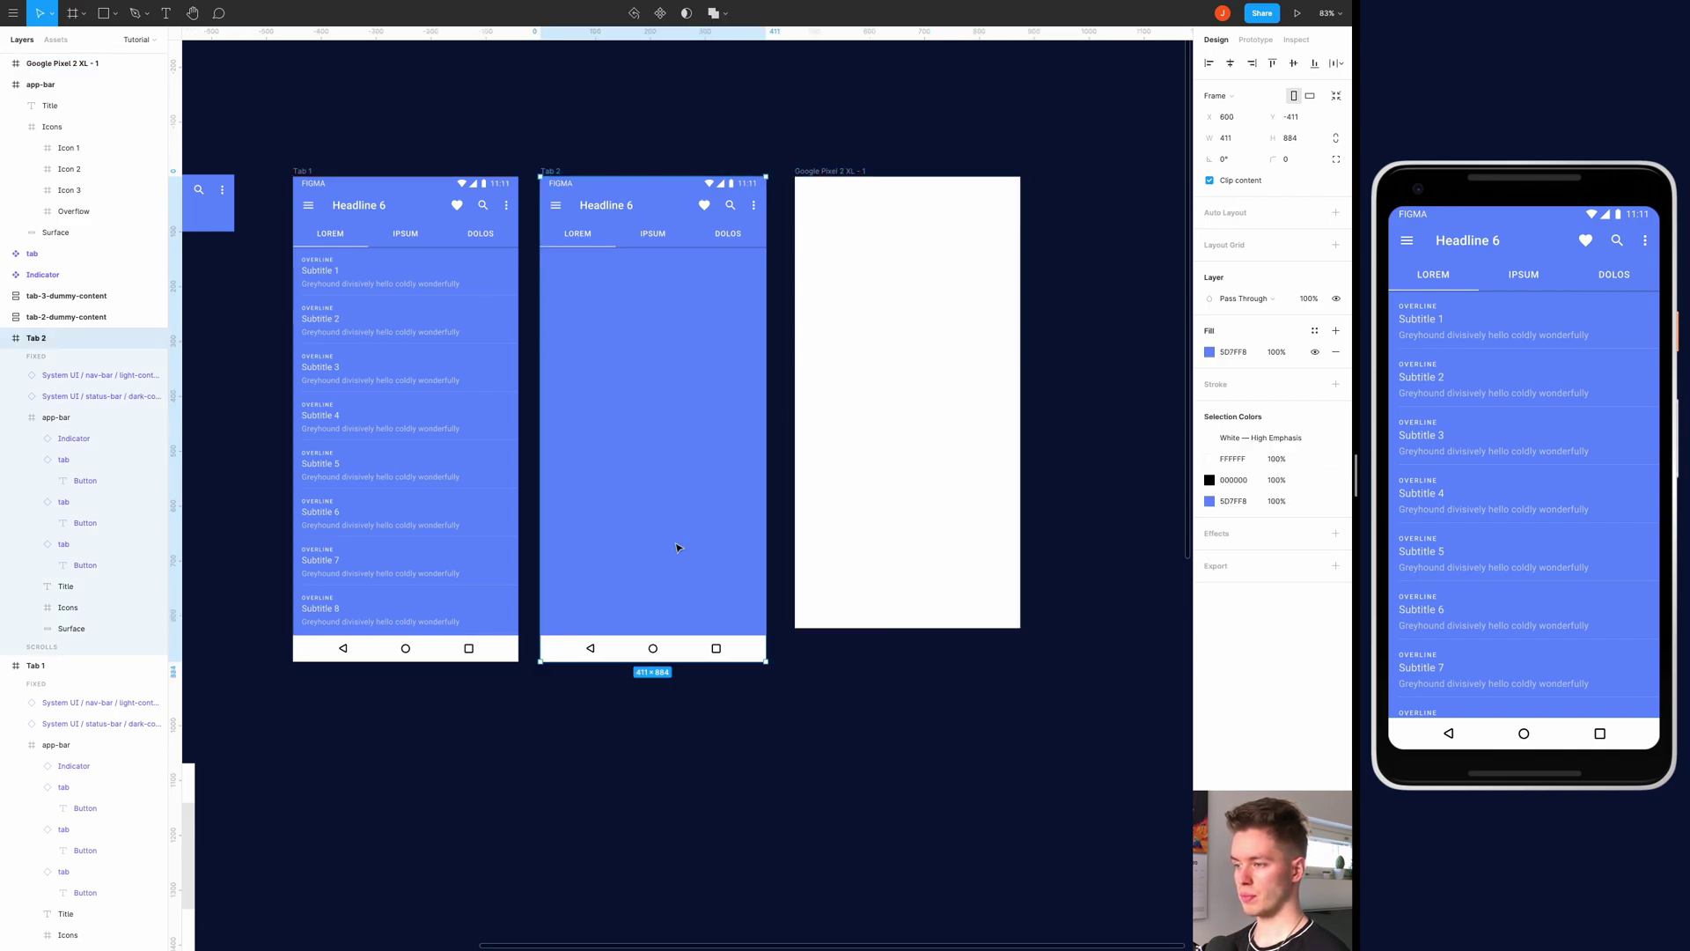
pyautogui.moveTo(696, 662); pyautogui.dragTo(696, 630)
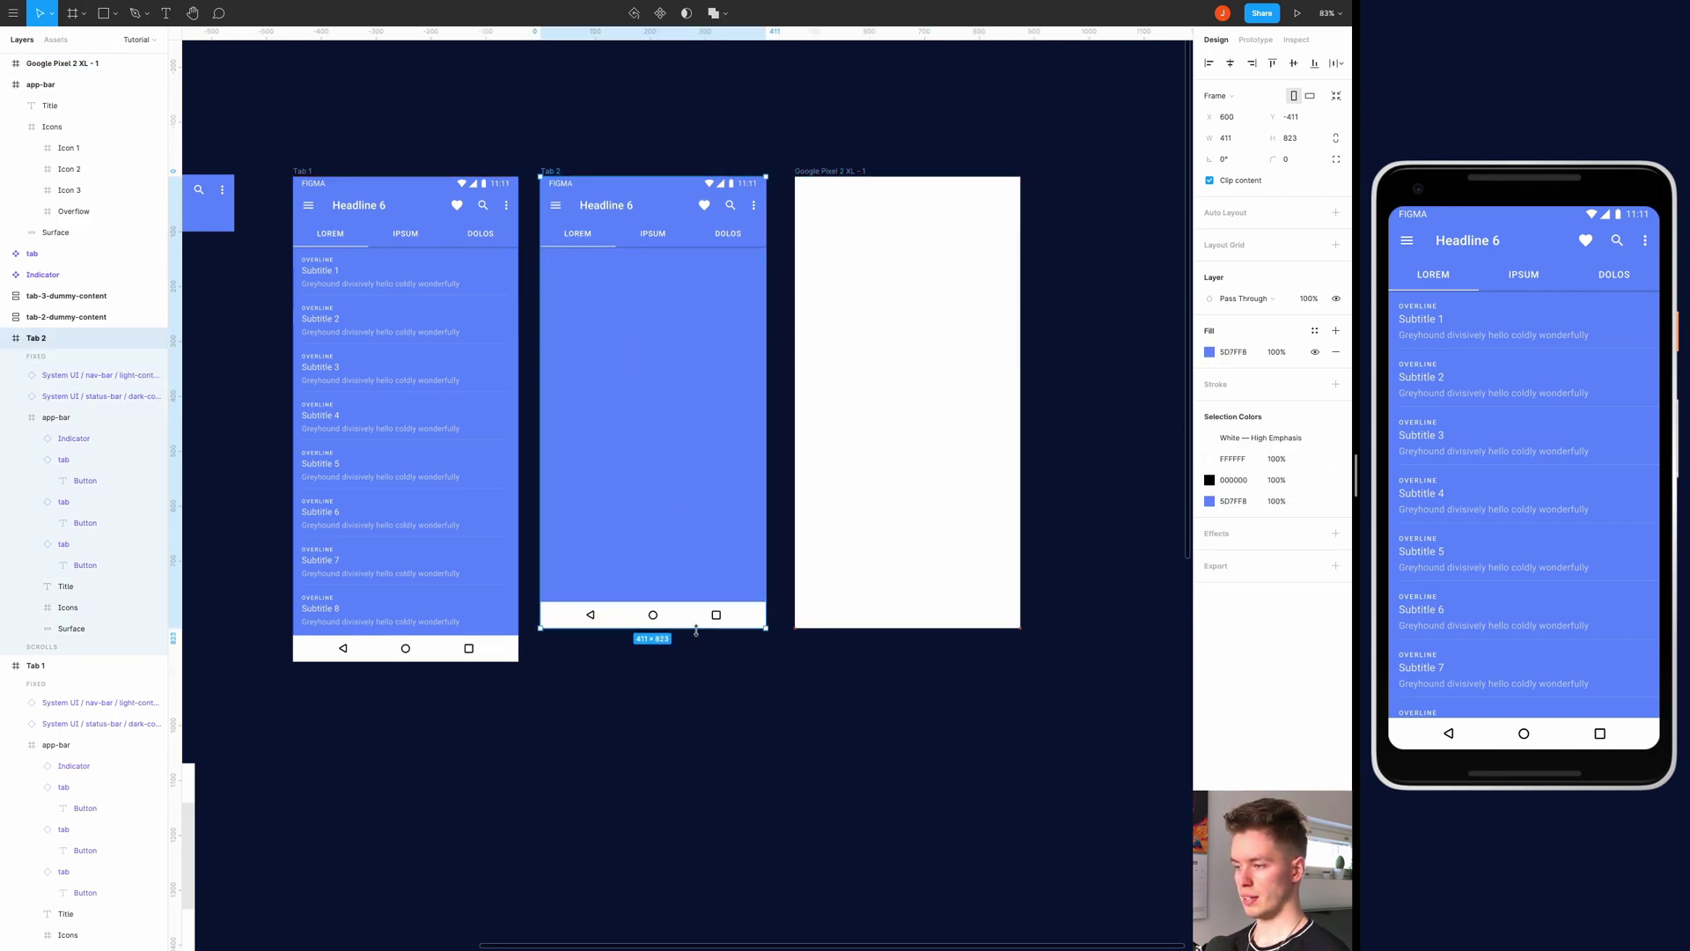
# Delete the Pixel frame and duplicate Tab 2 to create Tab 3
pyautogui.click(843, 177)
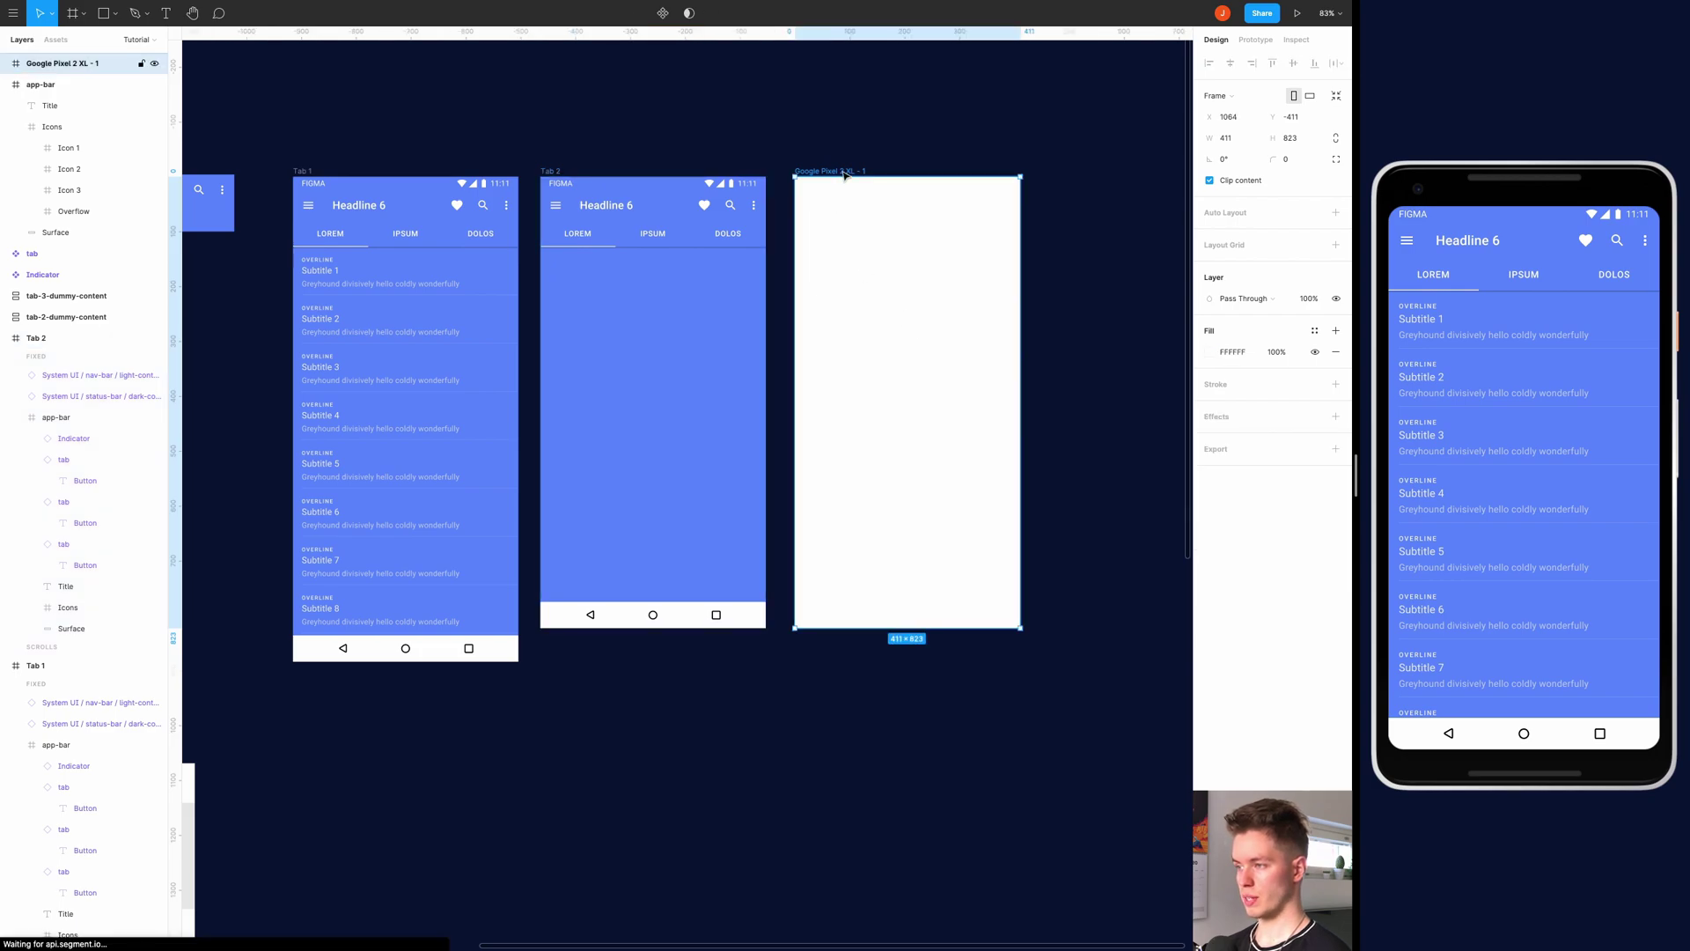
pyautogui.press('Delete')
pyautogui.scroll(5, 705, 291)
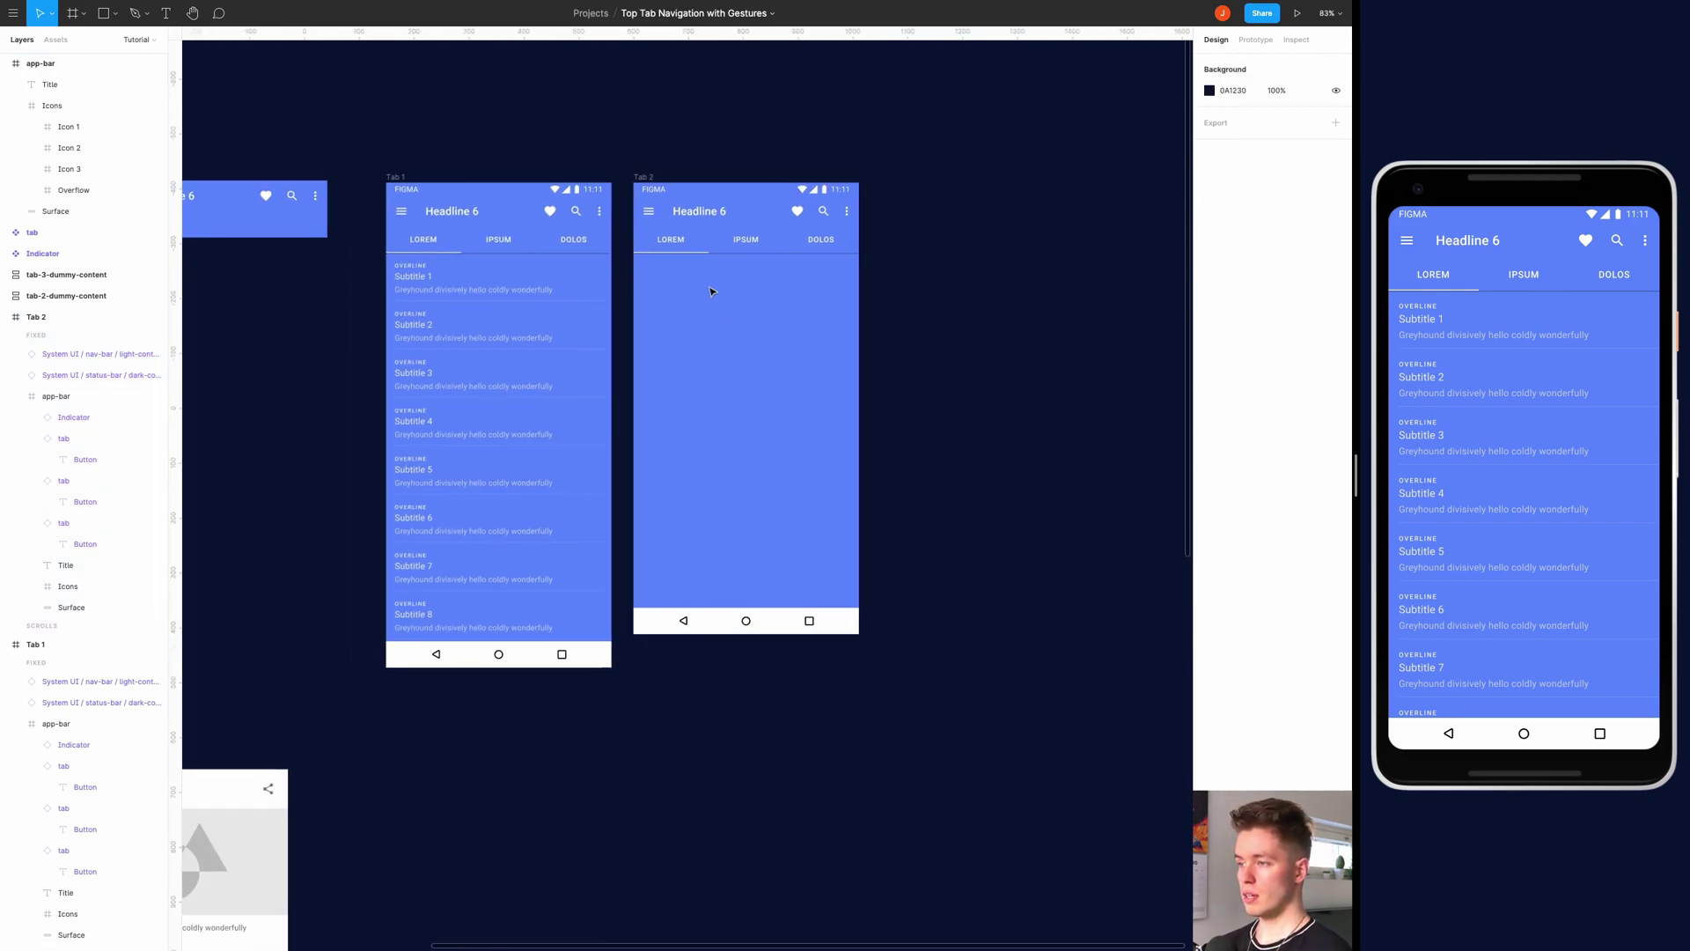
pyautogui.click(616, 169)
pyautogui.hotkey('ctrl', 'd')
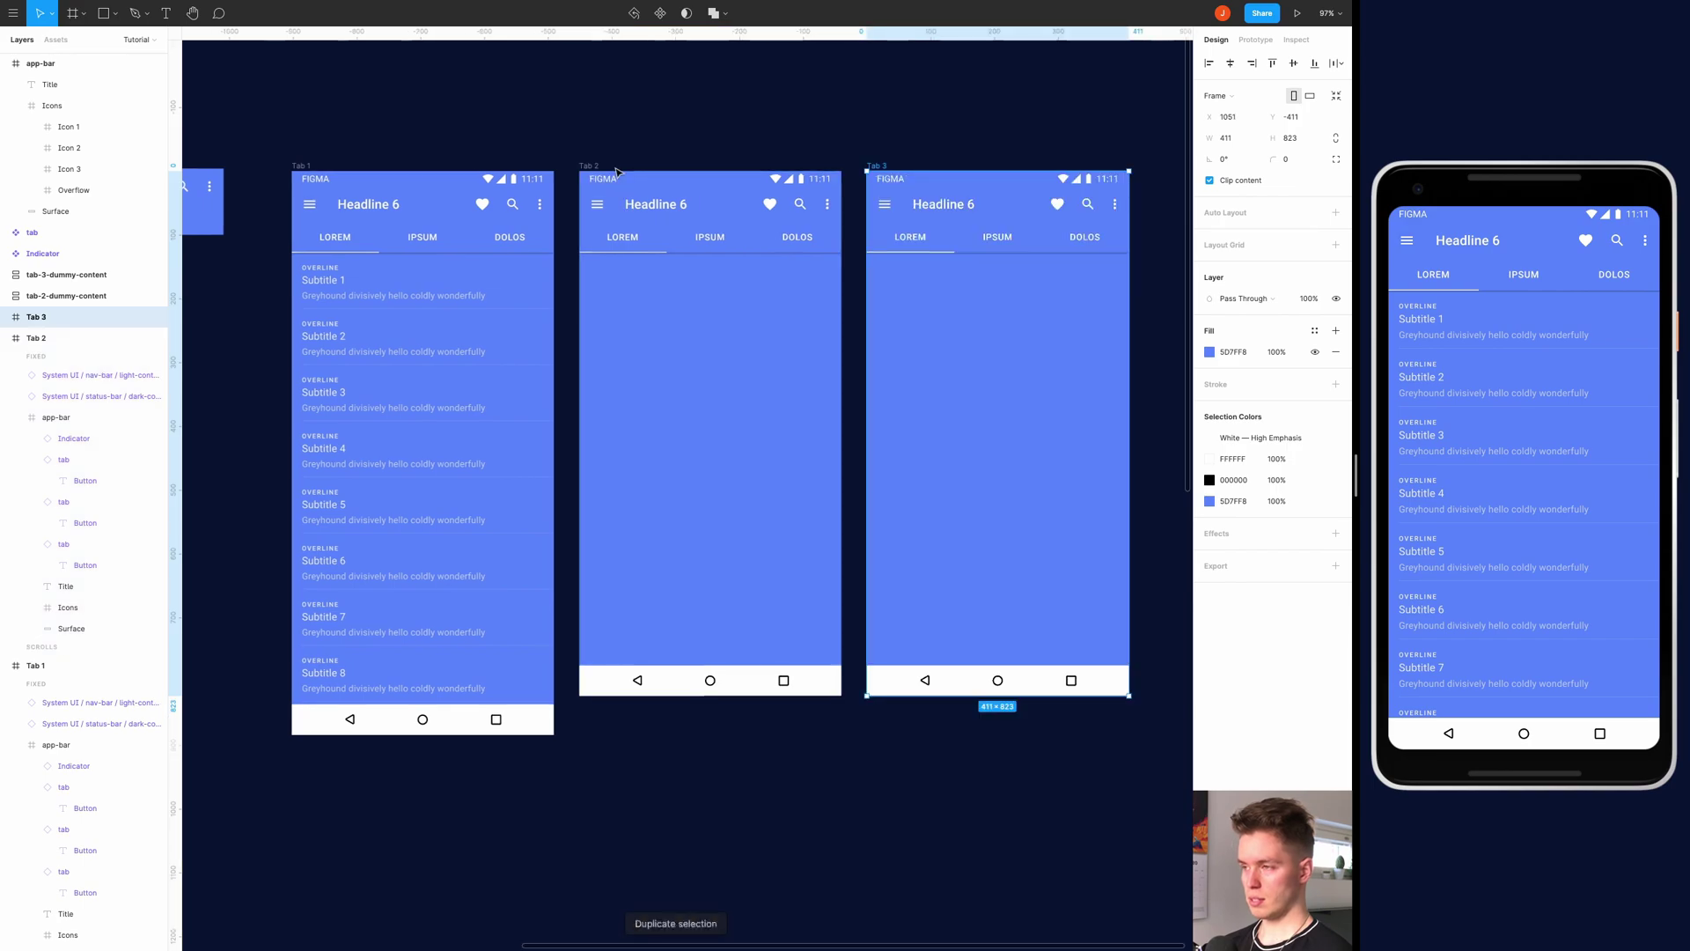
pyautogui.moveTo(673, 302); pyautogui.dragTo(761, 302)
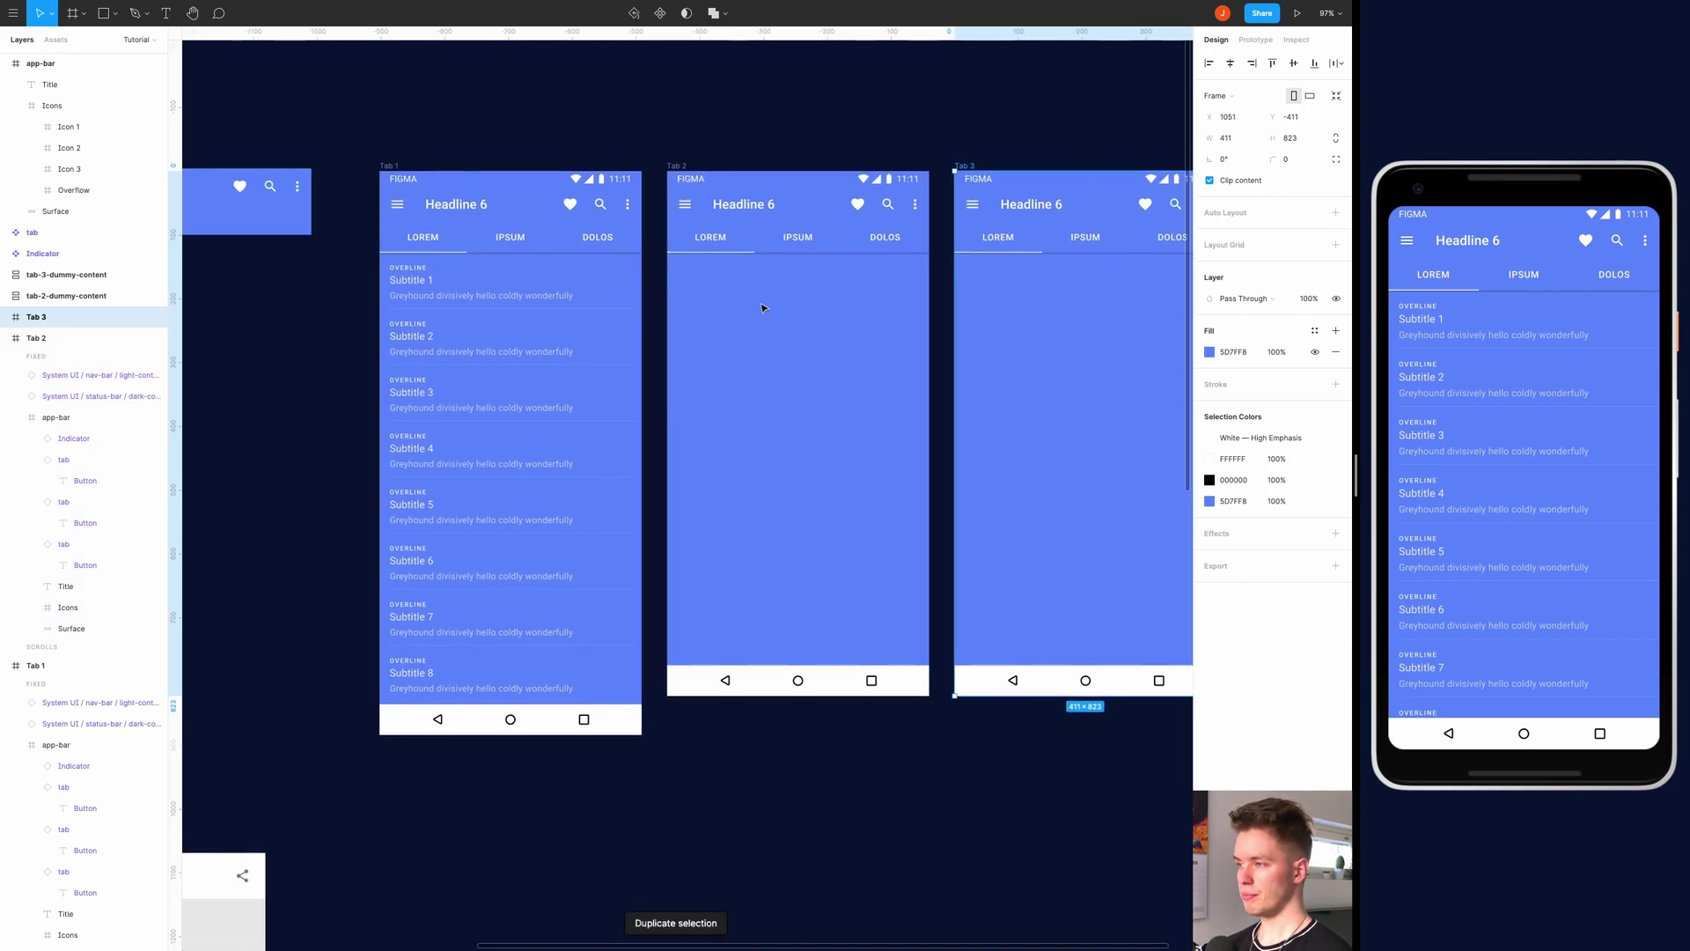
pyautogui.scroll(-4, 630, 302)
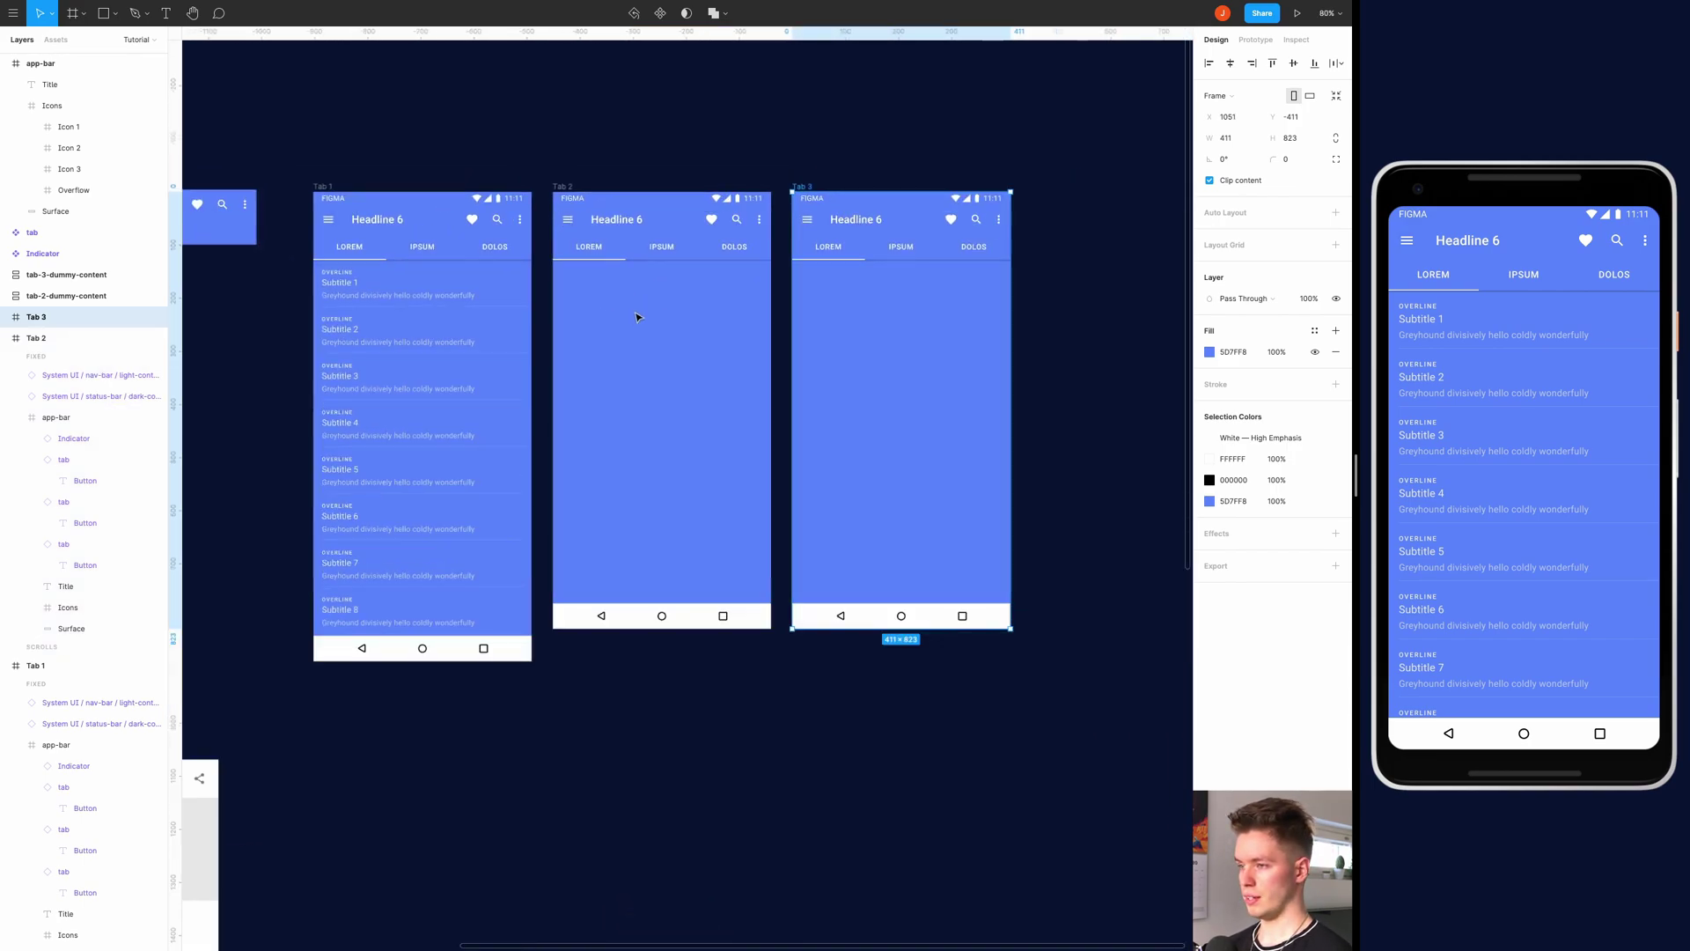
pyautogui.scroll(-4, 736, 261)
# Move the 411×392 tab-2-dummy-content list into Tab 2 under the tabs, nudged to X 0
pyautogui.scroll(-10, 611, 392)
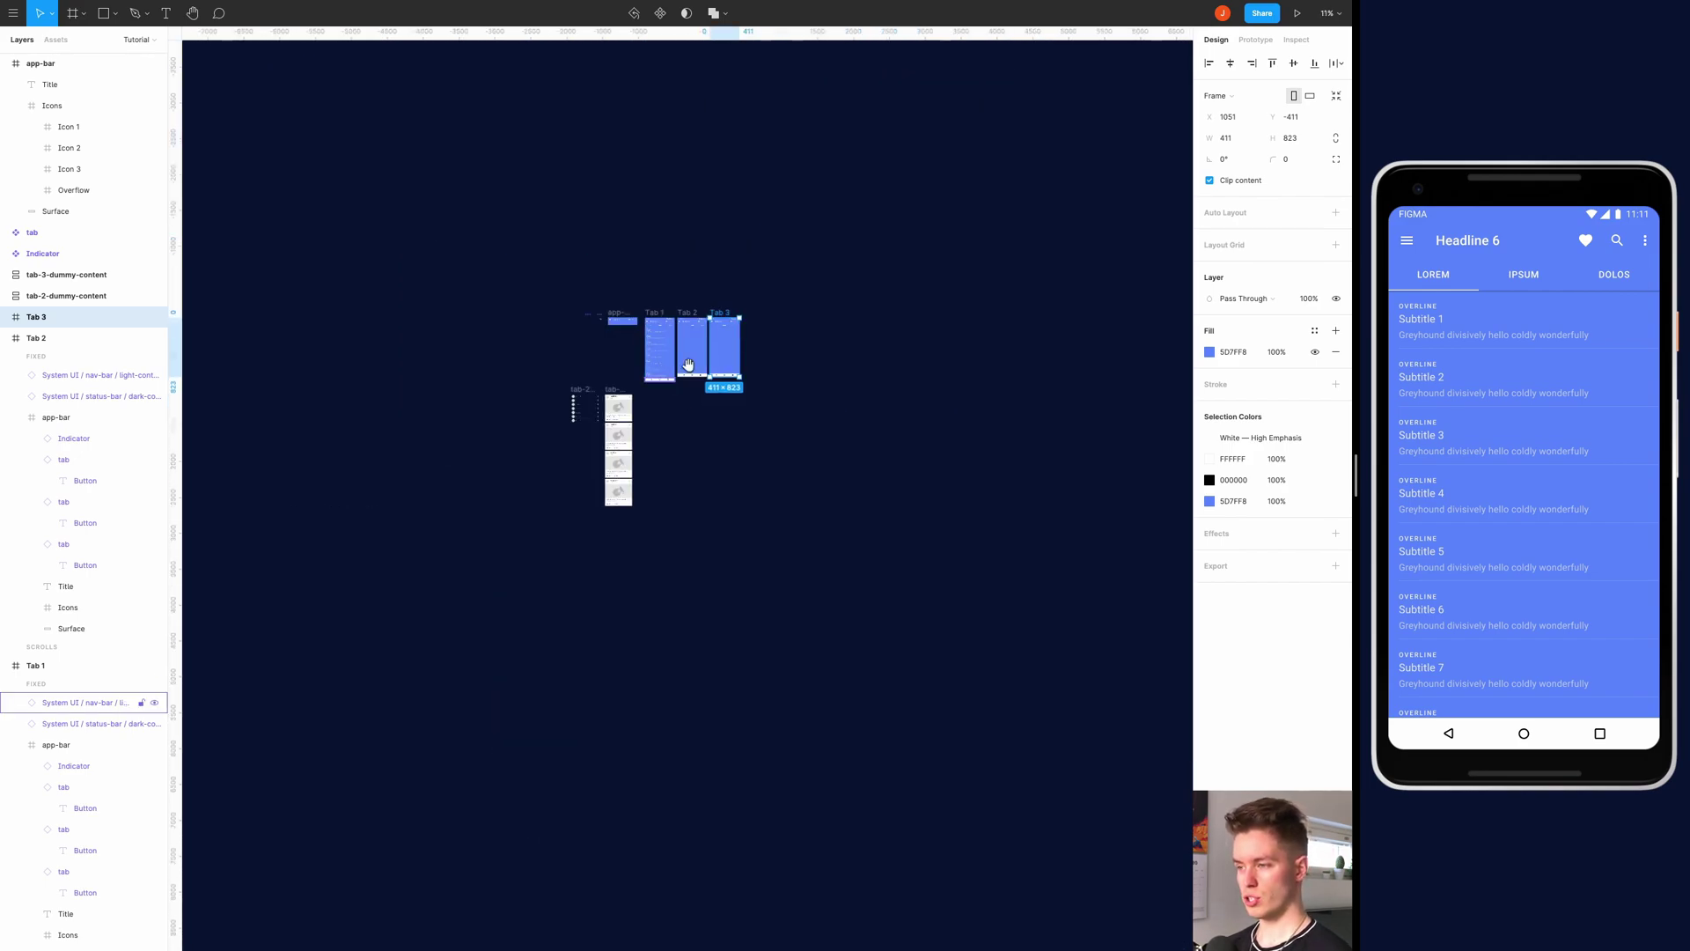
pyautogui.scroll(5, 609, 389)
pyautogui.click(544, 475)
pyautogui.moveTo(543, 476); pyautogui.dragTo(819, 318)
pyautogui.scroll(3, 824, 319)
pyautogui.scroll(8, 818, 318)
pyautogui.press('Right')
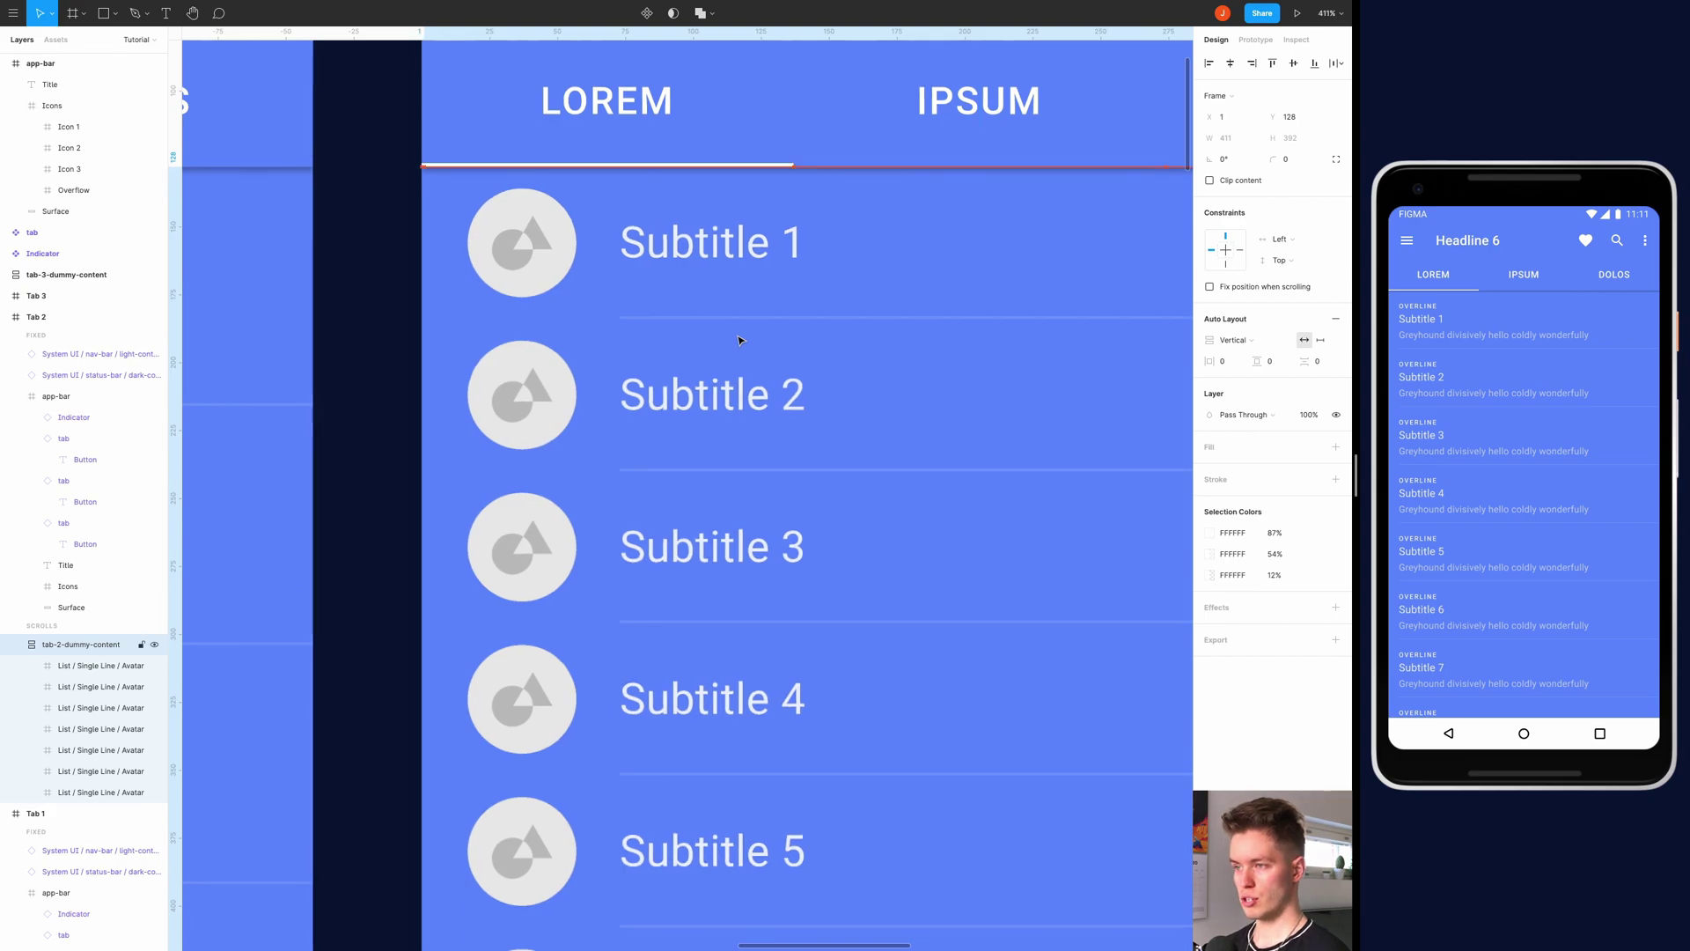
pyautogui.press('Left')
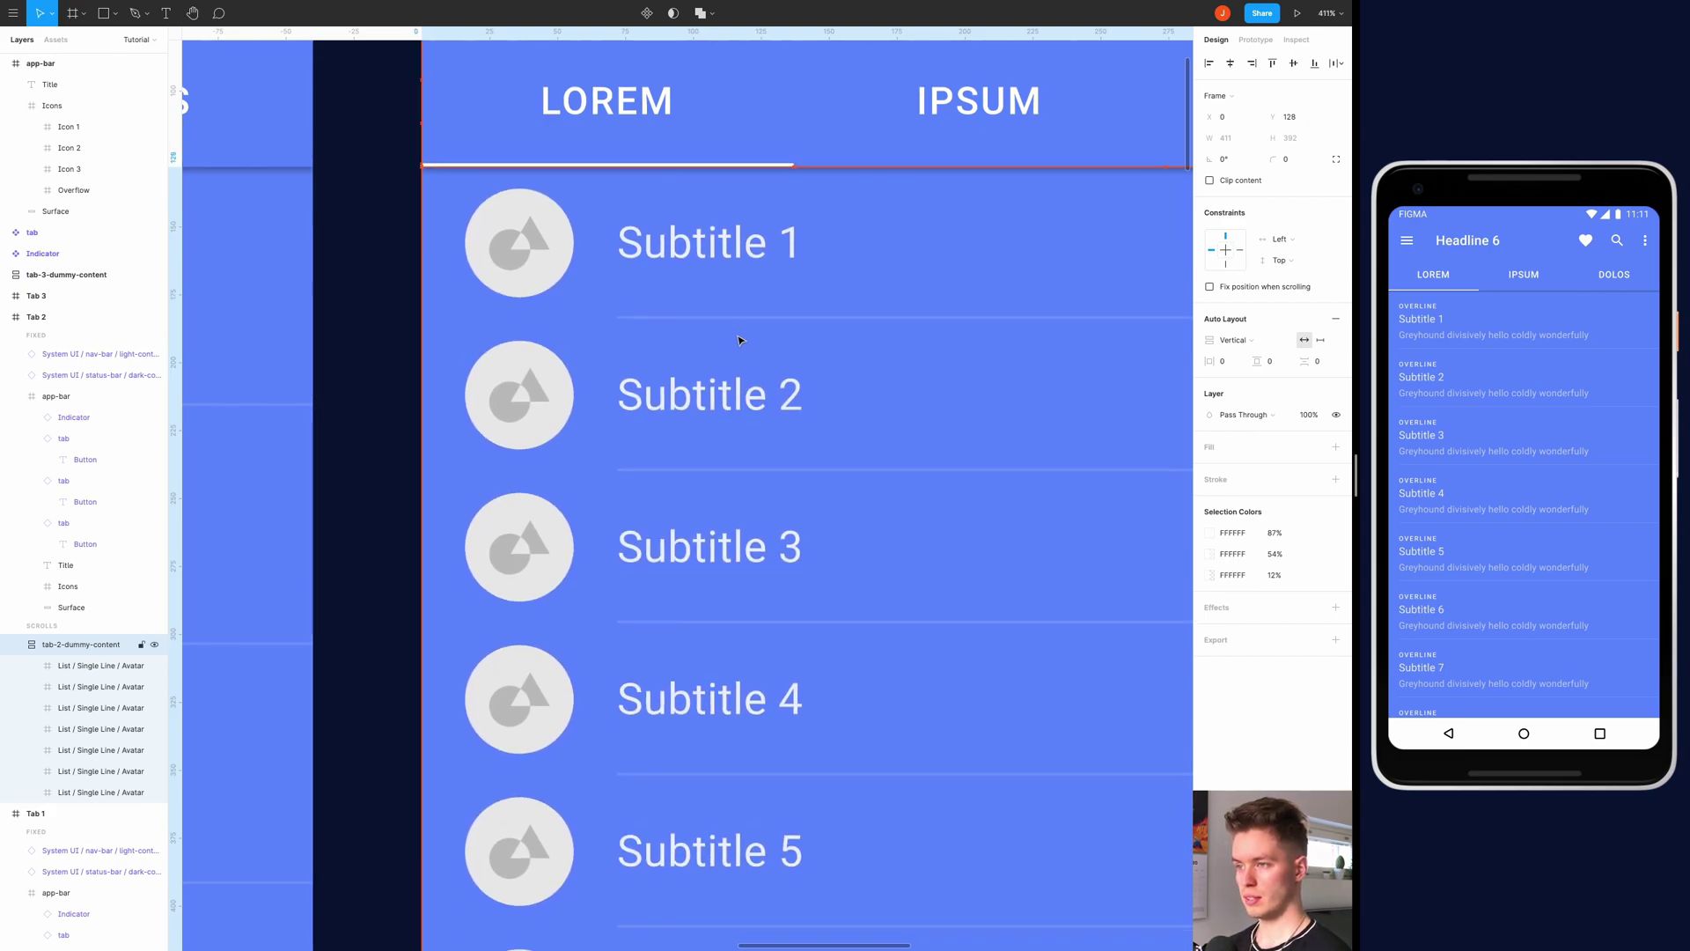
pyautogui.scroll(-10, 754, 323)
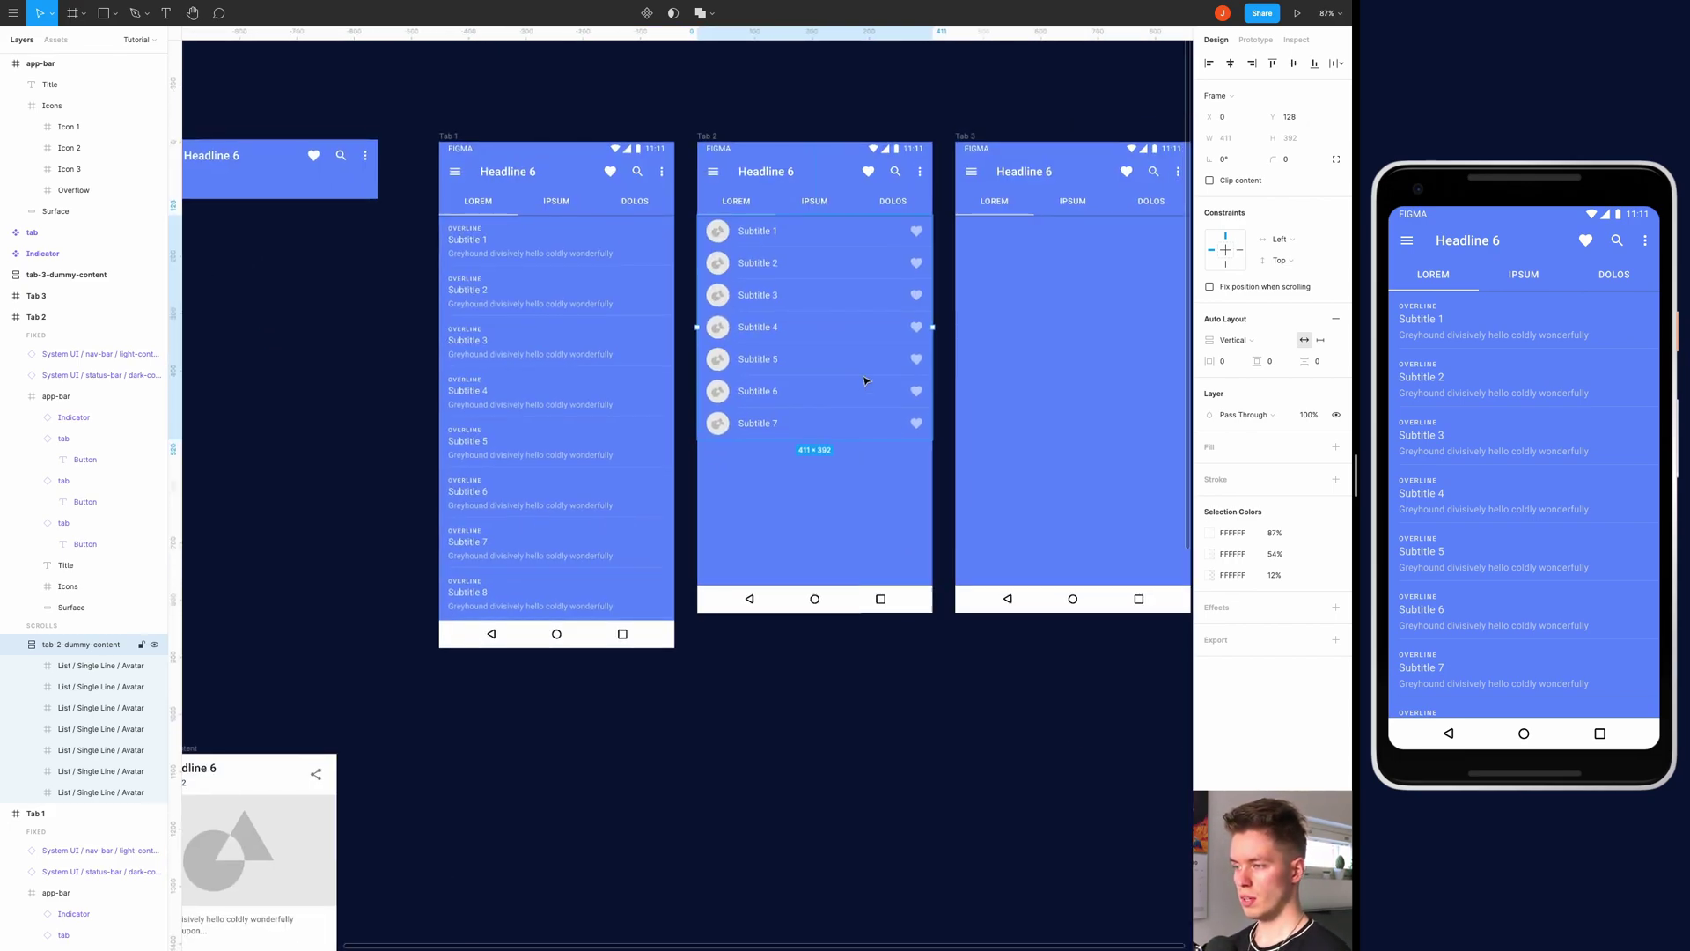
# Move the tab-3 dummy card content into Tab 3, just below its tabs
pyautogui.click(323, 564)
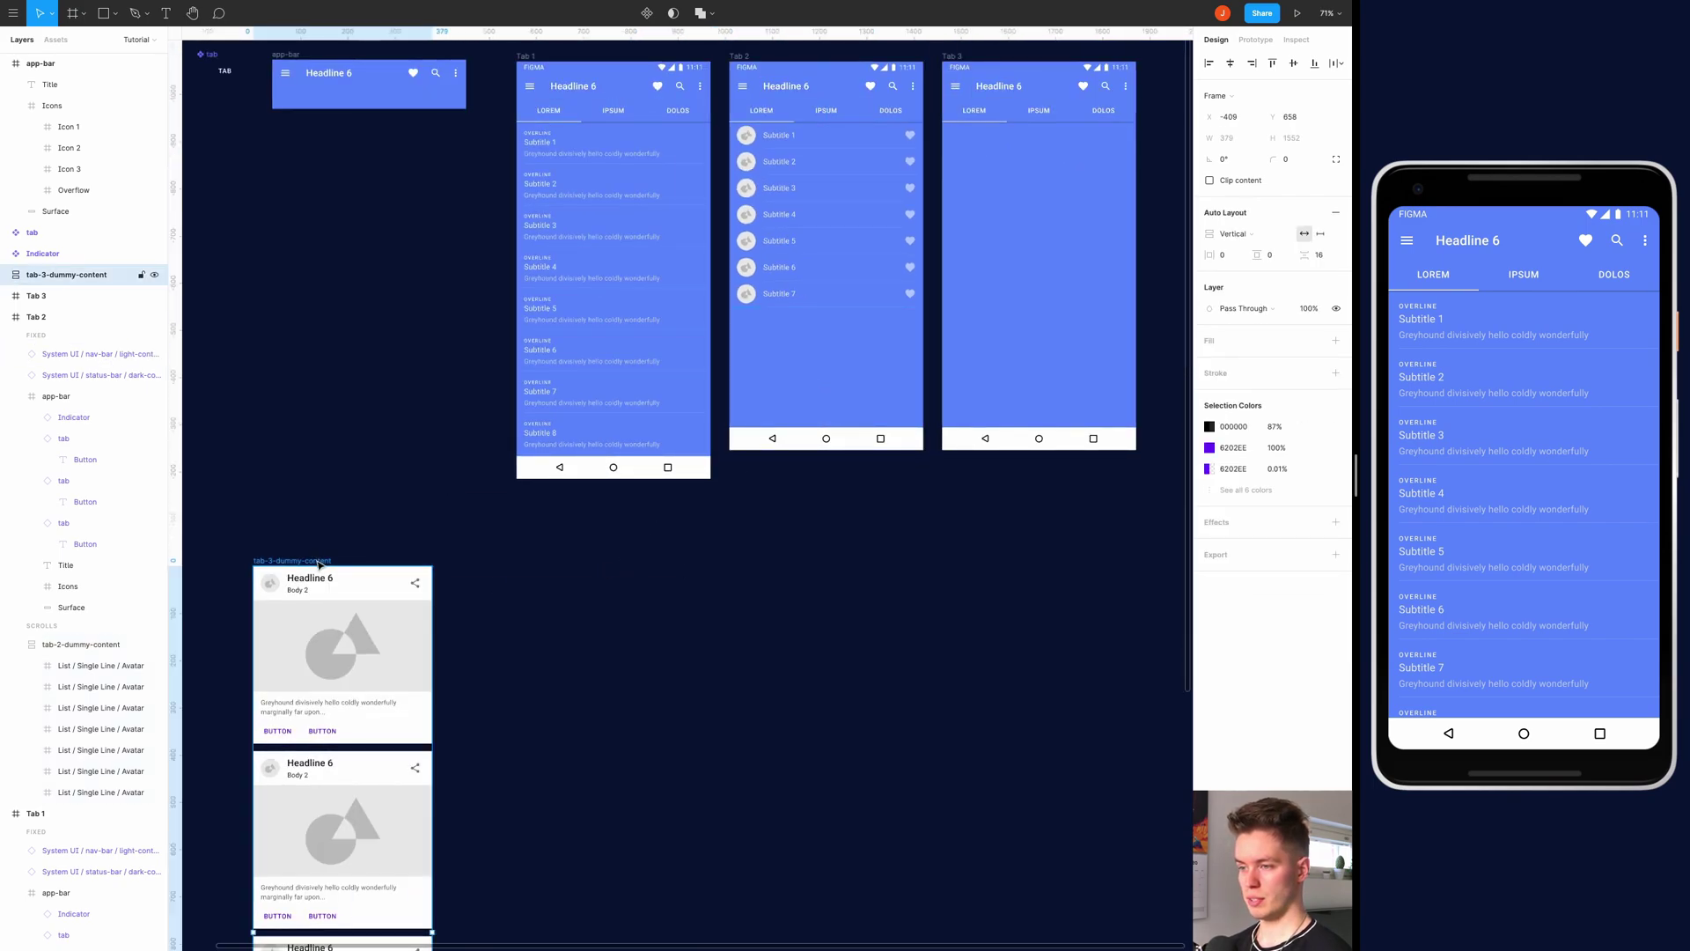
pyautogui.moveTo(322, 564); pyautogui.dragTo(1015, 176)
pyautogui.hscroll(5, 1015, 176)
pyautogui.scroll(5, 768, 307)
pyautogui.moveTo(767, 307); pyautogui.dragTo(801, 273)
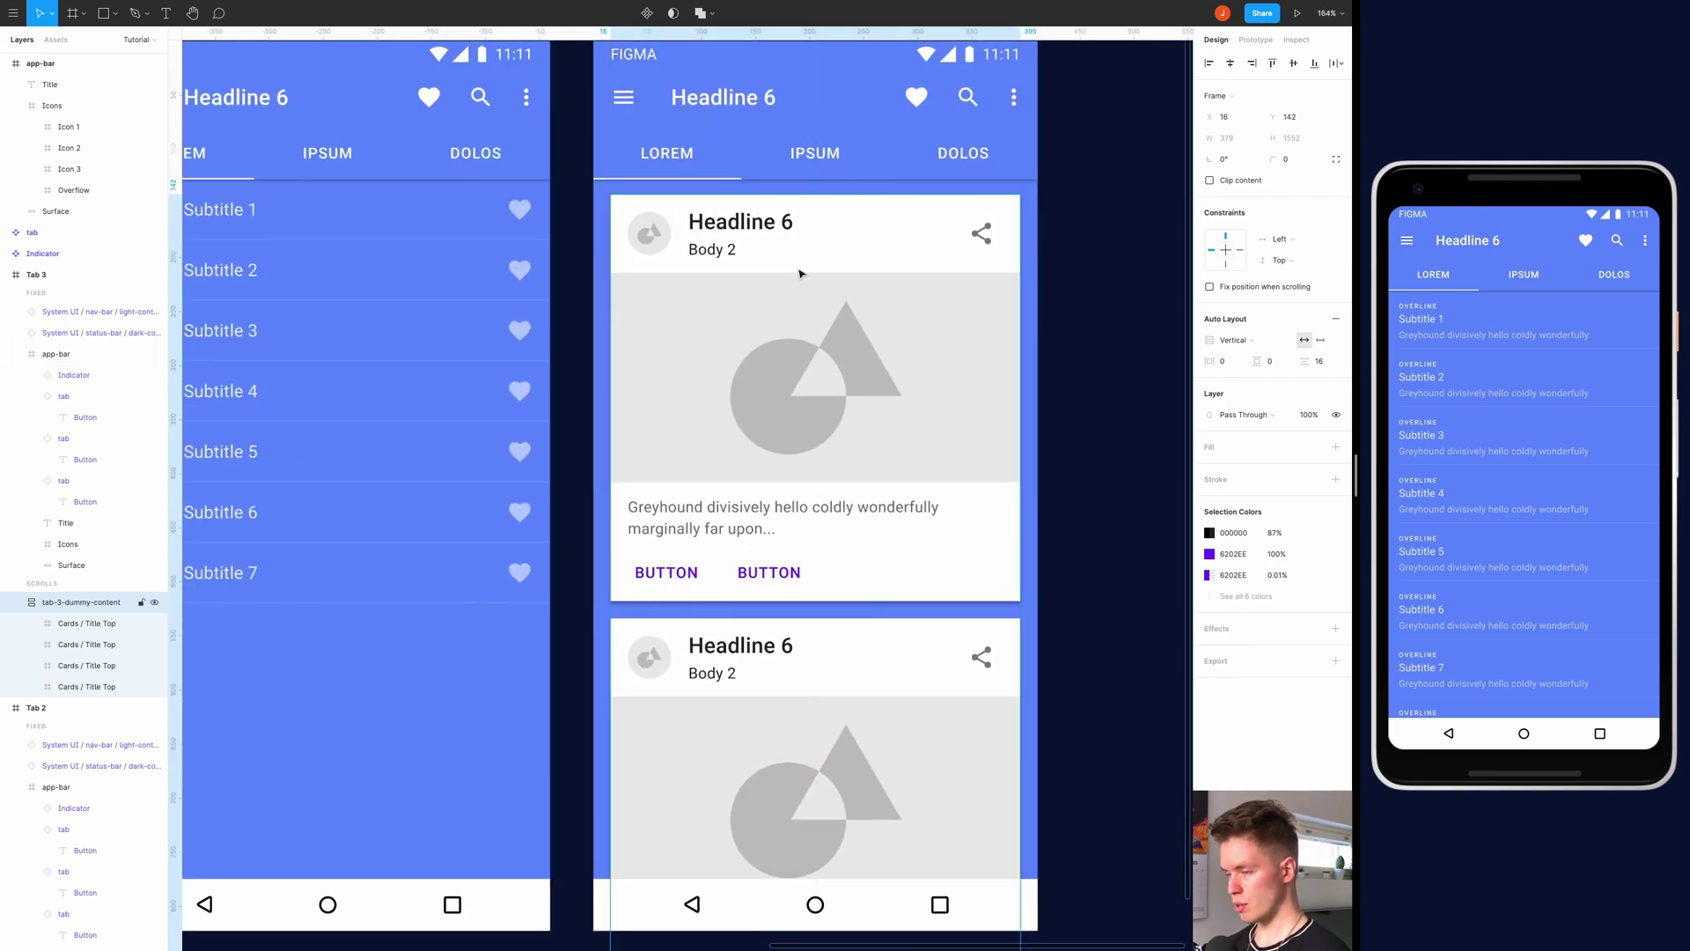
pyautogui.hotkey('shift', 'Up')
pyautogui.press('Up')
pyautogui.press('Up')
pyautogui.press('Up')
pyautogui.press('Up')
pyautogui.press('Up')
pyautogui.scroll(5, 800, 274)
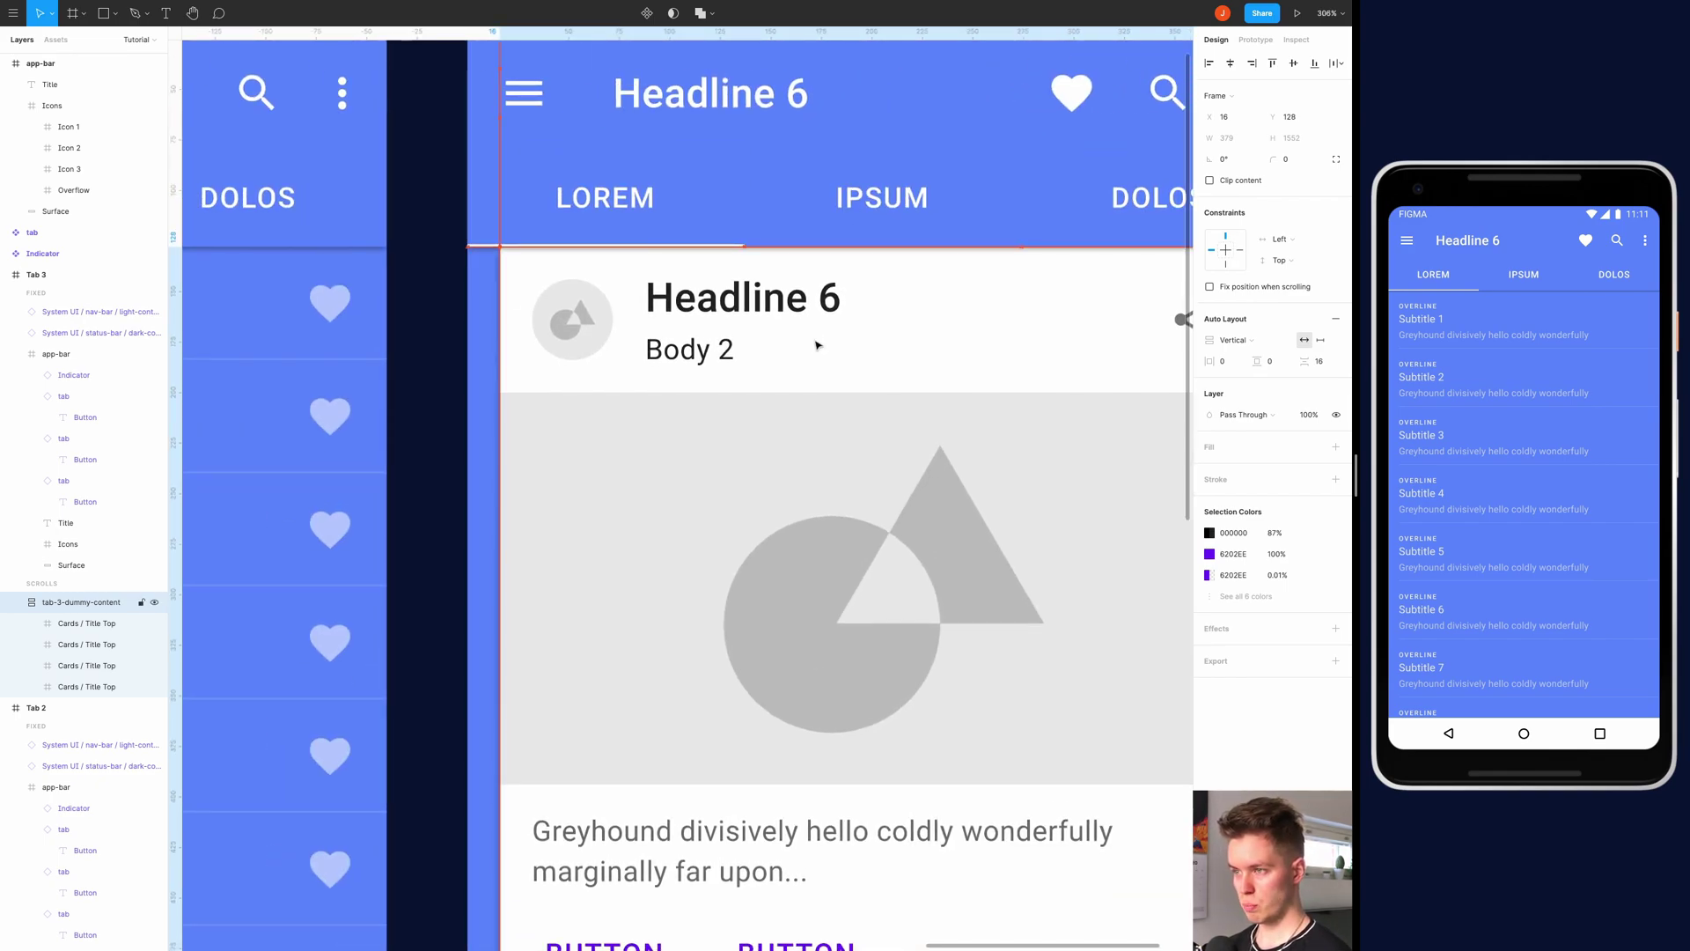
pyautogui.hotkey('shift', 'Down')
pyautogui.press('Down')
pyautogui.press('Down')
pyautogui.press('Down')
pyautogui.press('Down')
pyautogui.press('Down')
pyautogui.press('Down')
pyautogui.press('Down')
pyautogui.scroll(-5, 817, 345)
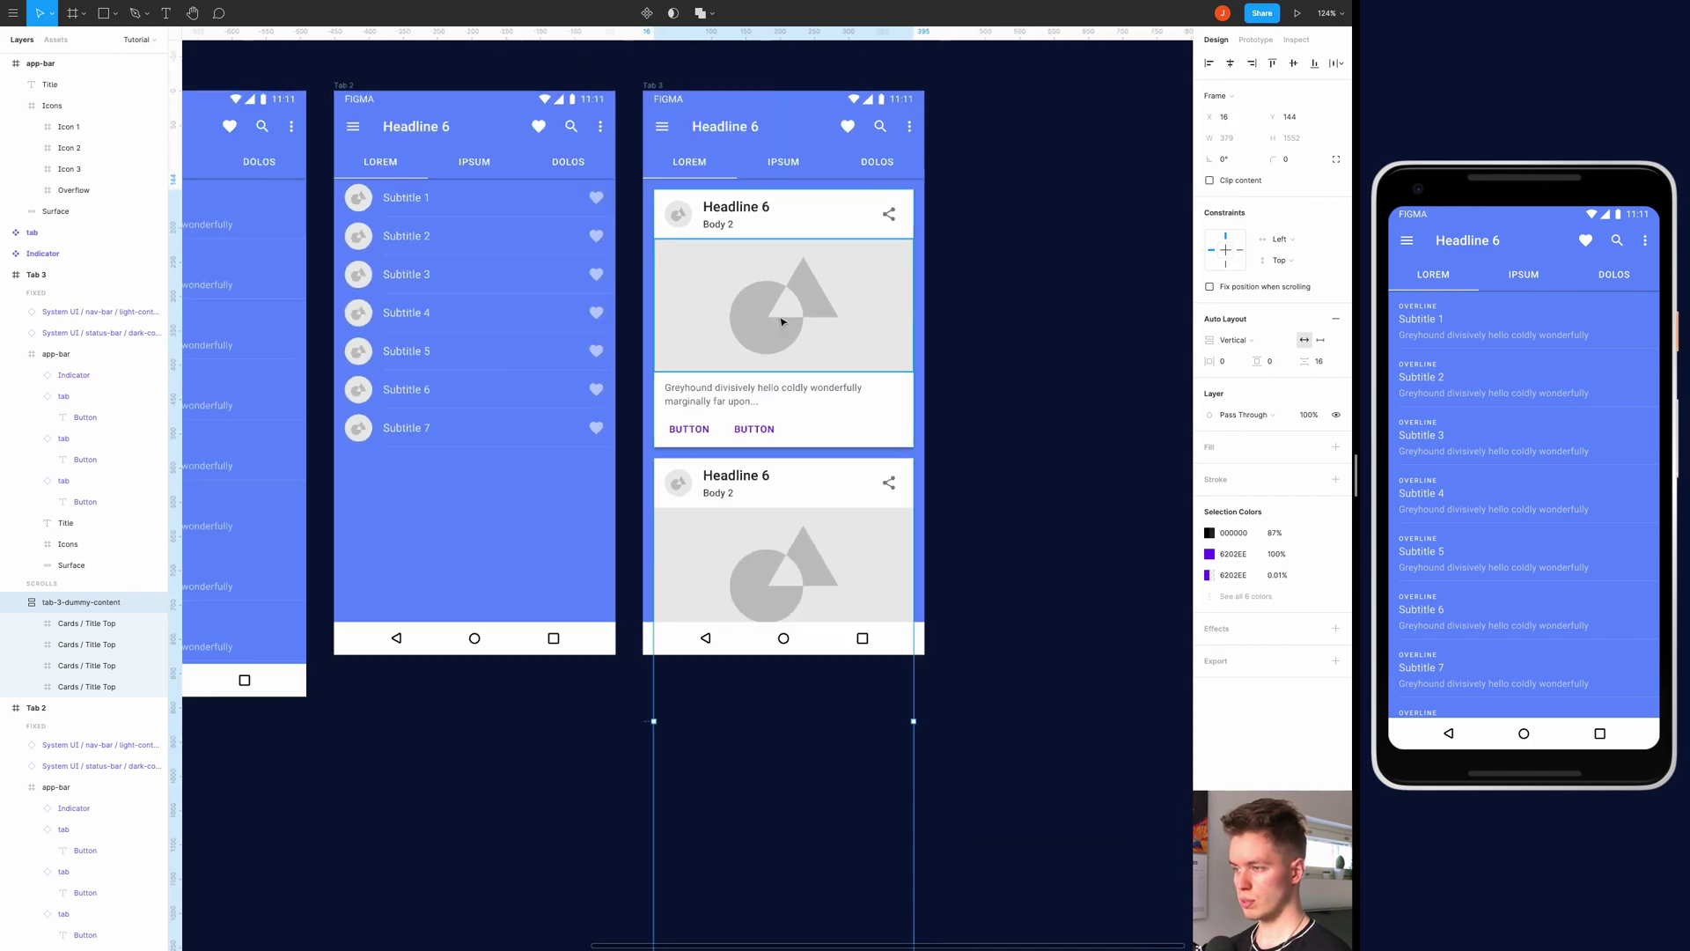
# Lengthen the Tab 3 frame to 411×1760 so three cards show
pyautogui.keyDown('ctrl'); pyautogui.rightClick(785, 398); pyautogui.keyUp('ctrl')
pyautogui.click(807, 408)
pyautogui.scroll(-5, 777, 380)
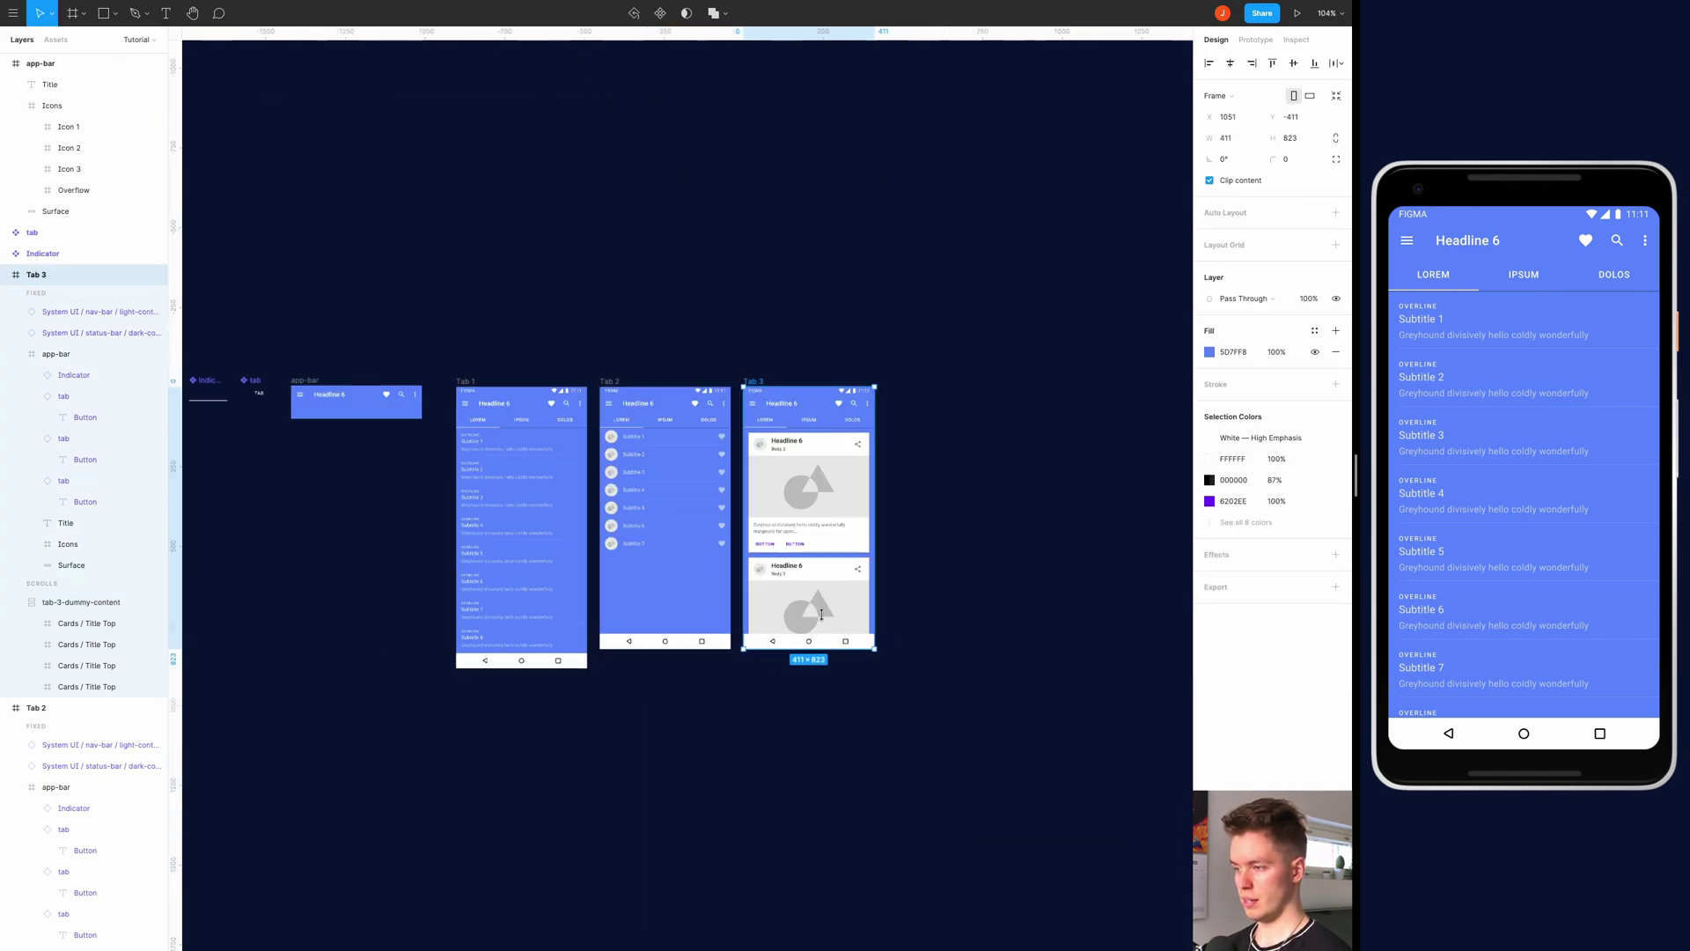
pyautogui.moveTo(780, 419); pyautogui.dragTo(778, 720)
pyautogui.scroll(5, 767, 703)
pyautogui.scroll(1, 770, 706)
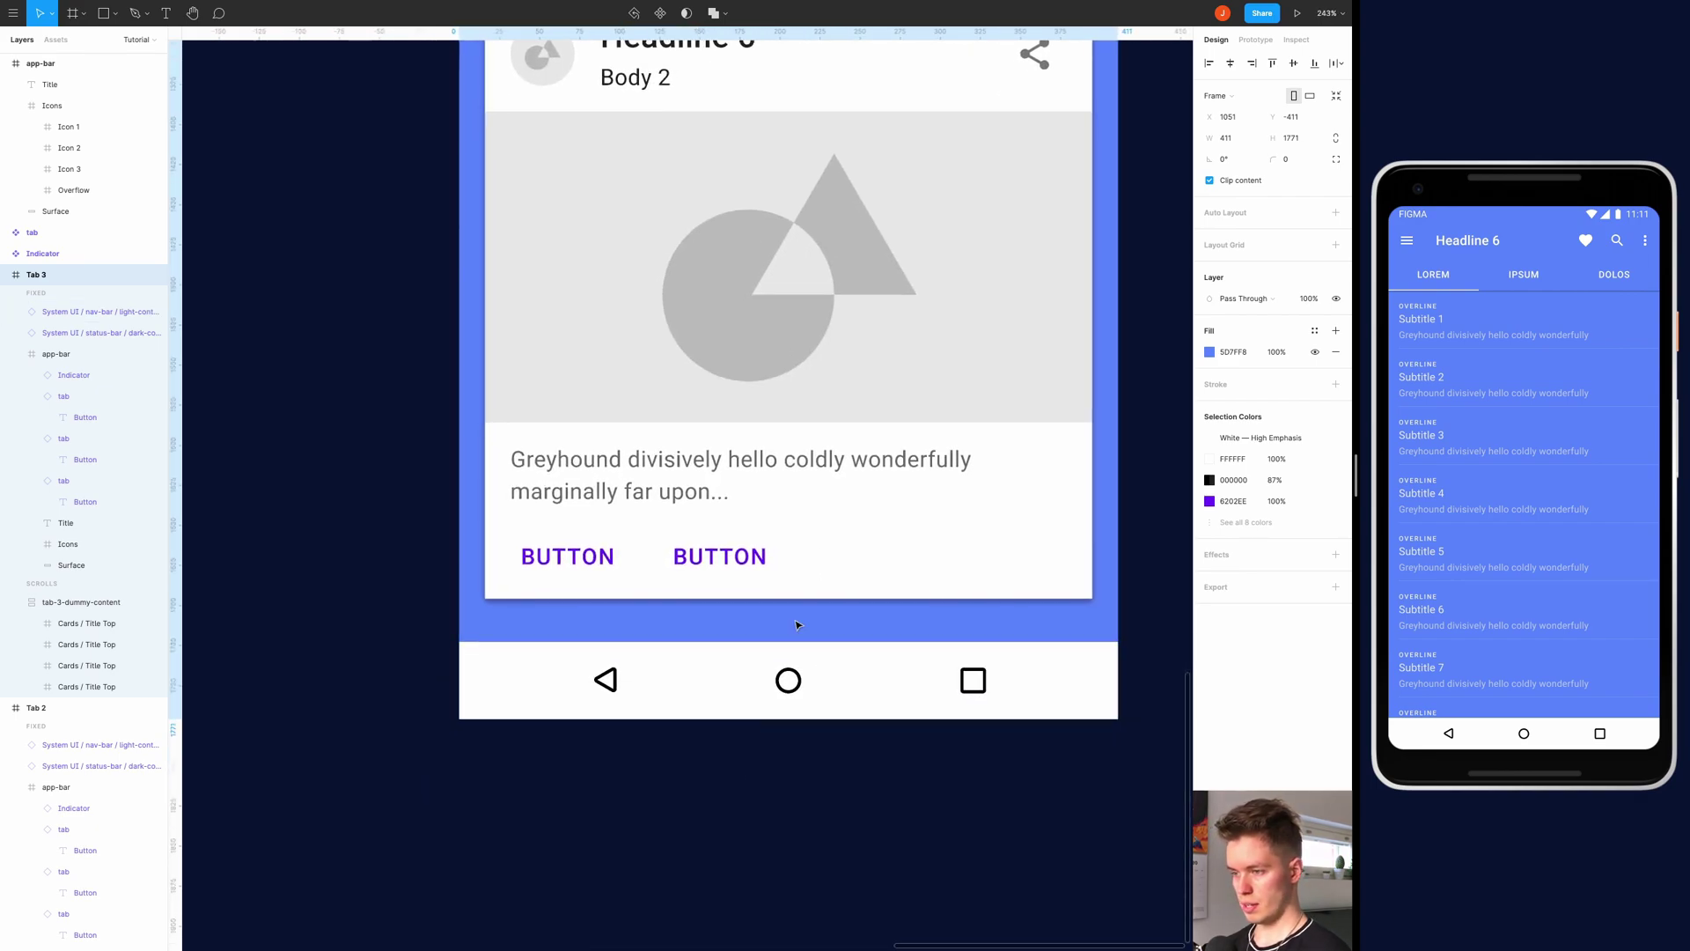
pyautogui.hotkey('ctrl', 'shift', 'Up')
pyautogui.hotkey('ctrl', 'shift', 'Up')
pyautogui.hotkey('ctrl', 'Up')
pyautogui.hotkey('ctrl', 'Up')
pyautogui.hotkey('ctrl', 'Up')
pyautogui.hotkey('ctrl', 'Up')
pyautogui.hotkey('ctrl', 'Up')
pyautogui.hotkey('ctrl', 'Up')
pyautogui.hotkey('ctrl', 'Up')
pyautogui.hotkey('ctrl', 'Up')
pyautogui.hotkey('ctrl', 'Up')
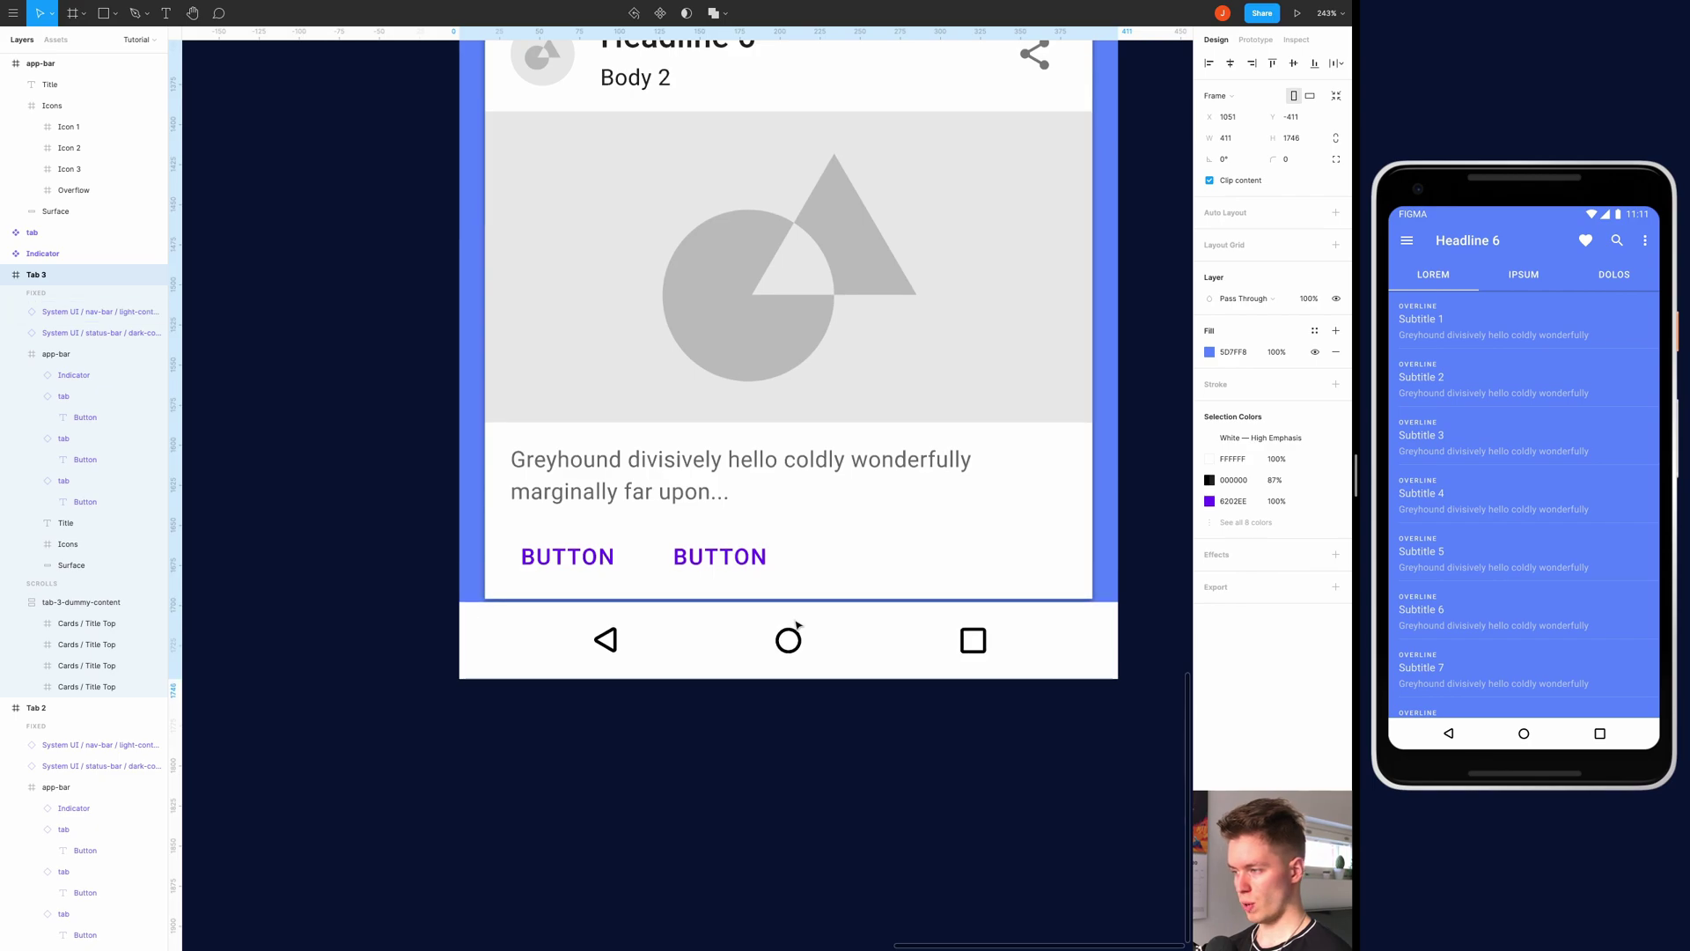
pyautogui.hotkey('ctrl', 'Down')
pyautogui.hotkey('ctrl', 'Down')
pyautogui.hotkey('ctrl', 'Down')
pyautogui.hotkey('ctrl', 'Down')
pyautogui.hotkey('ctrl', 'Down')
pyautogui.hotkey('ctrl', 'Down')
pyautogui.hotkey('ctrl', 'Down')
pyautogui.hotkey('ctrl', 'Down')
pyautogui.hotkey('ctrl', 'Down')
pyautogui.hotkey('ctrl', 'Down')
pyautogui.hotkey('ctrl', 'Down')
pyautogui.hotkey('ctrl', 'Down')
pyautogui.hotkey('ctrl', 'Down')
pyautogui.hotkey('ctrl', 'Down')
pyautogui.hotkey('ctrl', 'Down')
pyautogui.hotkey('ctrl', 'Down')
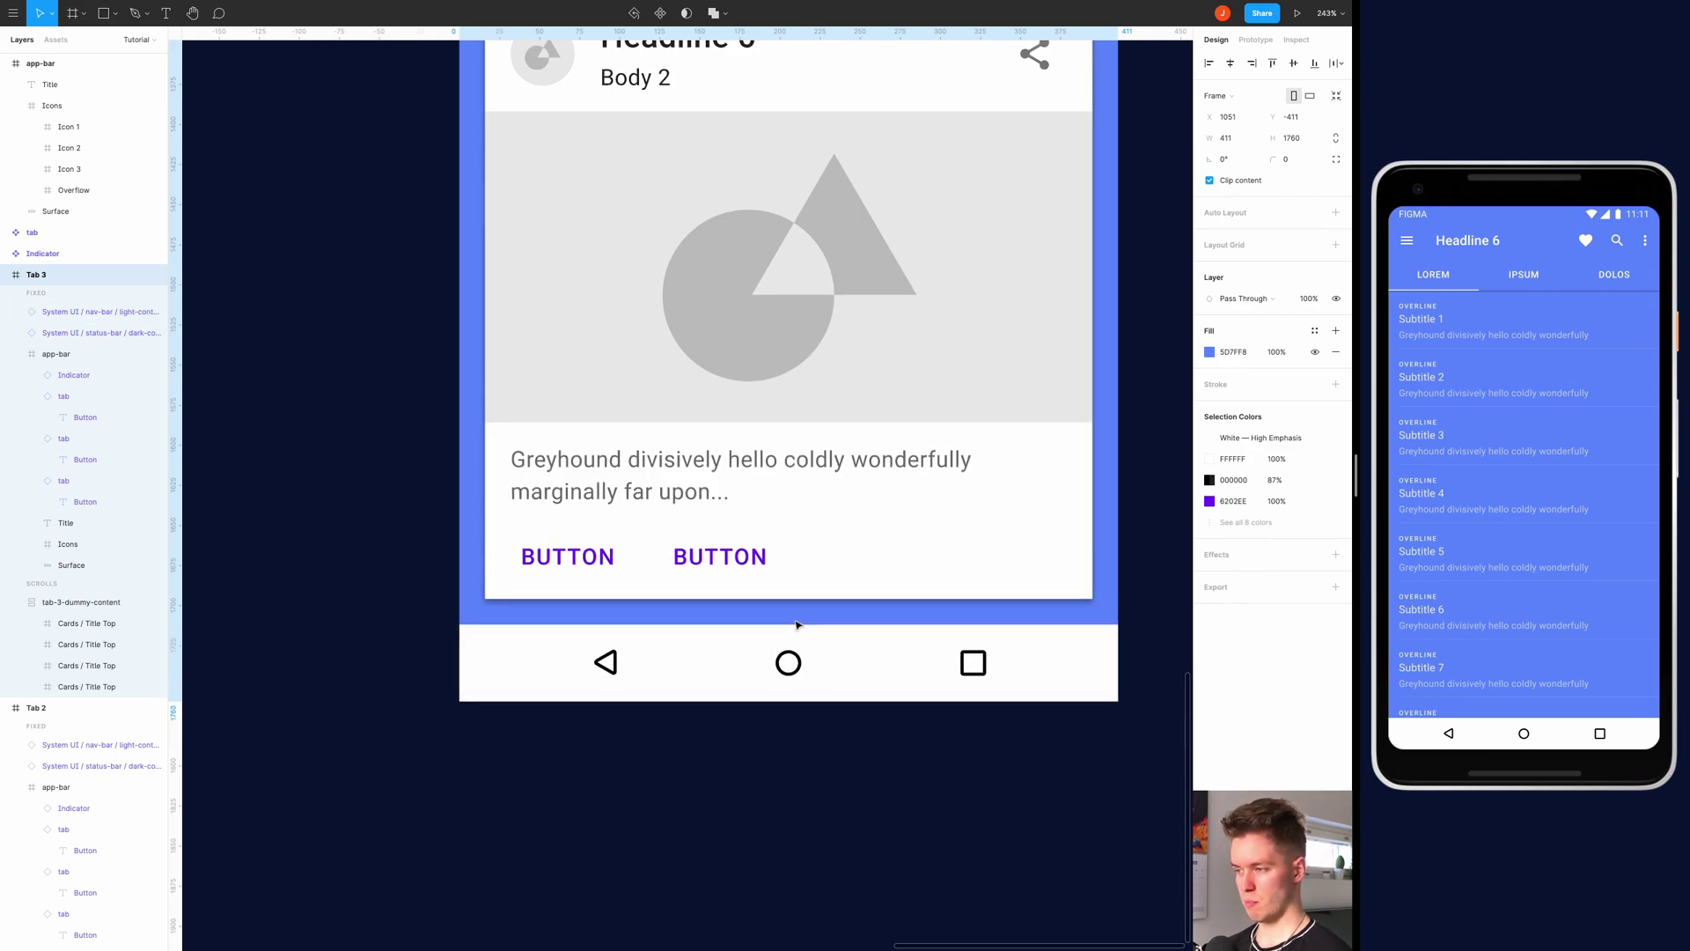
pyautogui.scroll(-5, 797, 625)
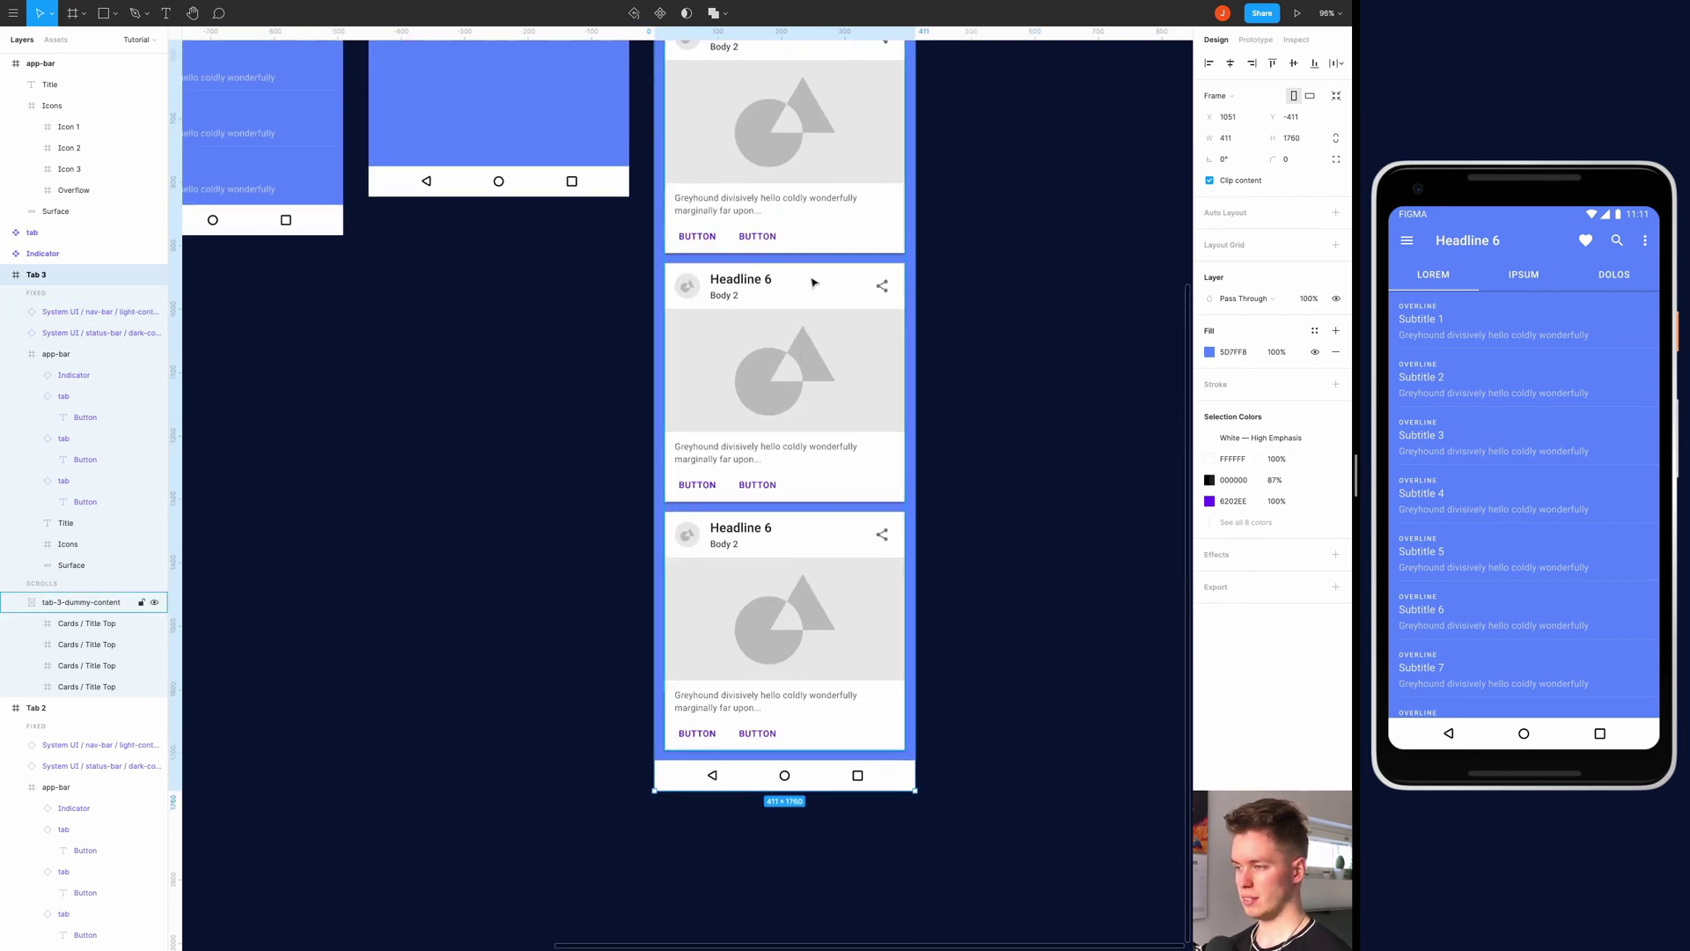
pyautogui.scroll(5, 813, 282)
pyautogui.hscroll(-3, 899, 298)
pyautogui.hscroll(-3, 898, 298)
pyautogui.scroll(1, 899, 297)
pyautogui.hscroll(2, 660, 348)
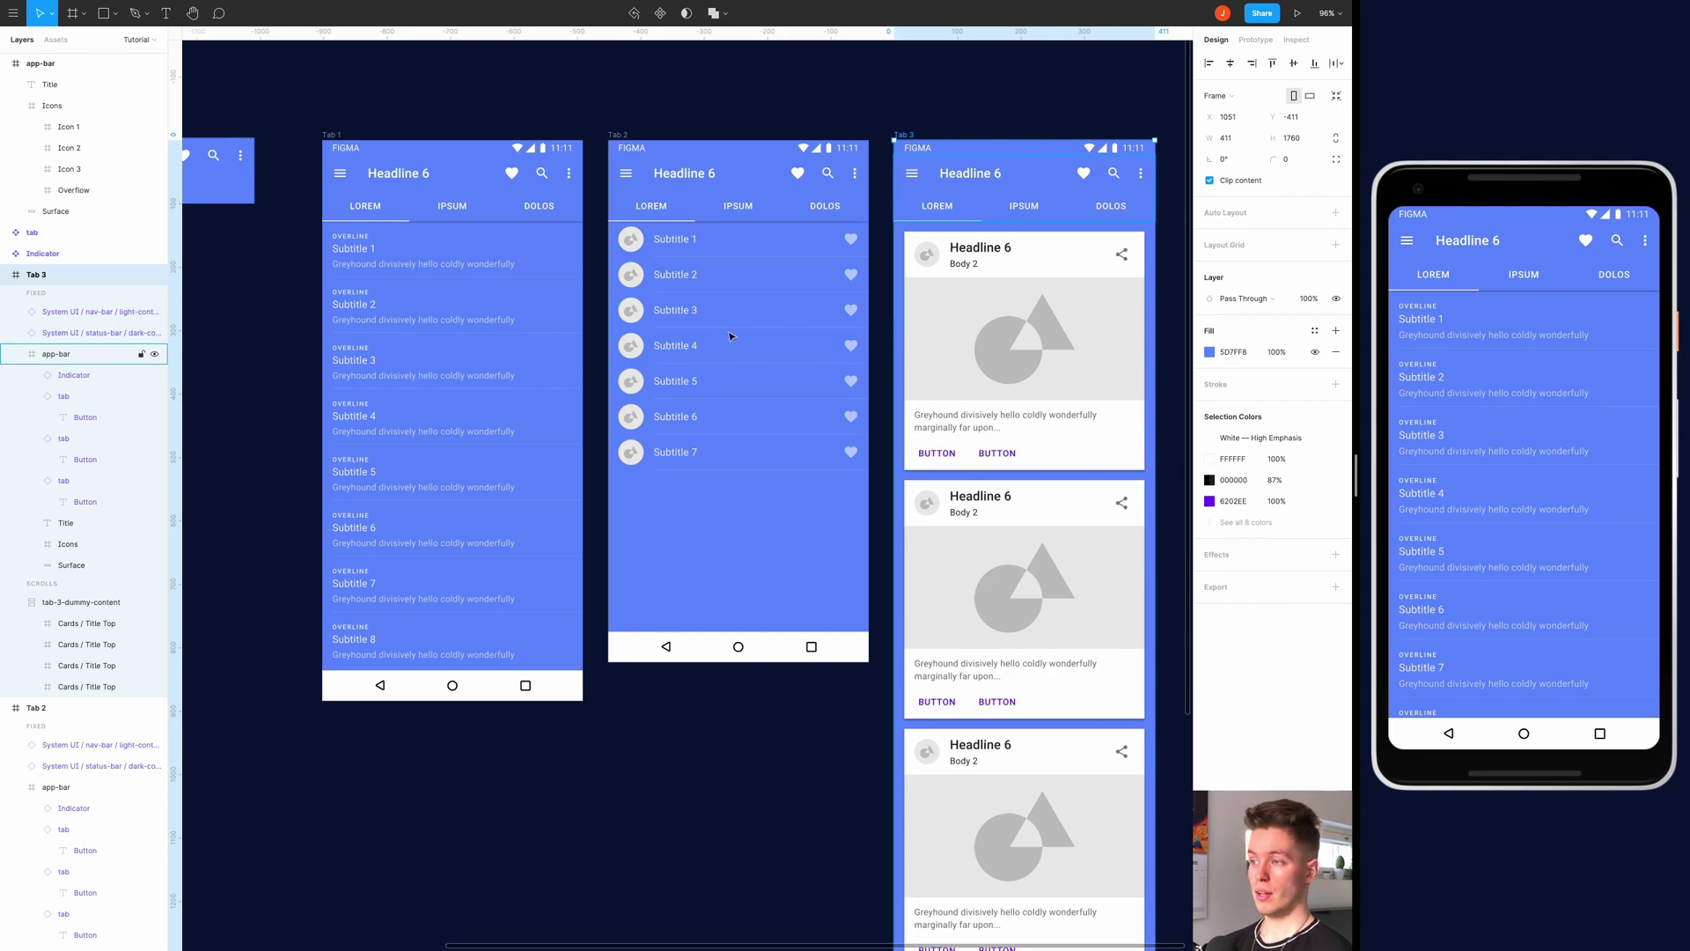
# Link Tab 1's IPSUM tab to Tab 2 with an on-tap Push transition
pyautogui.click(1260, 41)
pyautogui.hscroll(2, 529, 271)
pyautogui.scroll(1, 528, 271)
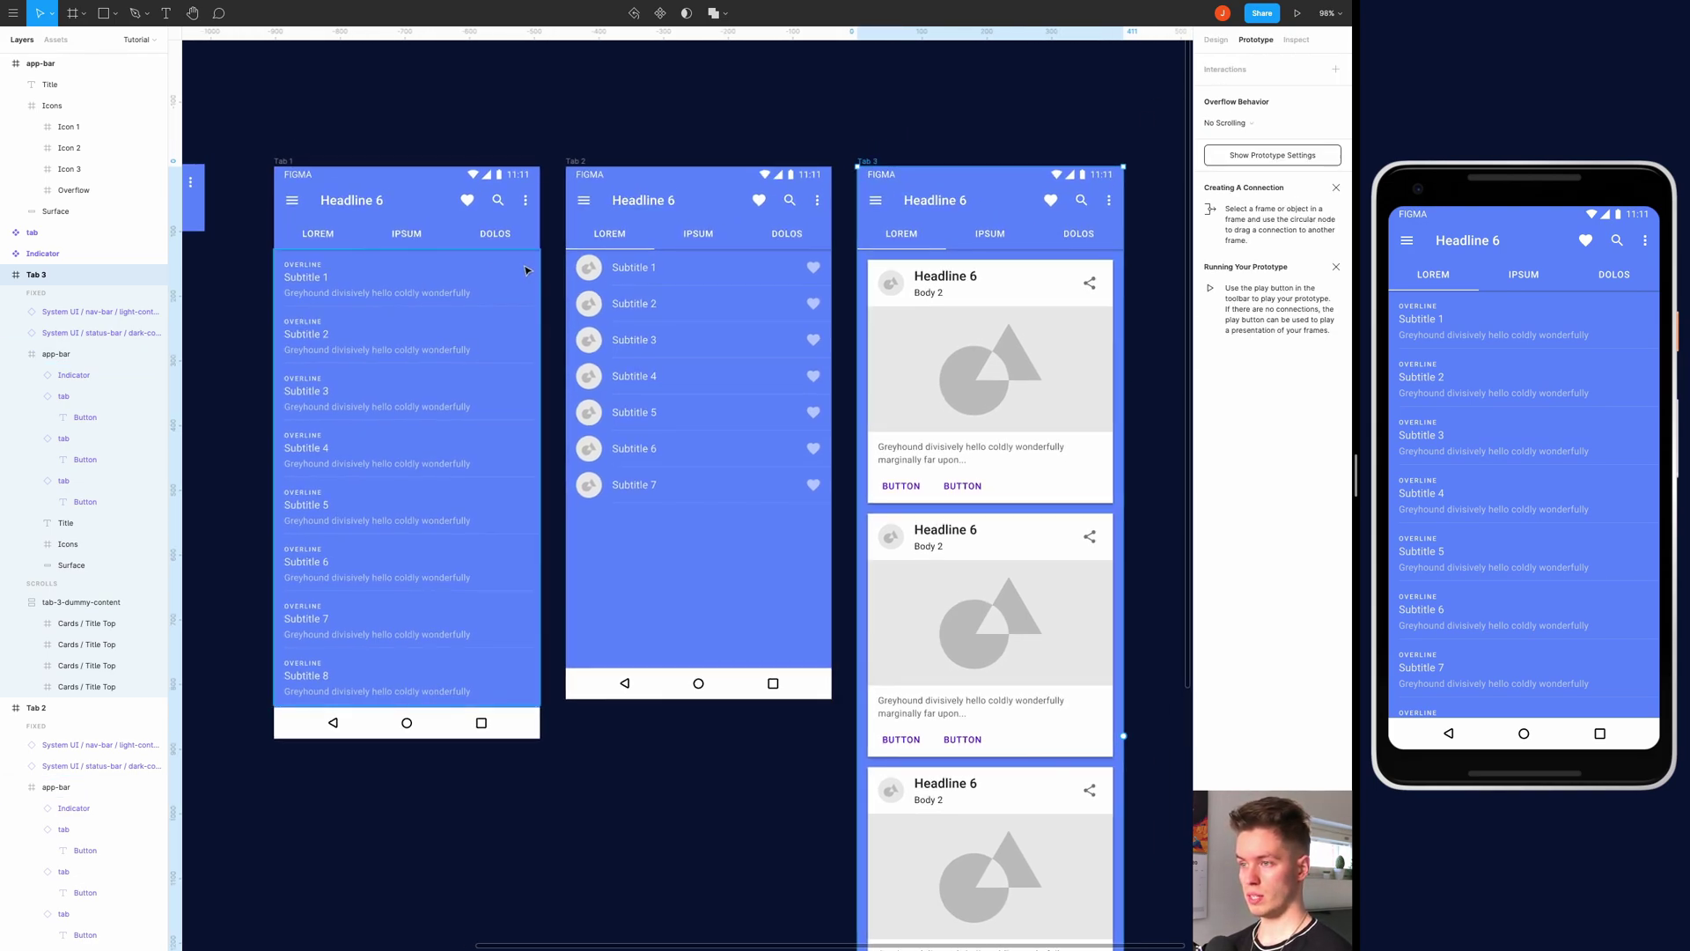
pyautogui.keyDown('ctrl'); pyautogui.click(426, 236); pyautogui.keyUp('ctrl')
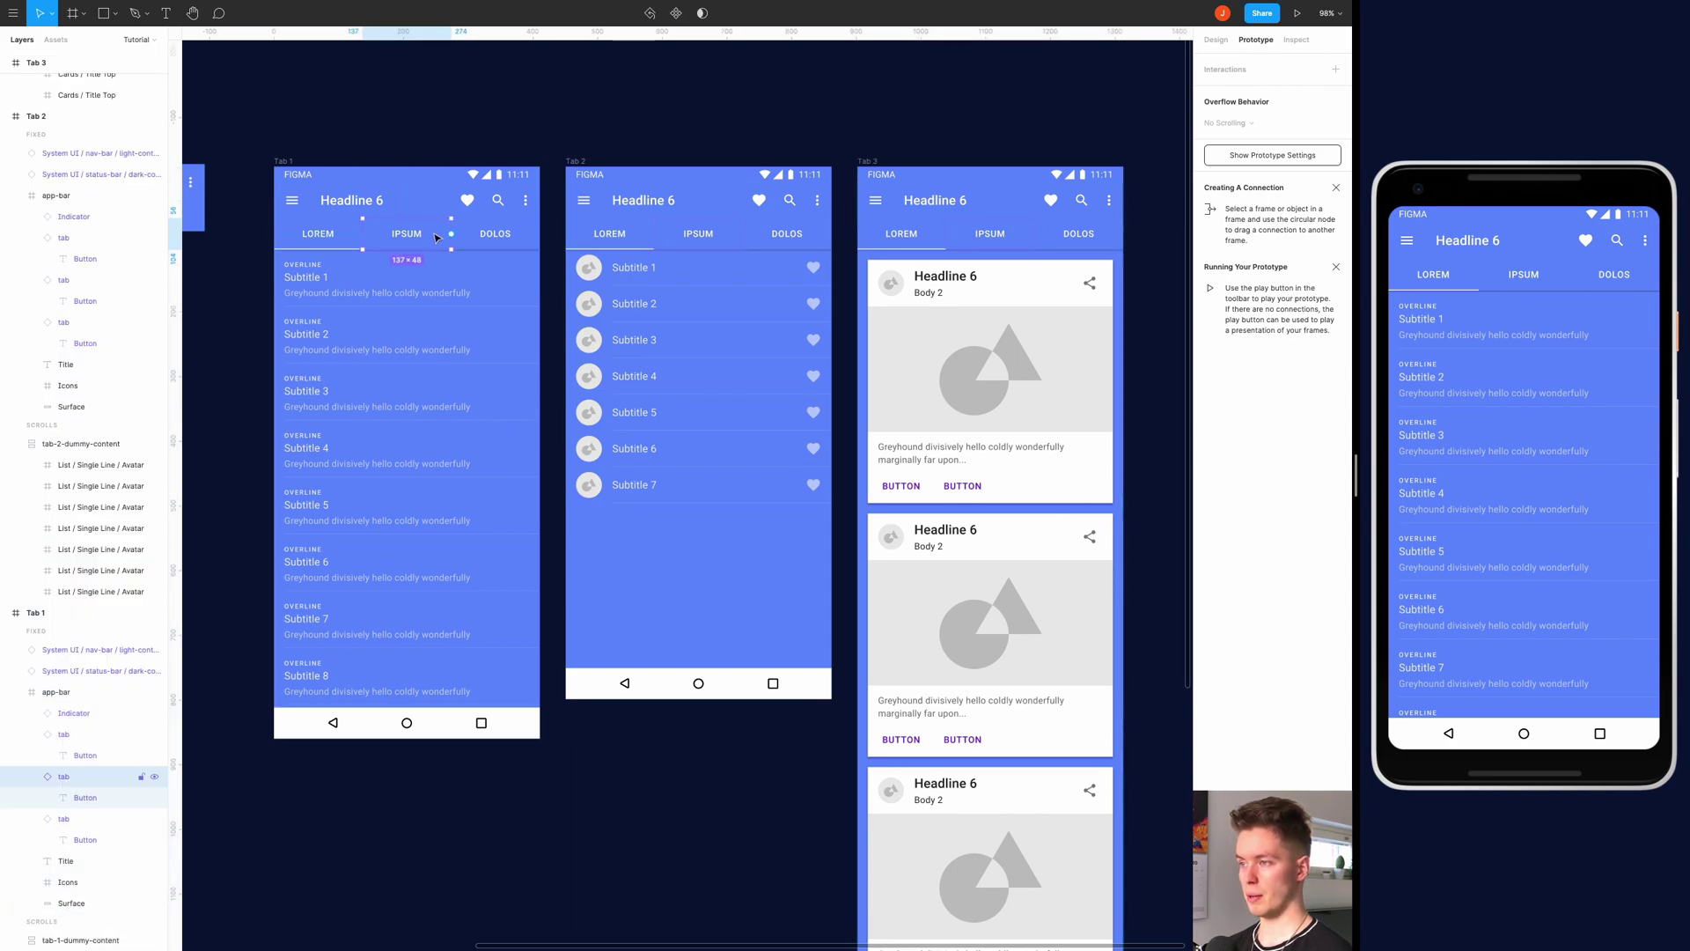
pyautogui.hscroll(2, 436, 243)
pyautogui.scroll(1, 435, 243)
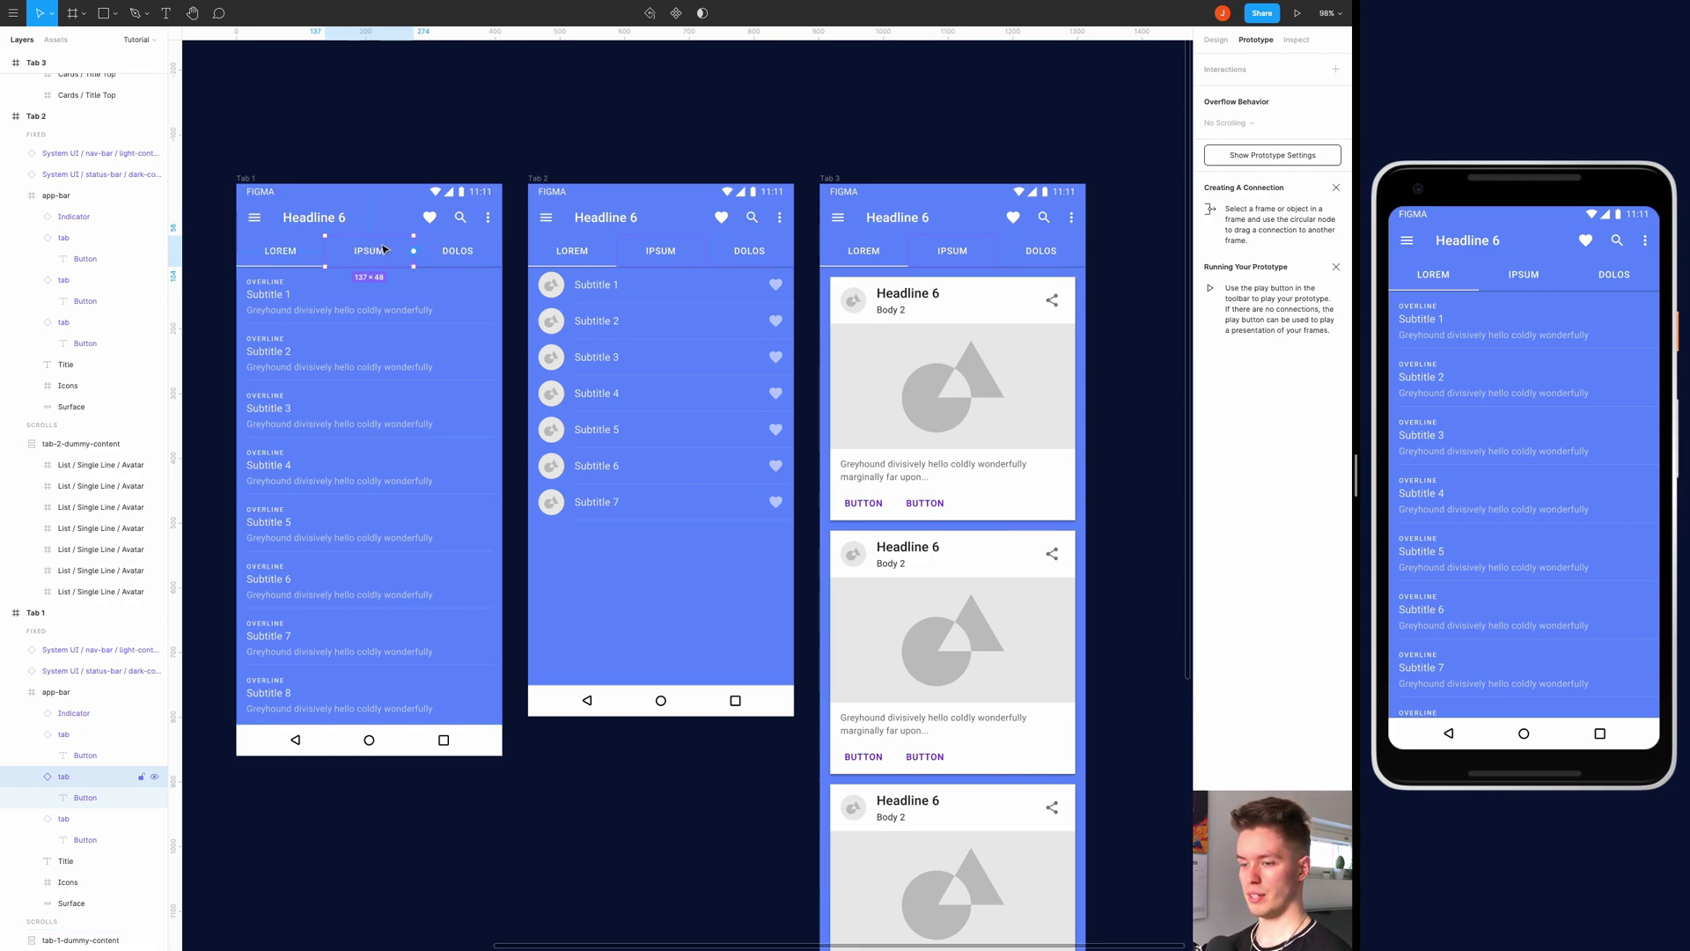
pyautogui.hscroll(-2, 384, 250)
pyautogui.scroll(5, 428, 232)
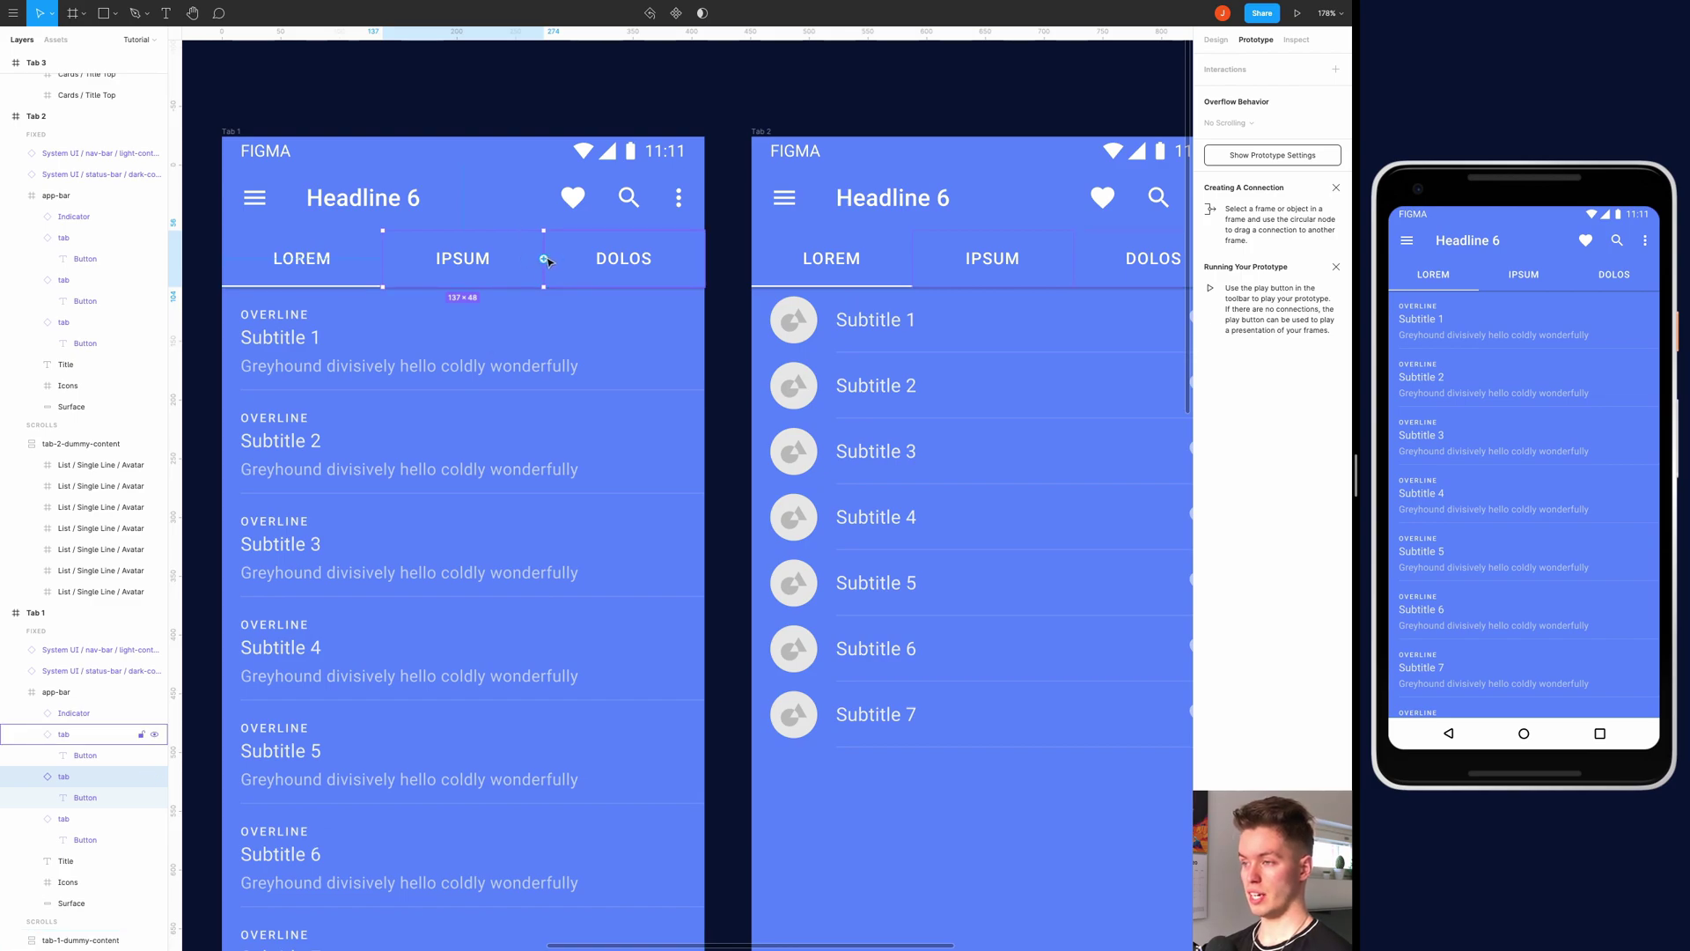
pyautogui.moveTo(544, 259); pyautogui.dragTo(579, 272)
pyautogui.moveTo(702, 313); pyautogui.dragTo(647, 335)
pyautogui.scroll(-5, 647, 335)
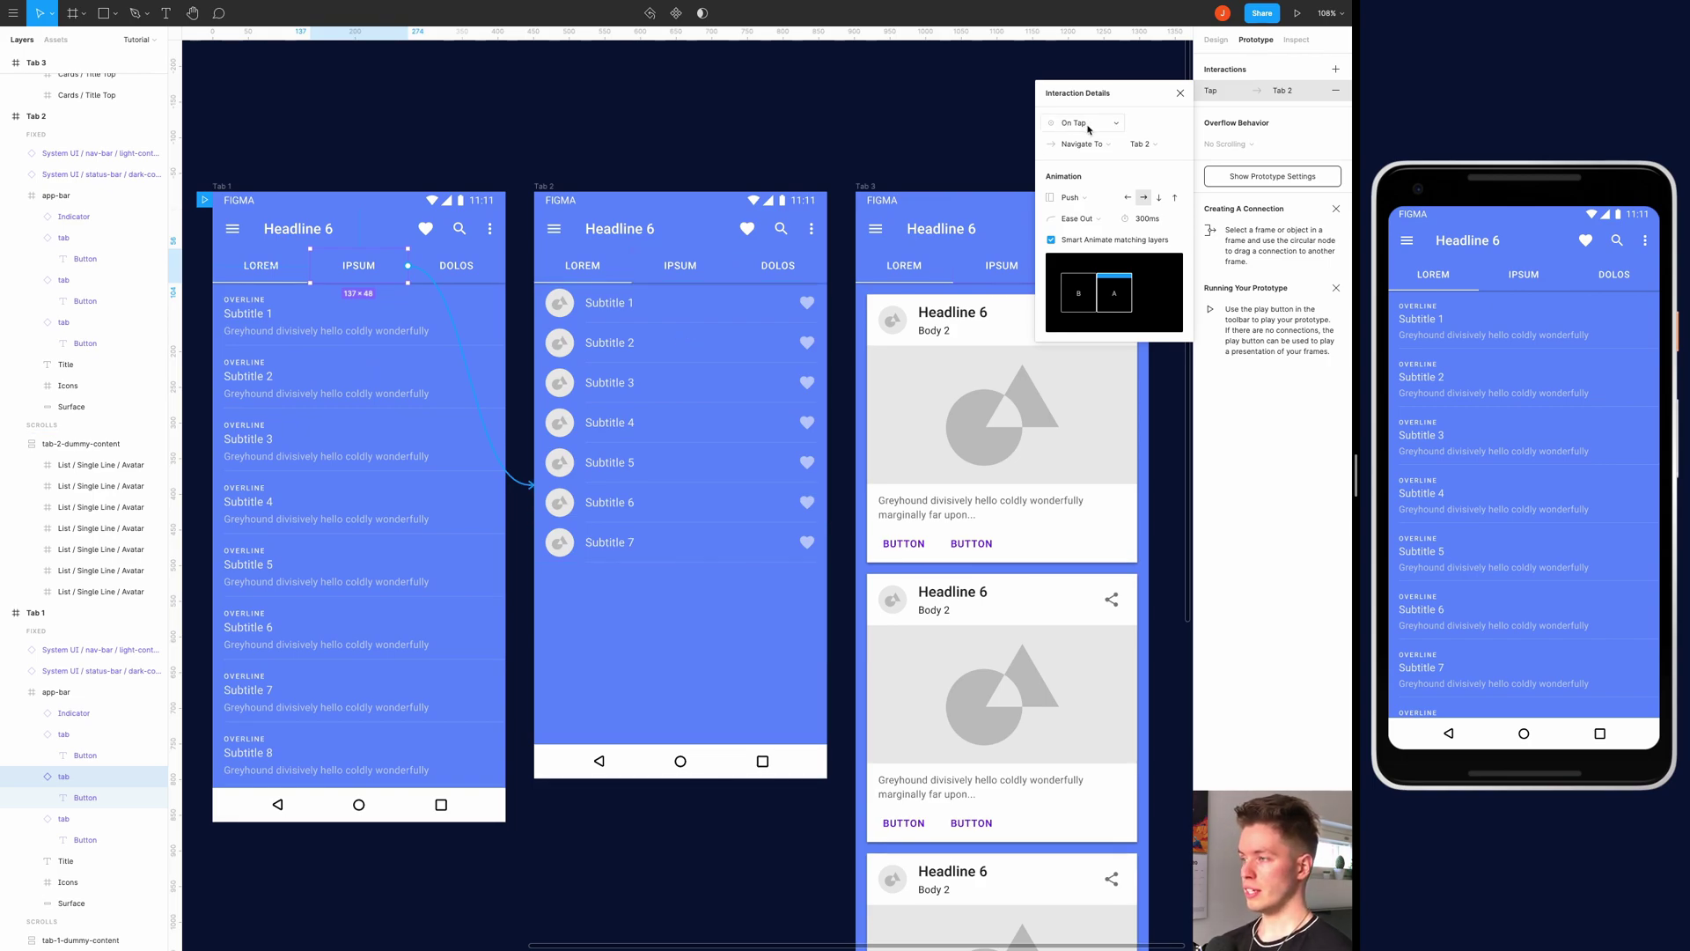
pyautogui.click(1085, 199)
pyautogui.click(1083, 201)
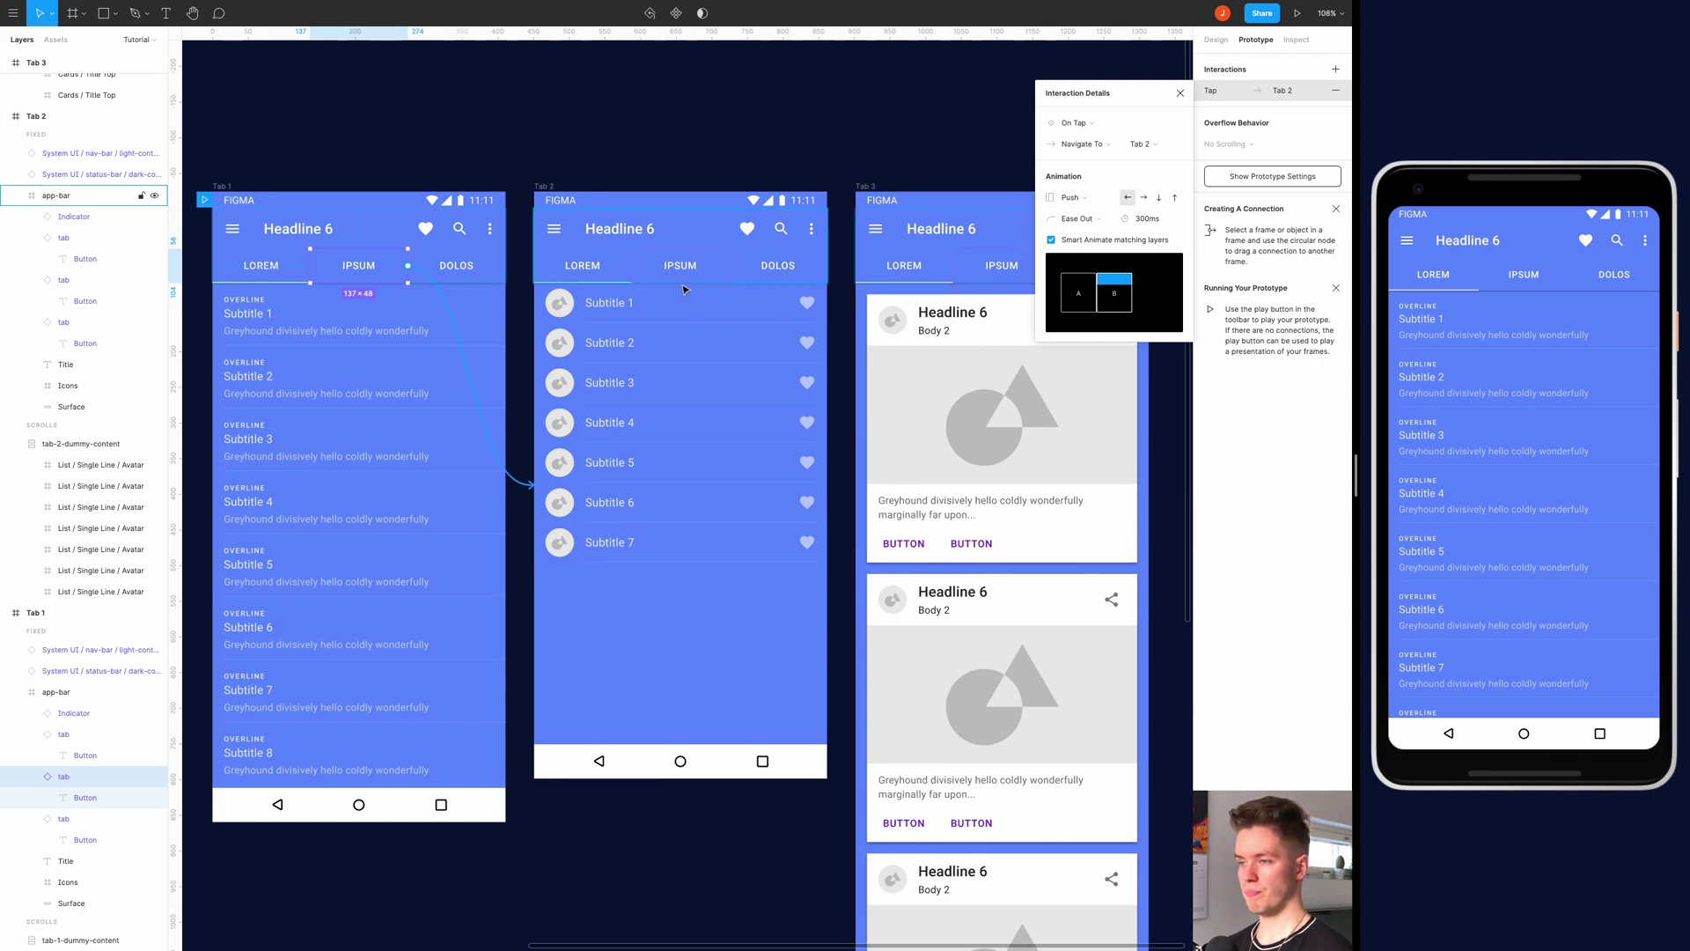
# Link Tab 1's DOLOS tab to Tab 3 with Smart Animate turned off
pyautogui.click(458, 267)
pyautogui.moveTo(466, 275); pyautogui.dragTo(878, 352)
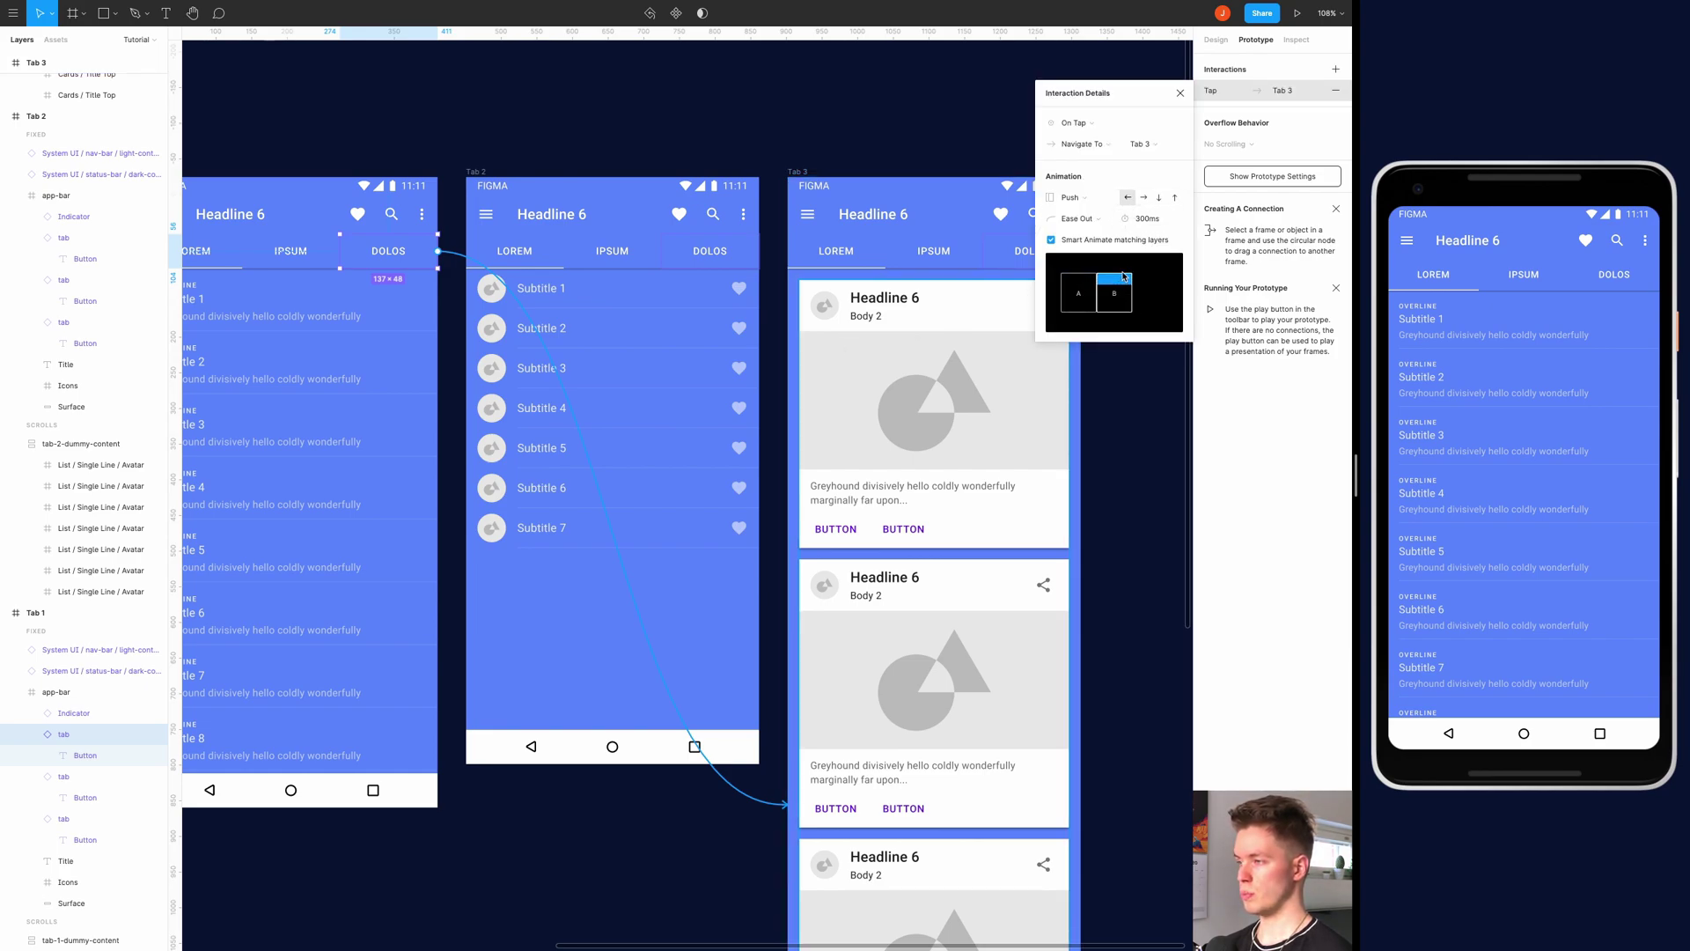
pyautogui.click(1051, 241)
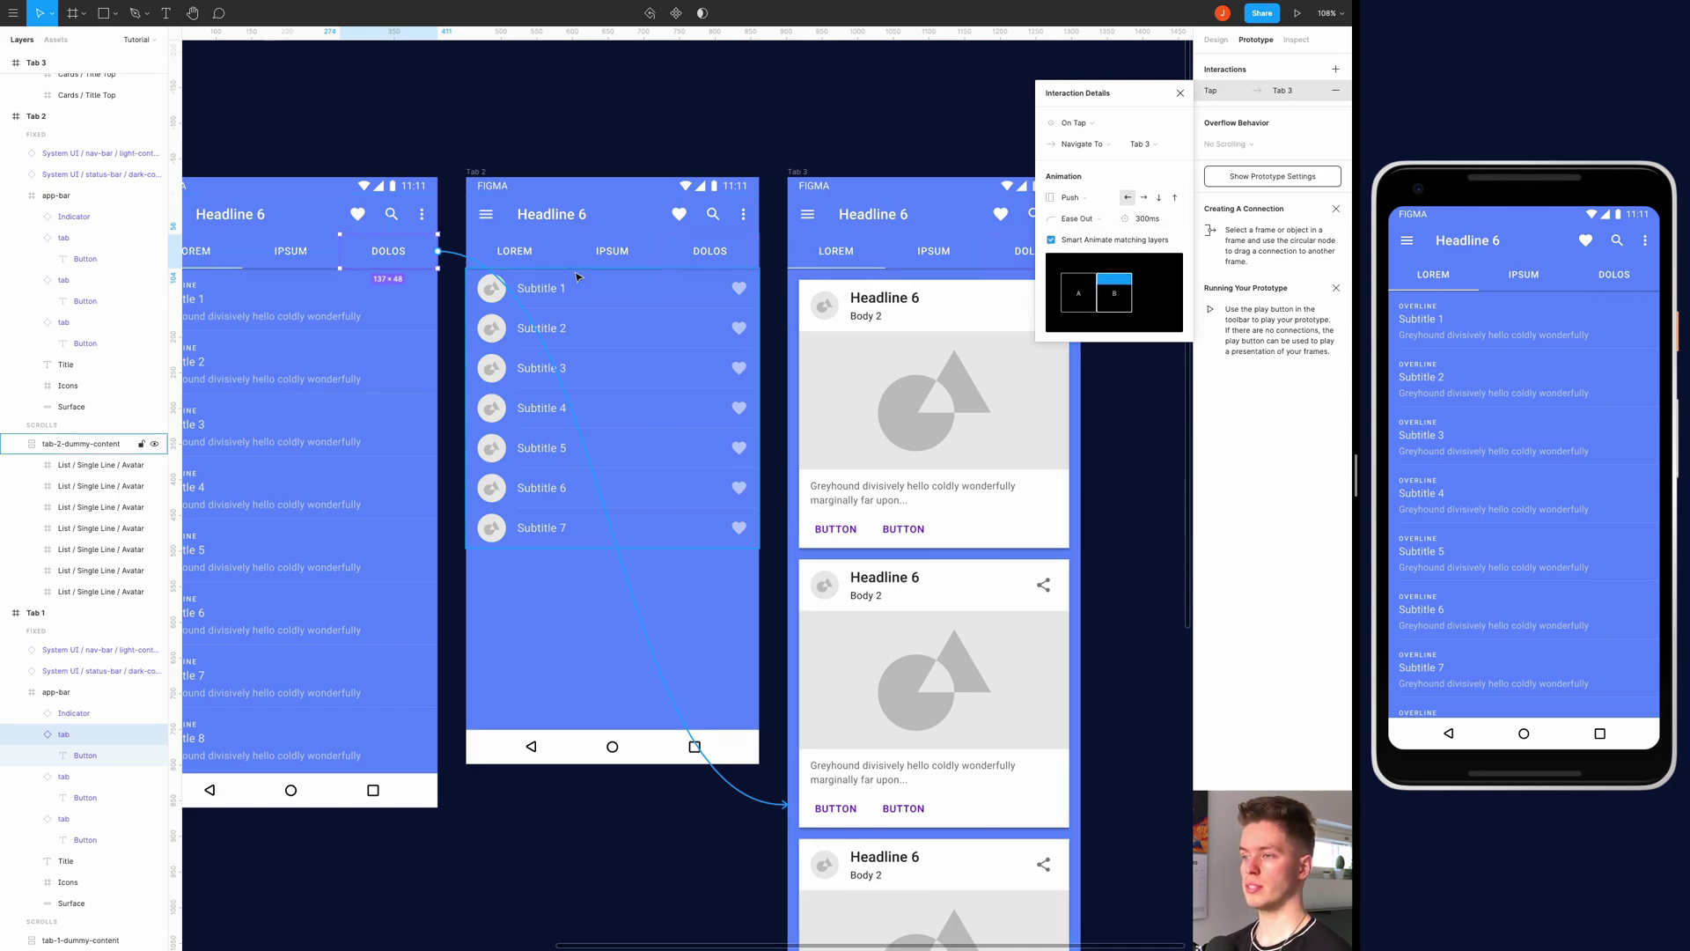
pyautogui.click(584, 151)
pyautogui.hscroll(-2, 609, 259)
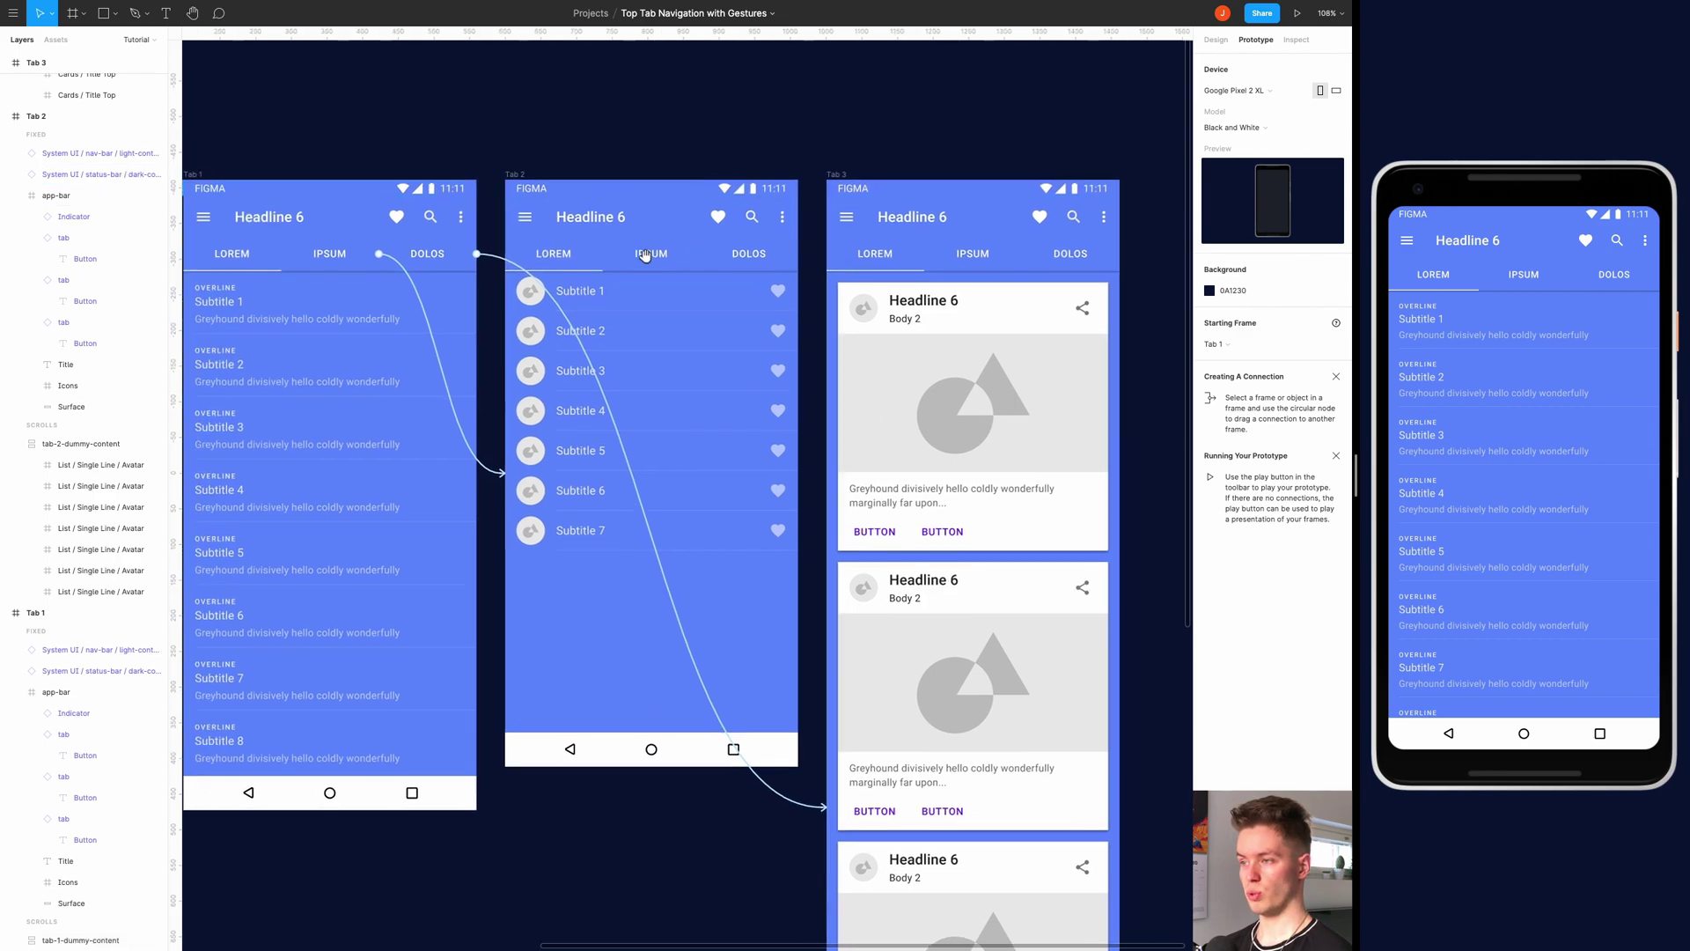
# Move Tab 2's Indicator underline from LOREM to under IPSUM (x 137)
pyautogui.click(664, 267)
pyautogui.moveTo(590, 266); pyautogui.dragTo(708, 259)
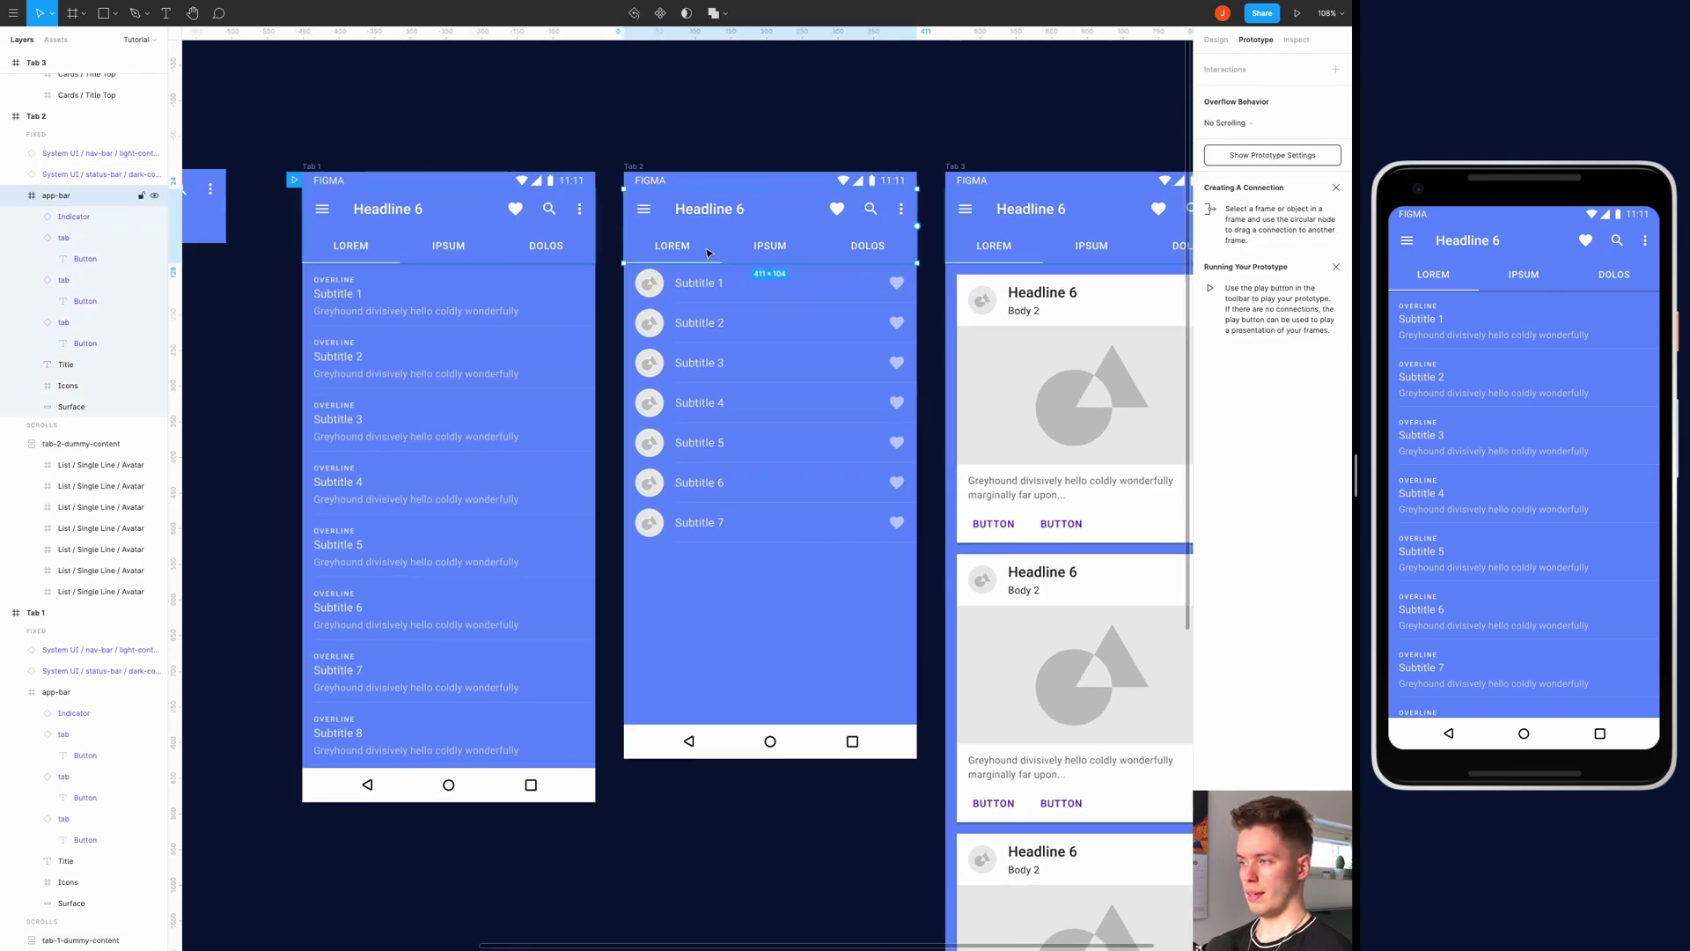
pyautogui.hscroll(1, 705, 228)
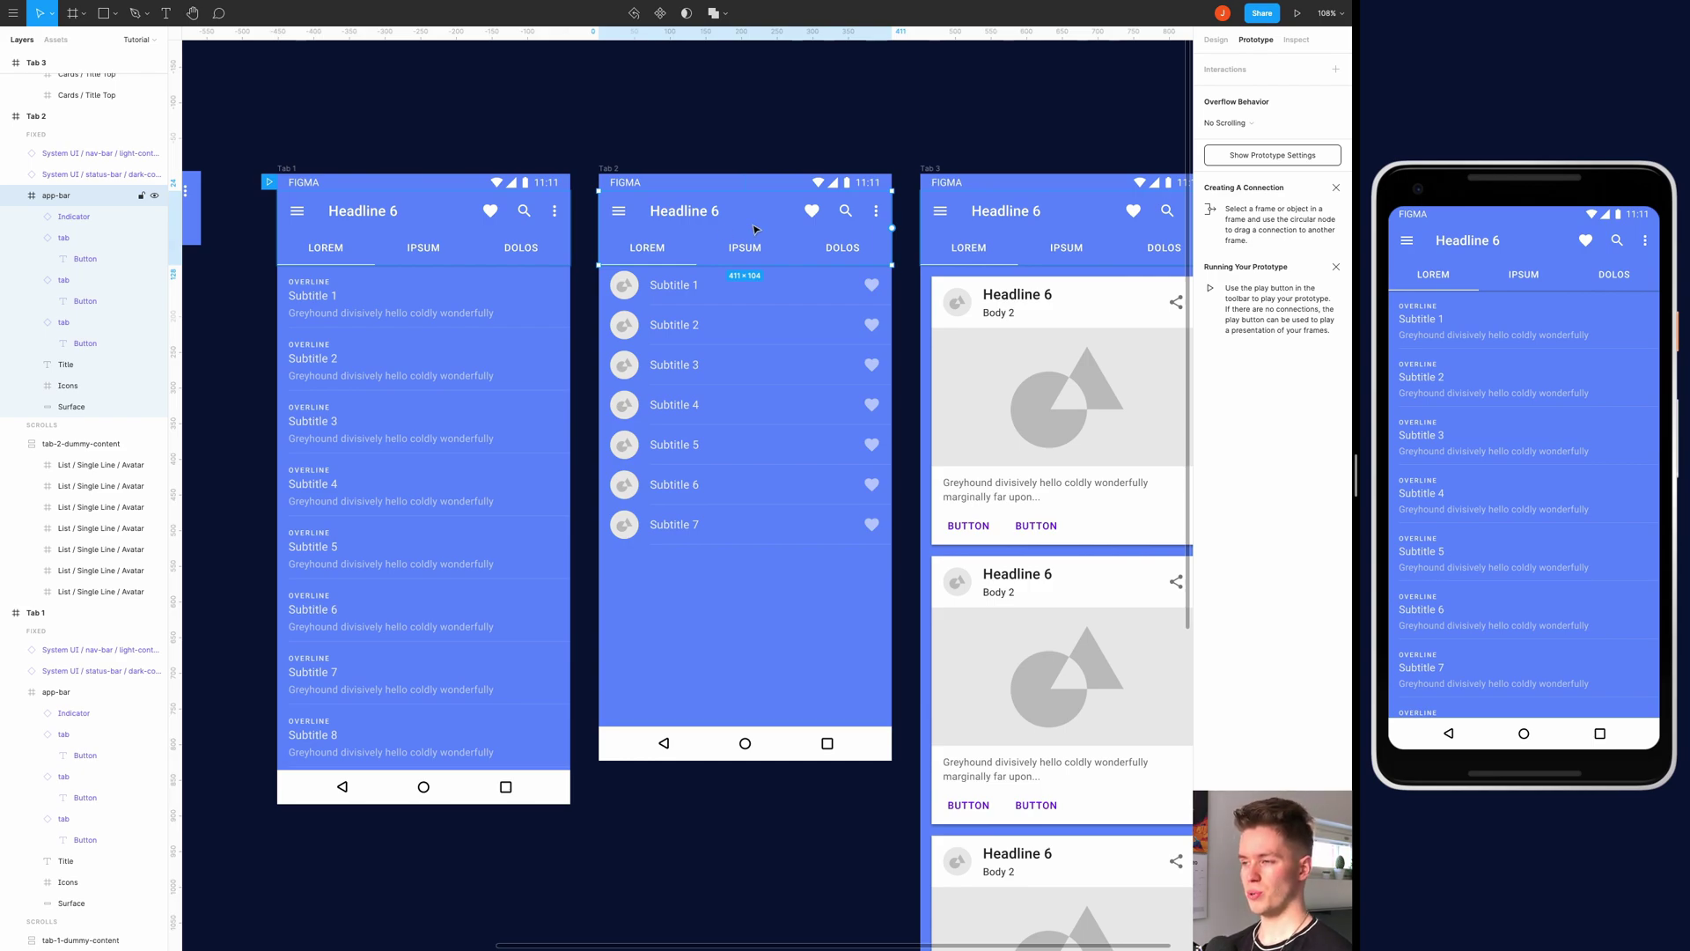
pyautogui.click(1215, 41)
pyautogui.hscroll(-3, 493, 229)
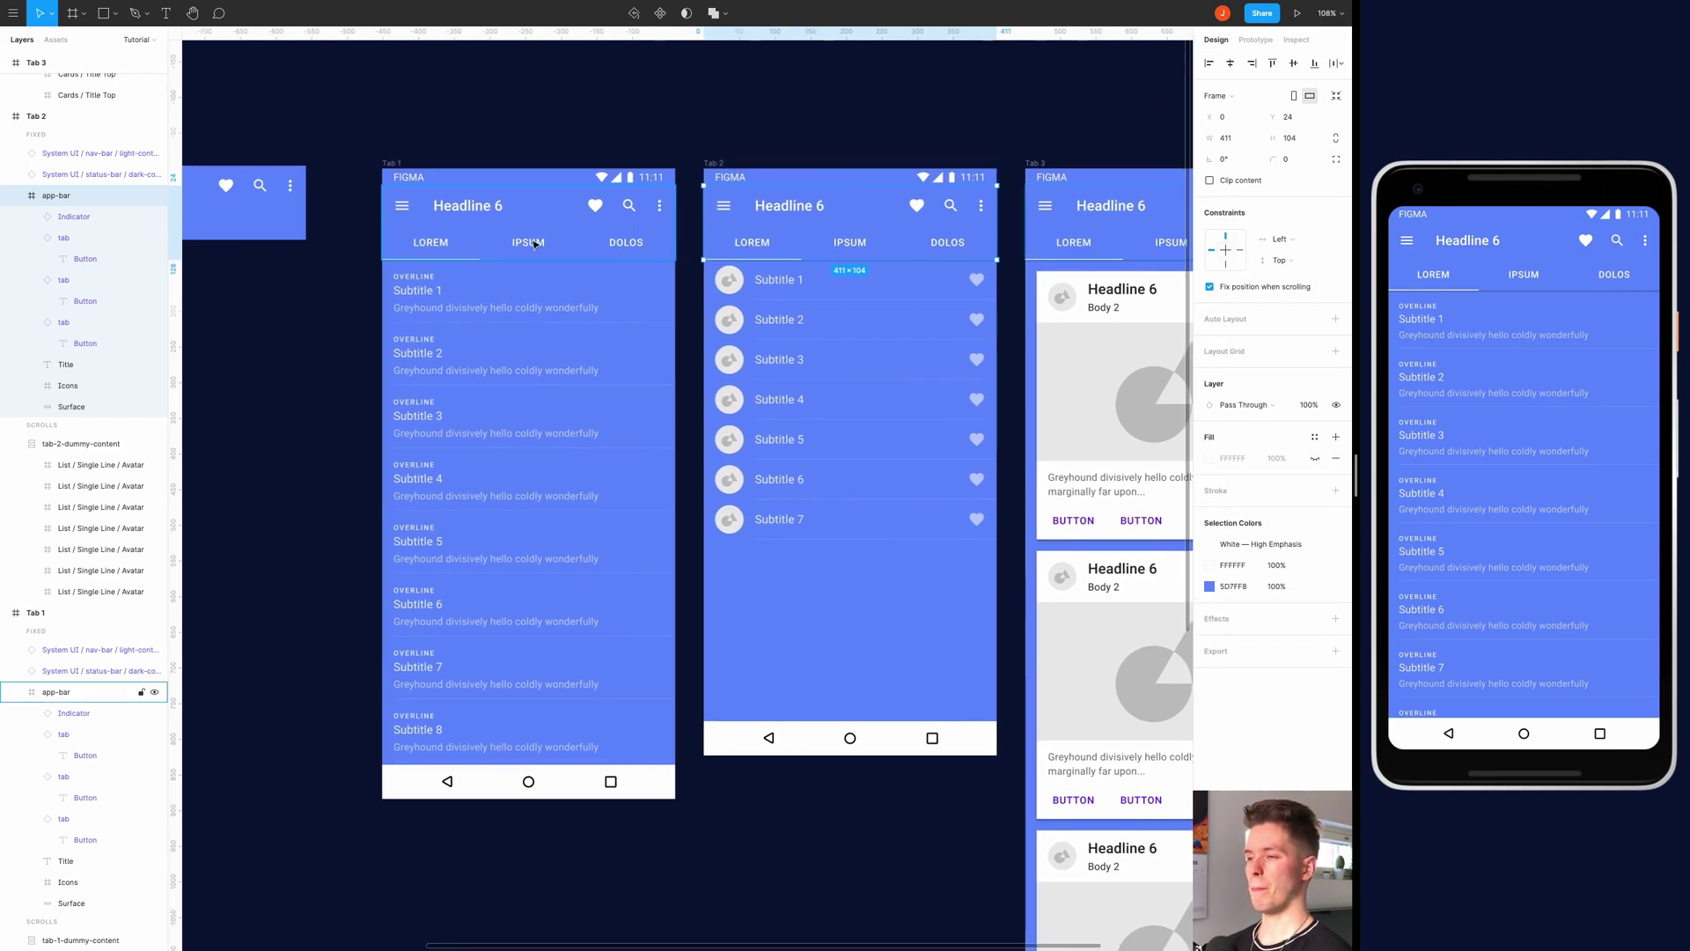
pyautogui.scroll(3, 520, 246)
pyautogui.hscroll(3, 736, 275)
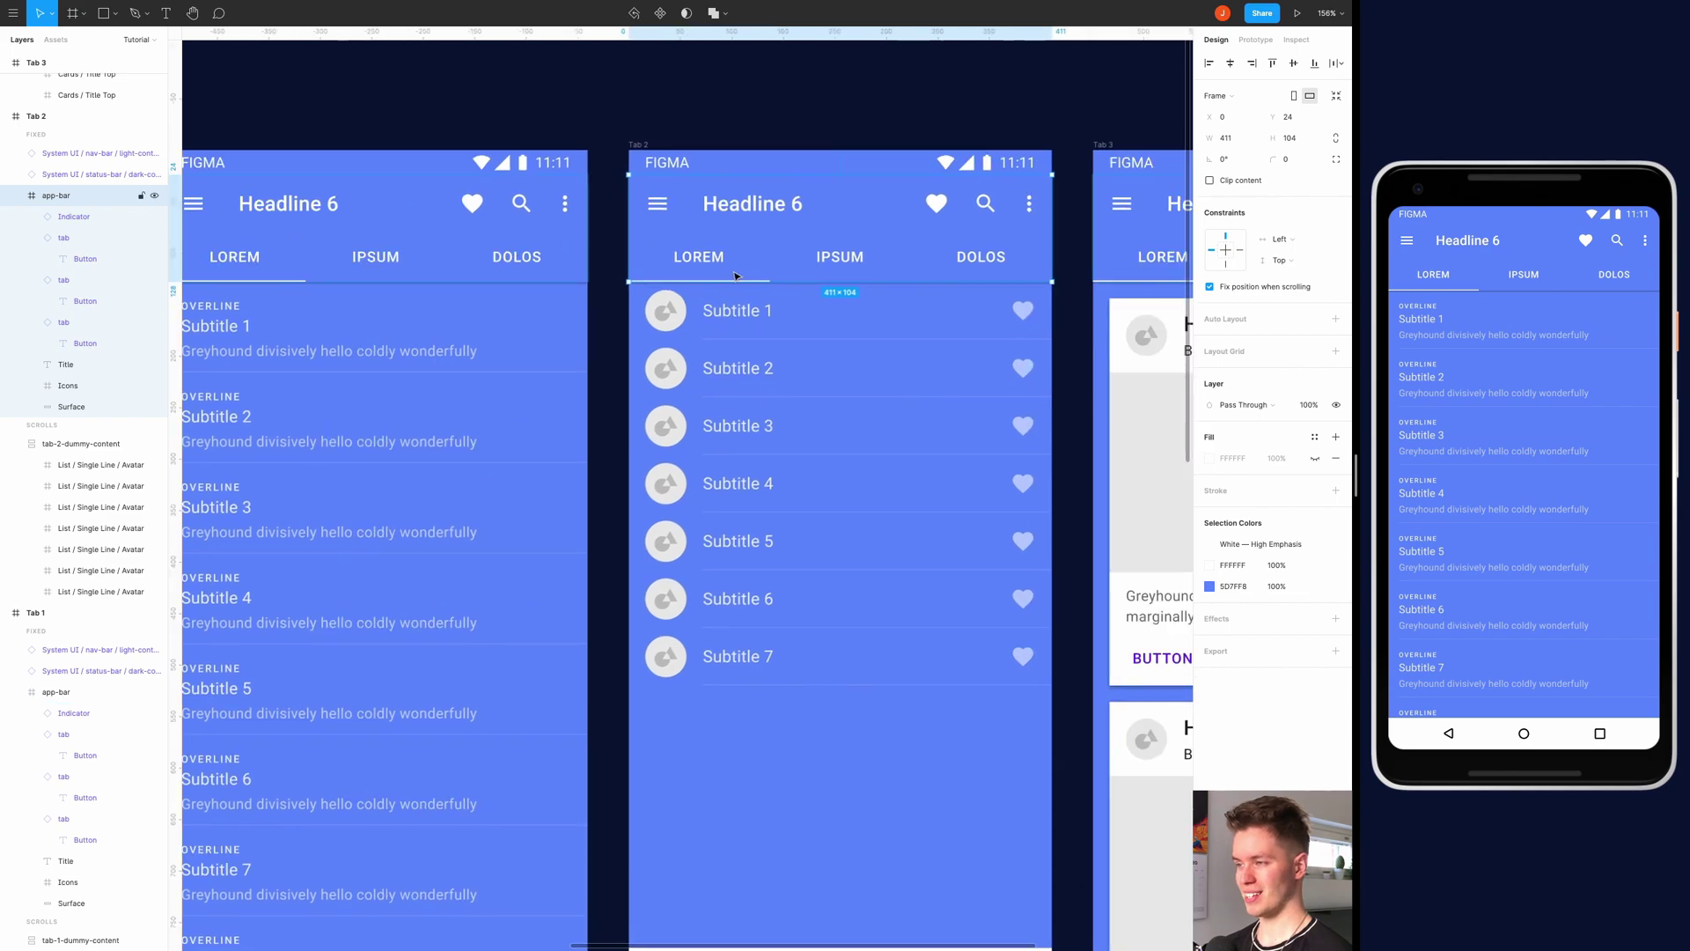
pyautogui.click(740, 272)
pyautogui.scroll(5, 744, 270)
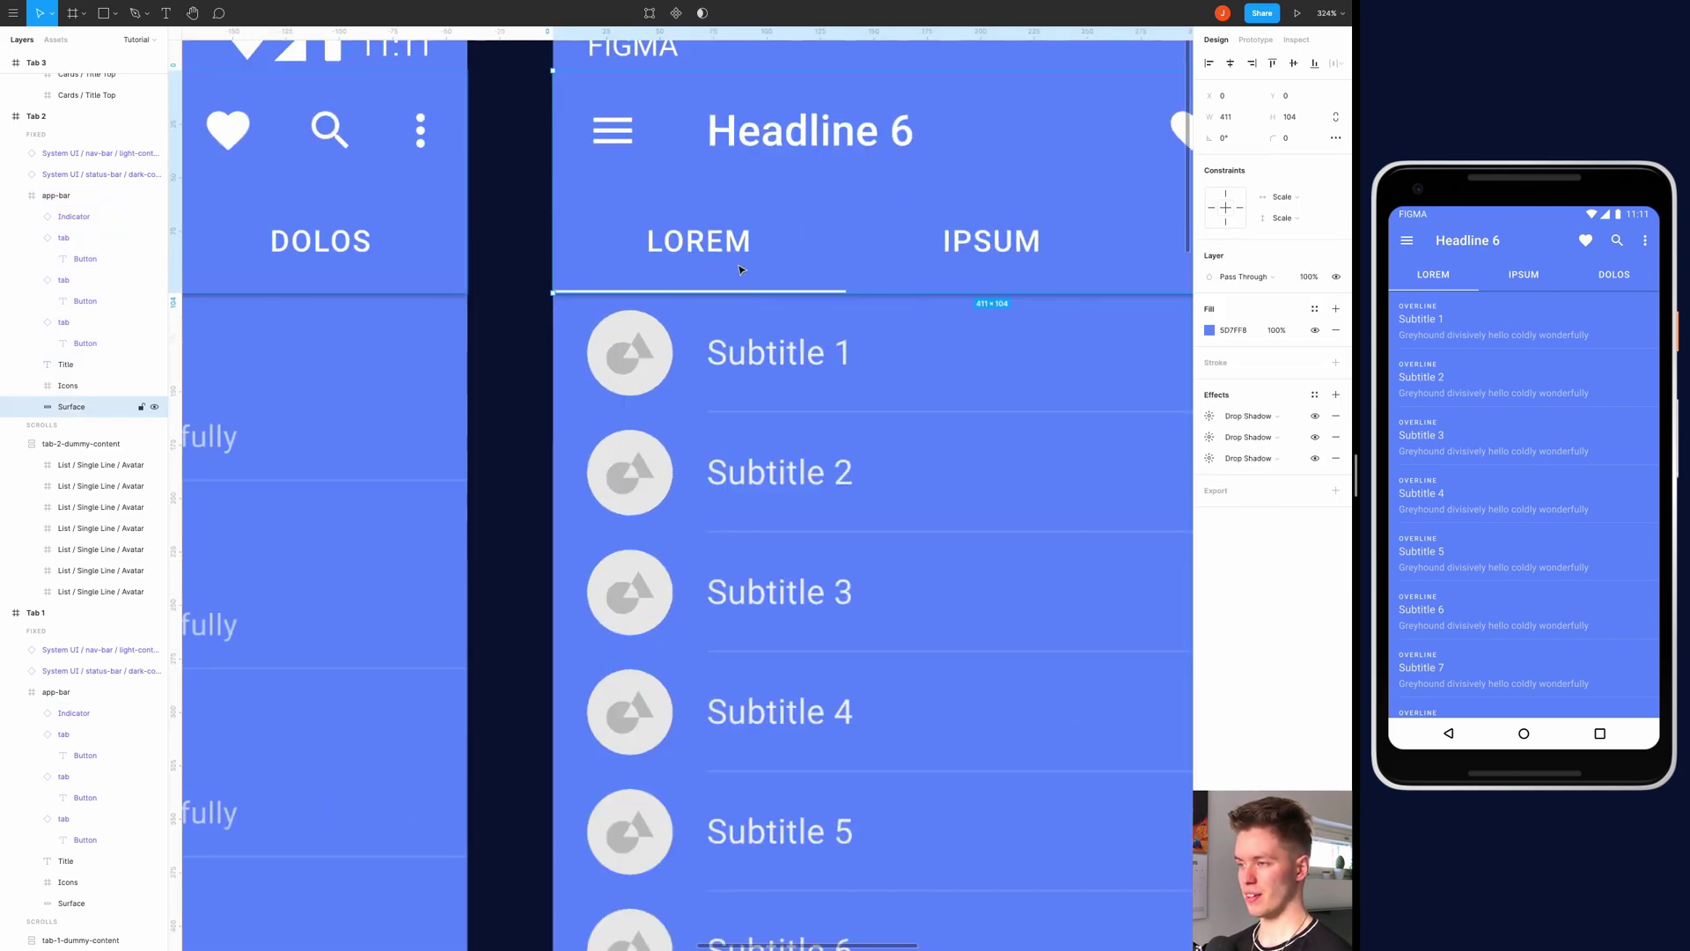
pyautogui.click(765, 266)
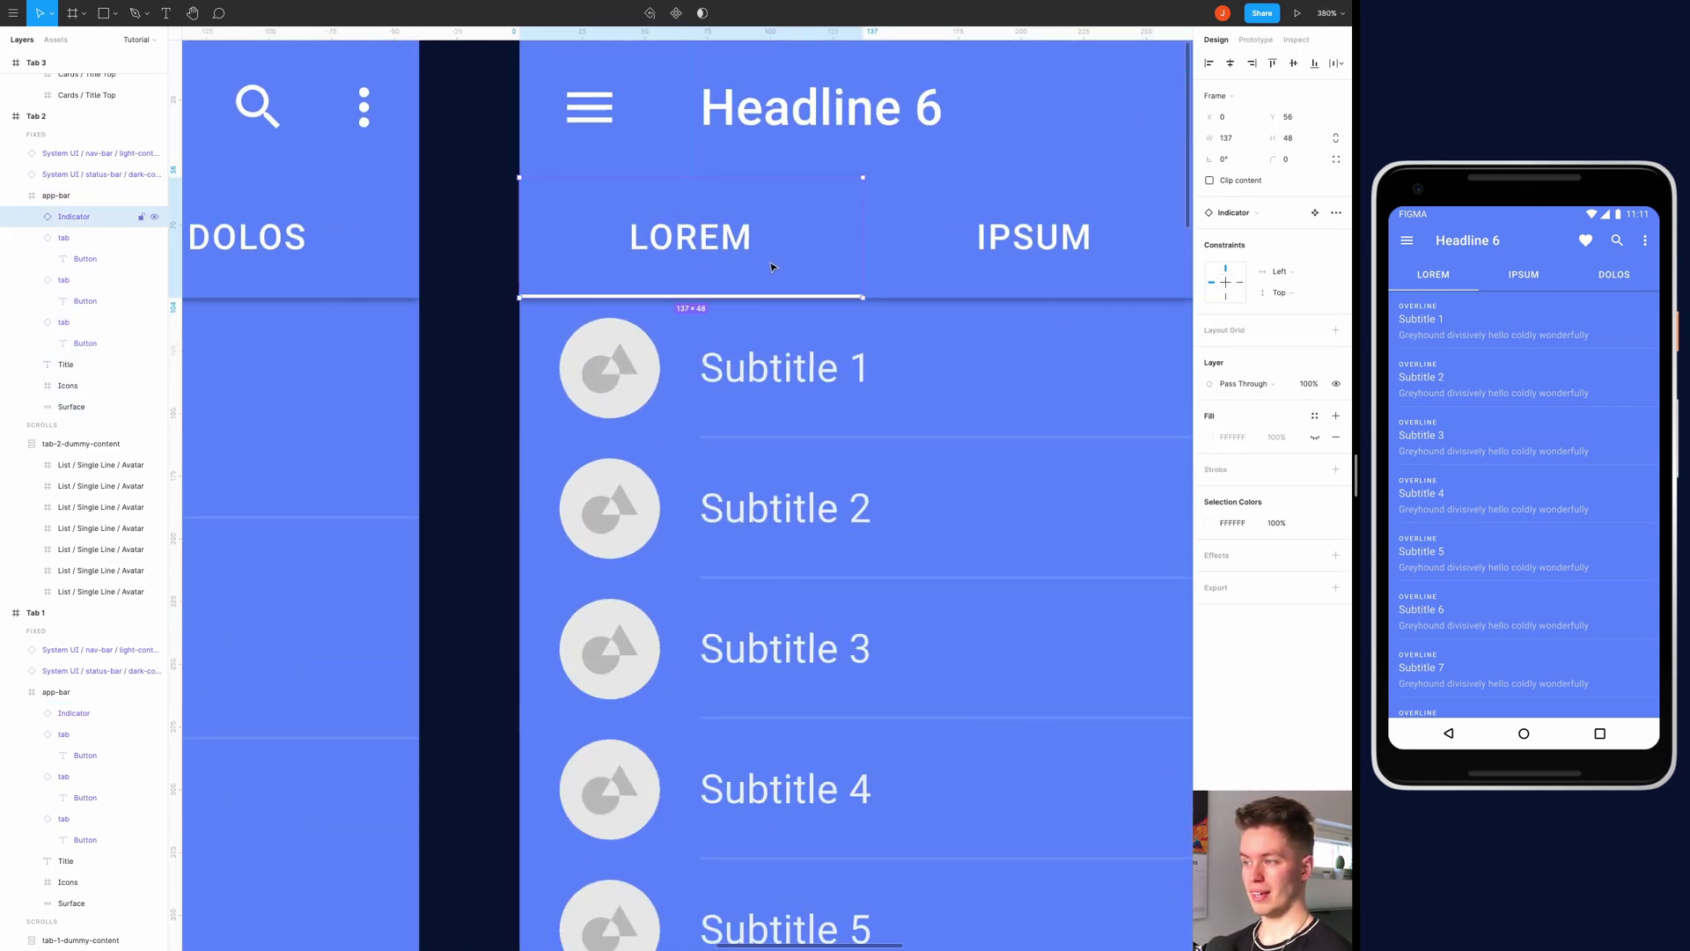
pyautogui.hscroll(3, 770, 267)
pyautogui.scroll(-2, 567, 279)
pyautogui.hscroll(1, 573, 275)
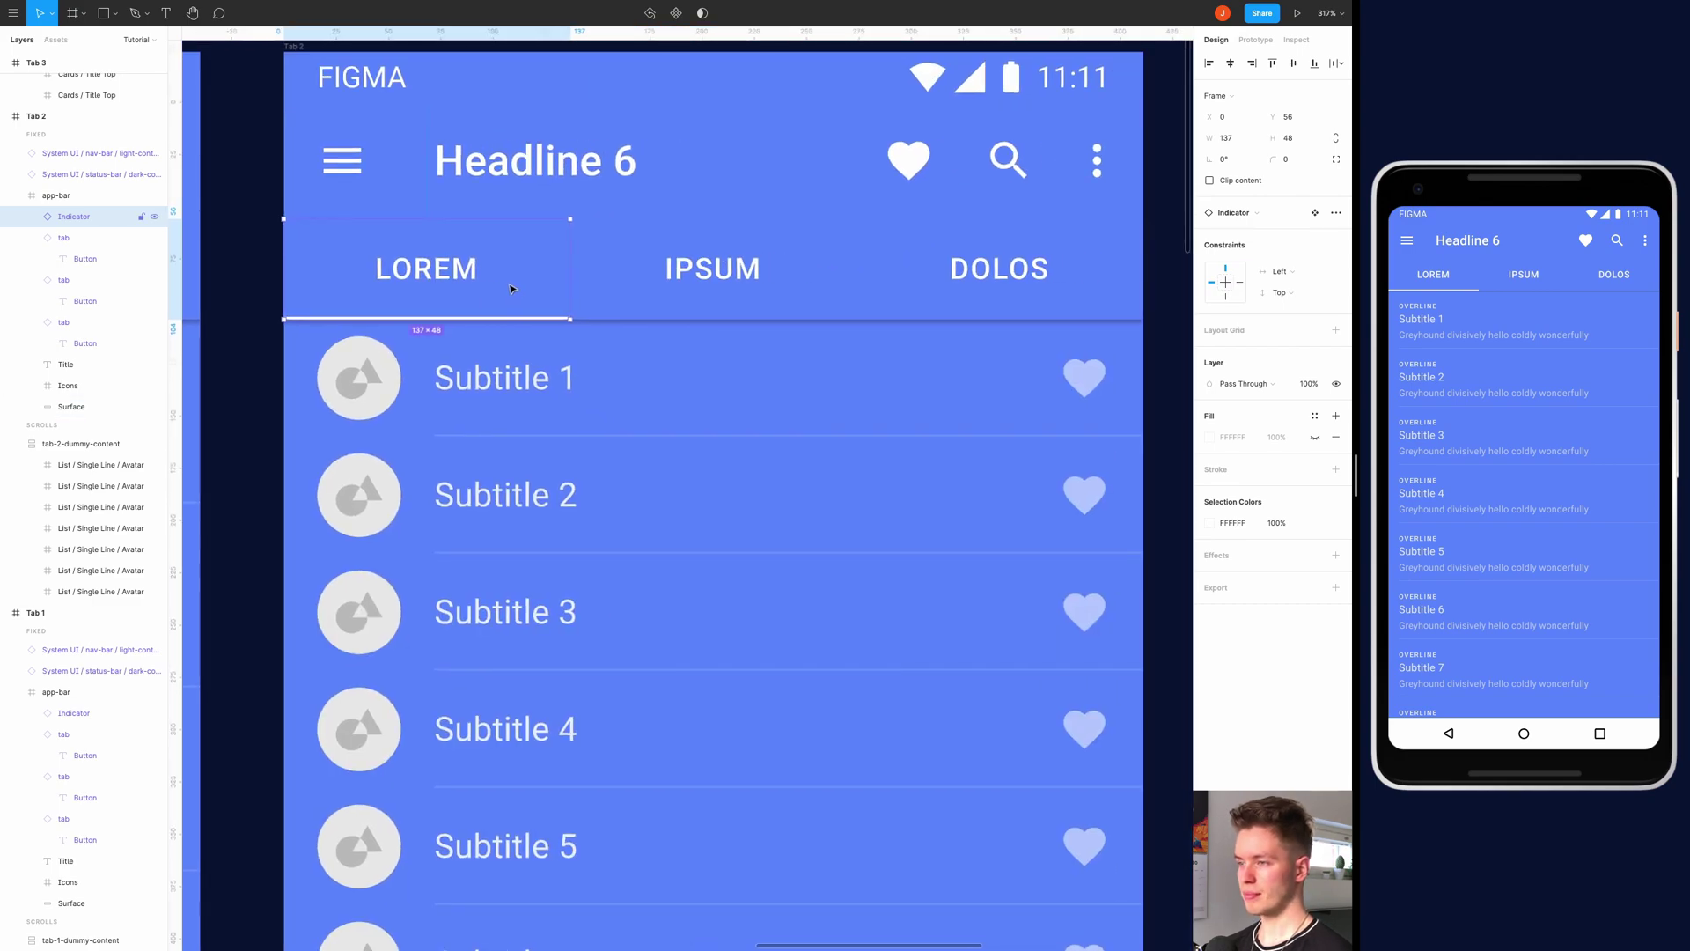
pyautogui.moveTo(511, 288); pyautogui.dragTo(797, 292)
# Move Tab 3's Indicator underline to sit under DOLOS (x 274)
pyautogui.hscroll(1, 797, 291)
pyautogui.scroll(-3, 774, 295)
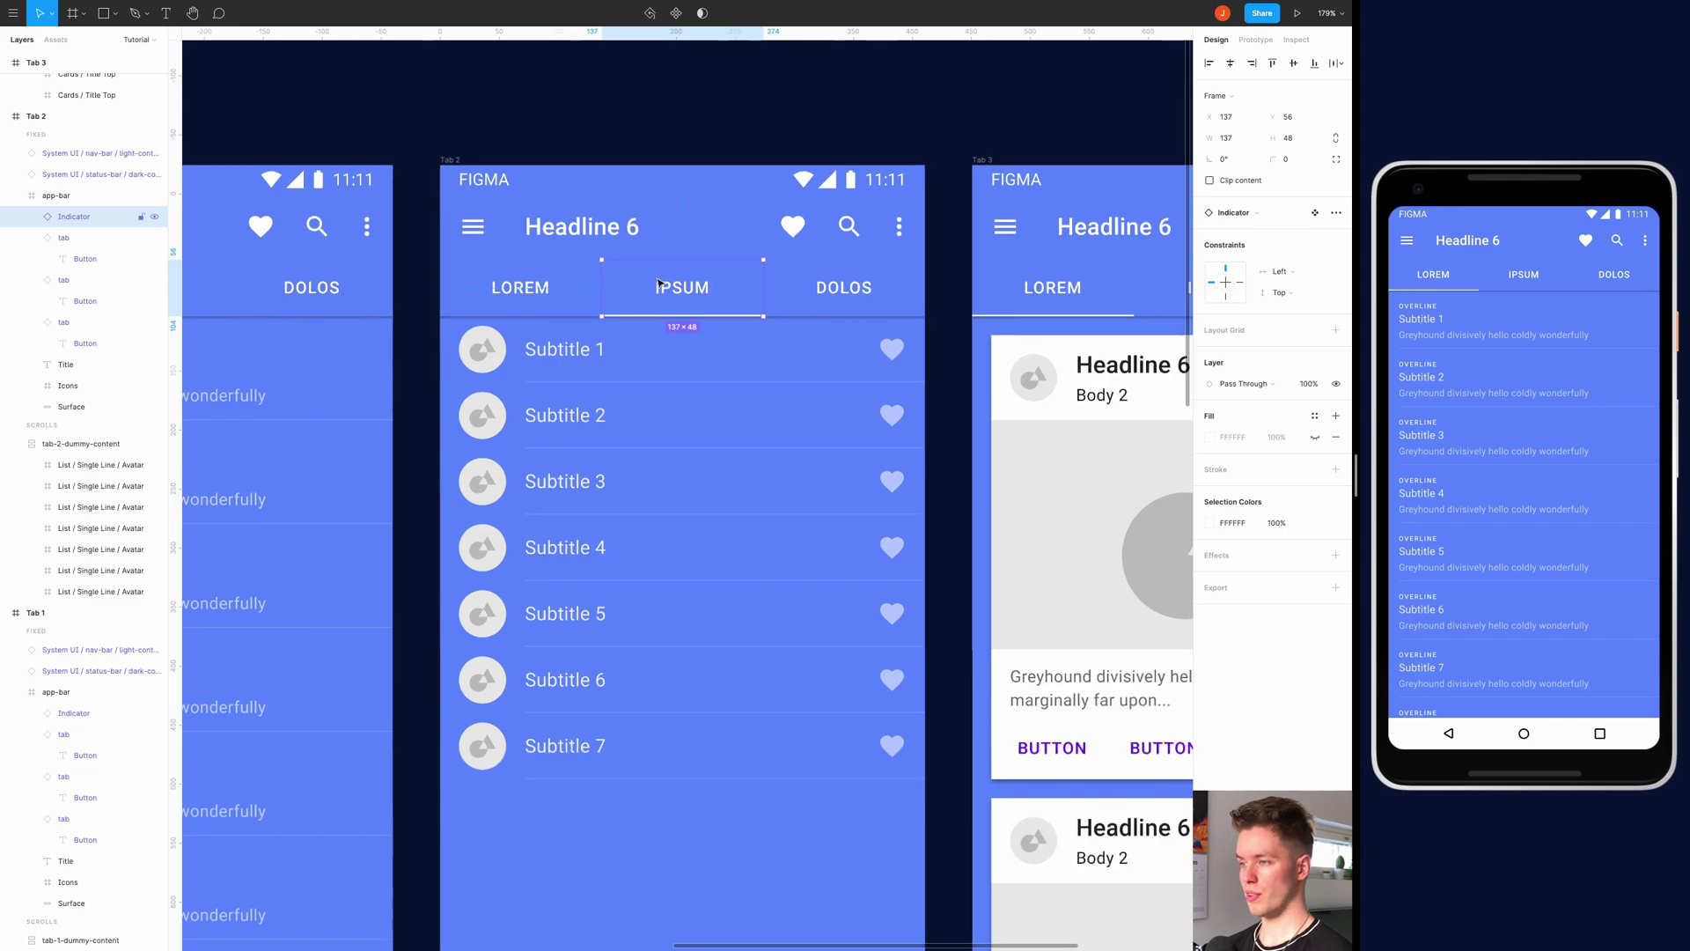
pyautogui.hscroll(10, 660, 289)
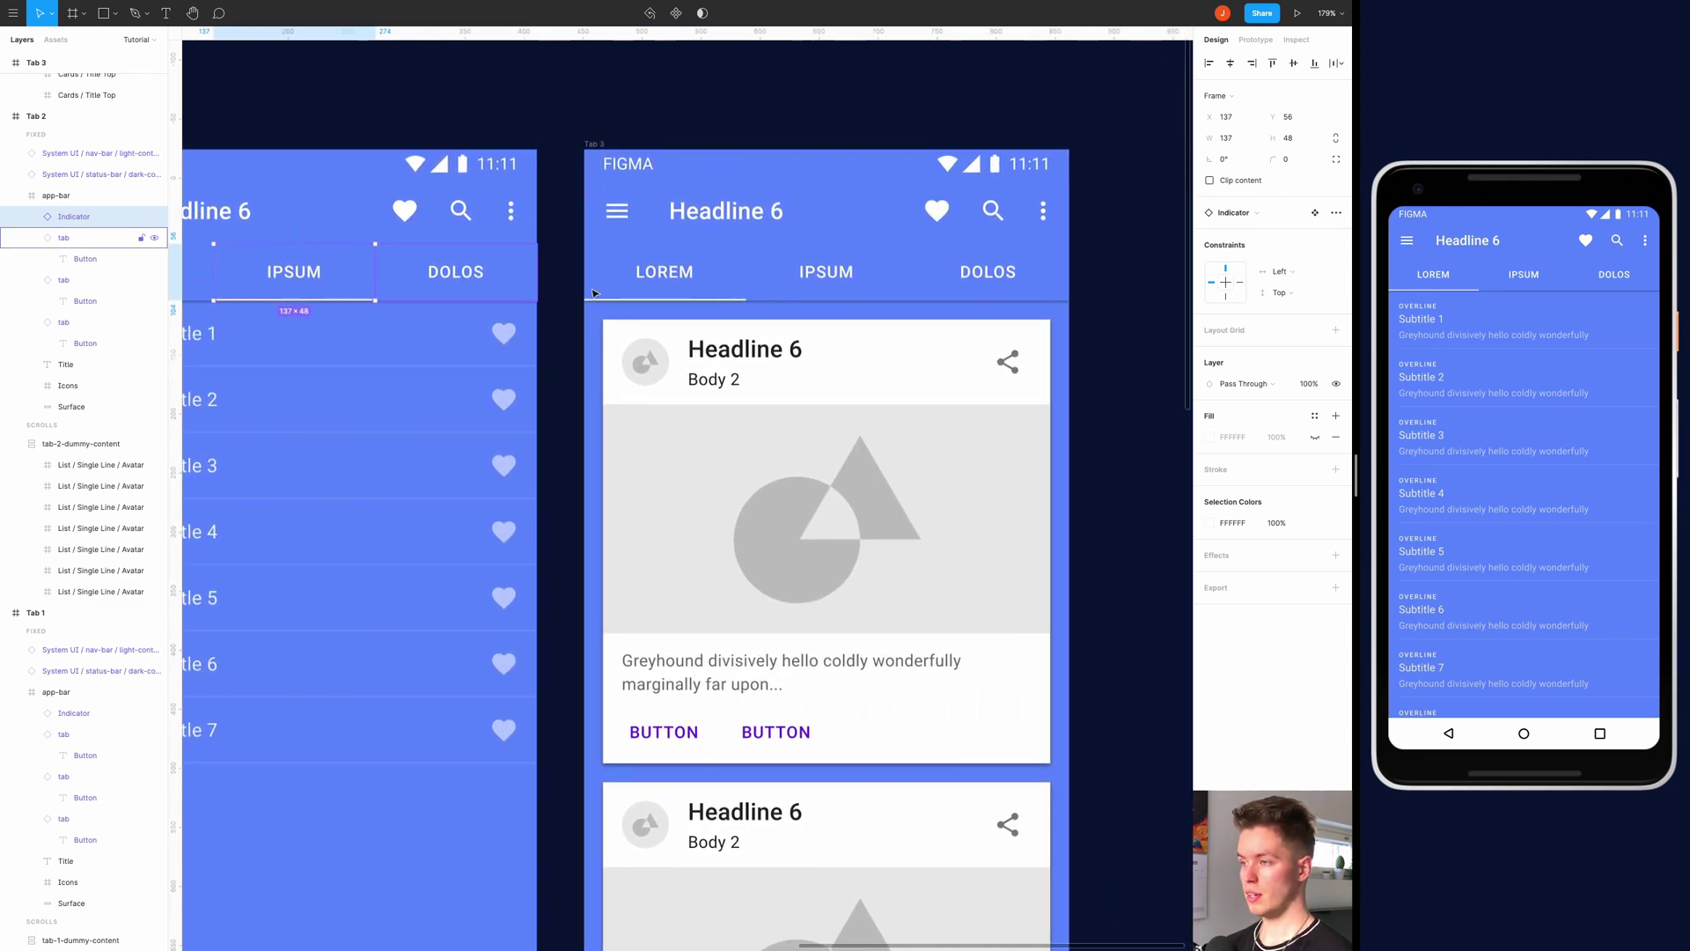
pyautogui.click(602, 288)
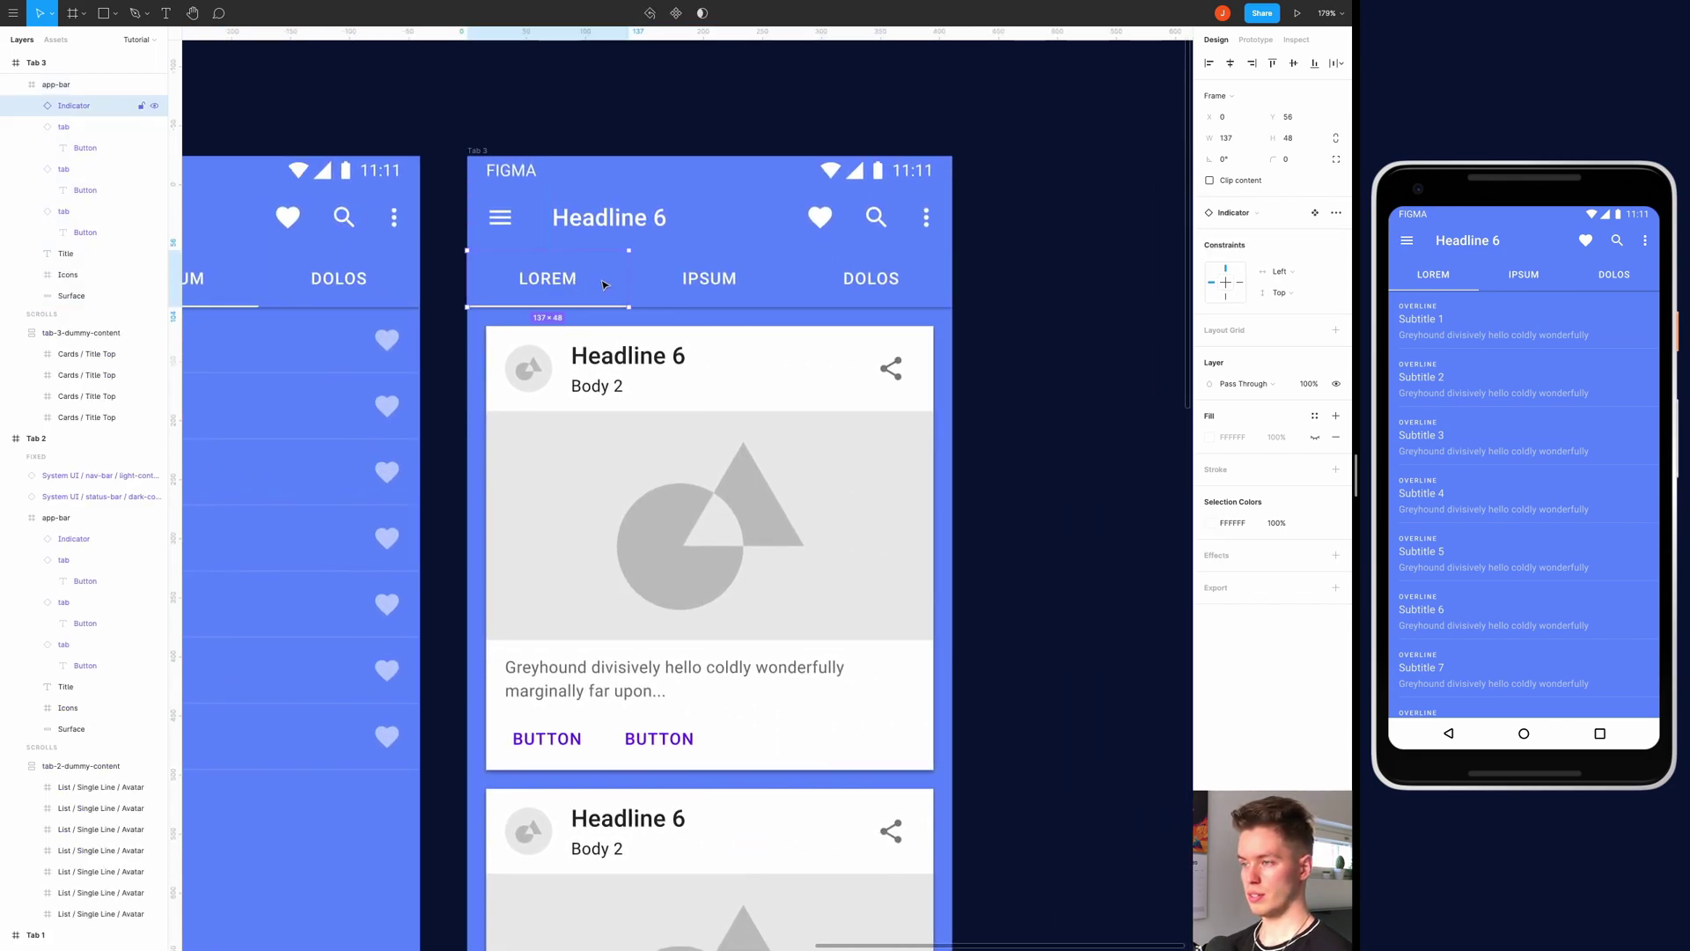
pyautogui.moveTo(605, 284); pyautogui.dragTo(933, 286)
# Fade Tab 3's IPSUM and LOREM tabs to 50% opacity
pyautogui.hscroll(-2, 842, 276)
pyautogui.click(802, 279)
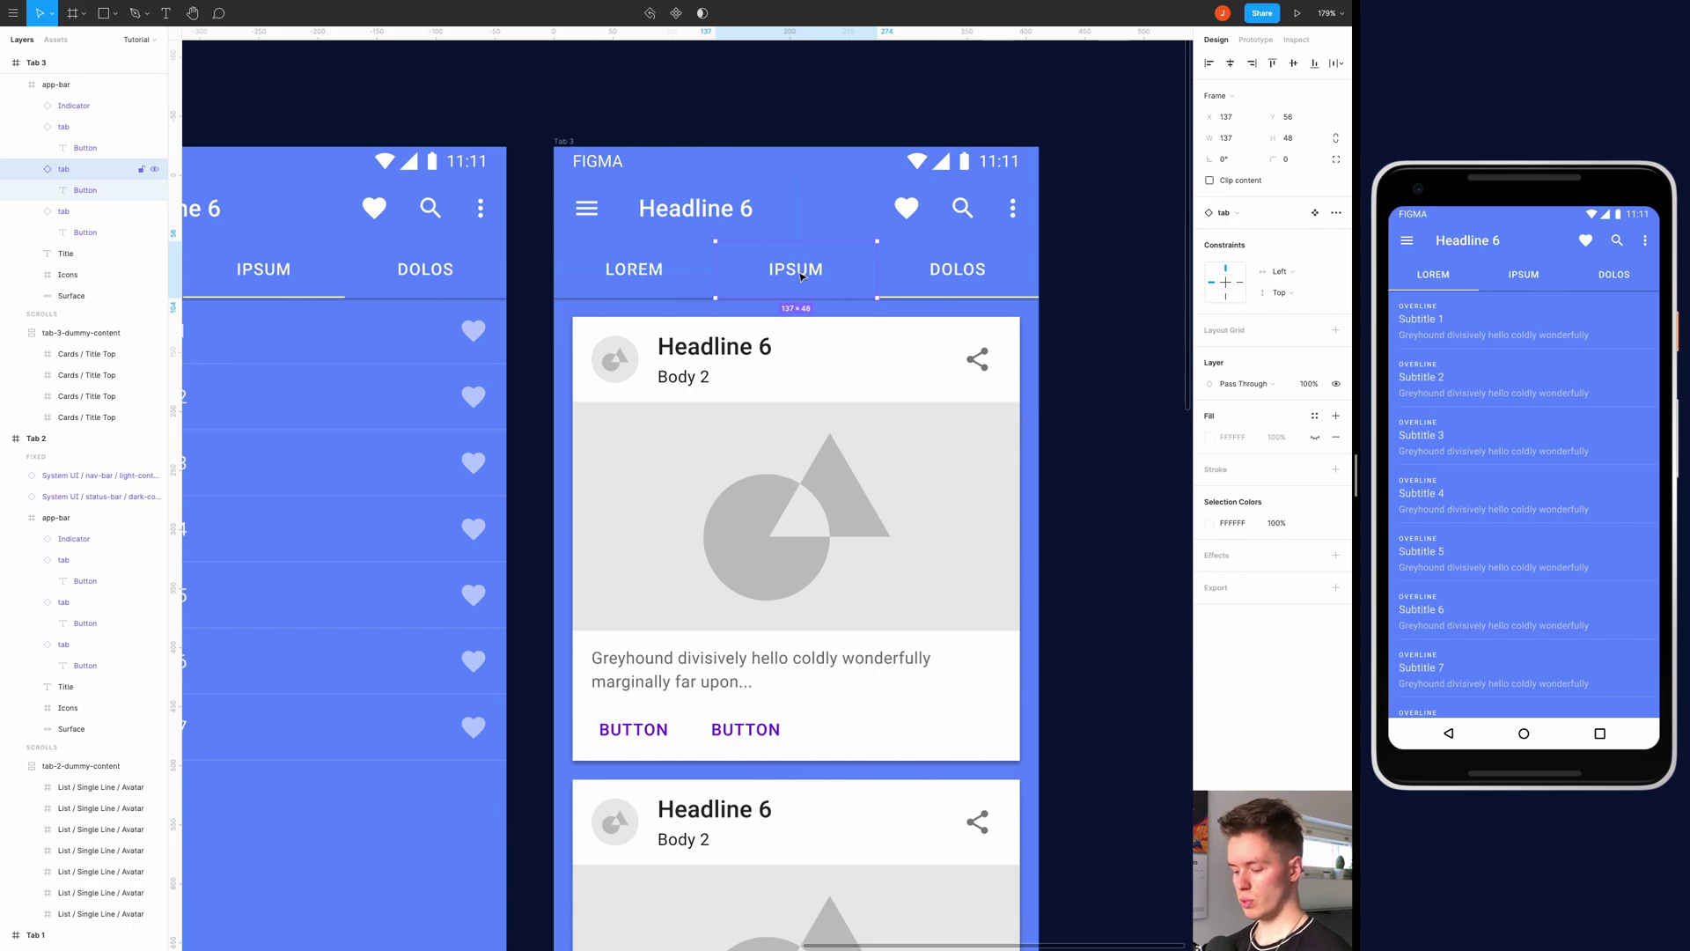
pyautogui.press('5')
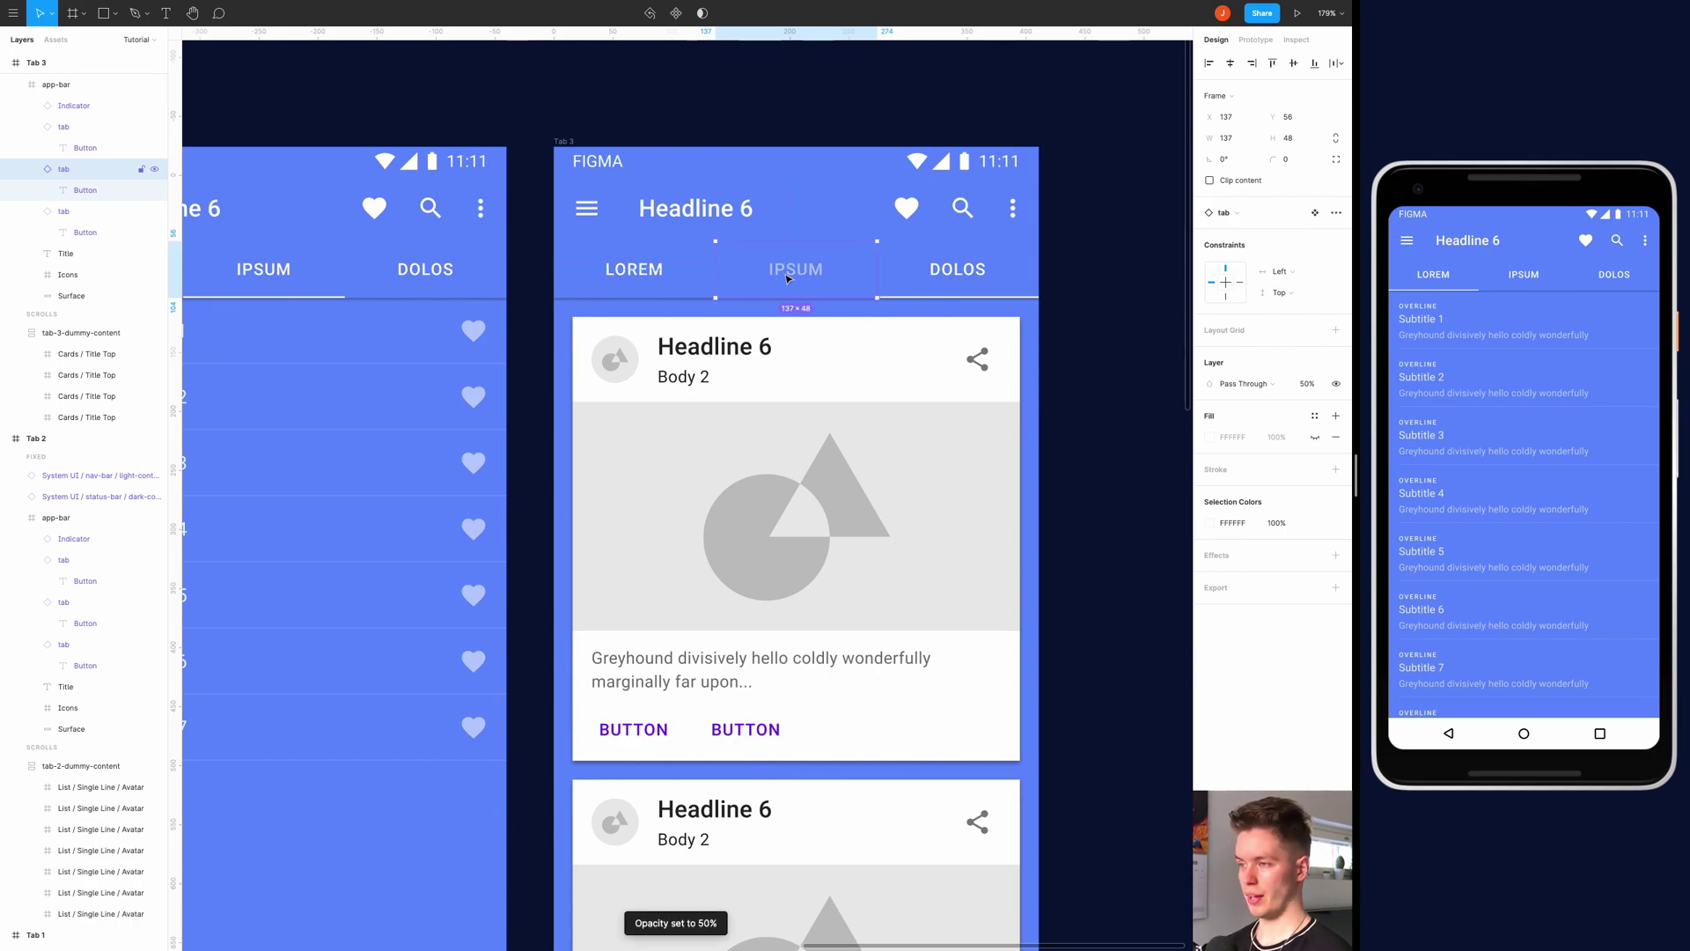
pyautogui.click(653, 274)
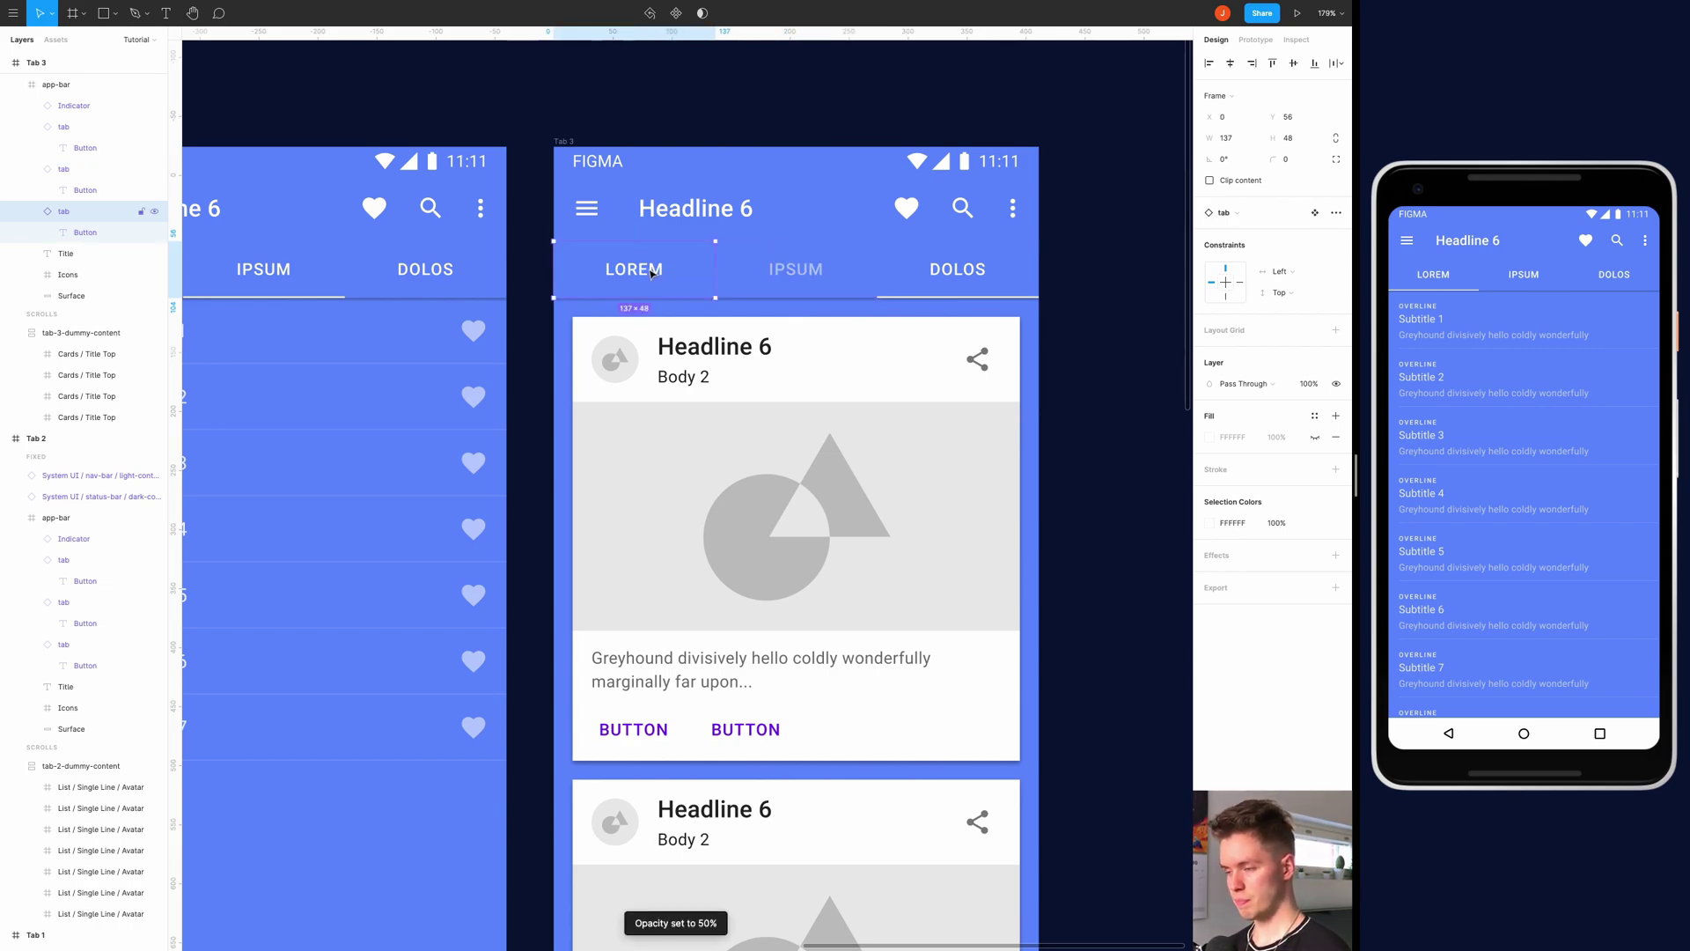
pyautogui.press('5')
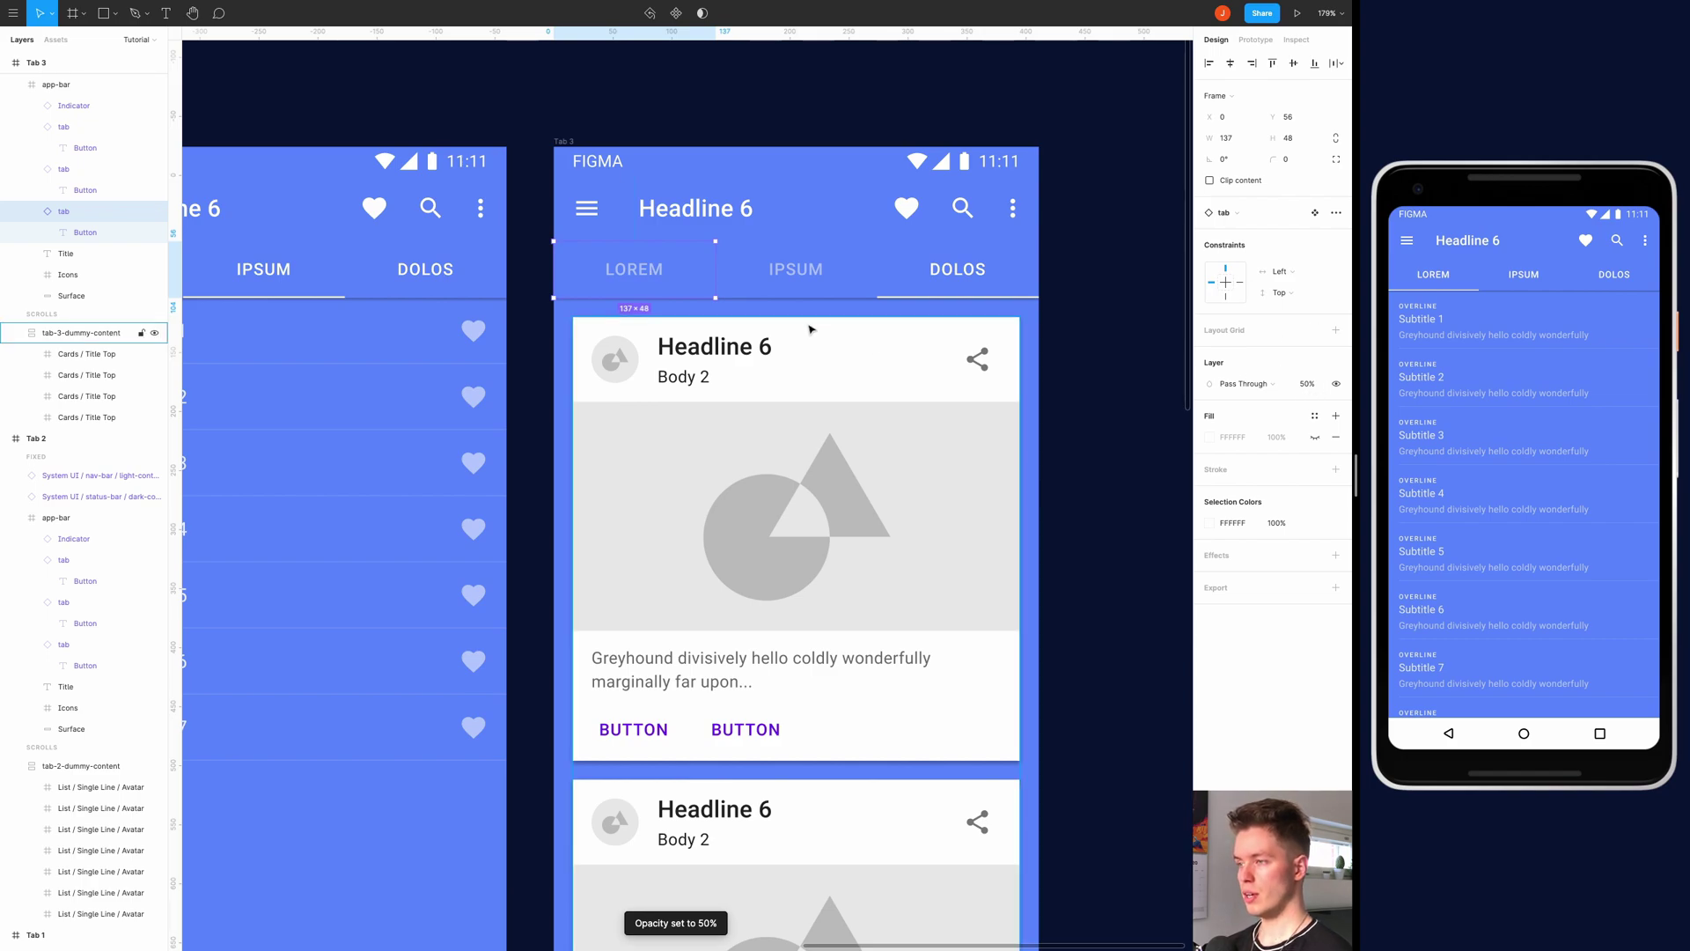
pyautogui.click(766, 287)
pyautogui.press('Tab')
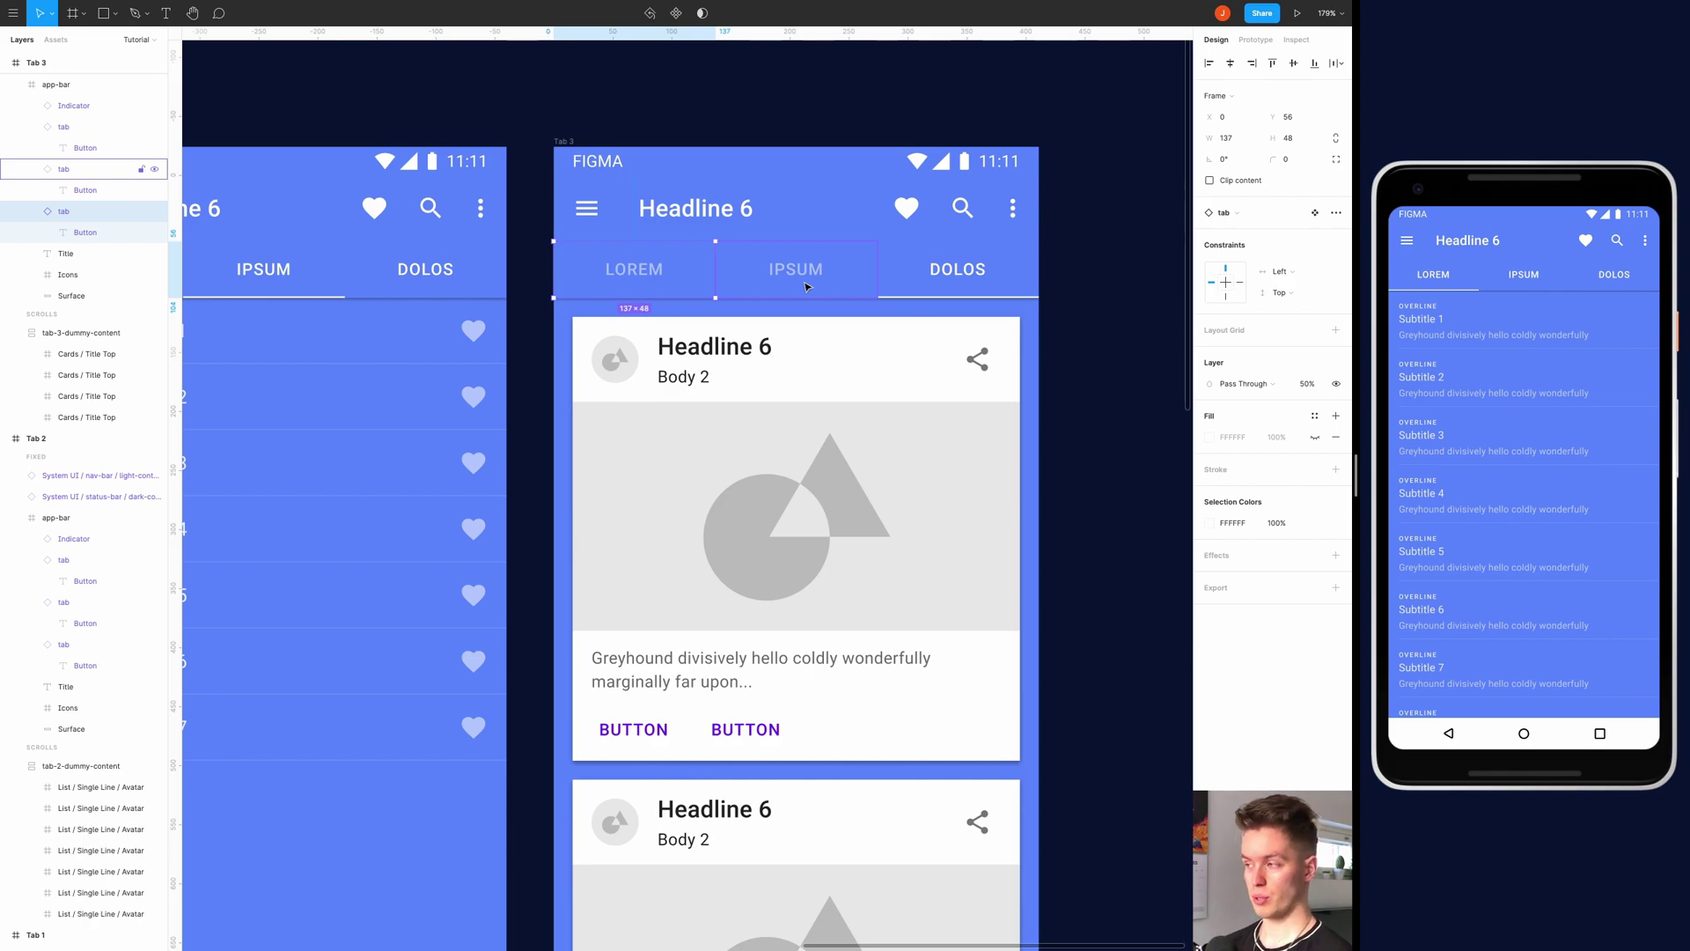
pyautogui.click(748, 288)
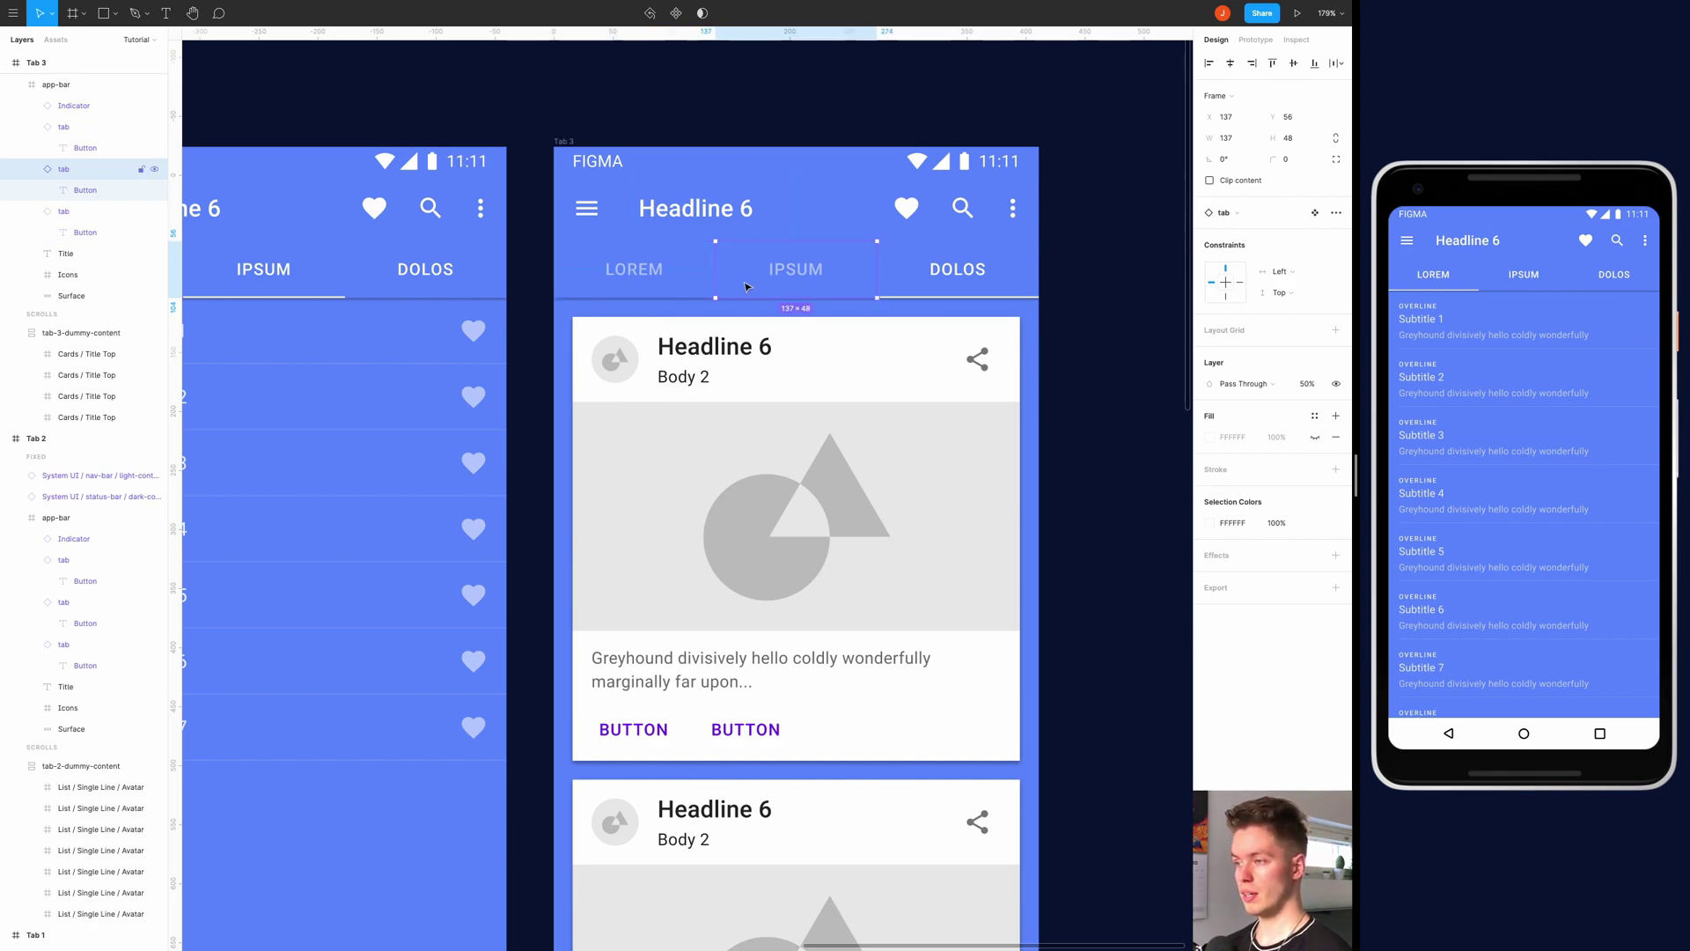
pyautogui.press('8')
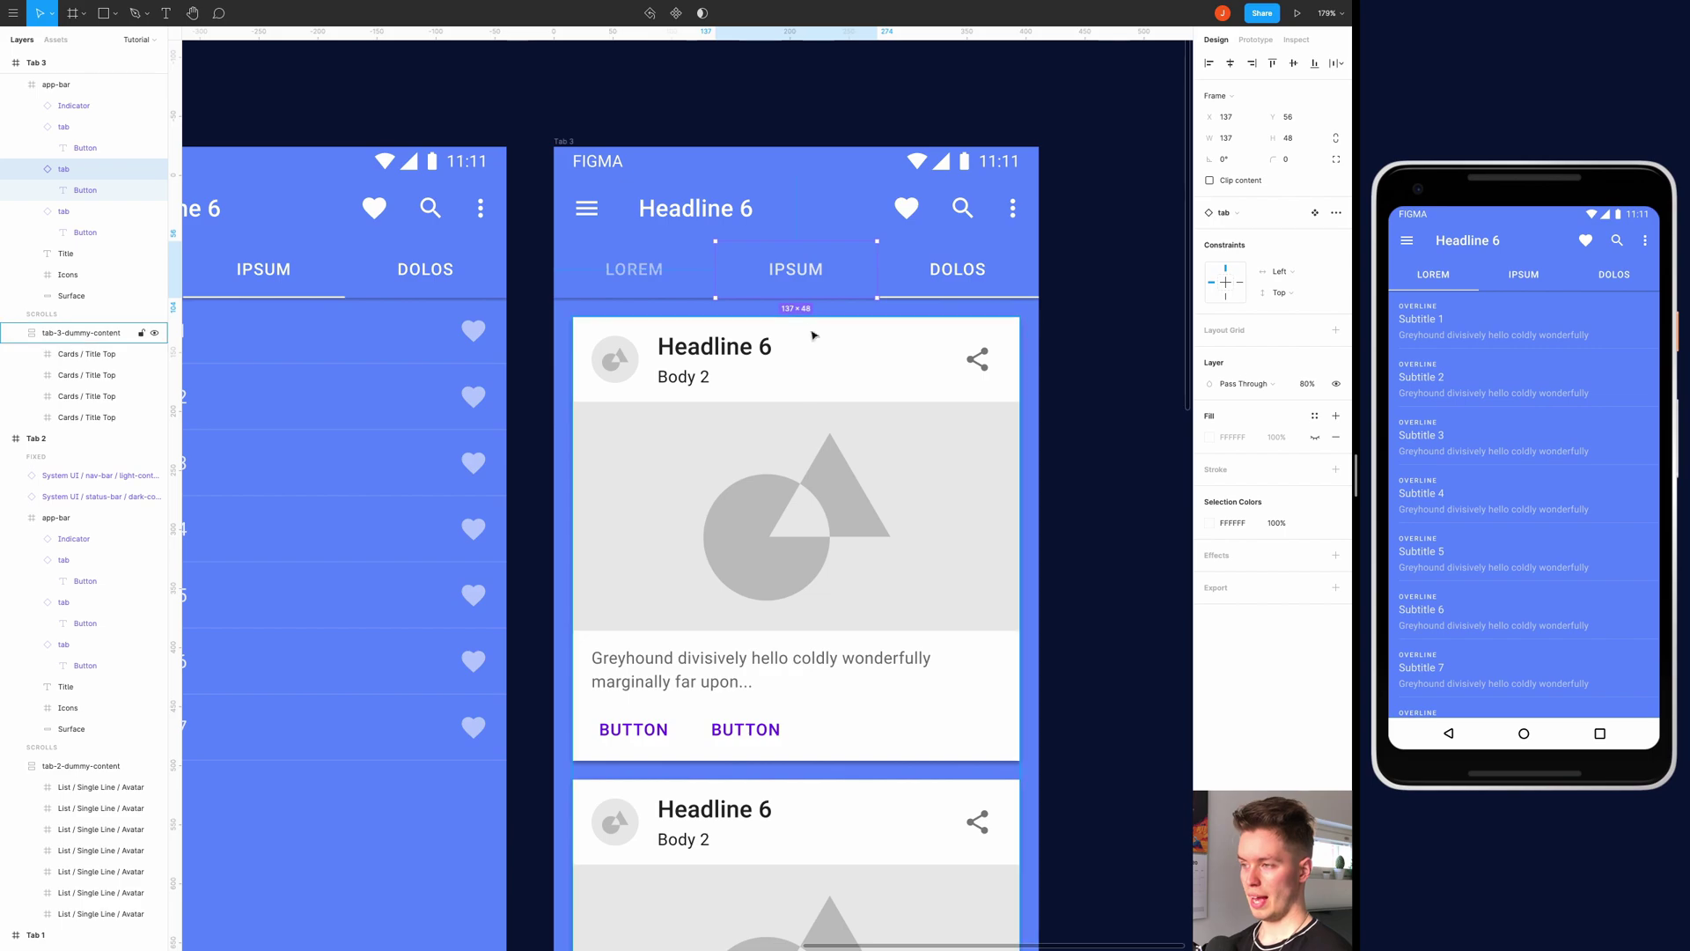
pyautogui.press('1')
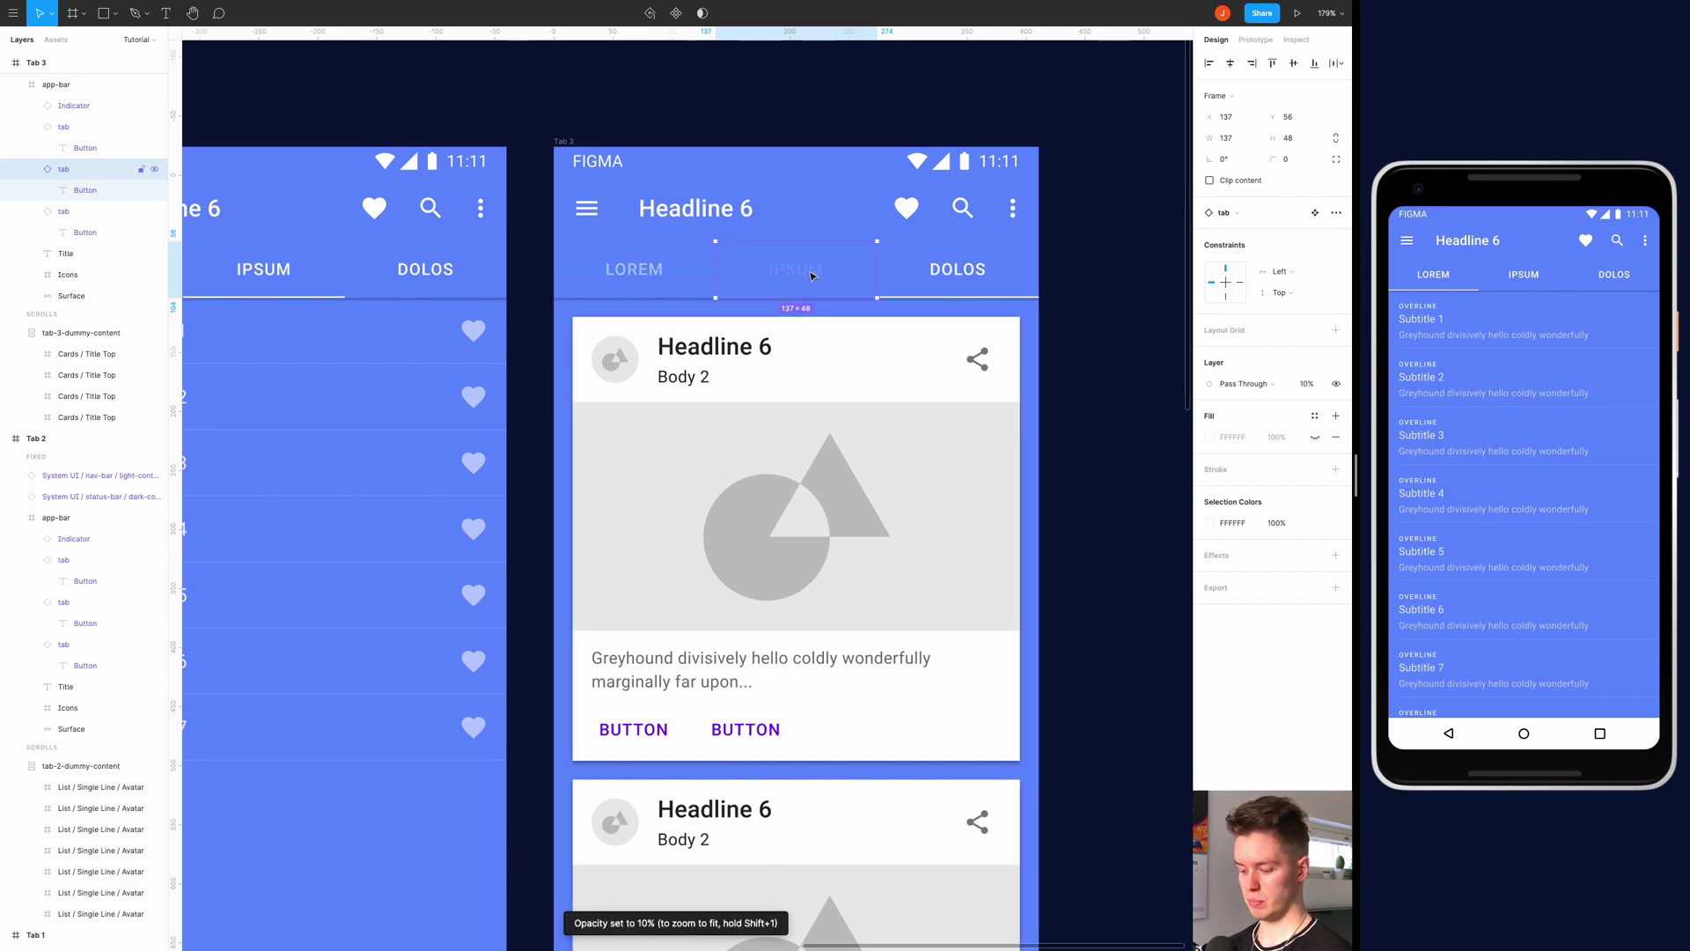
pyautogui.press('5')
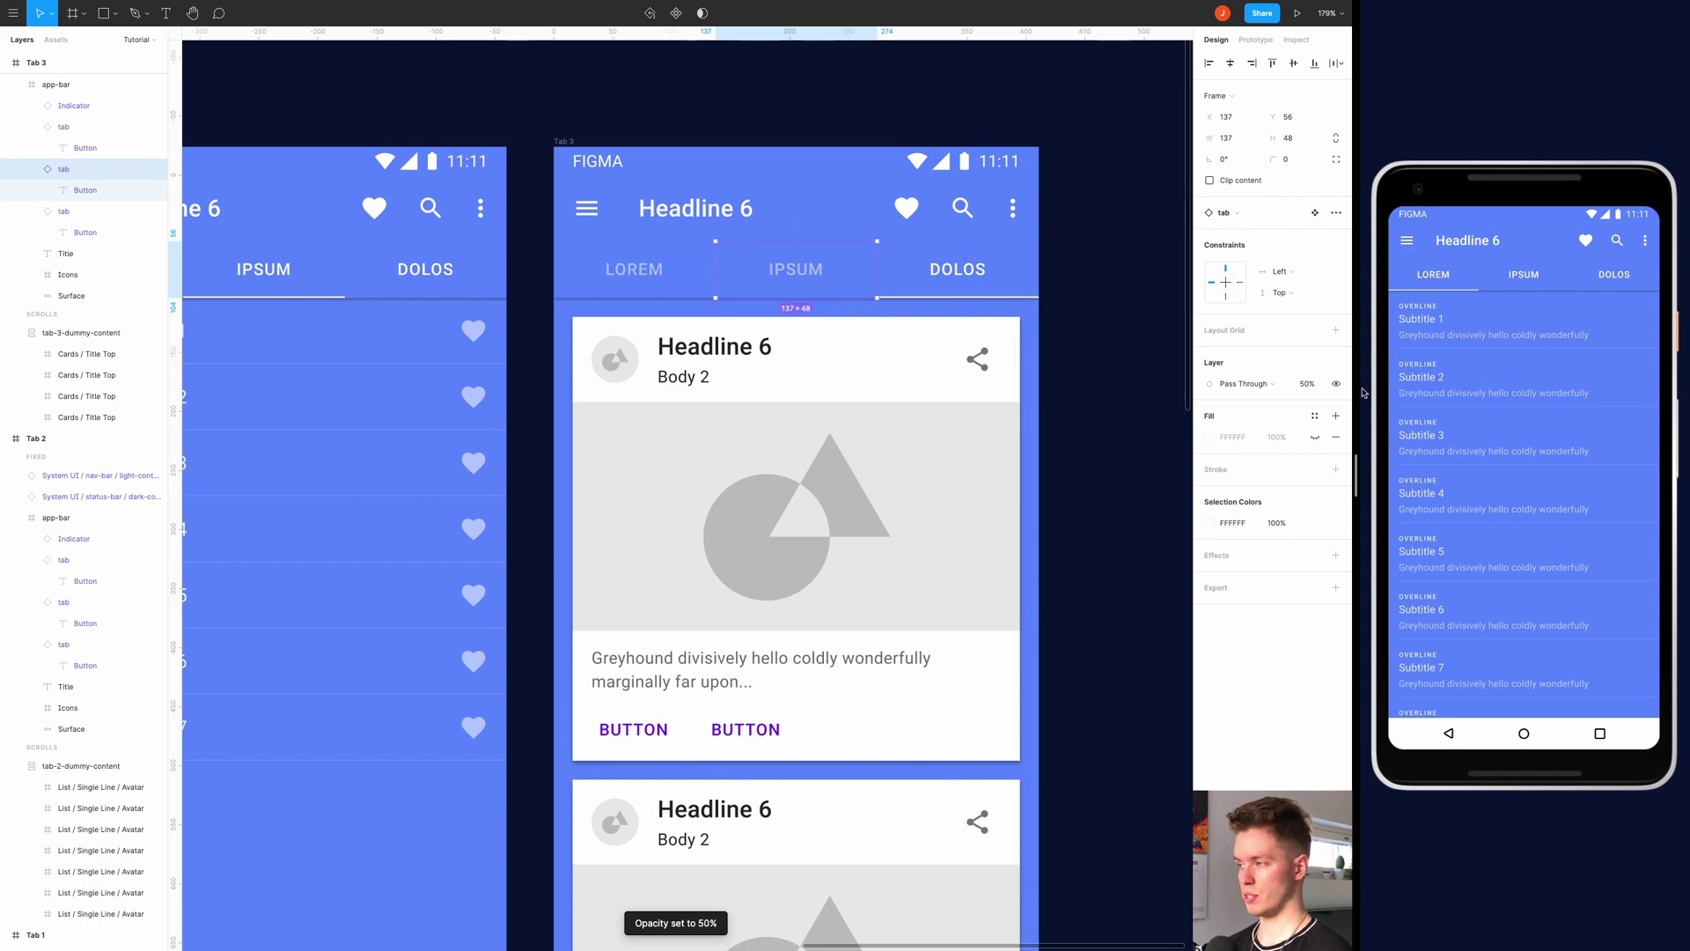
# Fade Tab 2's DOLOS and LOREM tabs to 50% opacity
pyautogui.hscroll(-5, 788, 287)
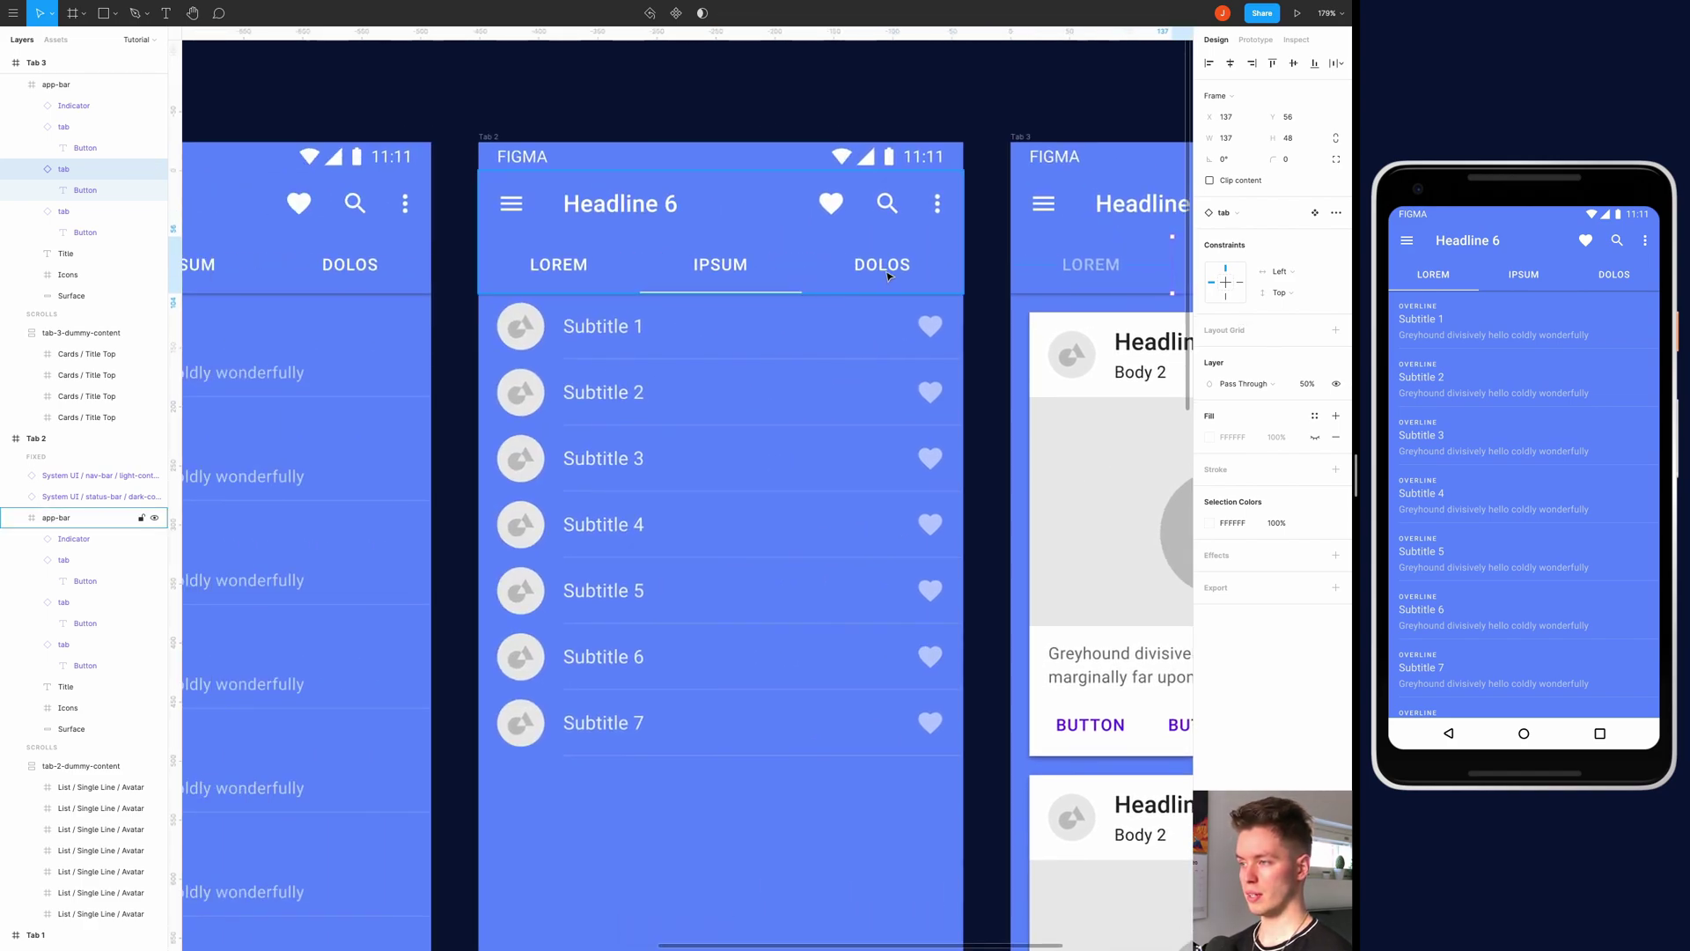
pyautogui.click(889, 276)
pyautogui.press('5')
pyautogui.hscroll(-1, 792, 272)
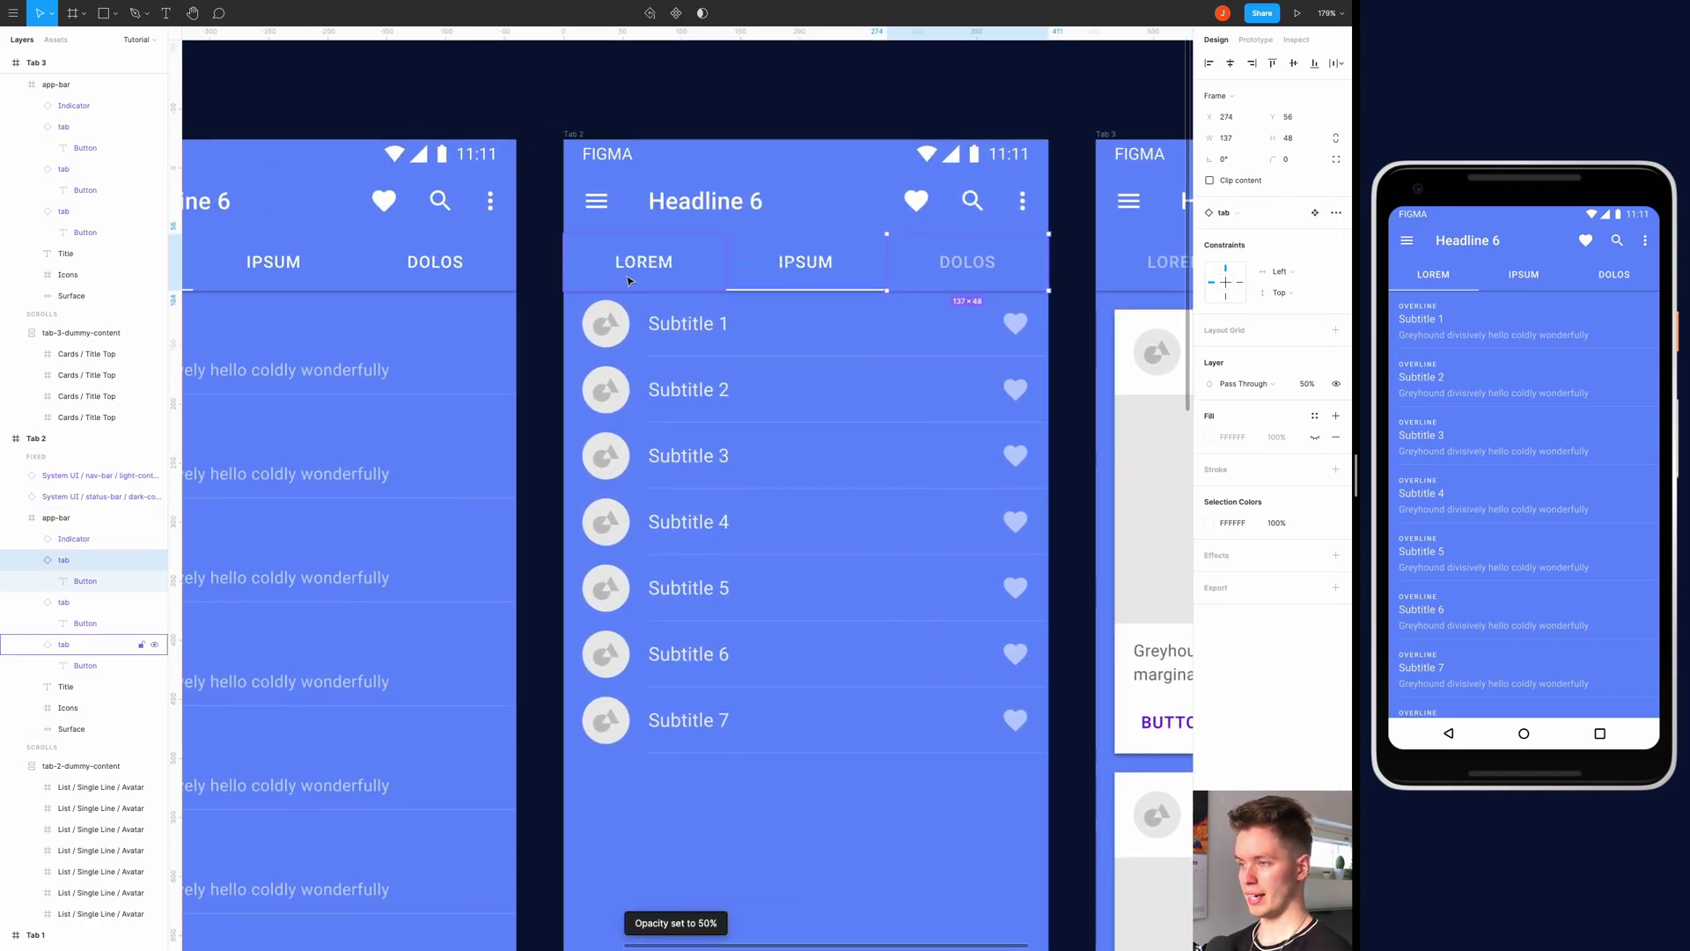
pyautogui.doubleClick(659, 277)
pyautogui.press('Escape')
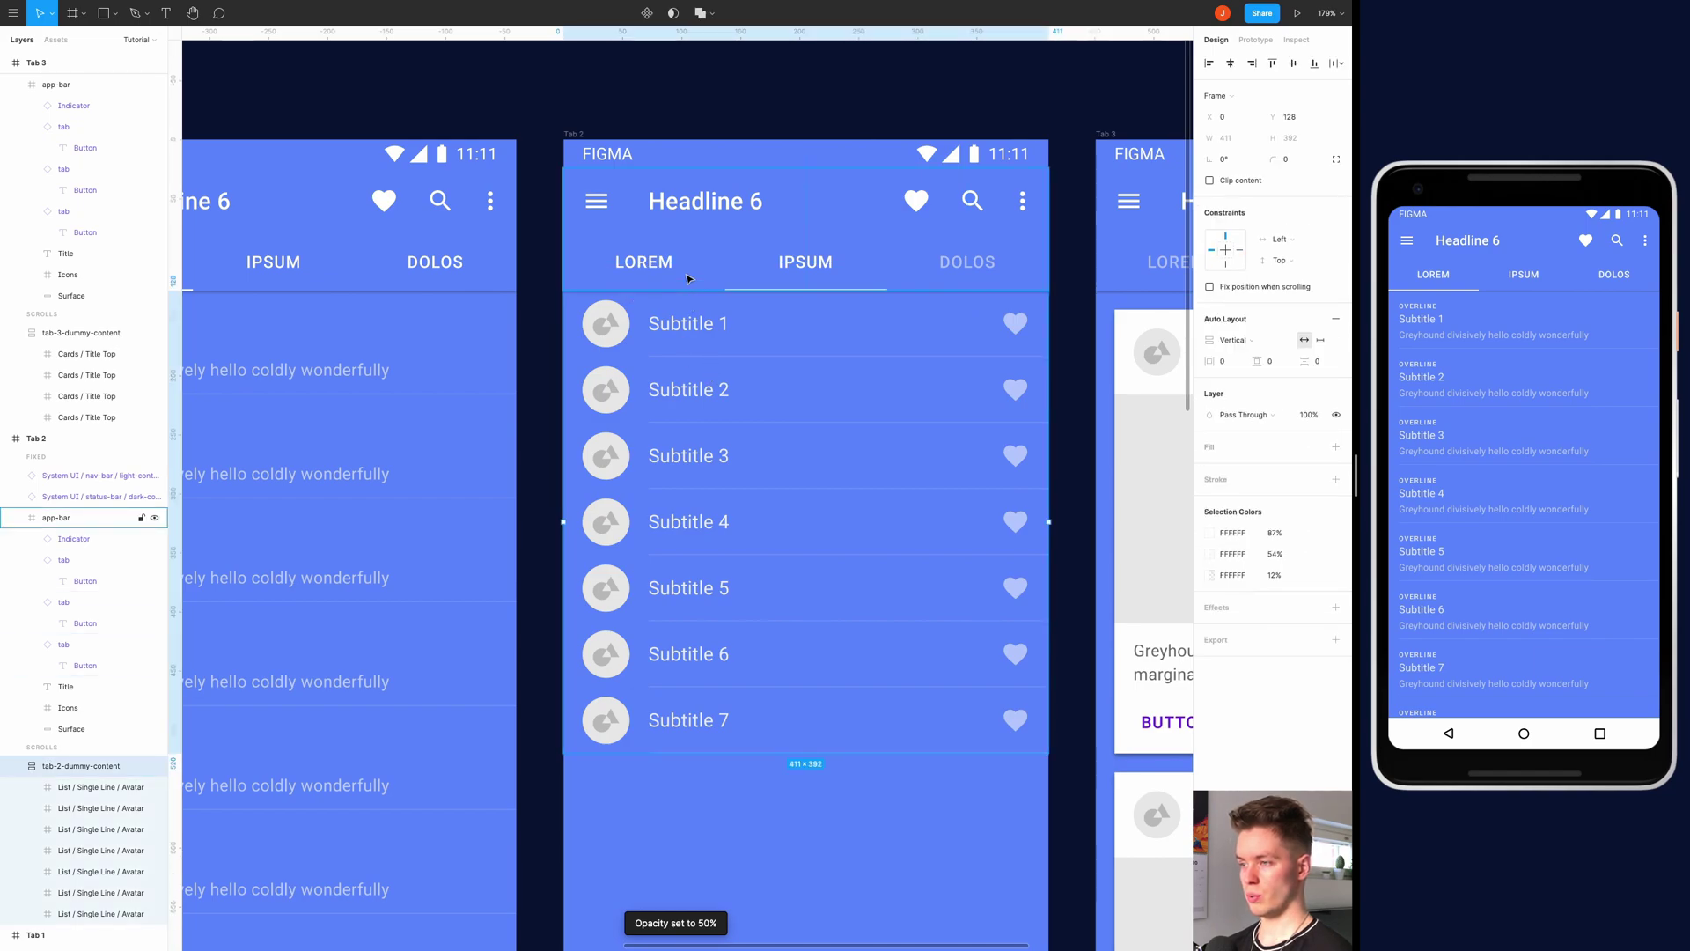
pyautogui.press('5')
# Fade Tab 1's DOLOS tab to 50% opacity and select its IPSUM tab
pyautogui.hscroll(-3, 696, 275)
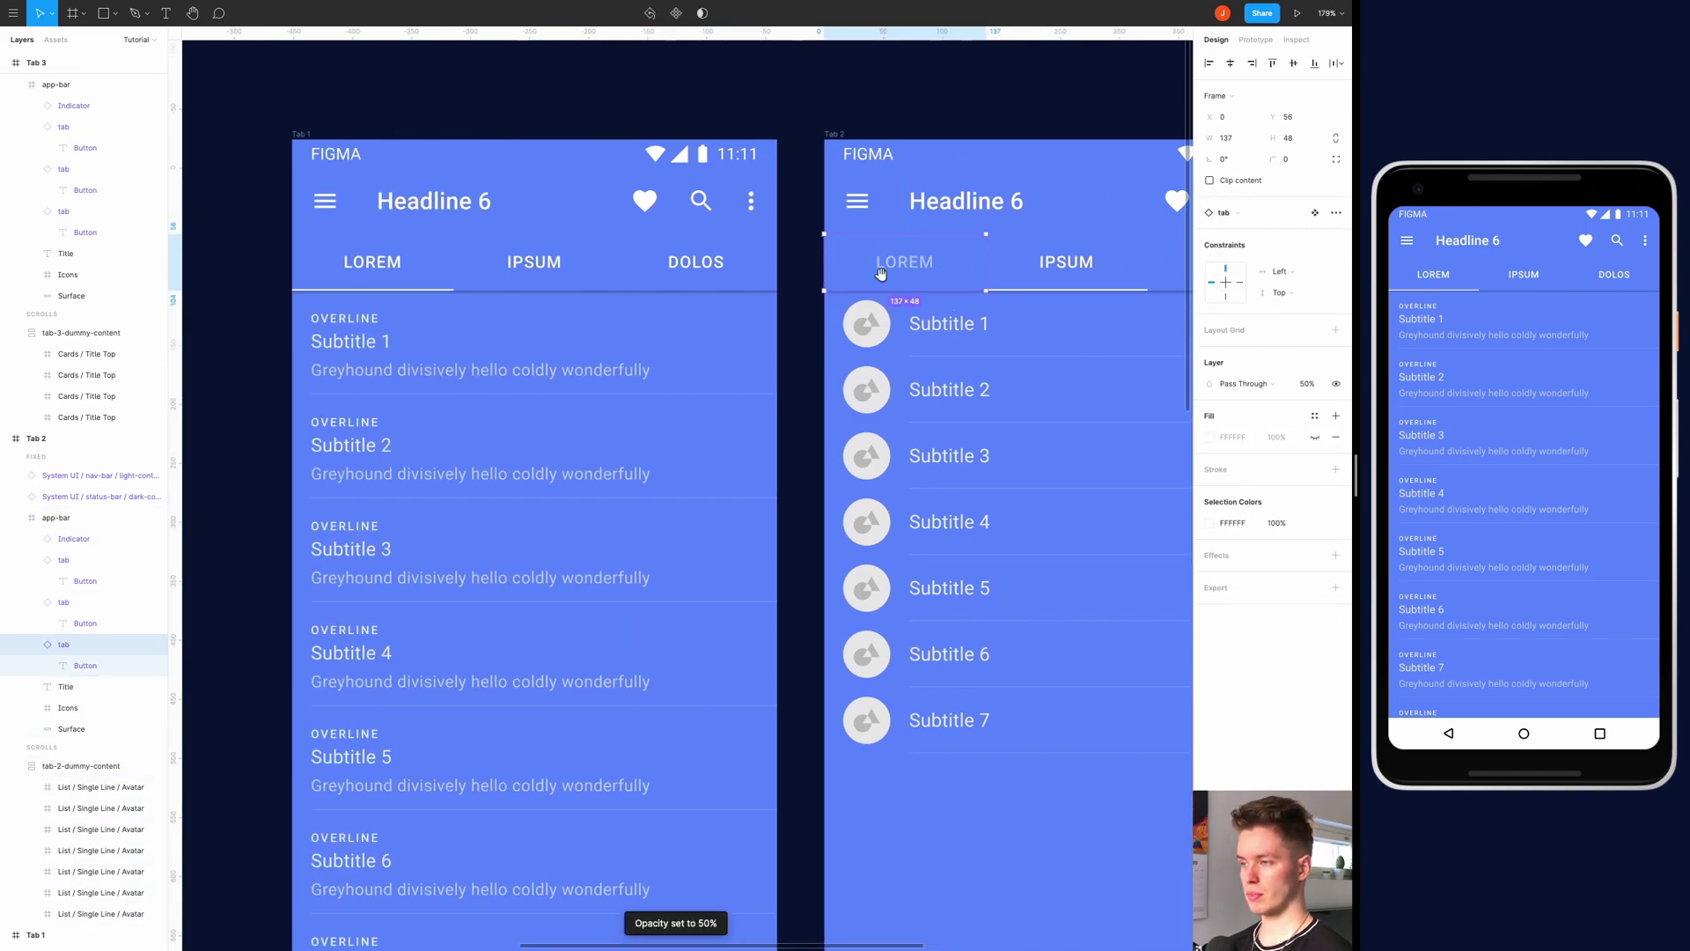
pyautogui.click(729, 267)
pyautogui.press('5')
pyautogui.click(554, 266)
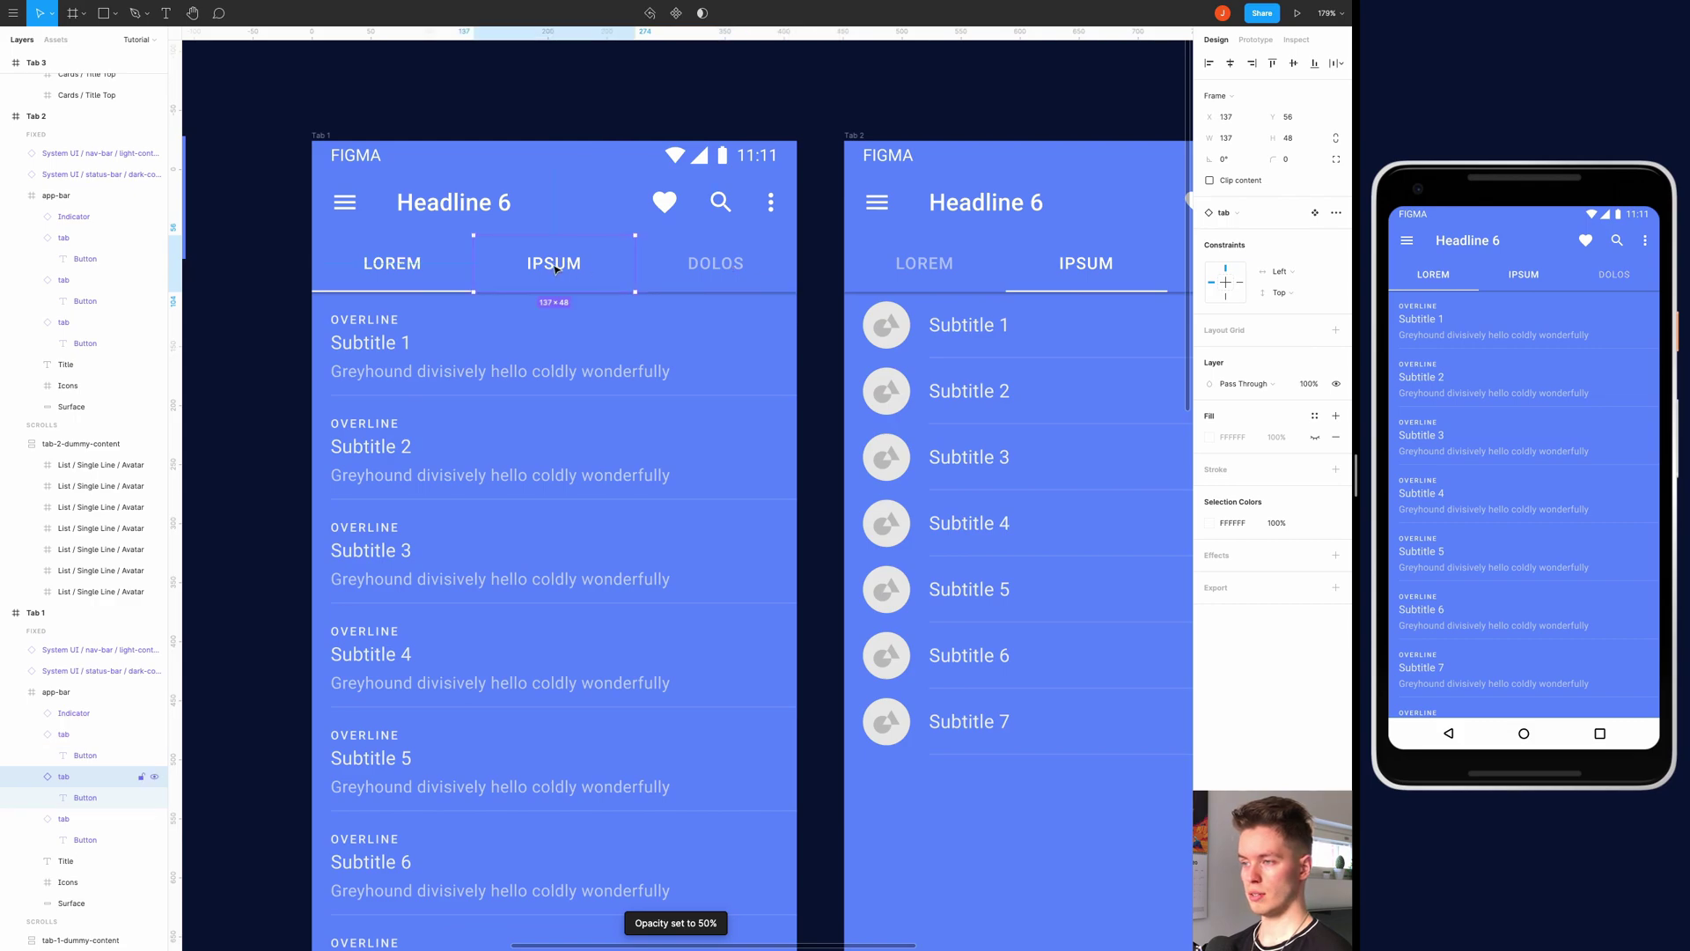
# In prototype mode, link Tab 2's DOLOS tab to the Tab 3 frame
pyautogui.scroll(-2, 599, 194)
pyautogui.click(818, 97)
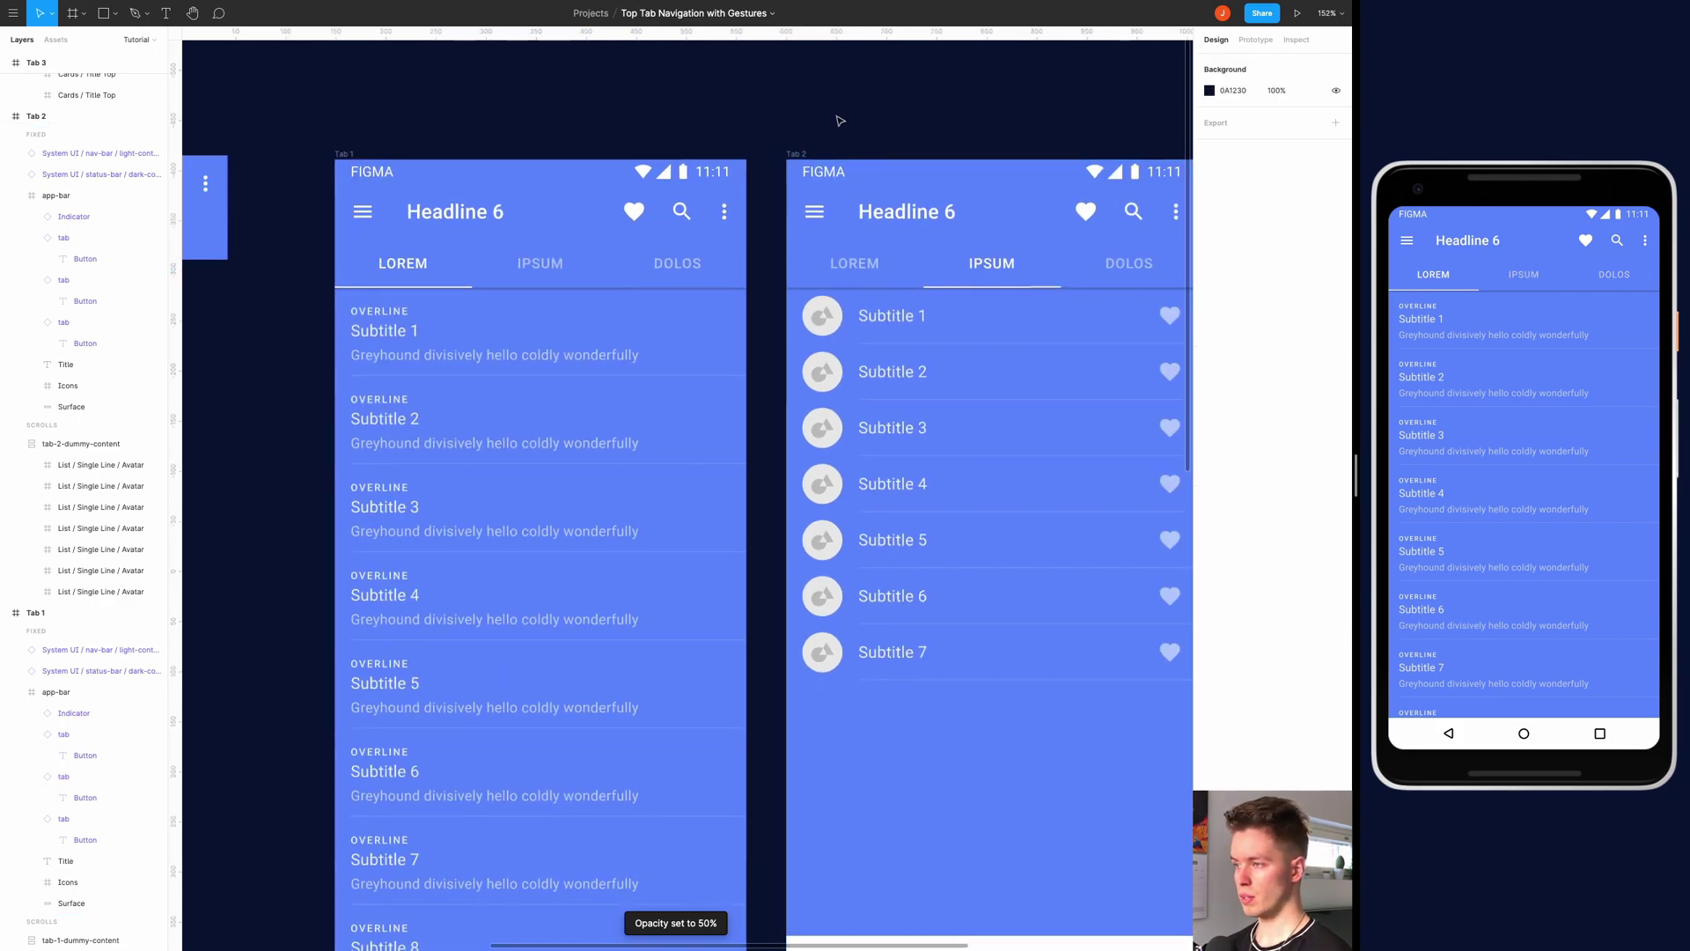
pyautogui.moveTo(819, 97); pyautogui.dragTo(669, 119)
pyautogui.scroll(-4, 669, 119)
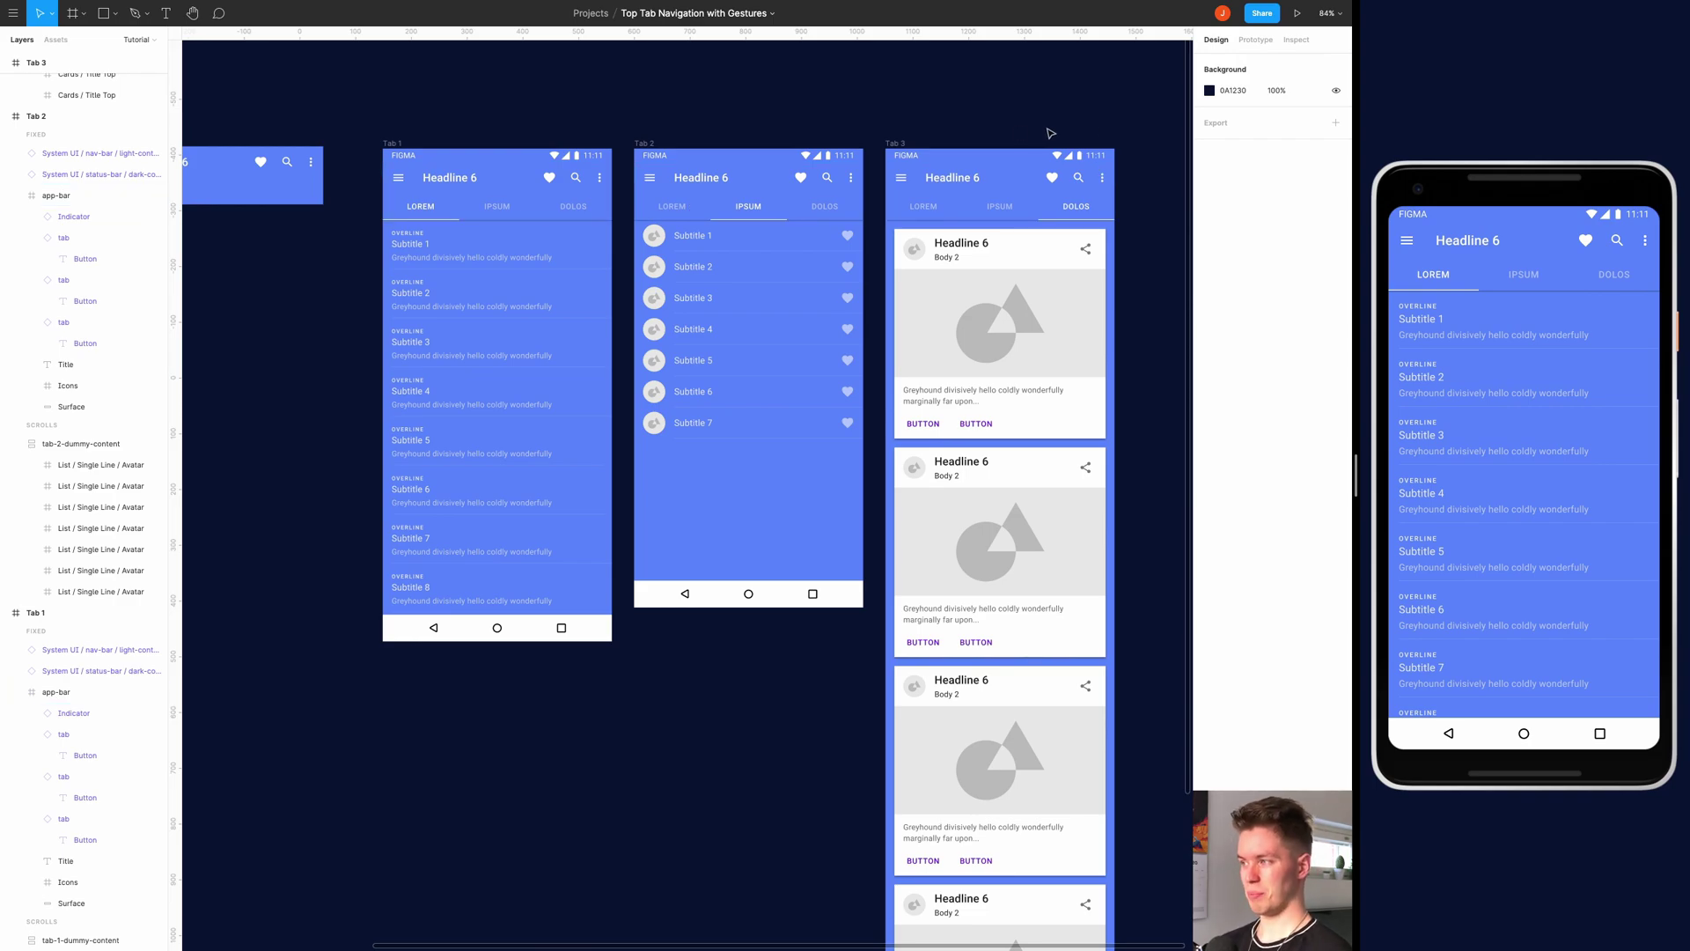
pyautogui.click(1256, 40)
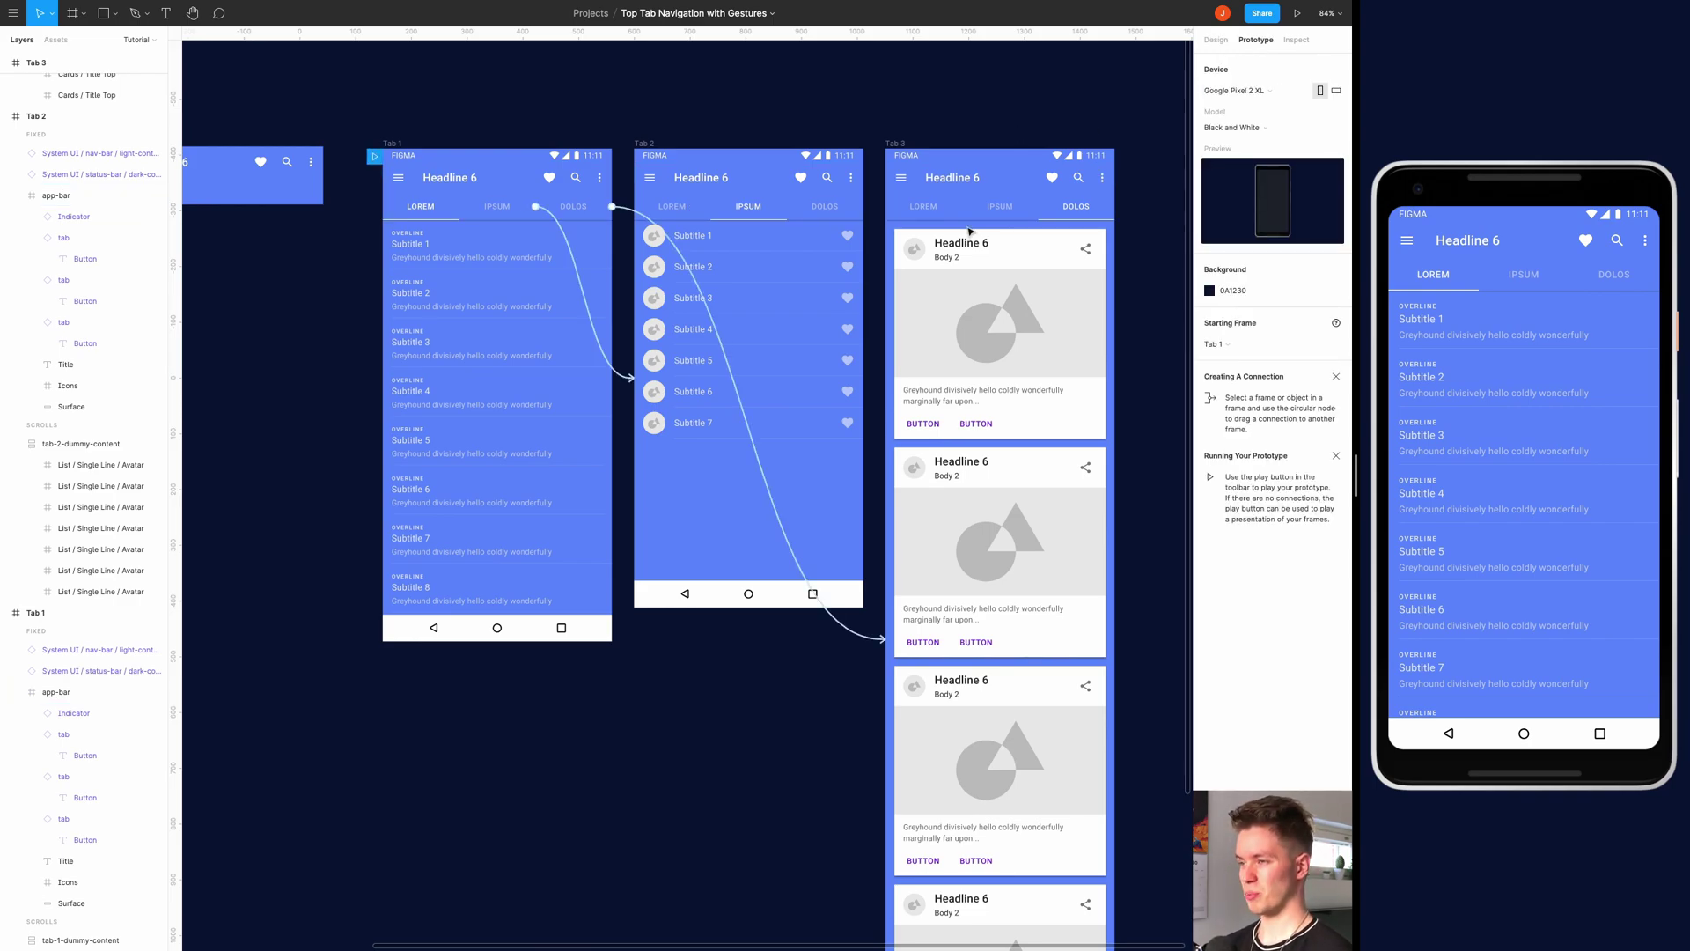
pyautogui.scroll(2, 682, 236)
pyautogui.scroll(3, 679, 216)
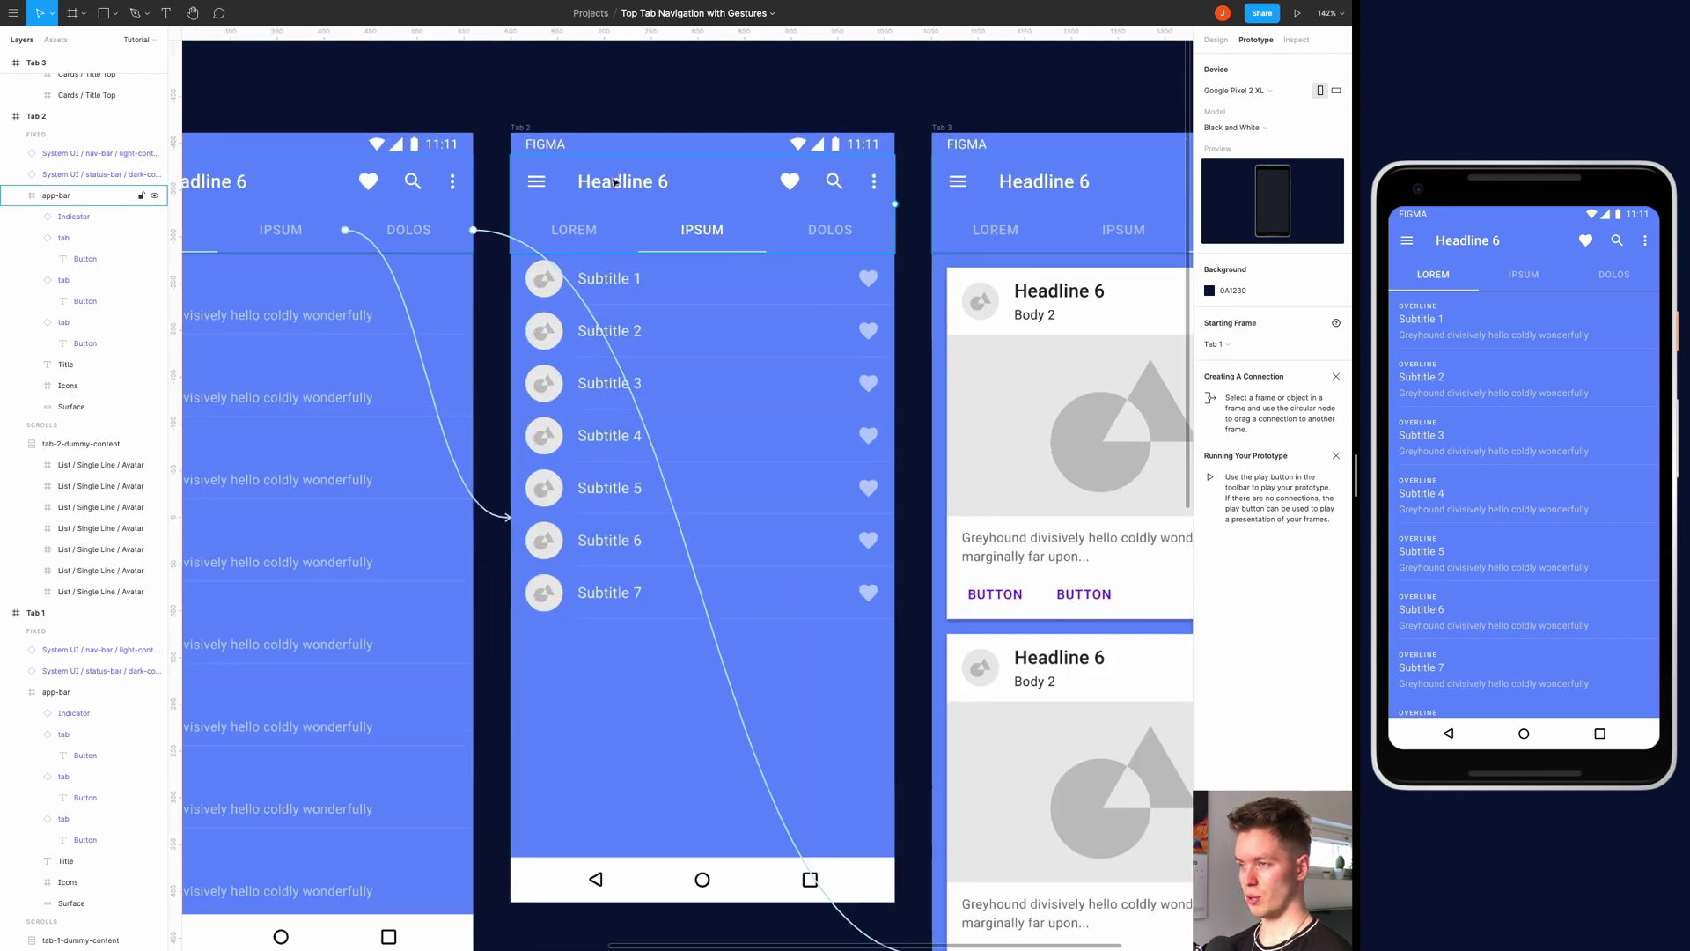
pyautogui.click(527, 130)
pyautogui.click(843, 236)
pyautogui.click(842, 236)
pyautogui.scroll(-4, 652, 211)
pyautogui.moveTo(809, 223); pyautogui.dragTo(934, 291)
pyautogui.hscroll(2, 899, 283)
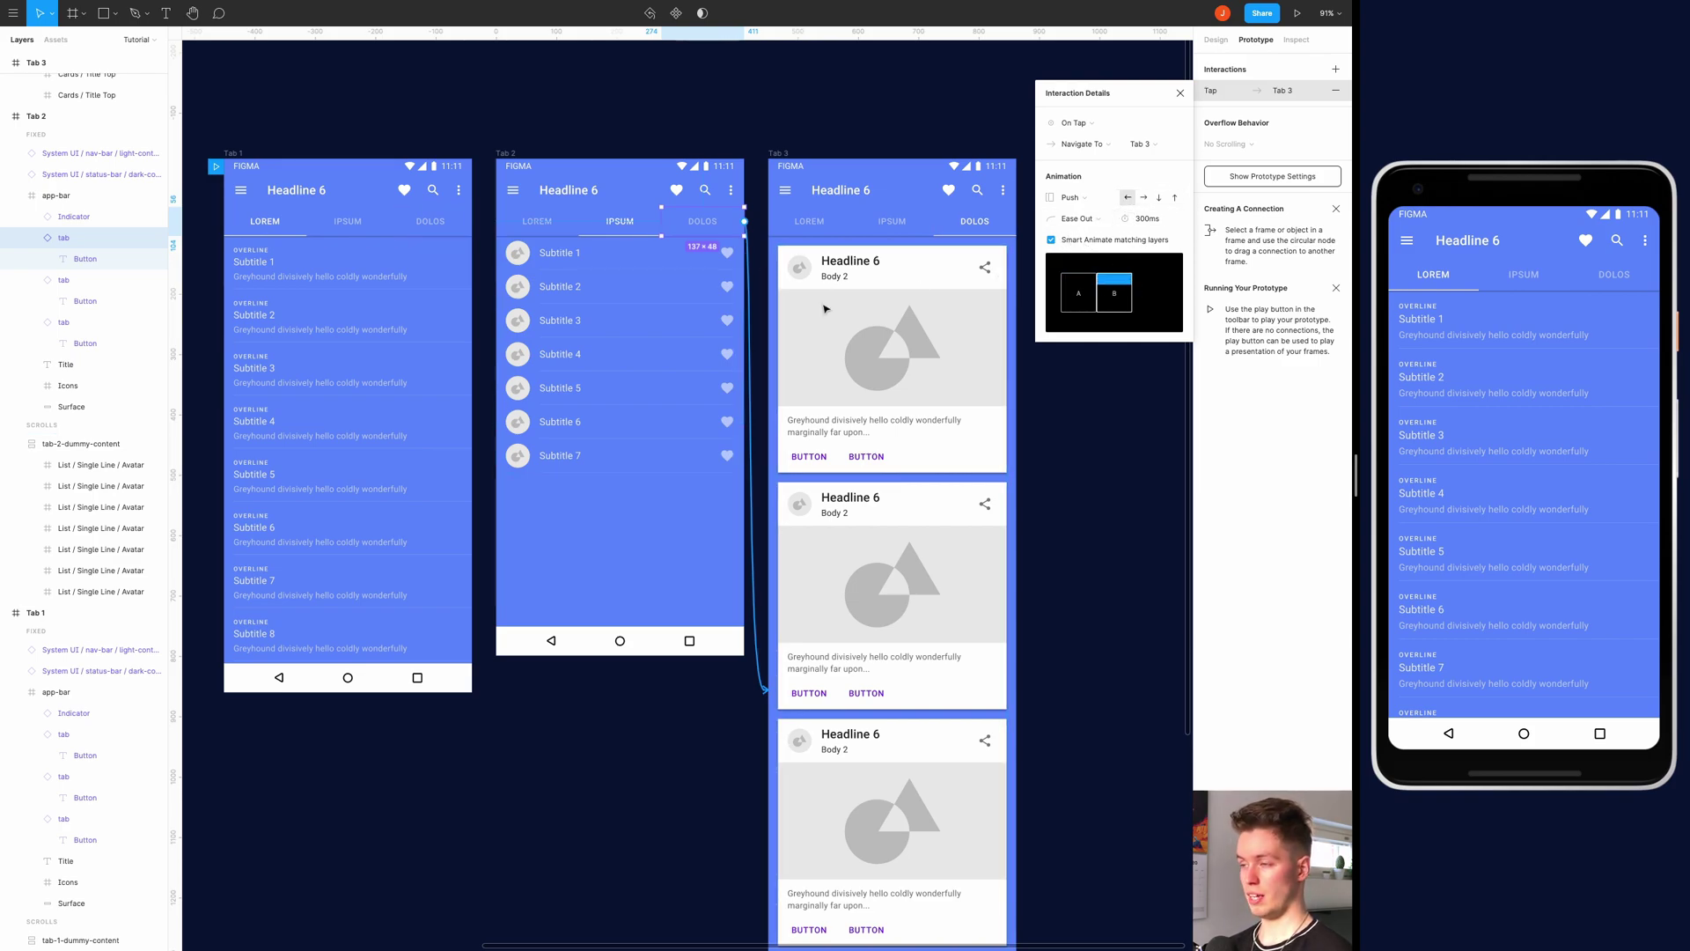
# Link the LOREM tabs on Tab 2 and Tab 3 to Tab 1, pushing in from the left
pyautogui.click(554, 231)
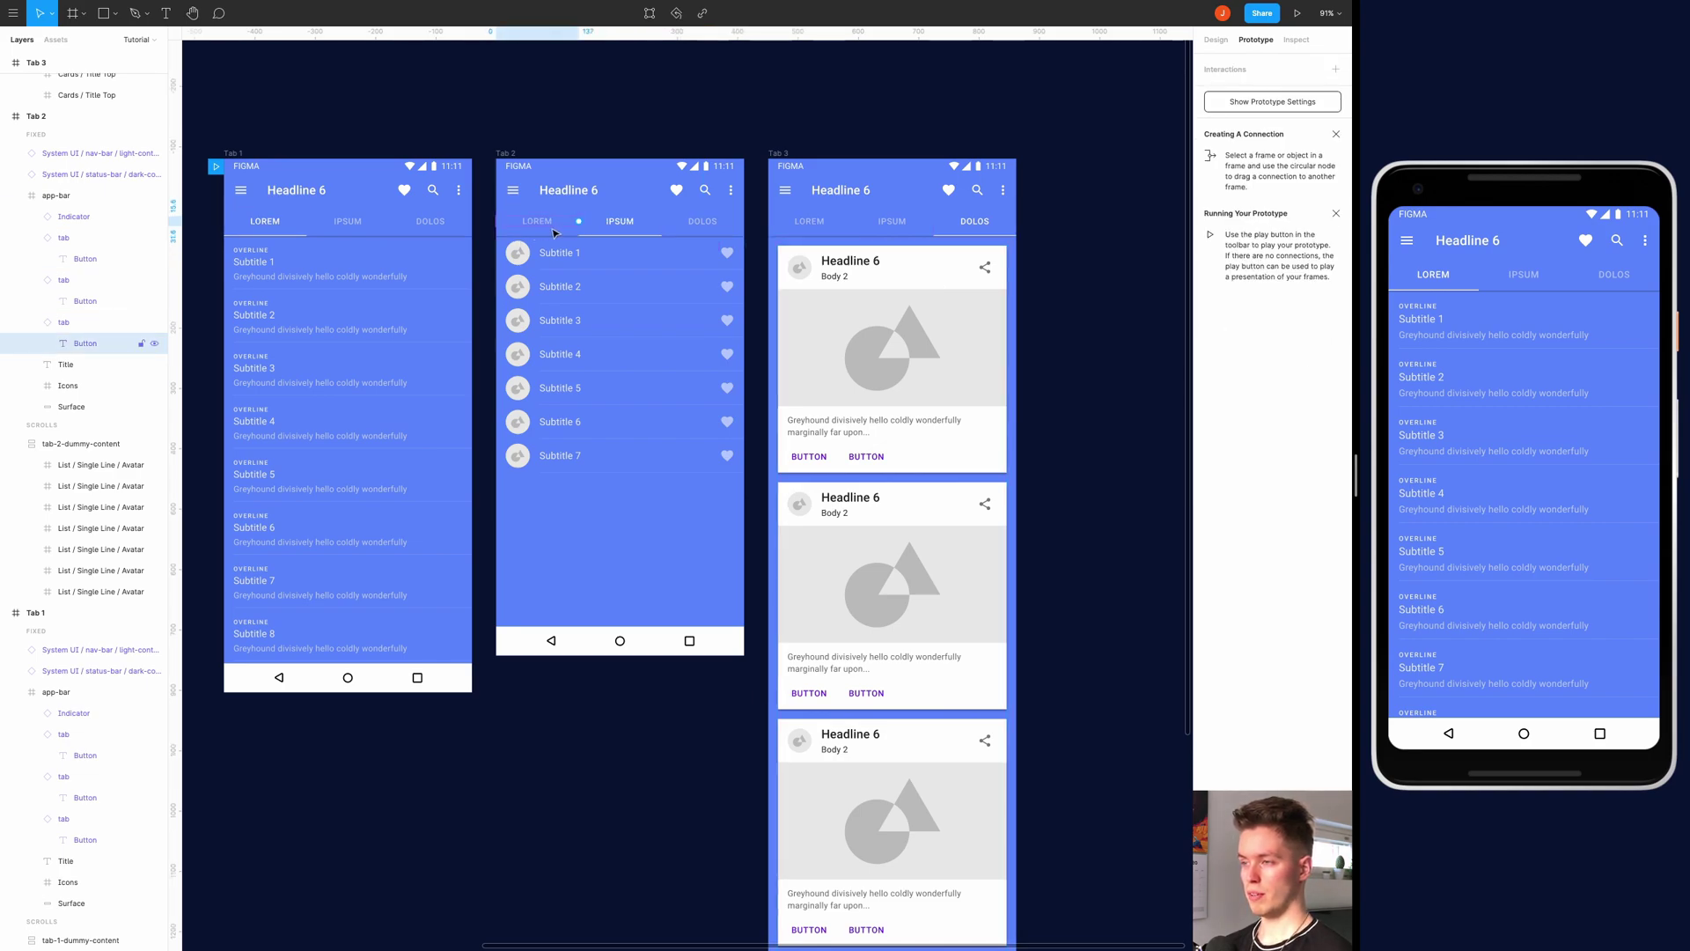
pyautogui.click(571, 231)
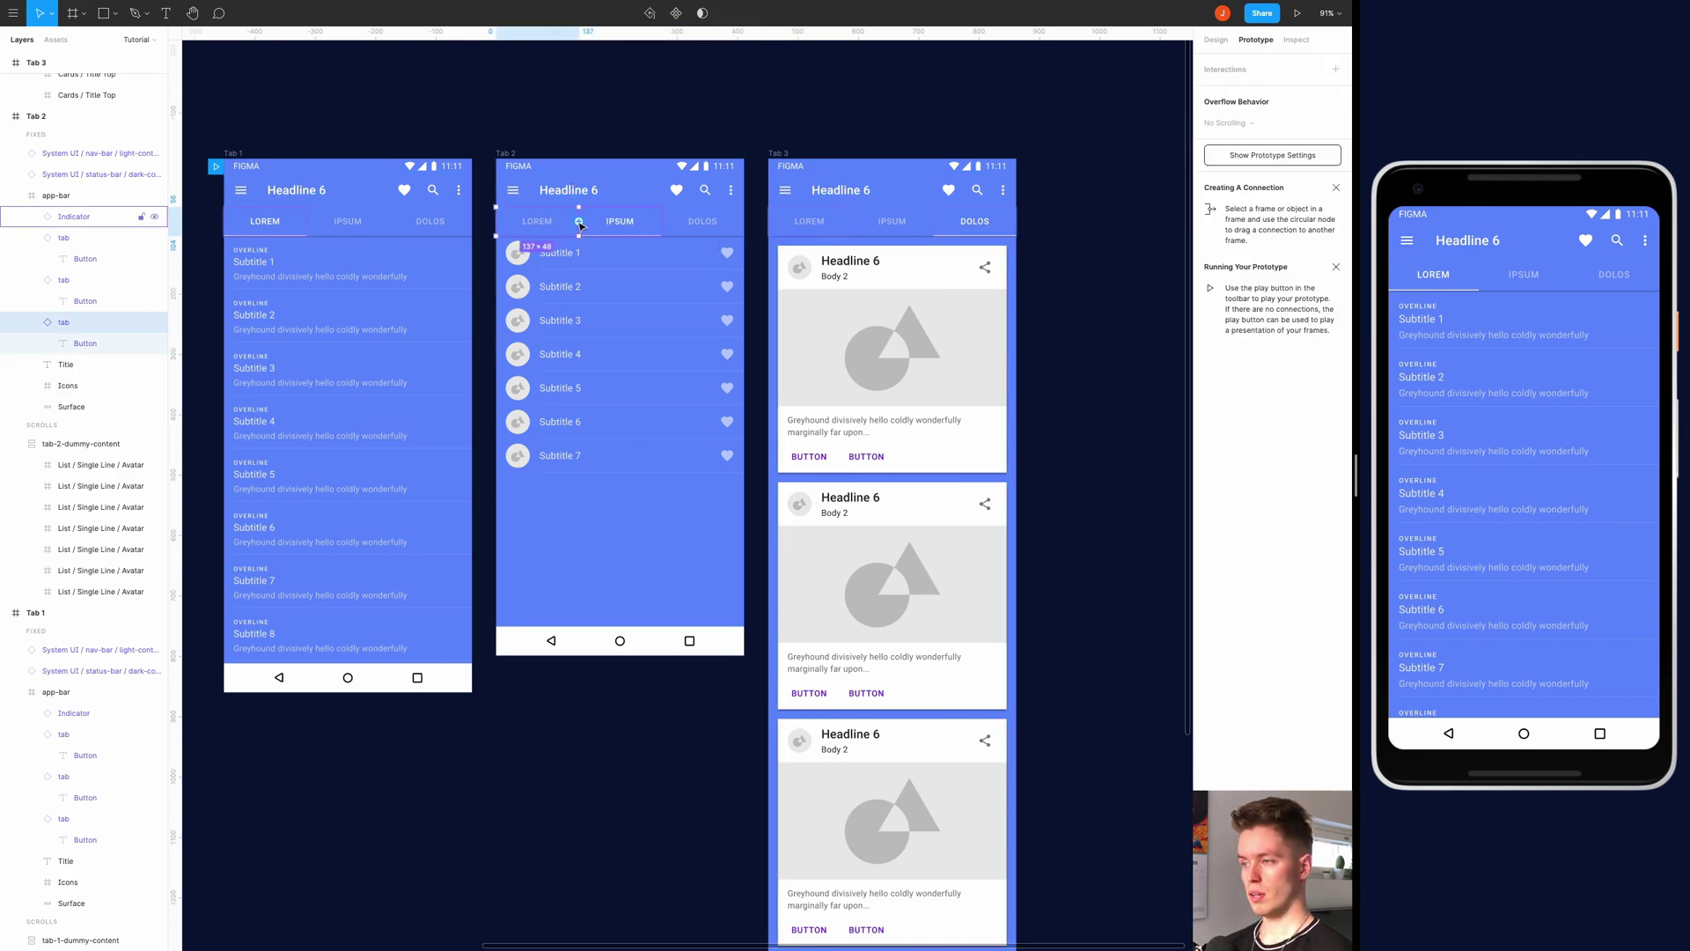
pyautogui.moveTo(579, 222); pyautogui.dragTo(405, 396)
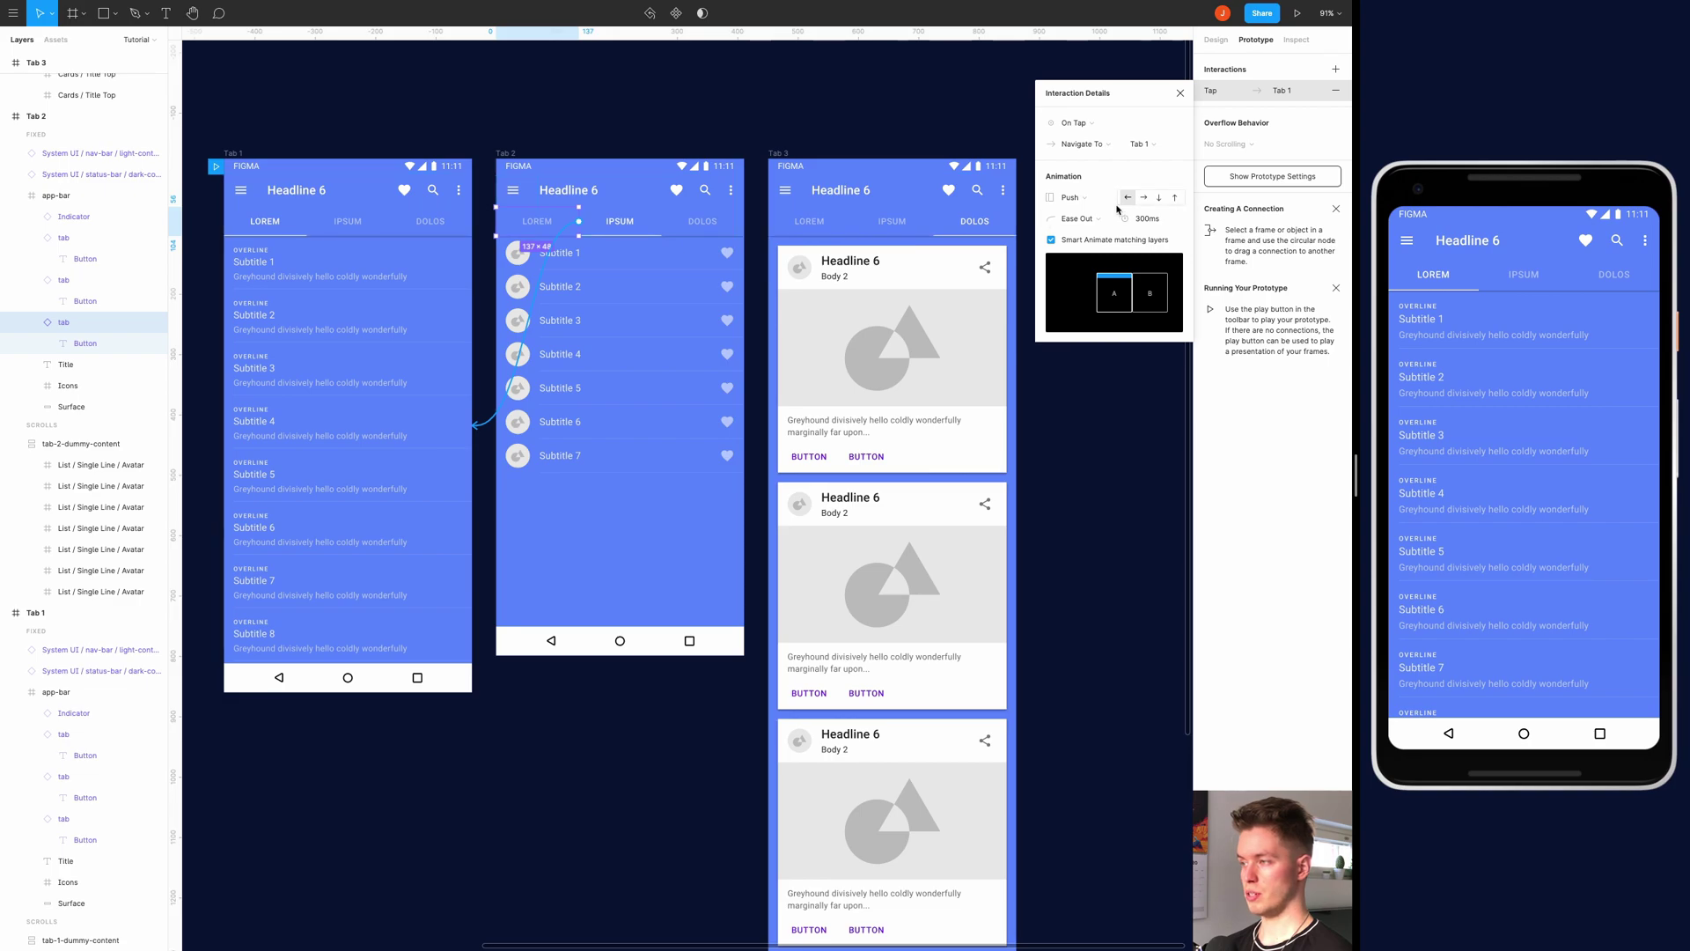
pyautogui.click(1144, 198)
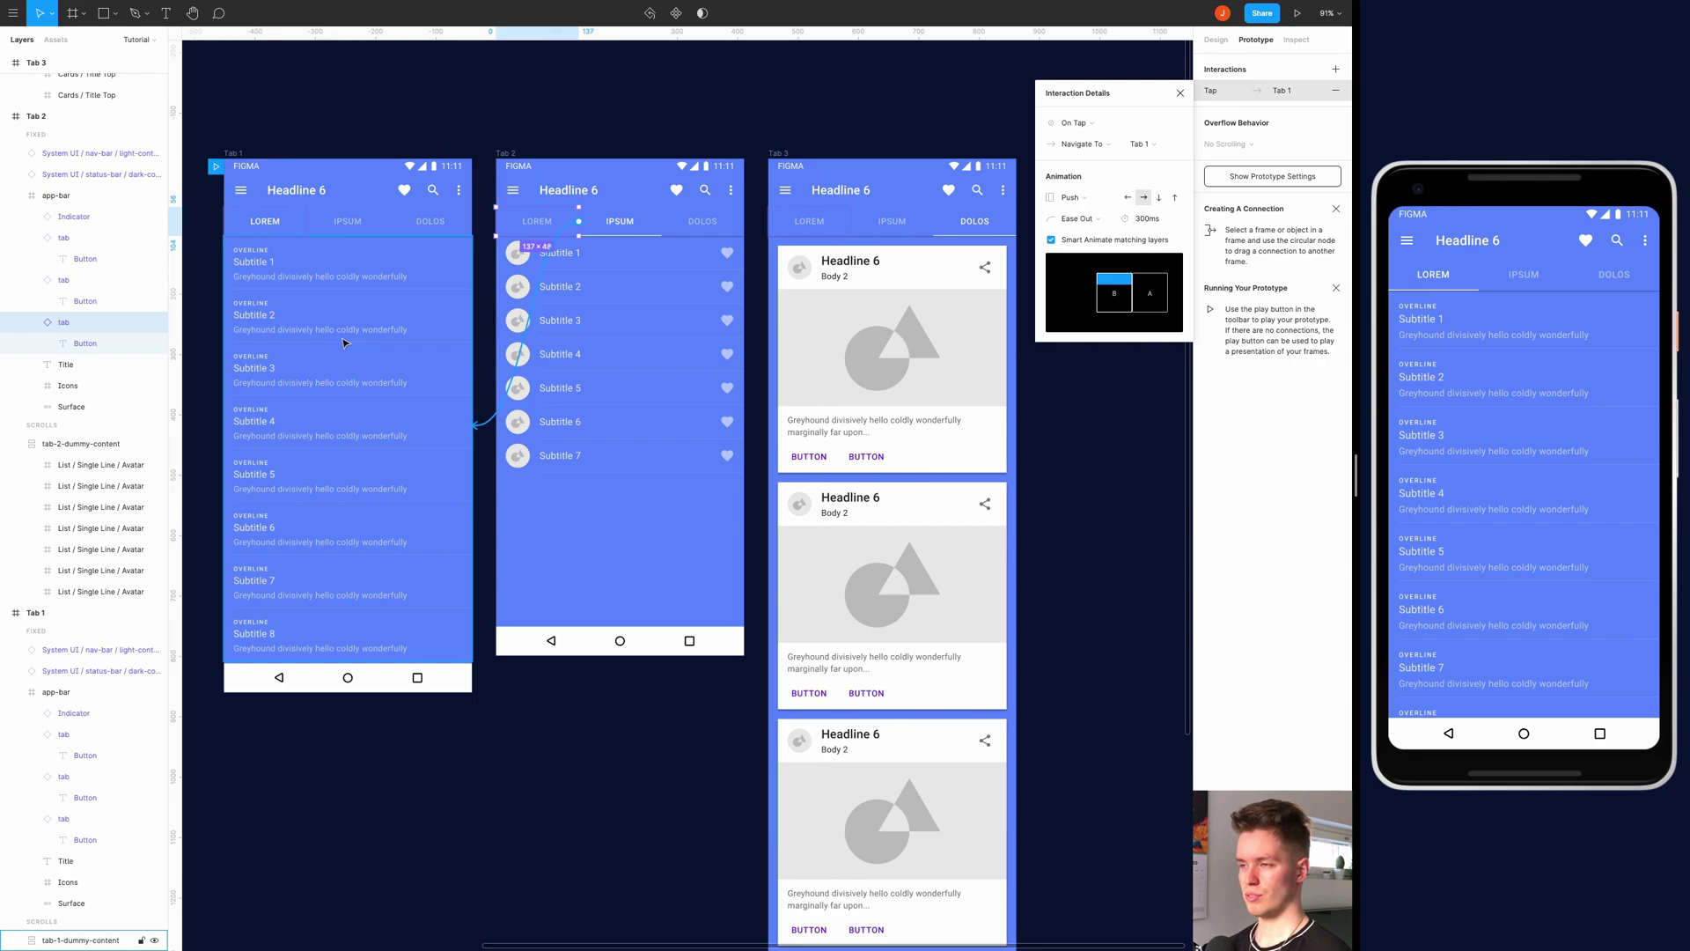
pyautogui.hscroll(3, 343, 343)
pyautogui.click(716, 220)
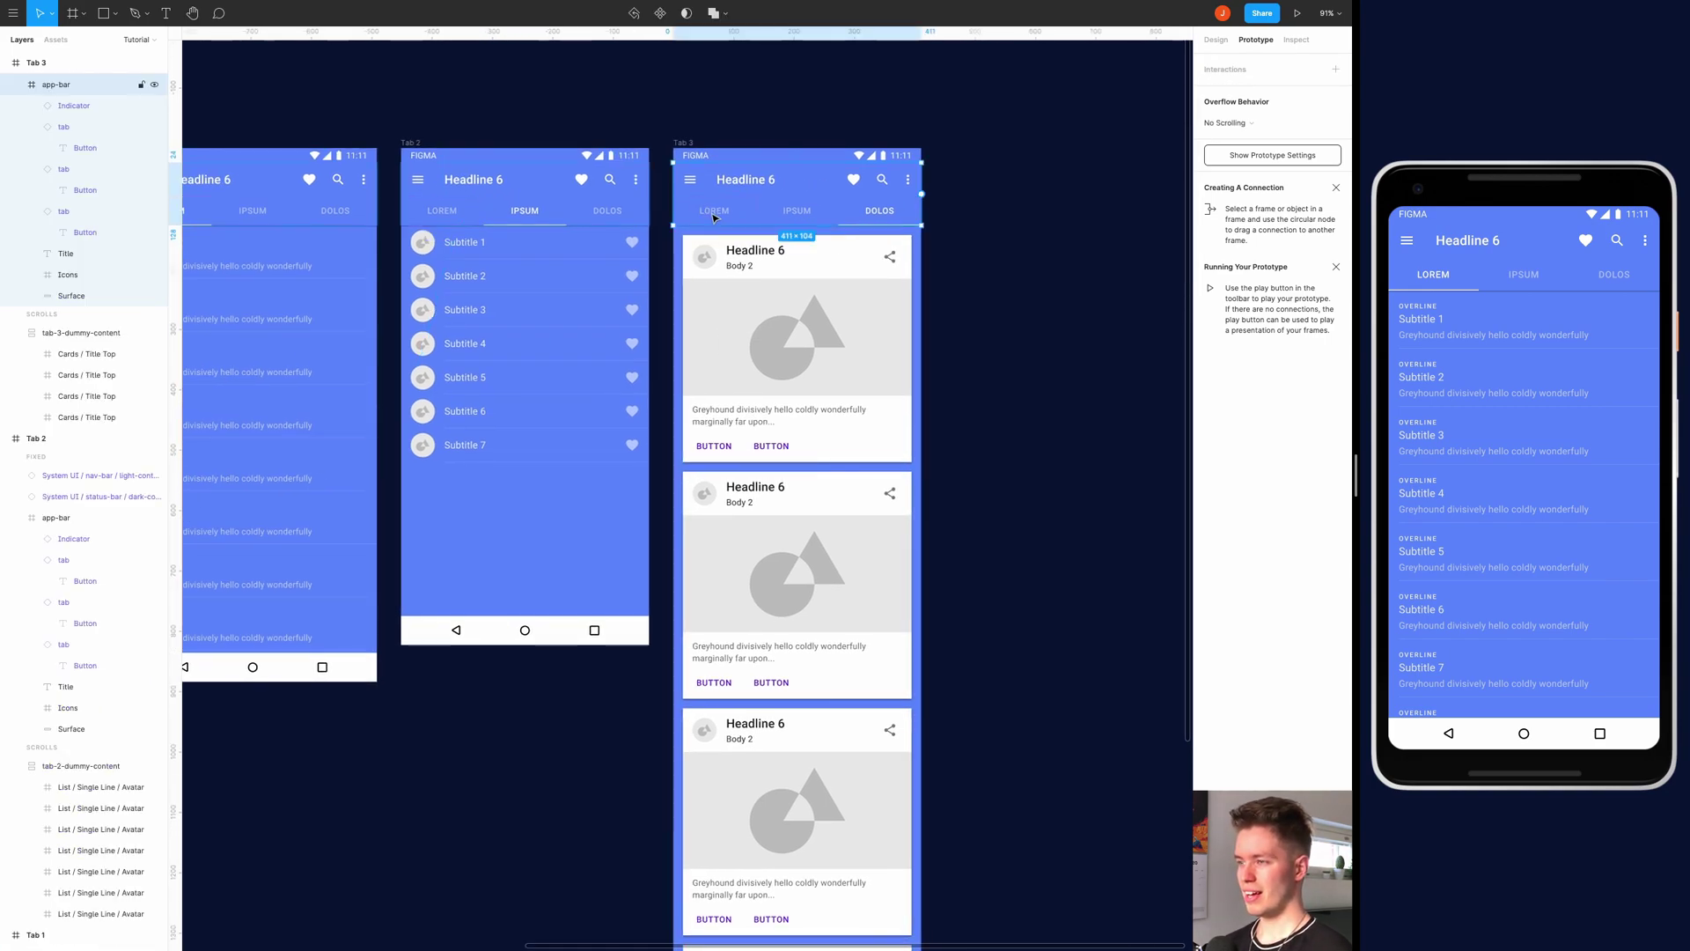
pyautogui.doubleClick(716, 220)
pyautogui.moveTo(756, 211); pyautogui.dragTo(335, 324)
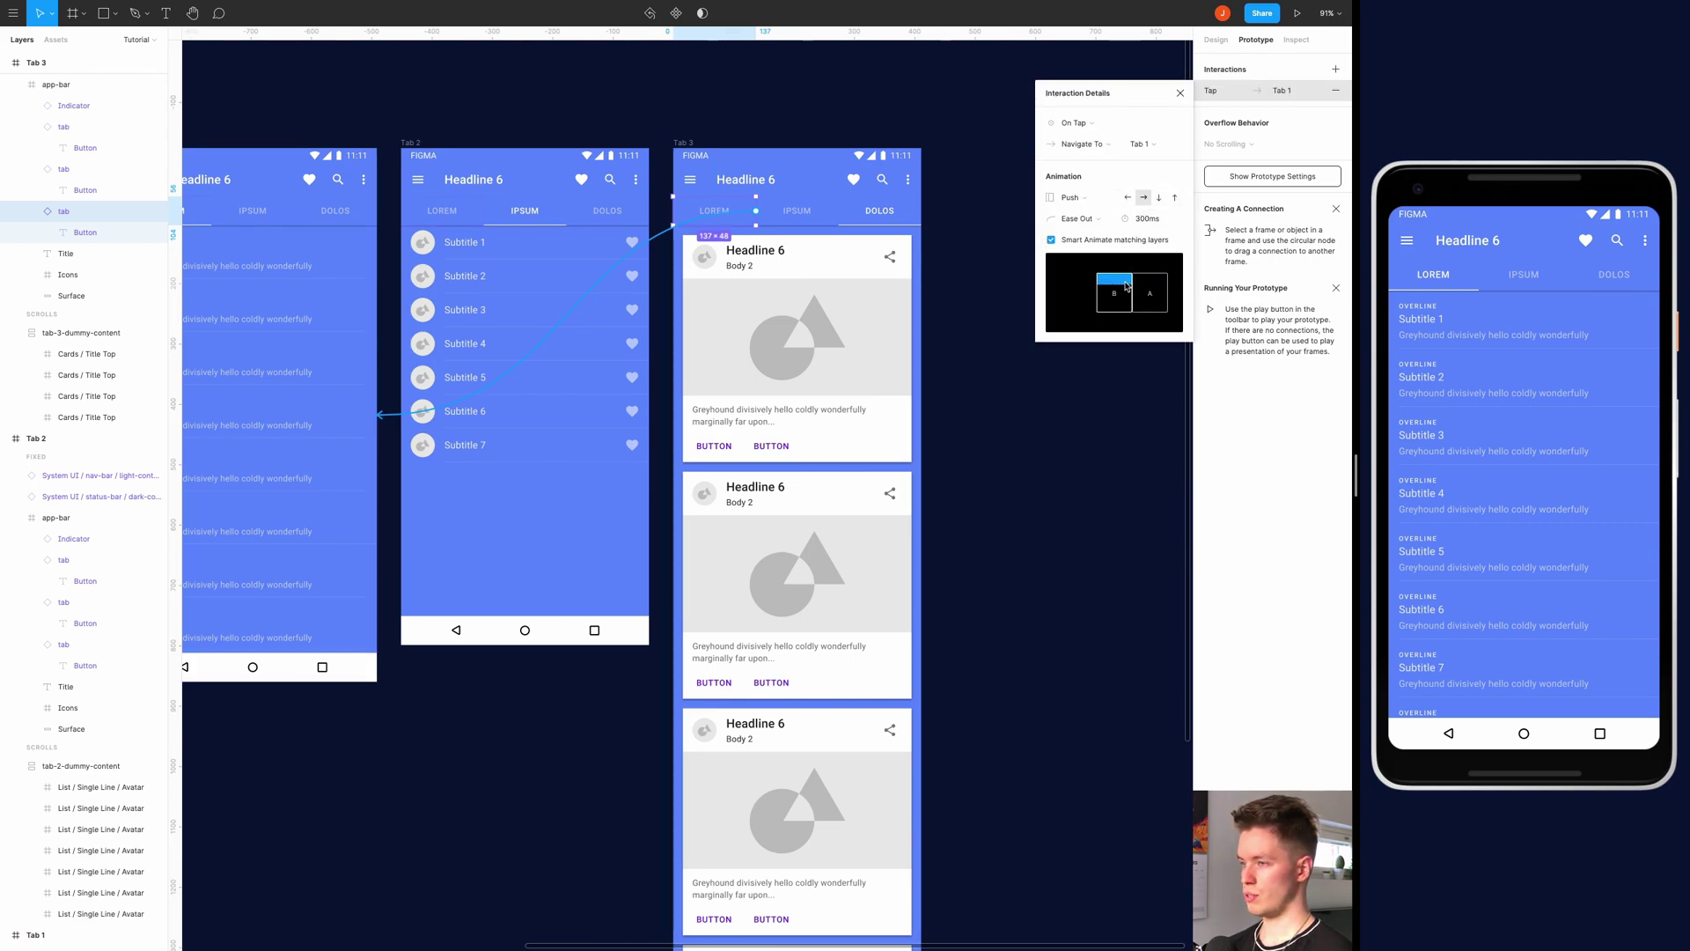
pyautogui.click(811, 216)
# Link Tab 3's IPSUM to Tab 2, then verify LOREM, IPSUM and DOLOS taps in the preview
pyautogui.moveTo(838, 211); pyautogui.dragTo(656, 396)
pyautogui.click(1529, 278)
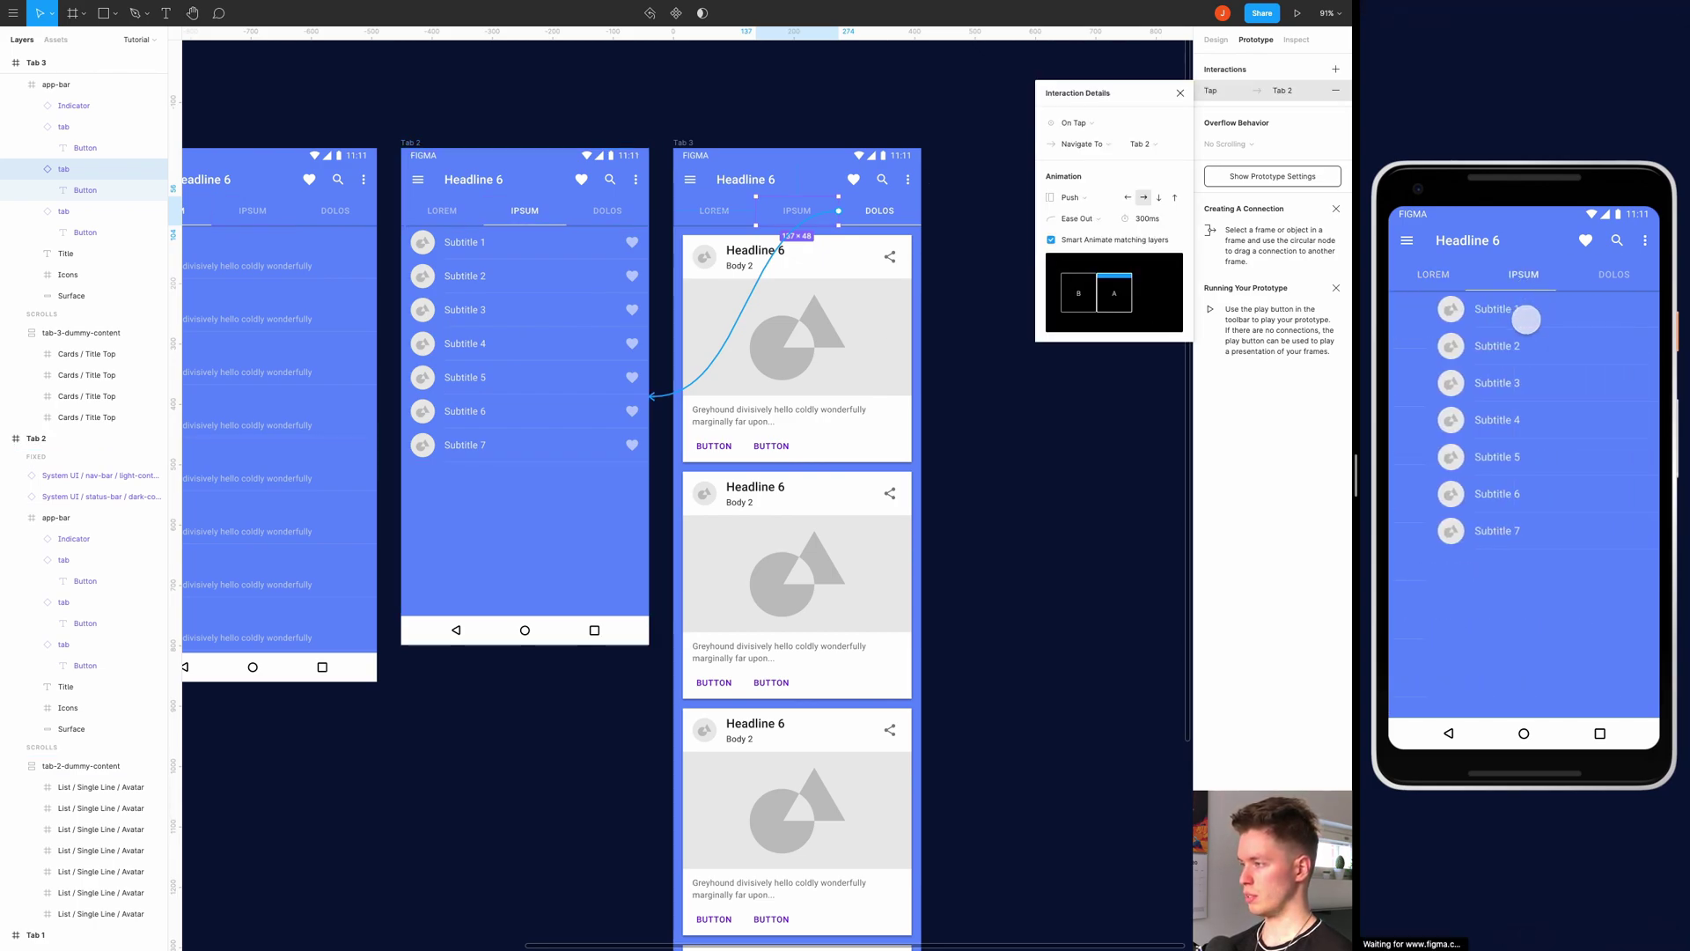
pyautogui.click(1448, 277)
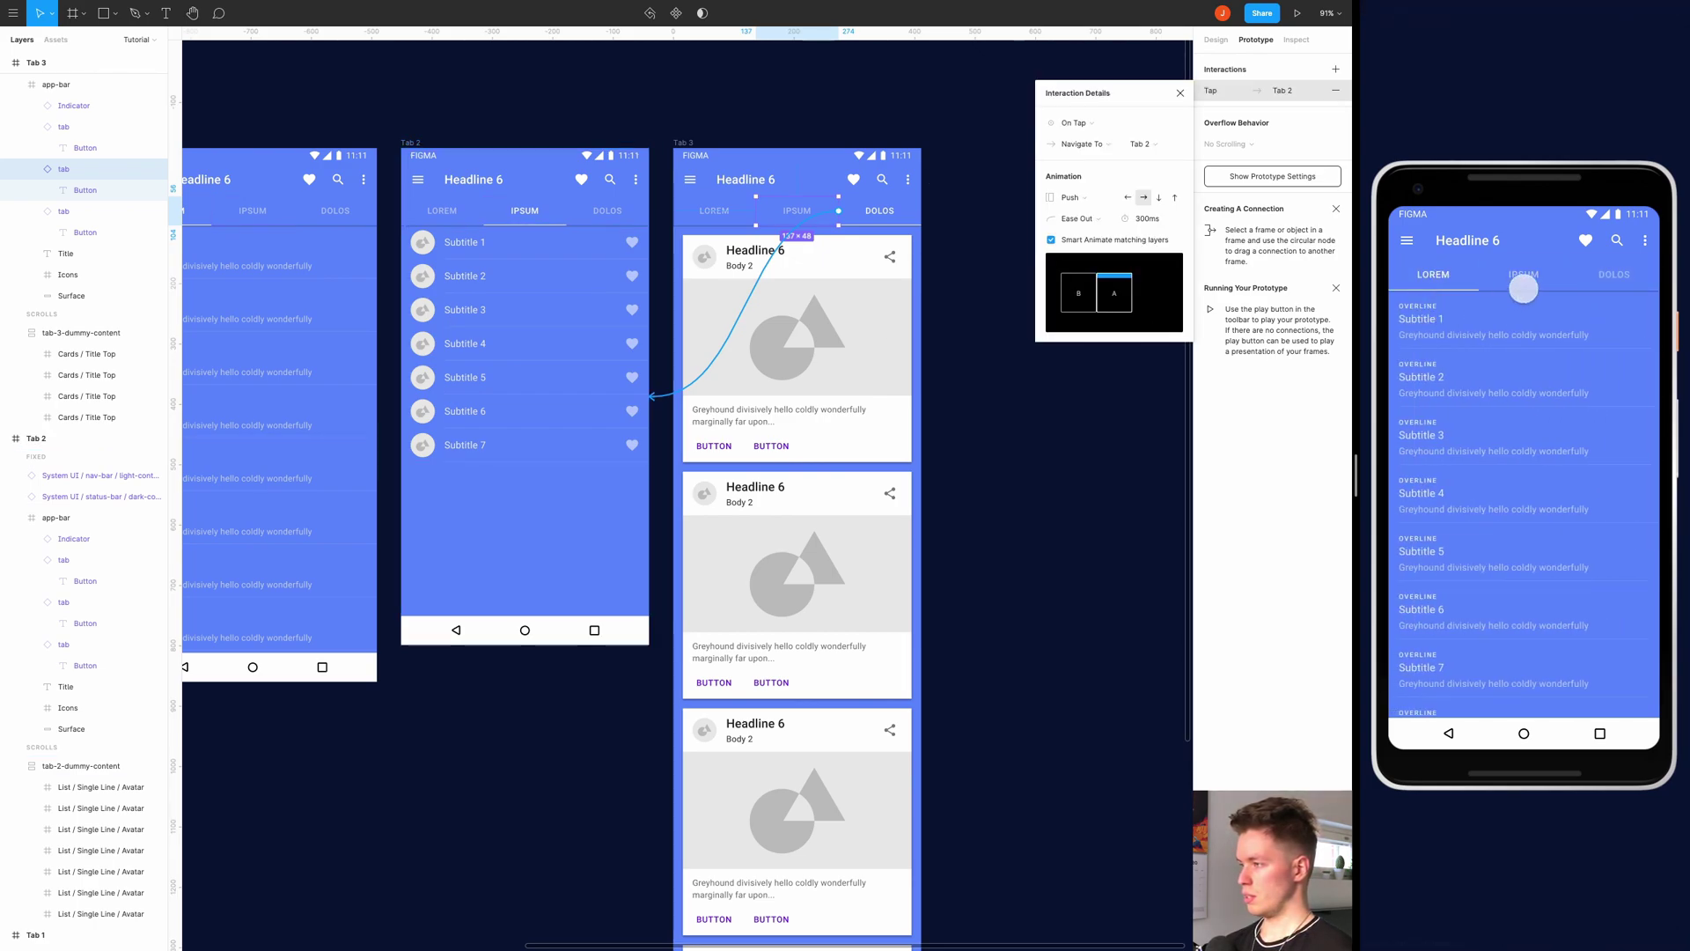
pyautogui.click(1524, 275)
pyautogui.click(1604, 275)
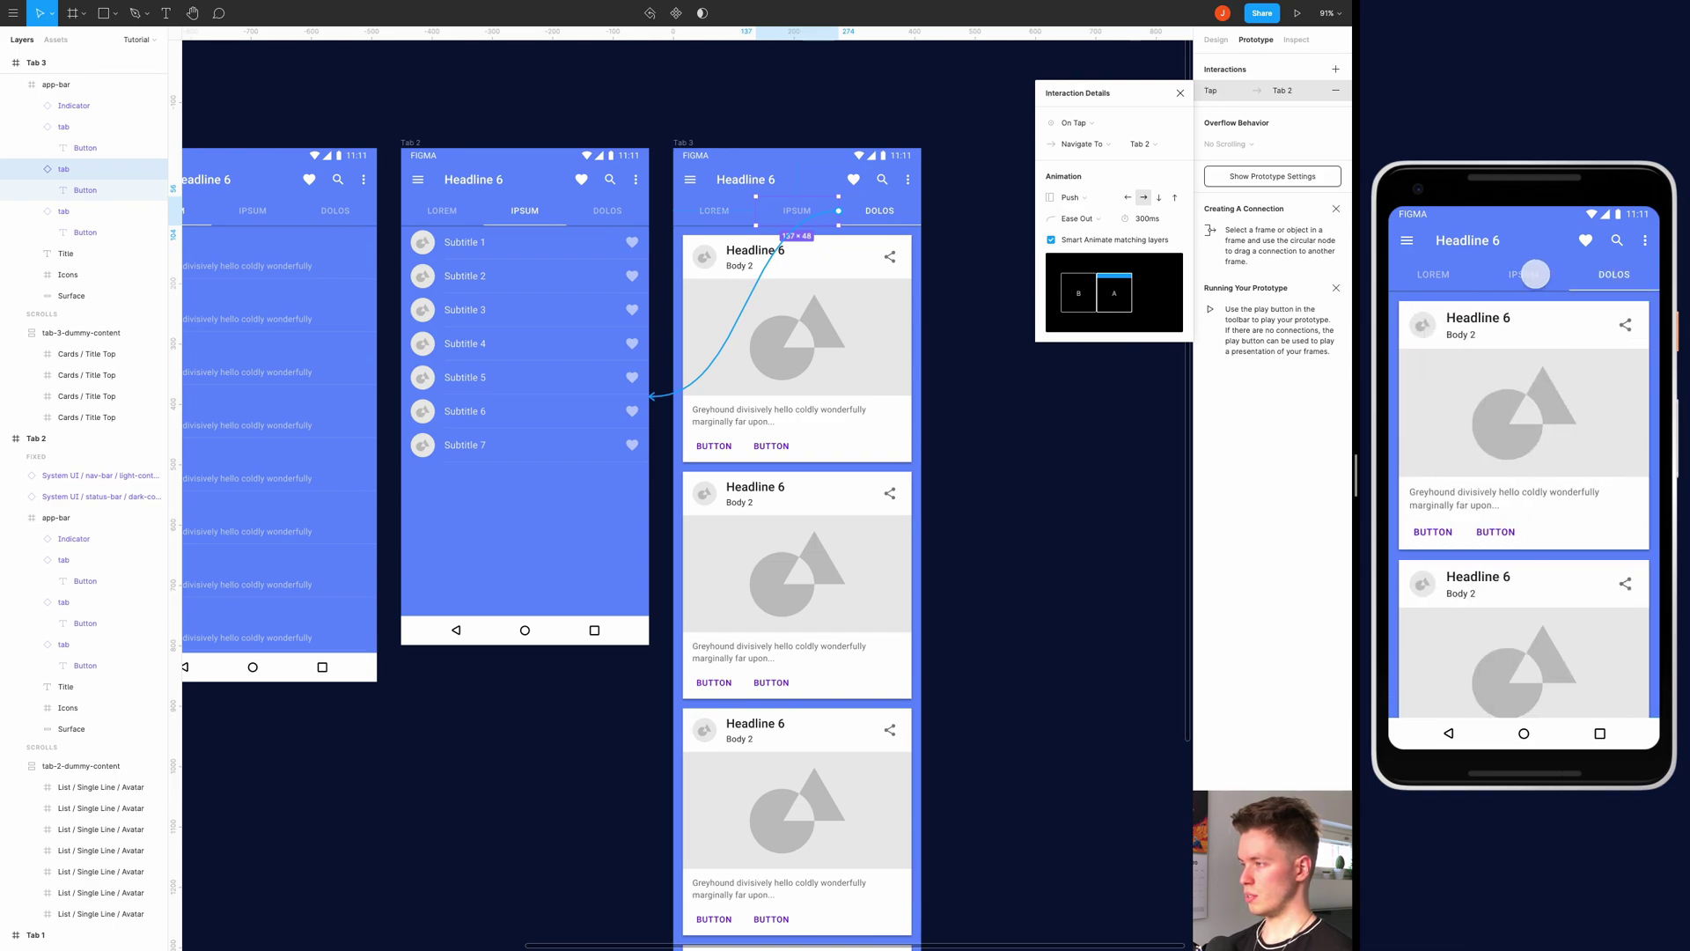
pyautogui.click(1532, 275)
pyautogui.click(1435, 275)
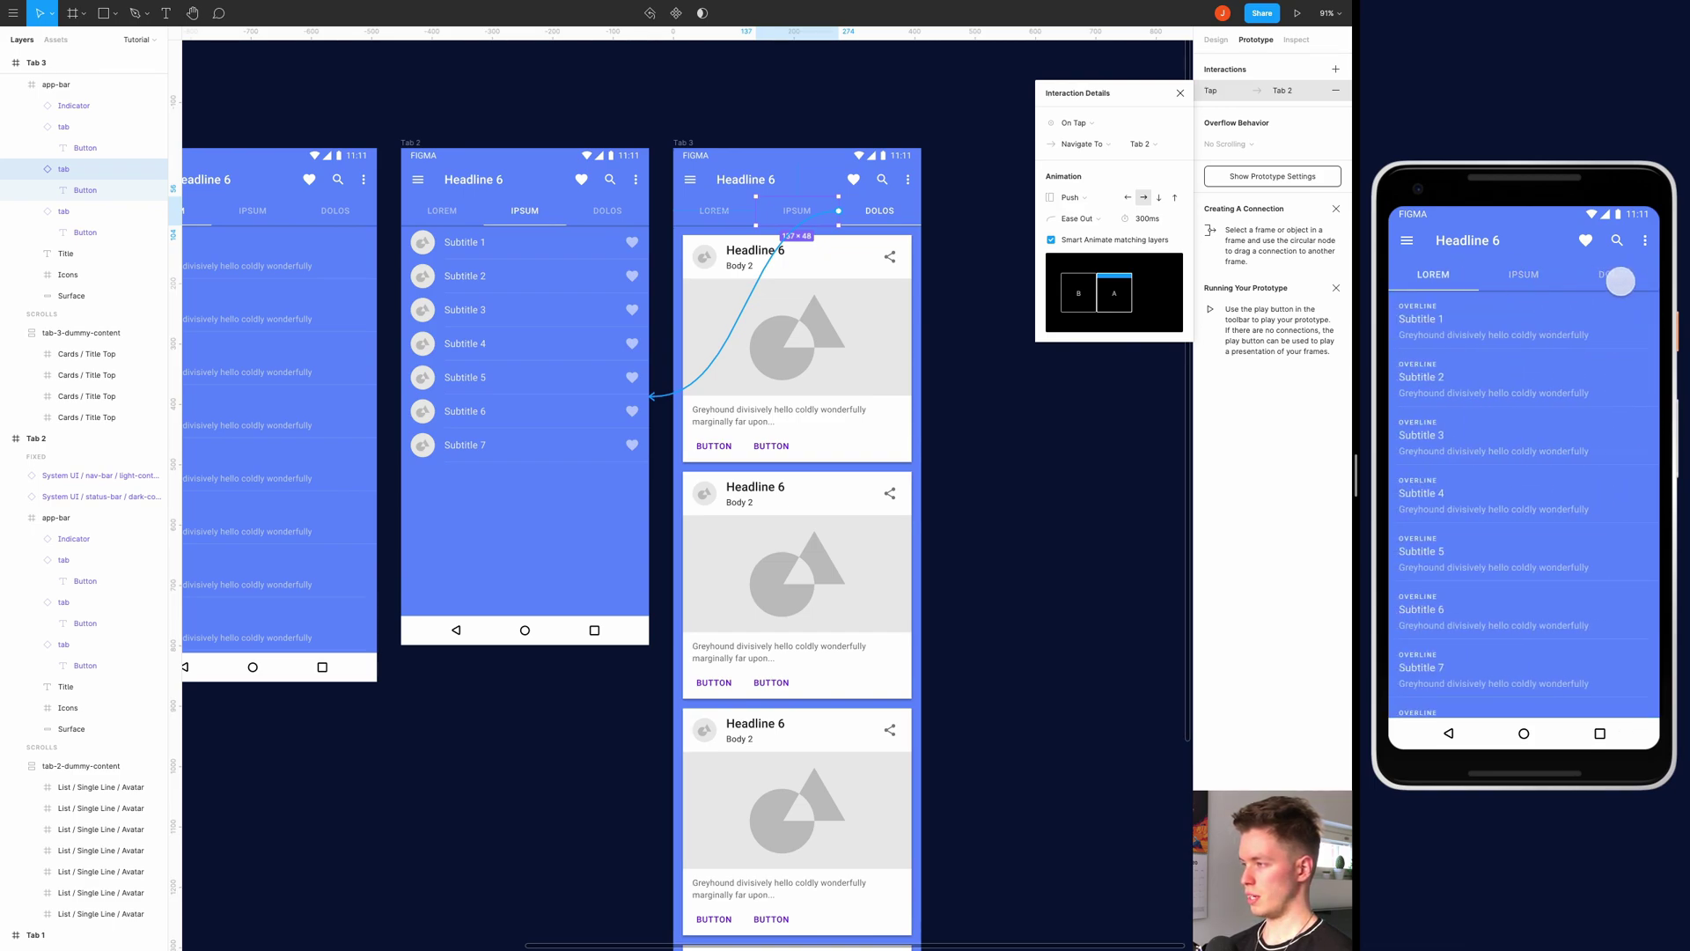
pyautogui.click(1618, 278)
pyautogui.click(1429, 276)
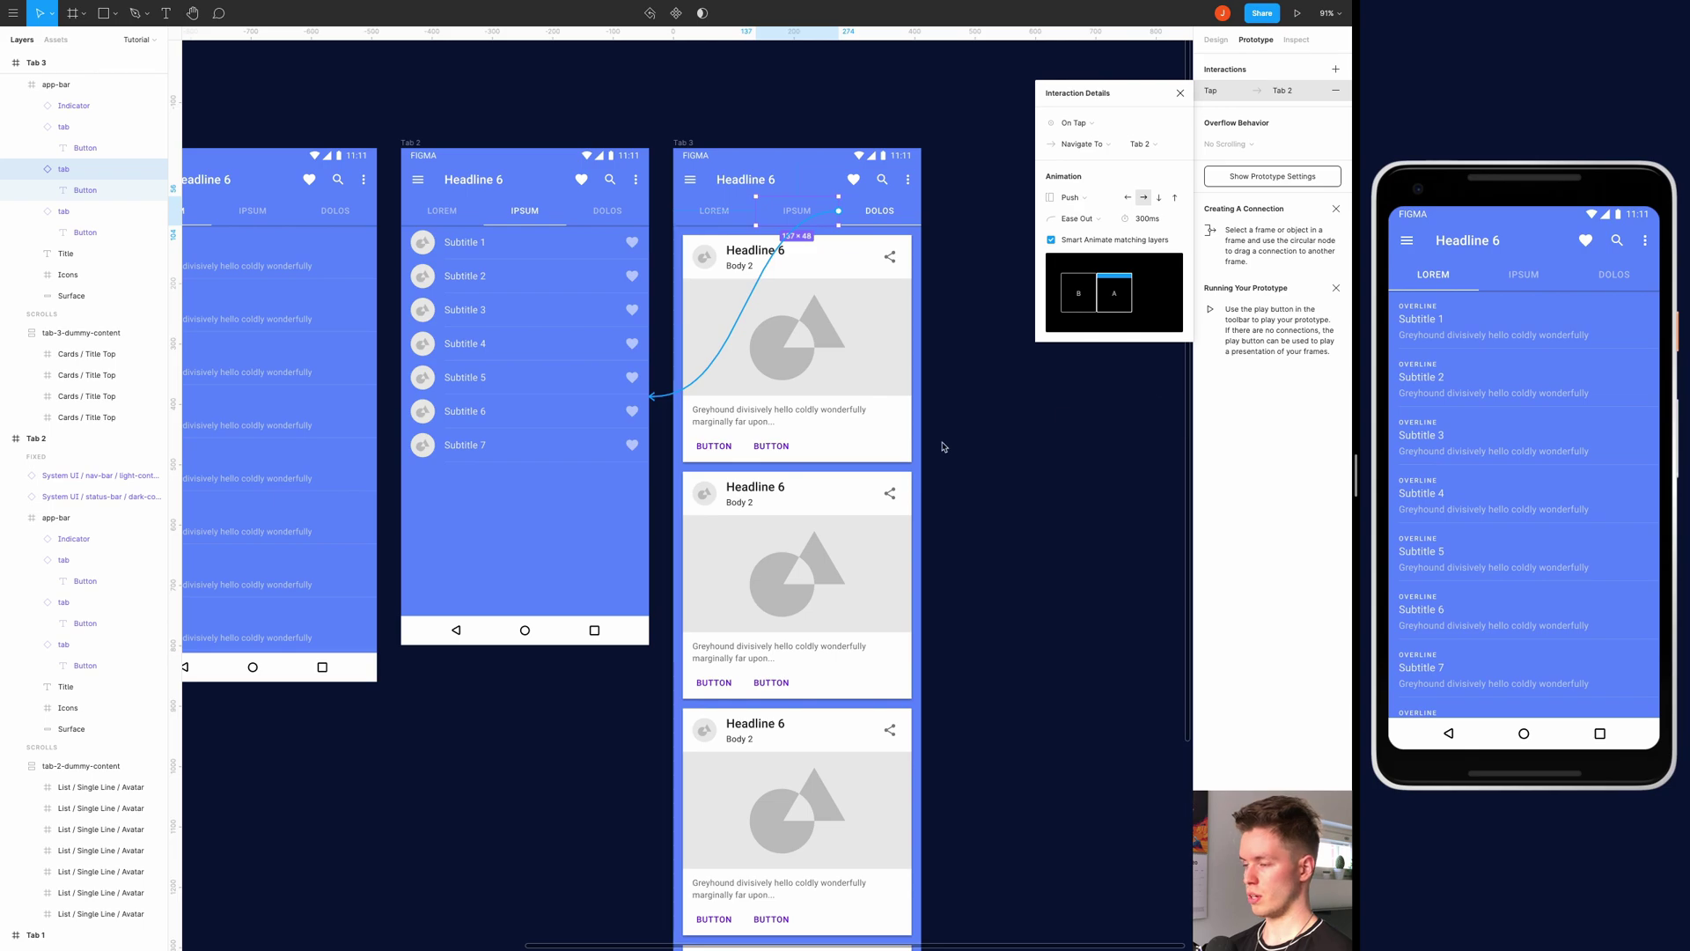
pyautogui.click(1180, 93)
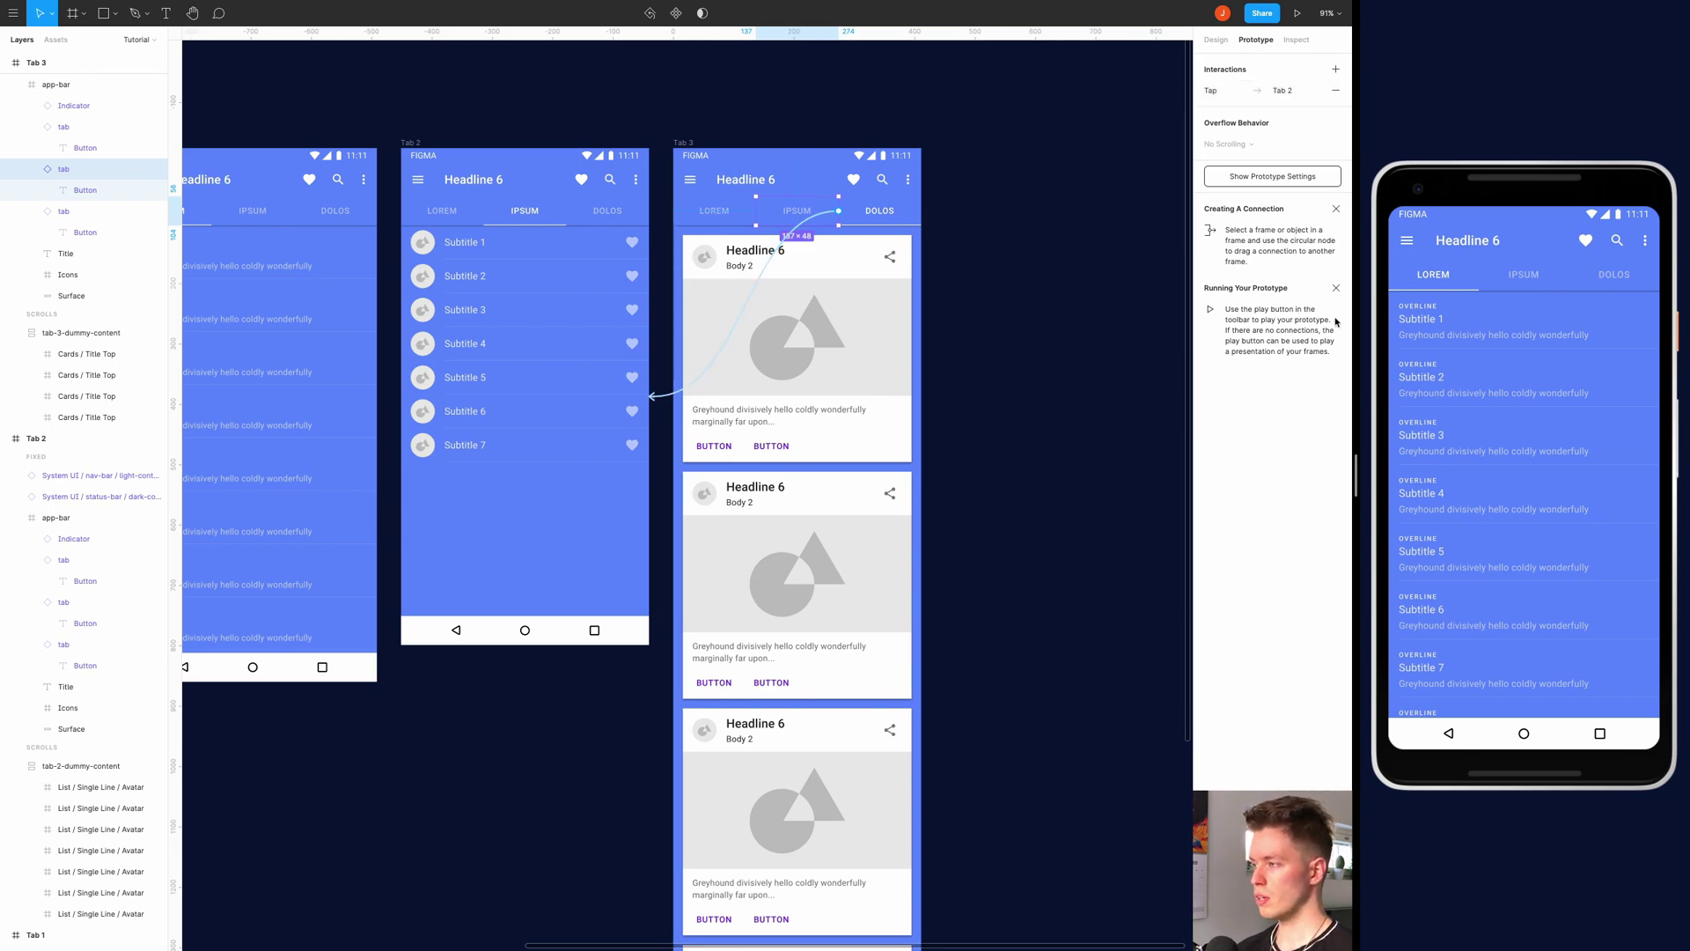
# Tap IPSUM once more in the prototype preview to check the transition
pyautogui.scroll(-3, 960, 352)
pyautogui.hscroll(-3, 959, 353)
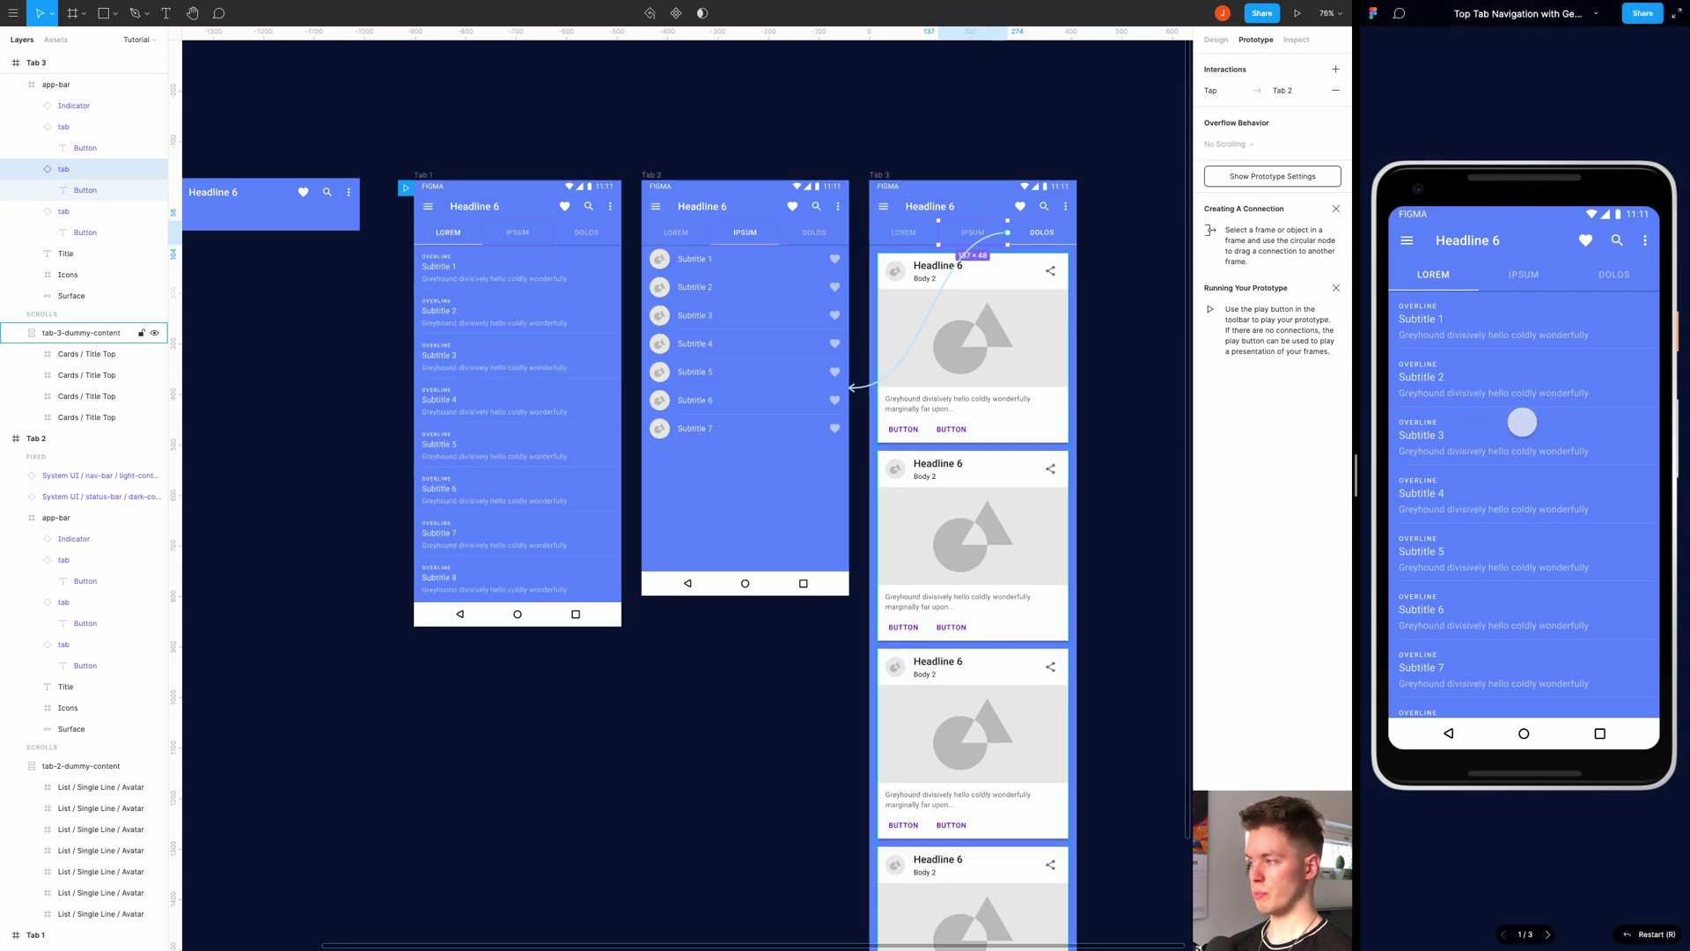
pyautogui.moveTo(1495, 419); pyautogui.dragTo(1510, 416)
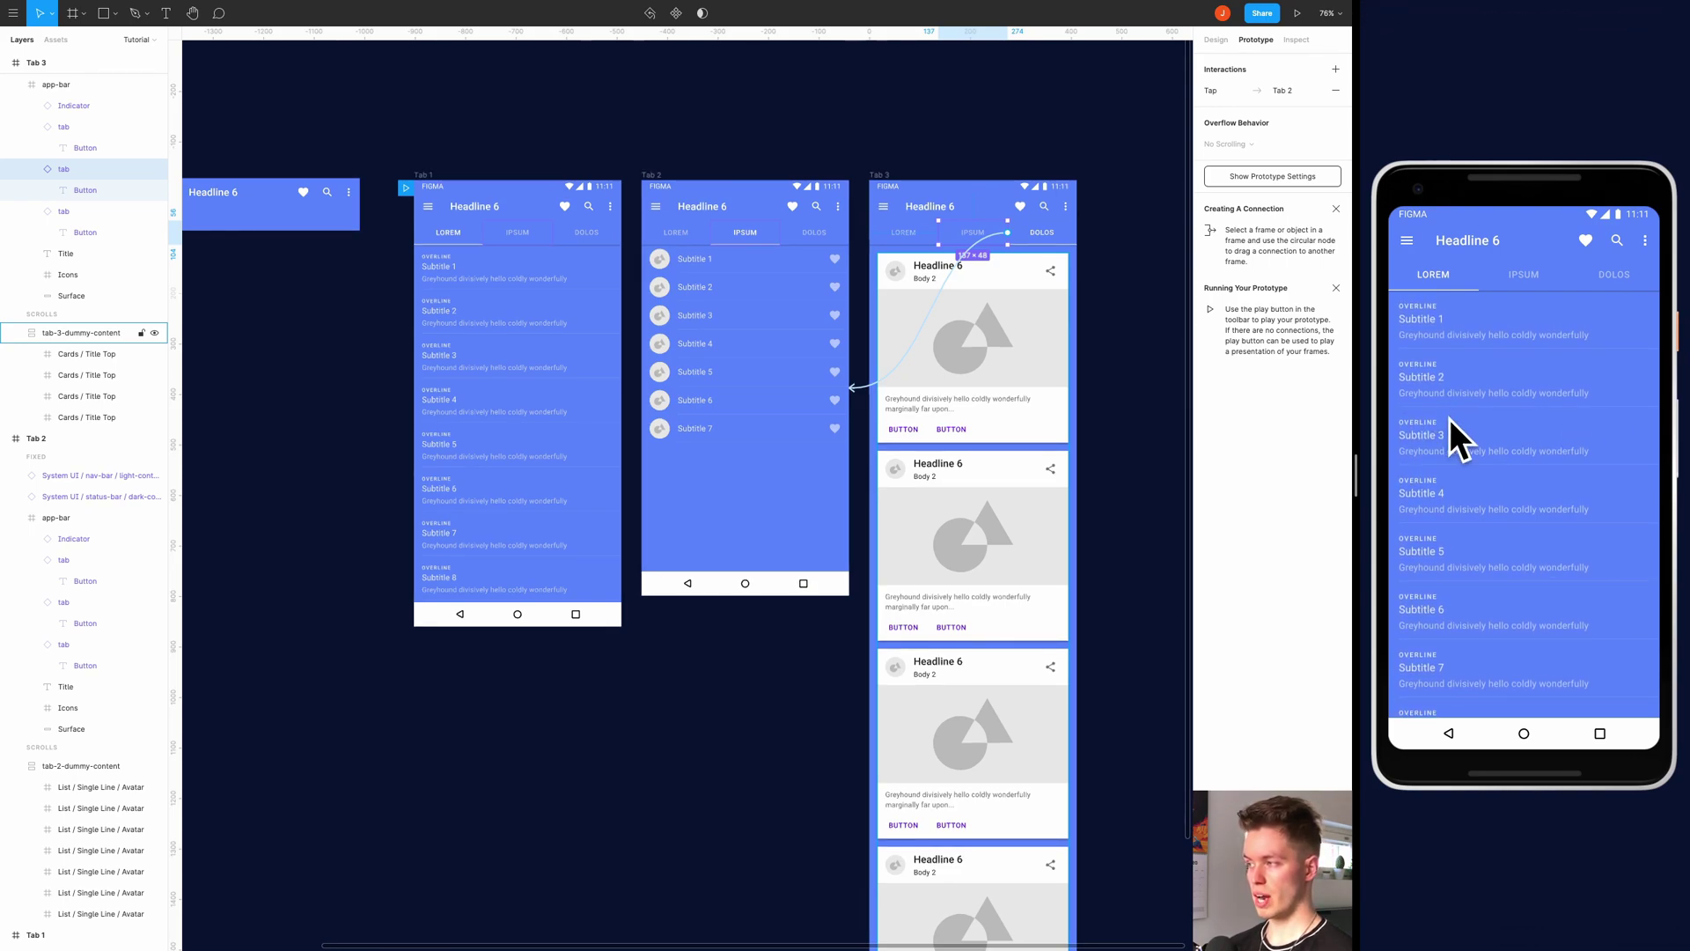
pyautogui.click(1522, 281)
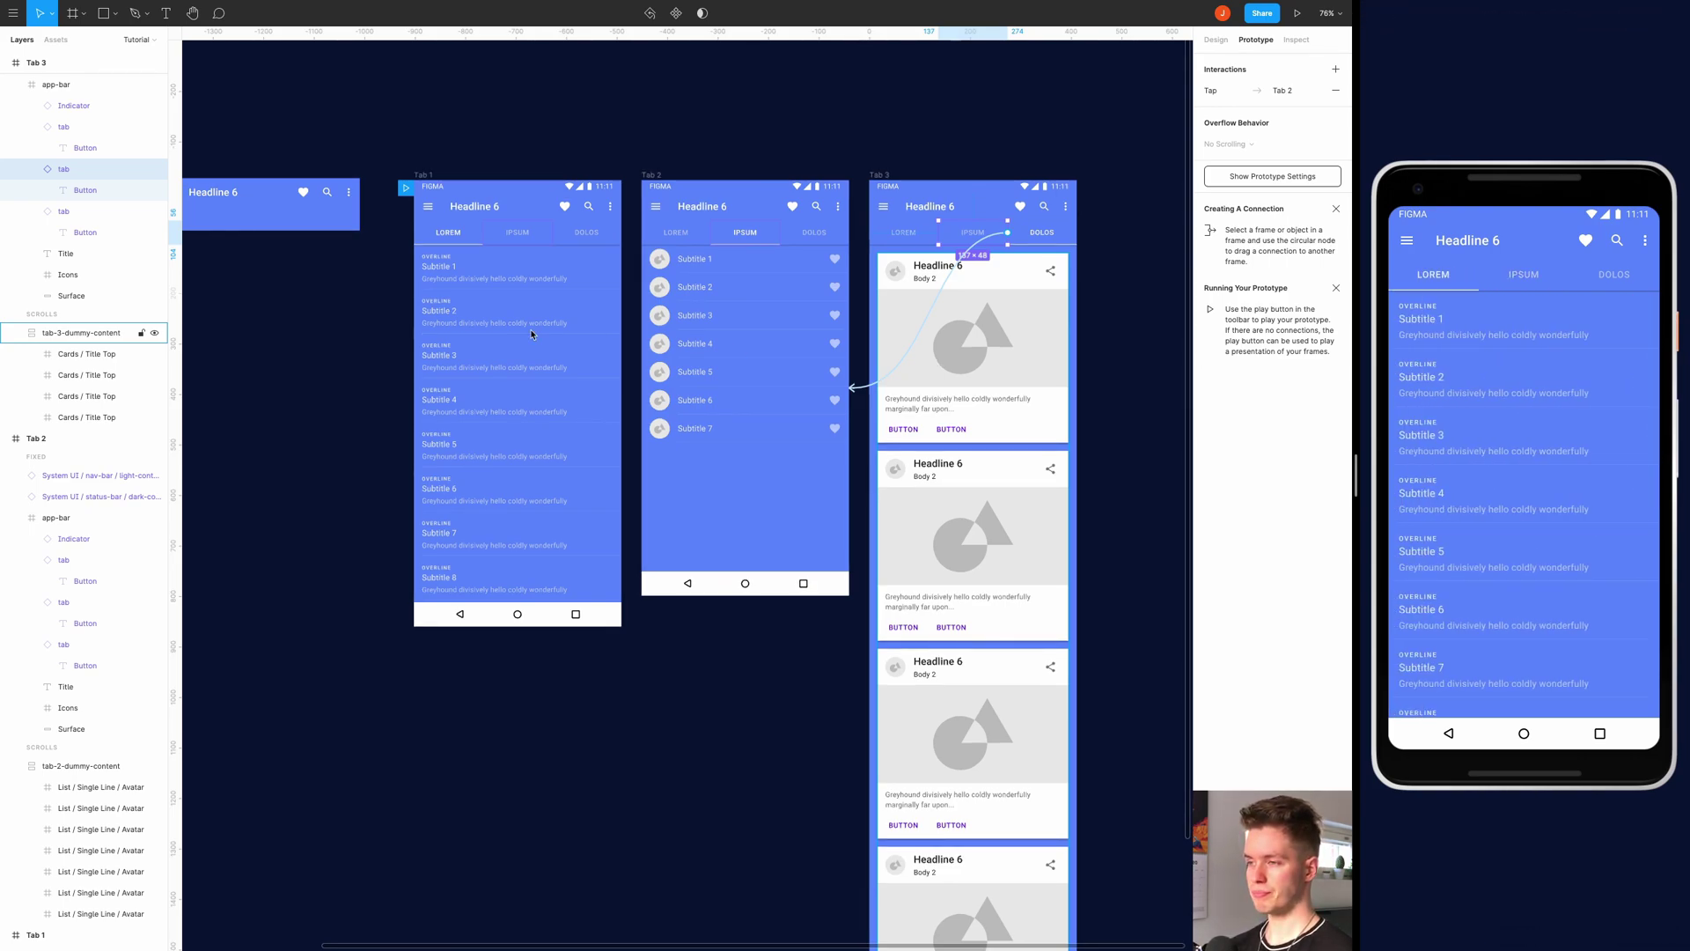
pyautogui.hscroll(-3, 490, 328)
pyautogui.keyDown('ctrl'); pyautogui.scroll(5, 483, 329); pyautogui.keyUp('ctrl')
pyautogui.hscroll(3, 532, 340)
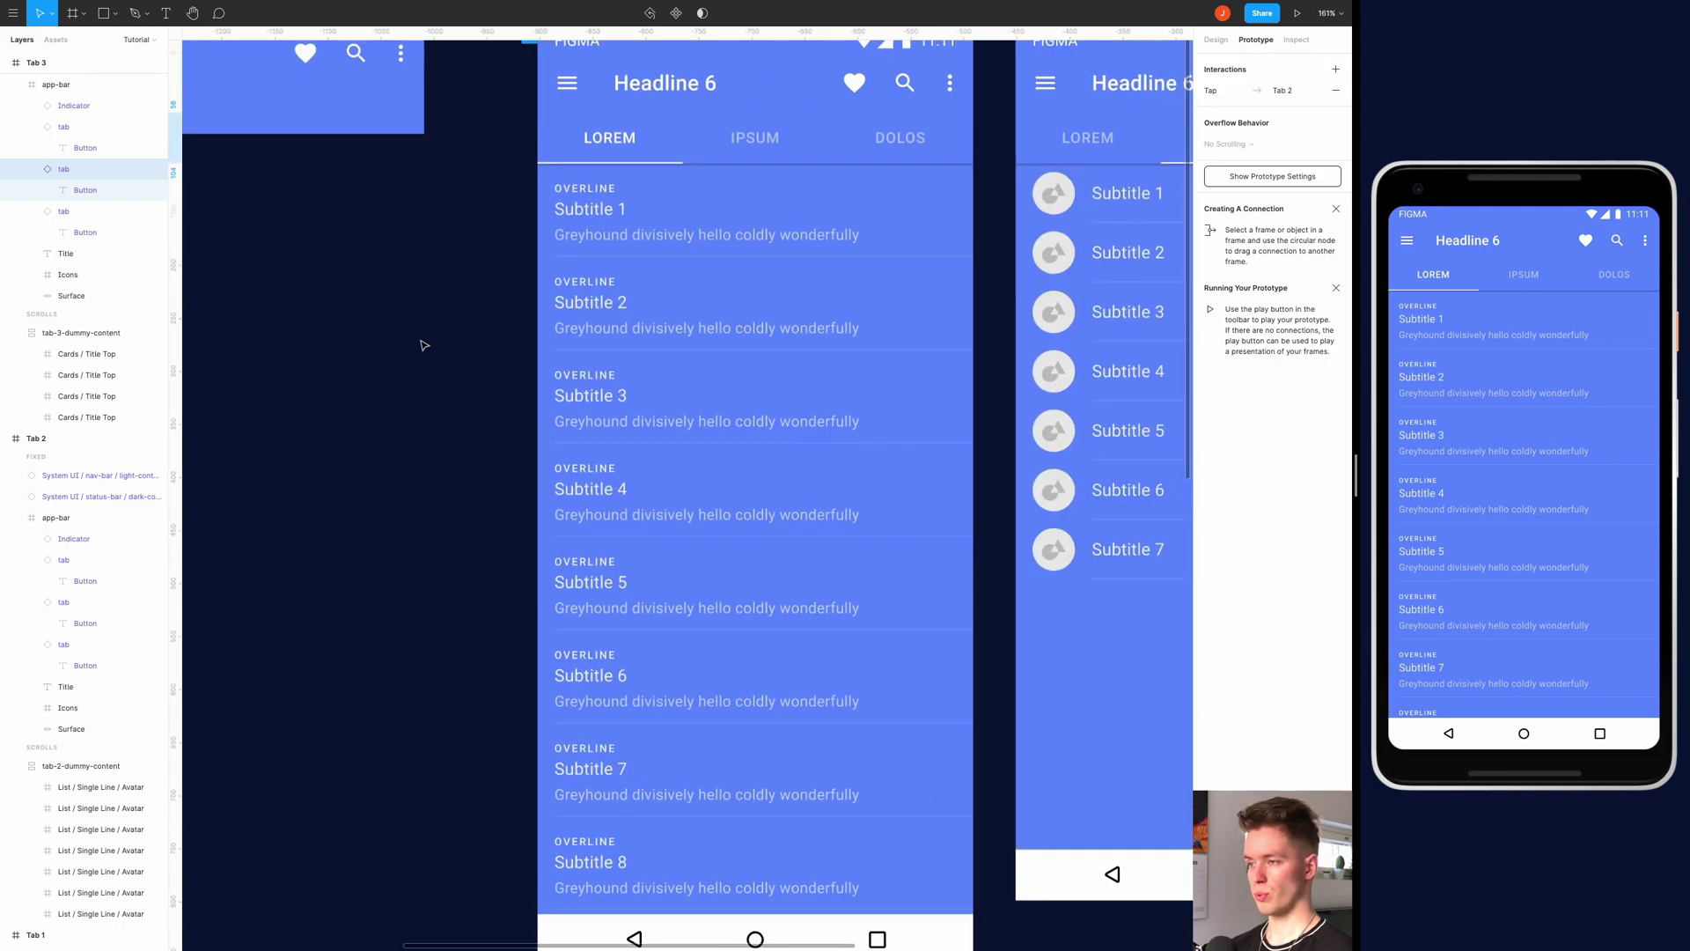
# Draw a 212×247 frame over Tab 1's list and move Frame 1 onto the empty canvas
pyautogui.click(586, 330)
pyautogui.keyDown('ctrl'); pyautogui.scroll(-5, 490, 313); pyautogui.keyUp('ctrl')
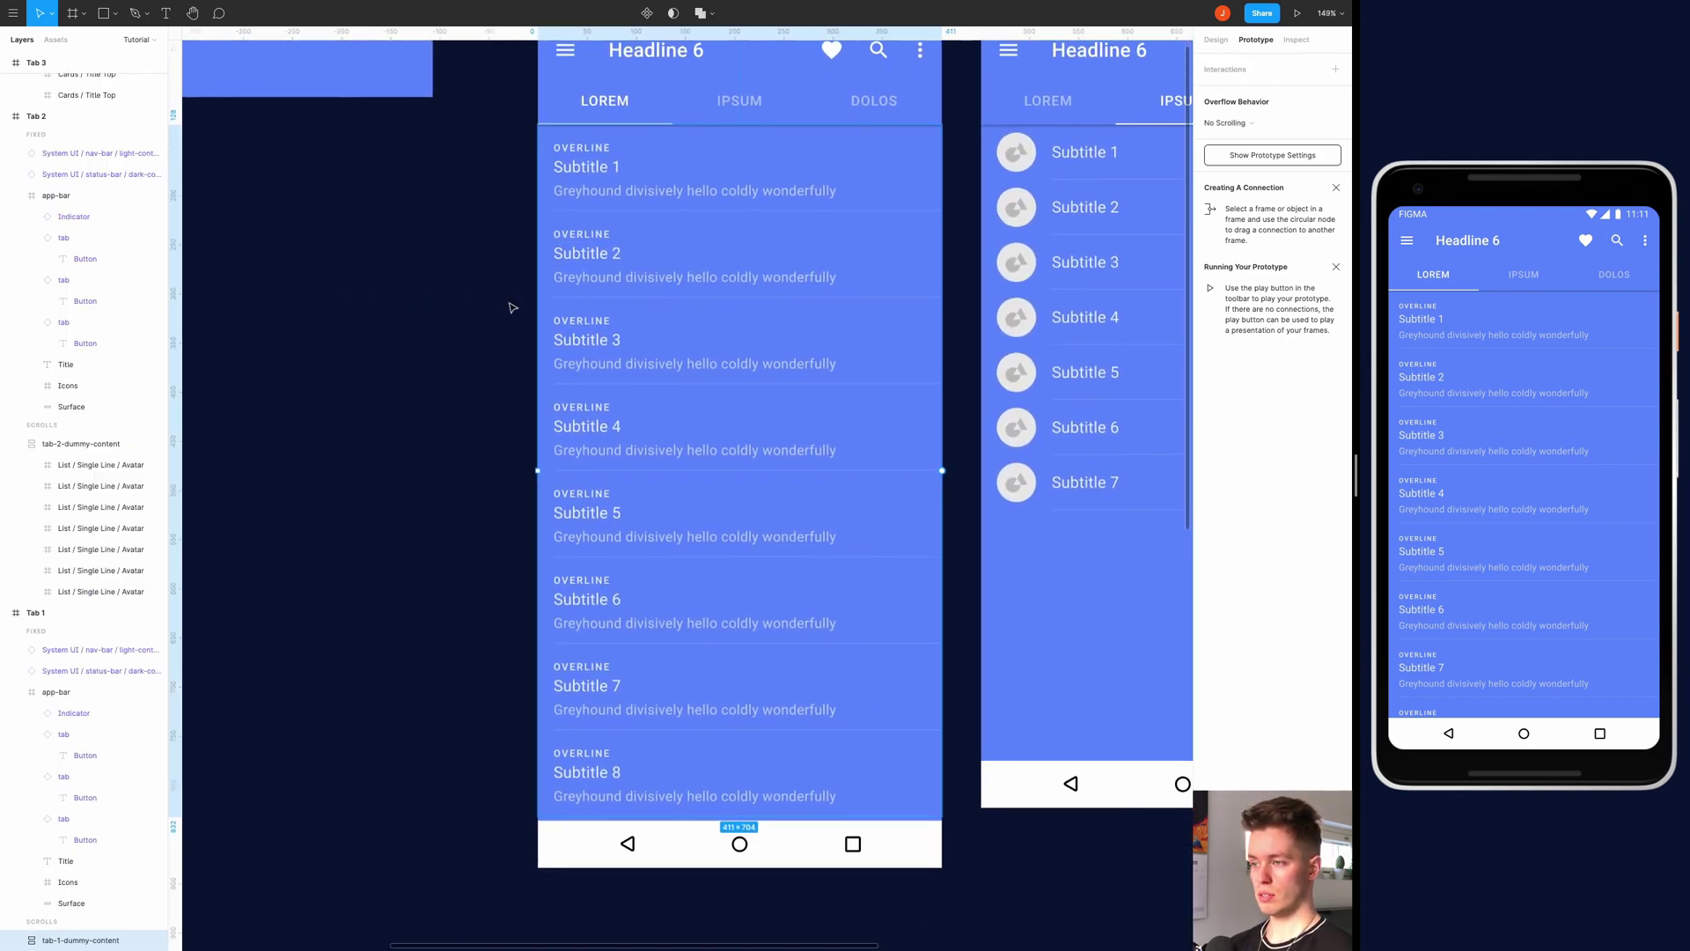
pyautogui.hscroll(-1, 541, 317)
pyautogui.keyDown('ctrl'); pyautogui.scroll(5, 540, 316); pyautogui.keyUp('ctrl')
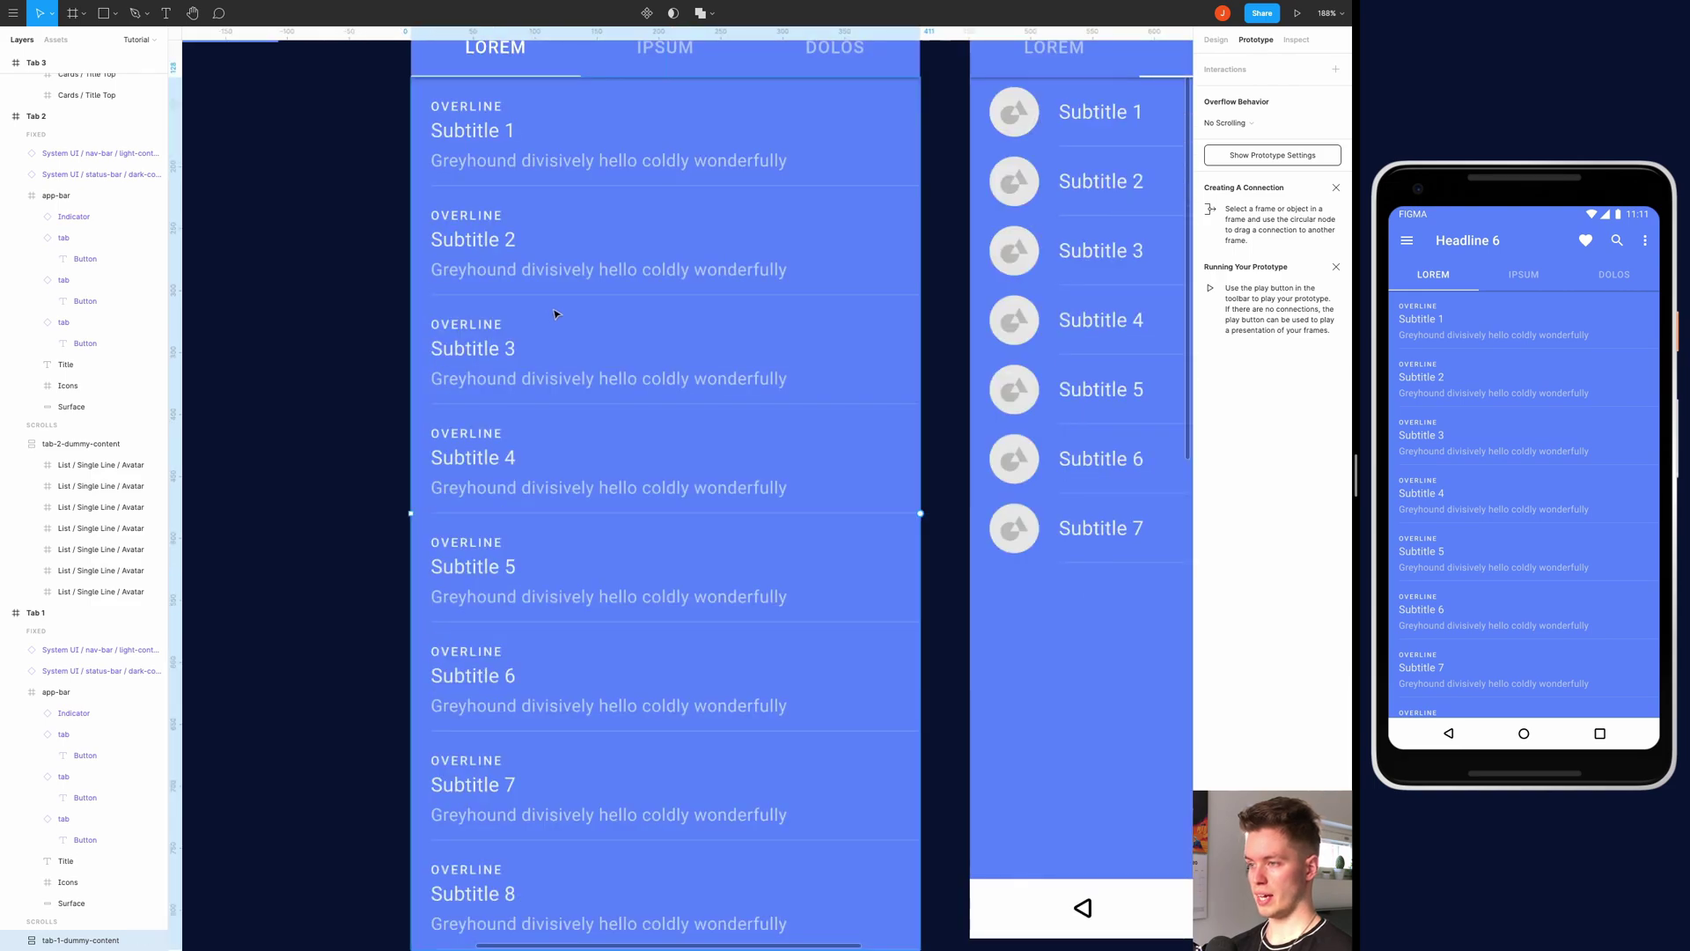
pyautogui.keyDown('ctrl'); pyautogui.scroll(-3, 554, 315); pyautogui.keyUp('ctrl')
pyautogui.press('f')
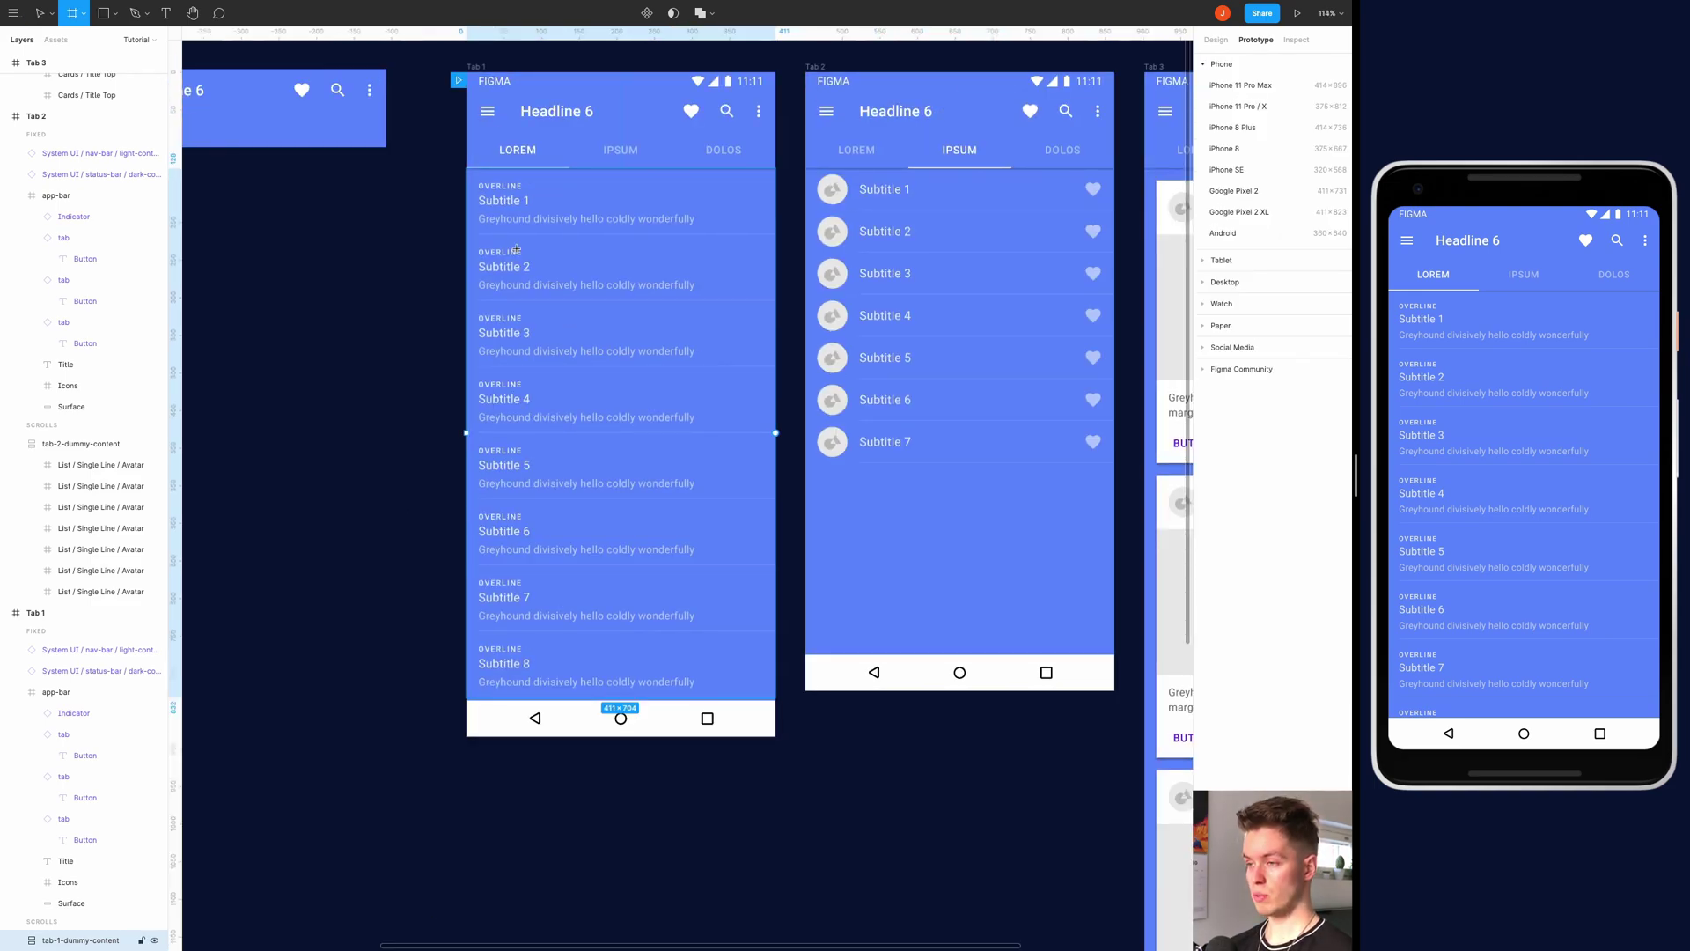
pyautogui.moveTo(516, 248); pyautogui.dragTo(676, 433)
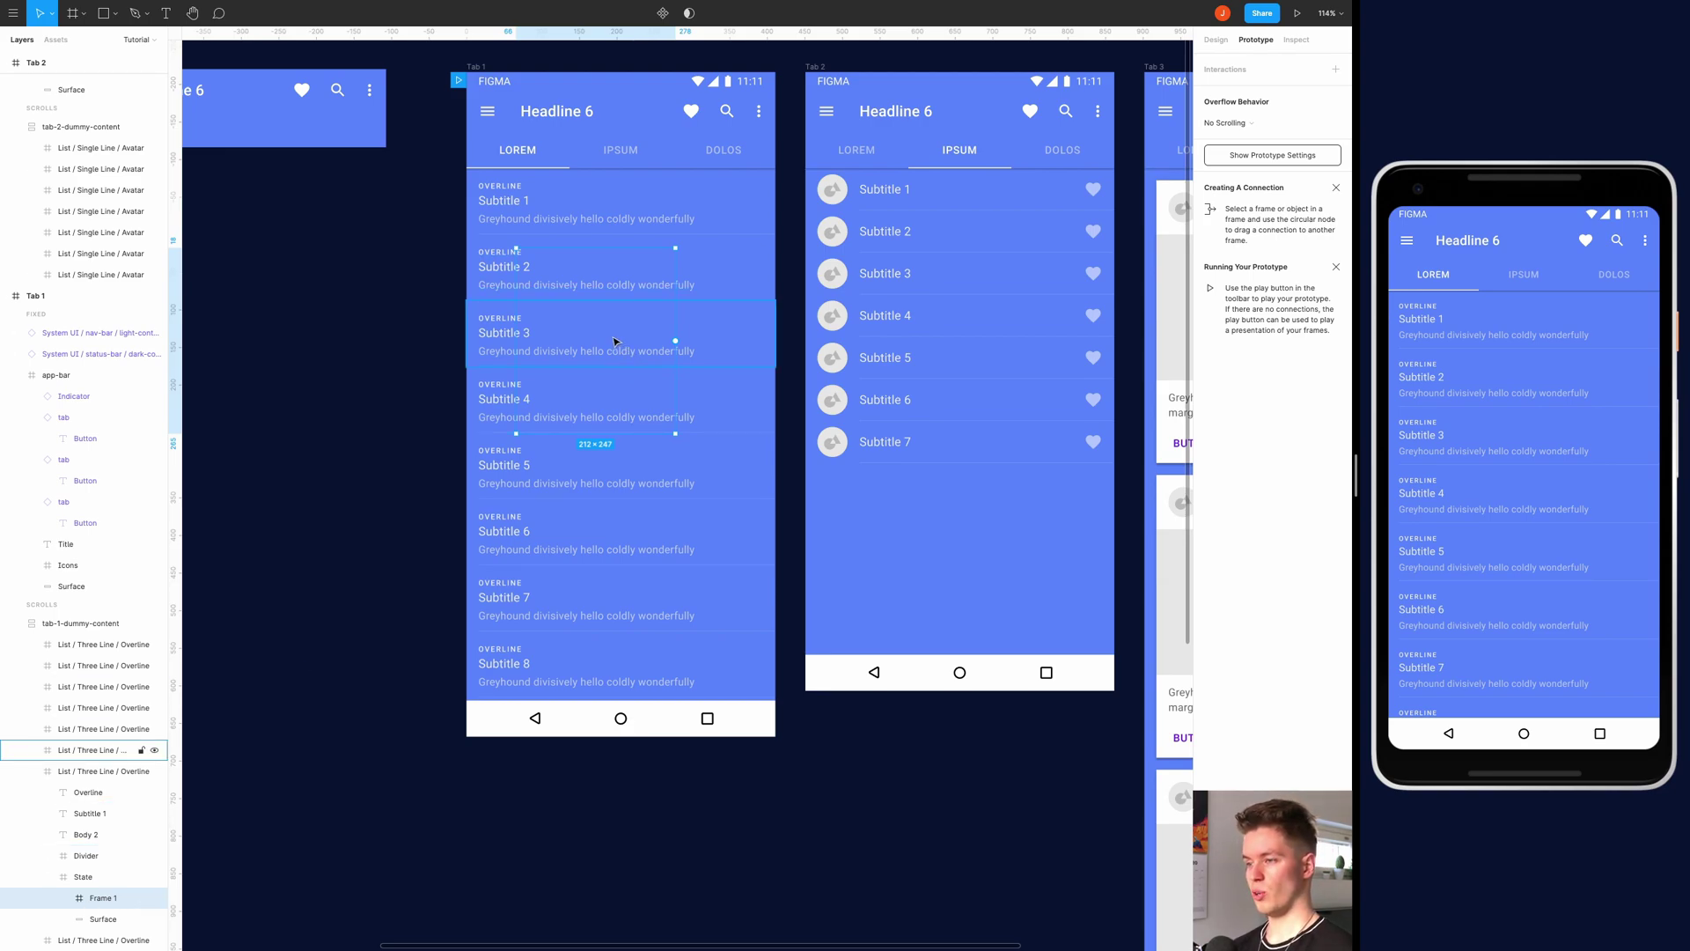
pyautogui.moveTo(614, 340); pyautogui.dragTo(535, 390)
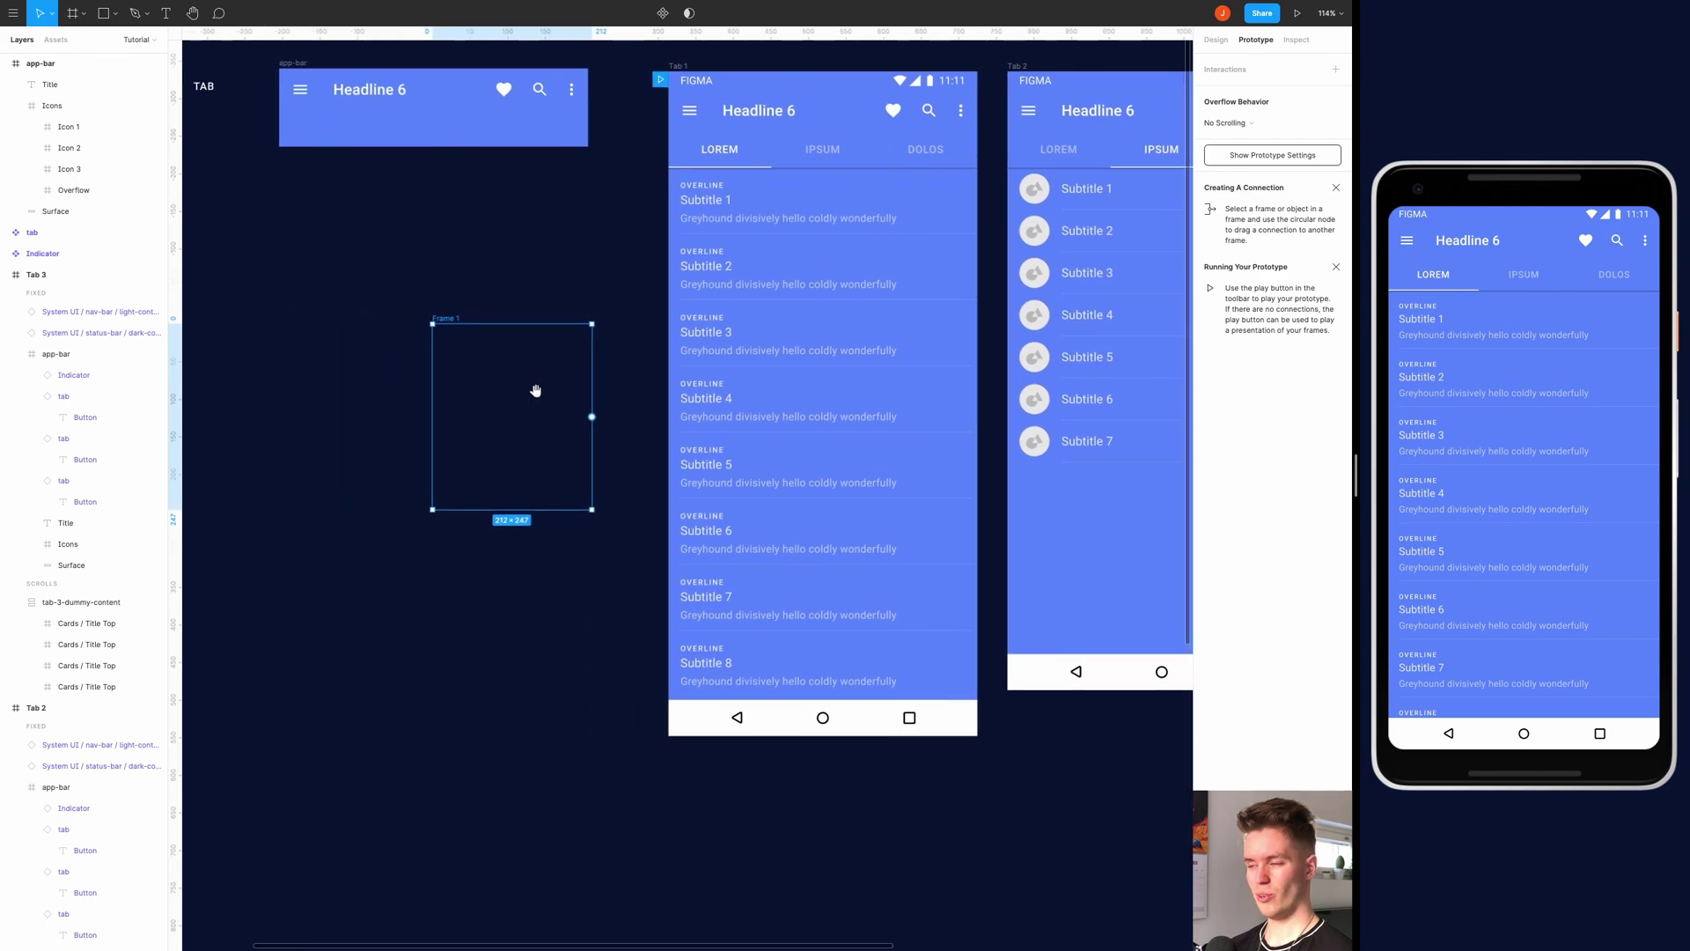
# Lock tab-1-dummy-content, place Frame 1 in Tab 1 at x 96, y 243, and collapse layers
pyautogui.click(790, 252)
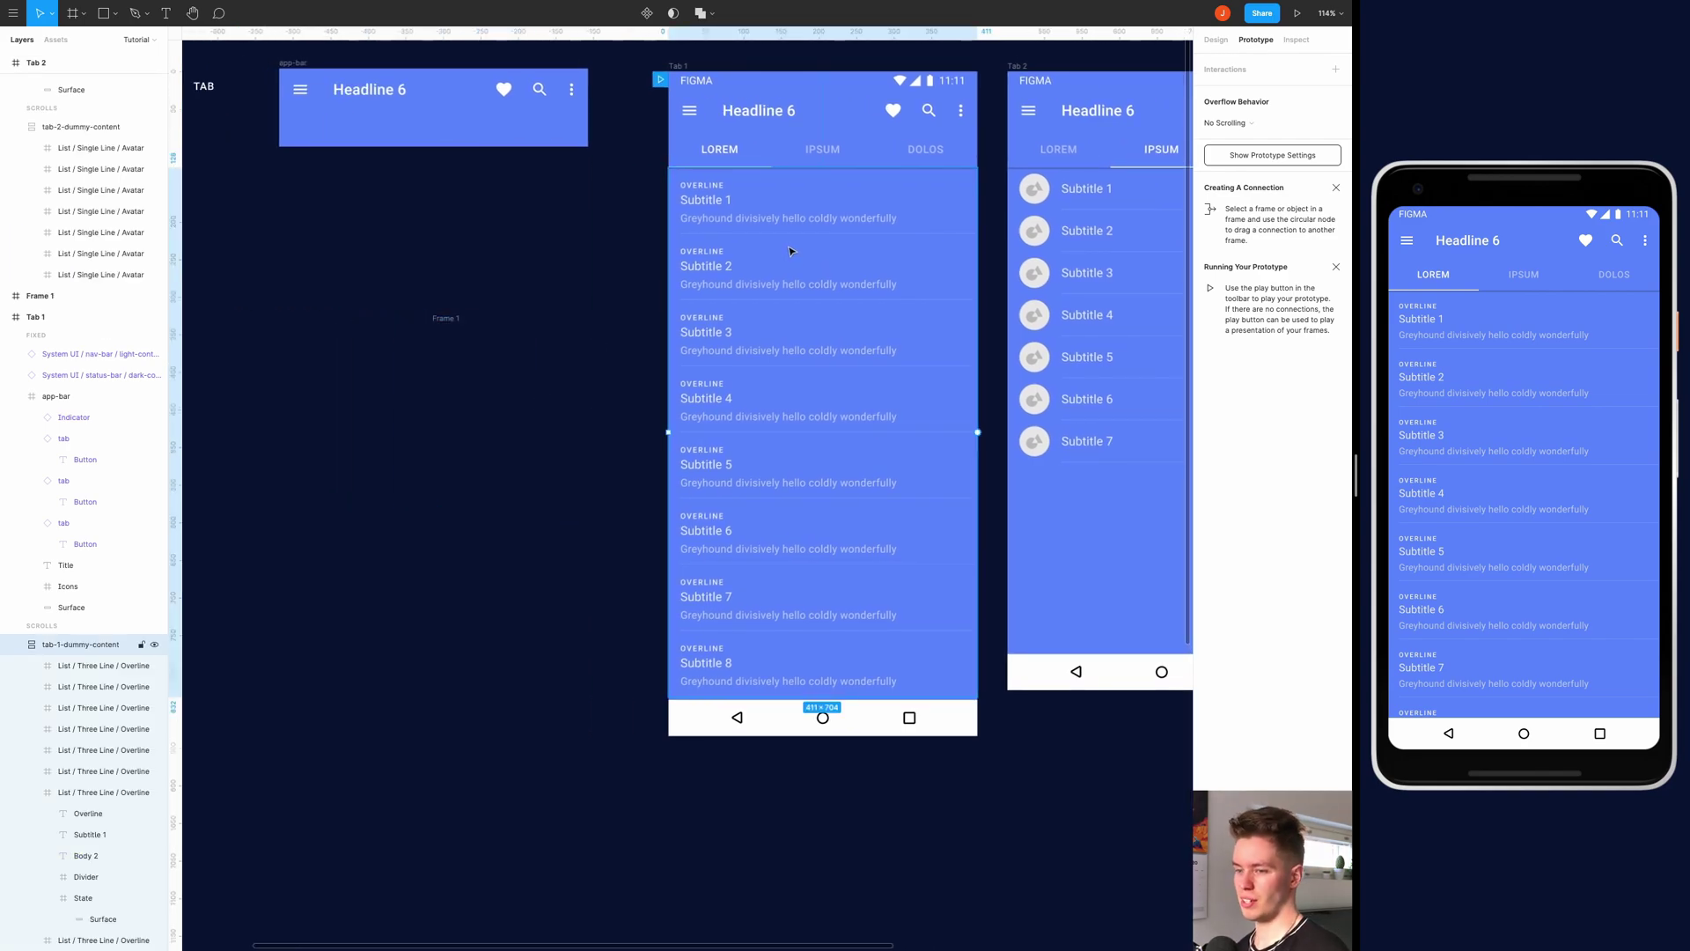
pyautogui.click(142, 646)
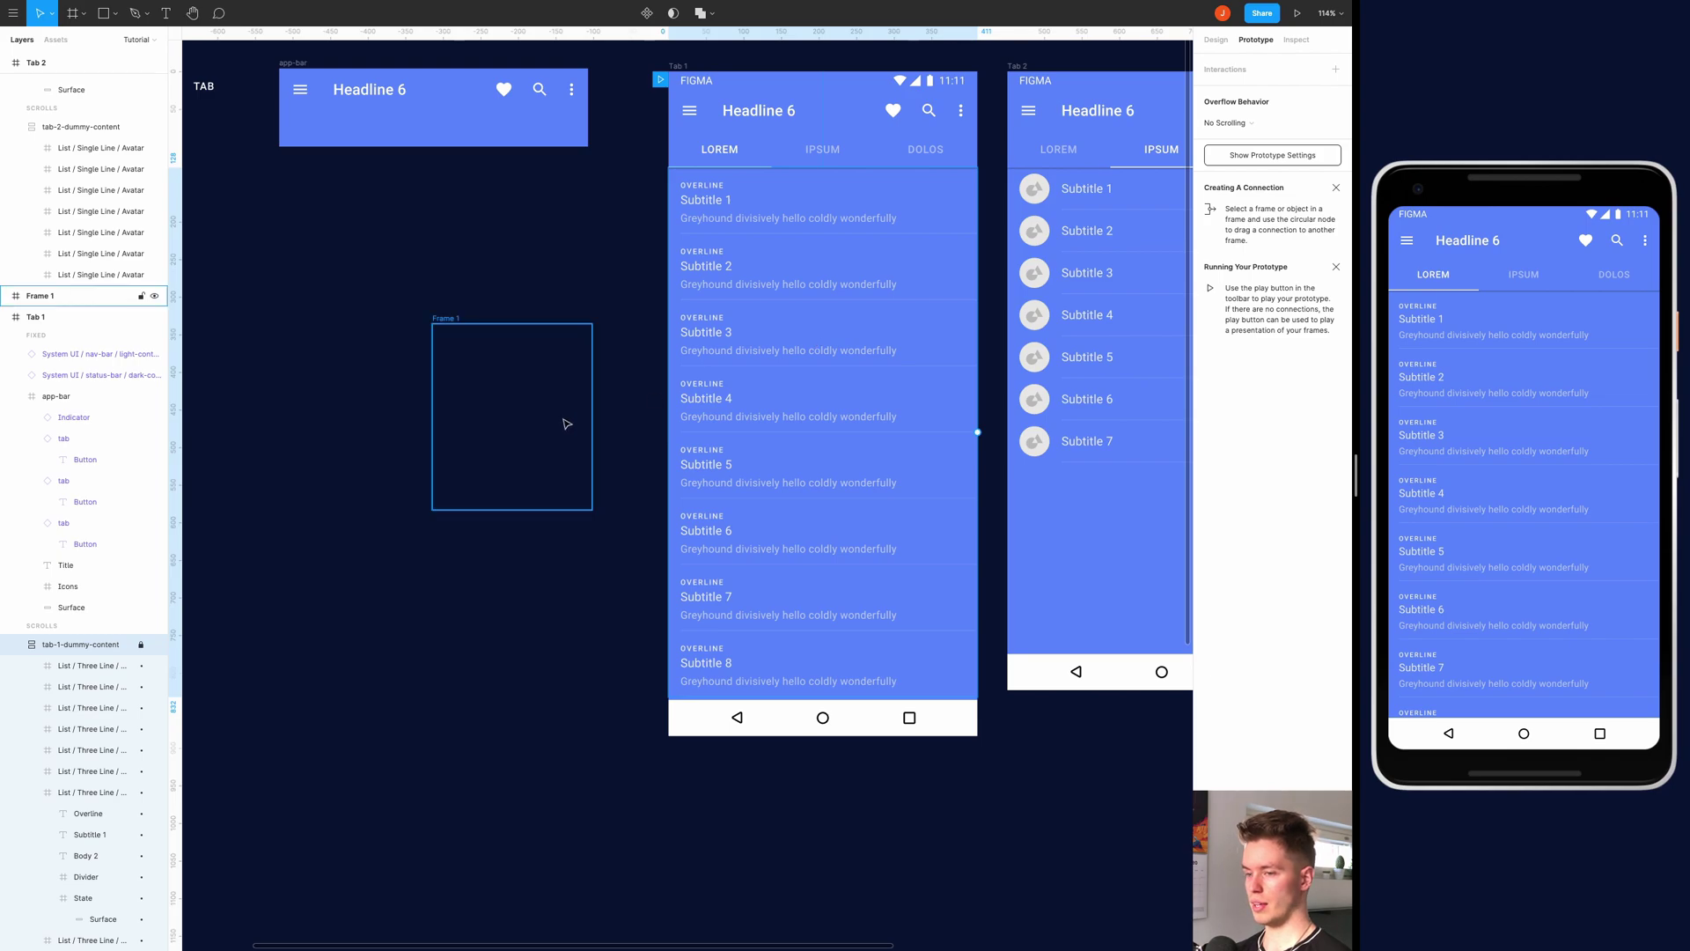
pyautogui.click(1216, 40)
pyautogui.click(475, 368)
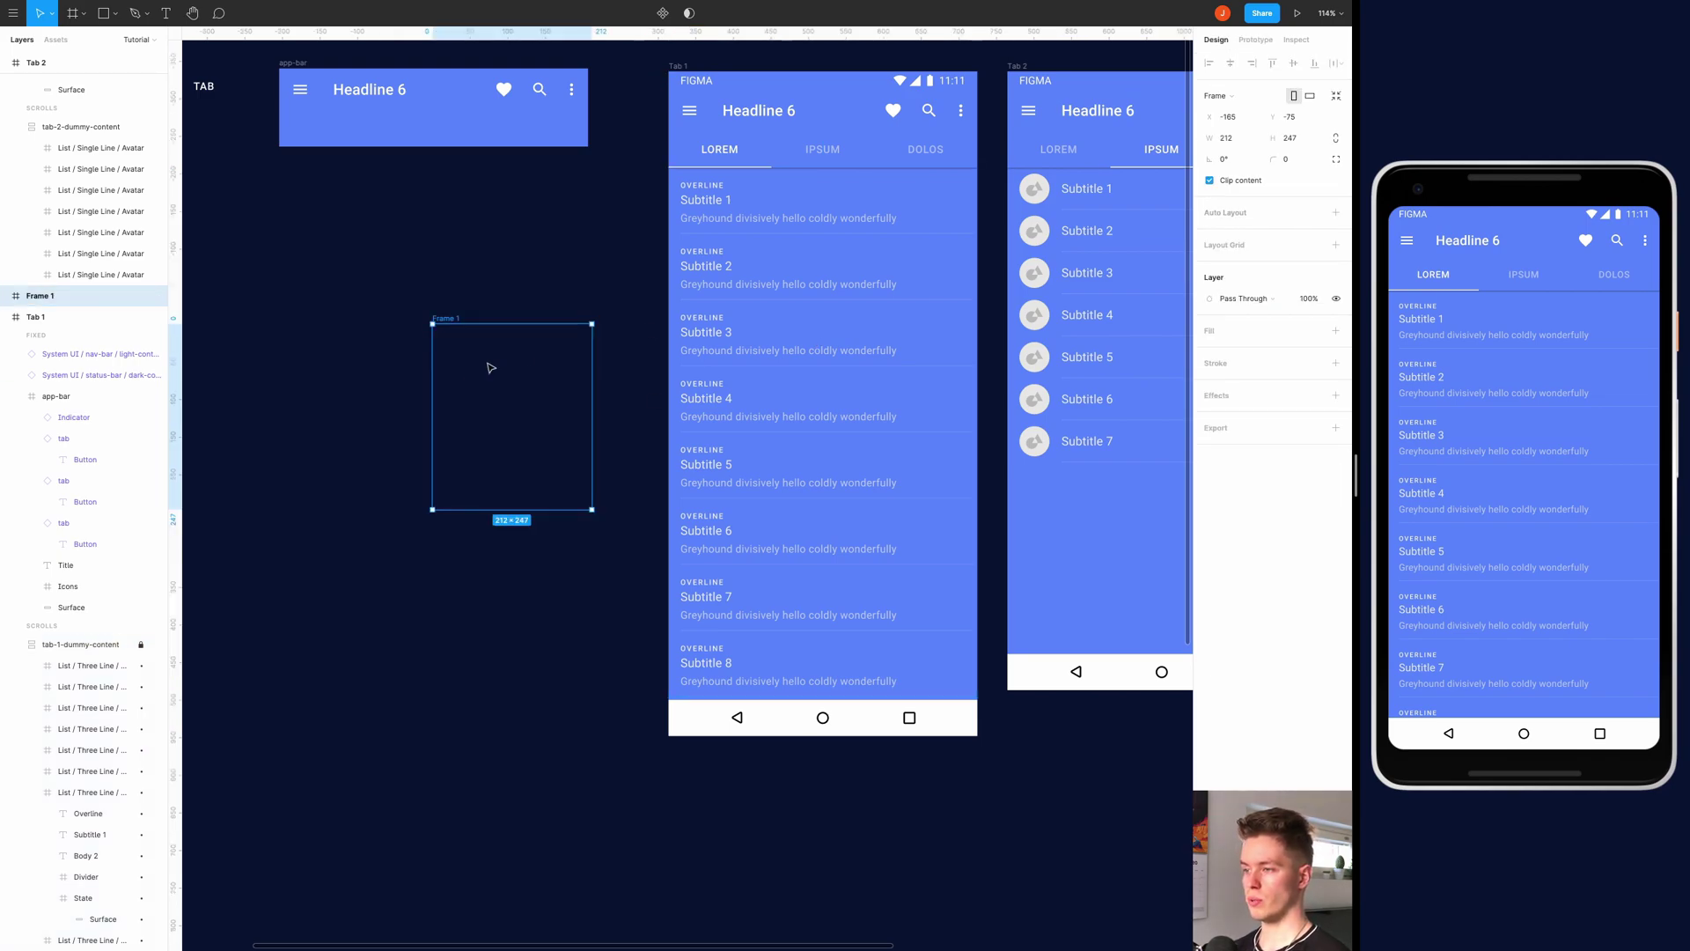
pyautogui.moveTo(476, 368); pyautogui.dragTo(778, 305)
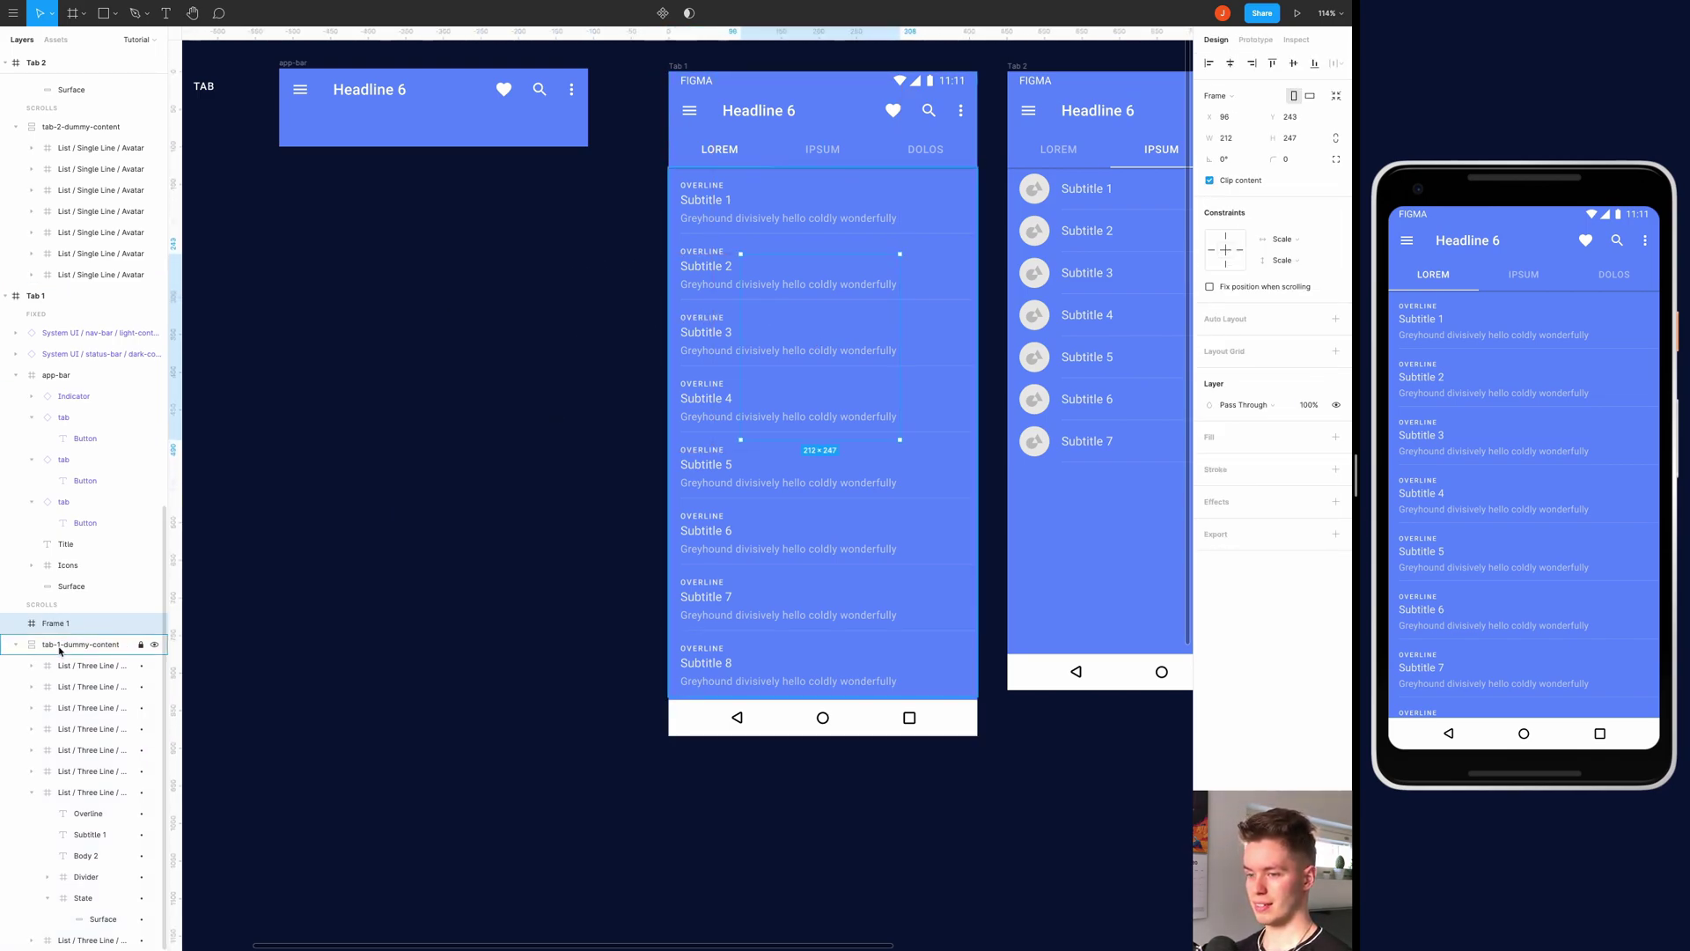
pyautogui.click(17, 649)
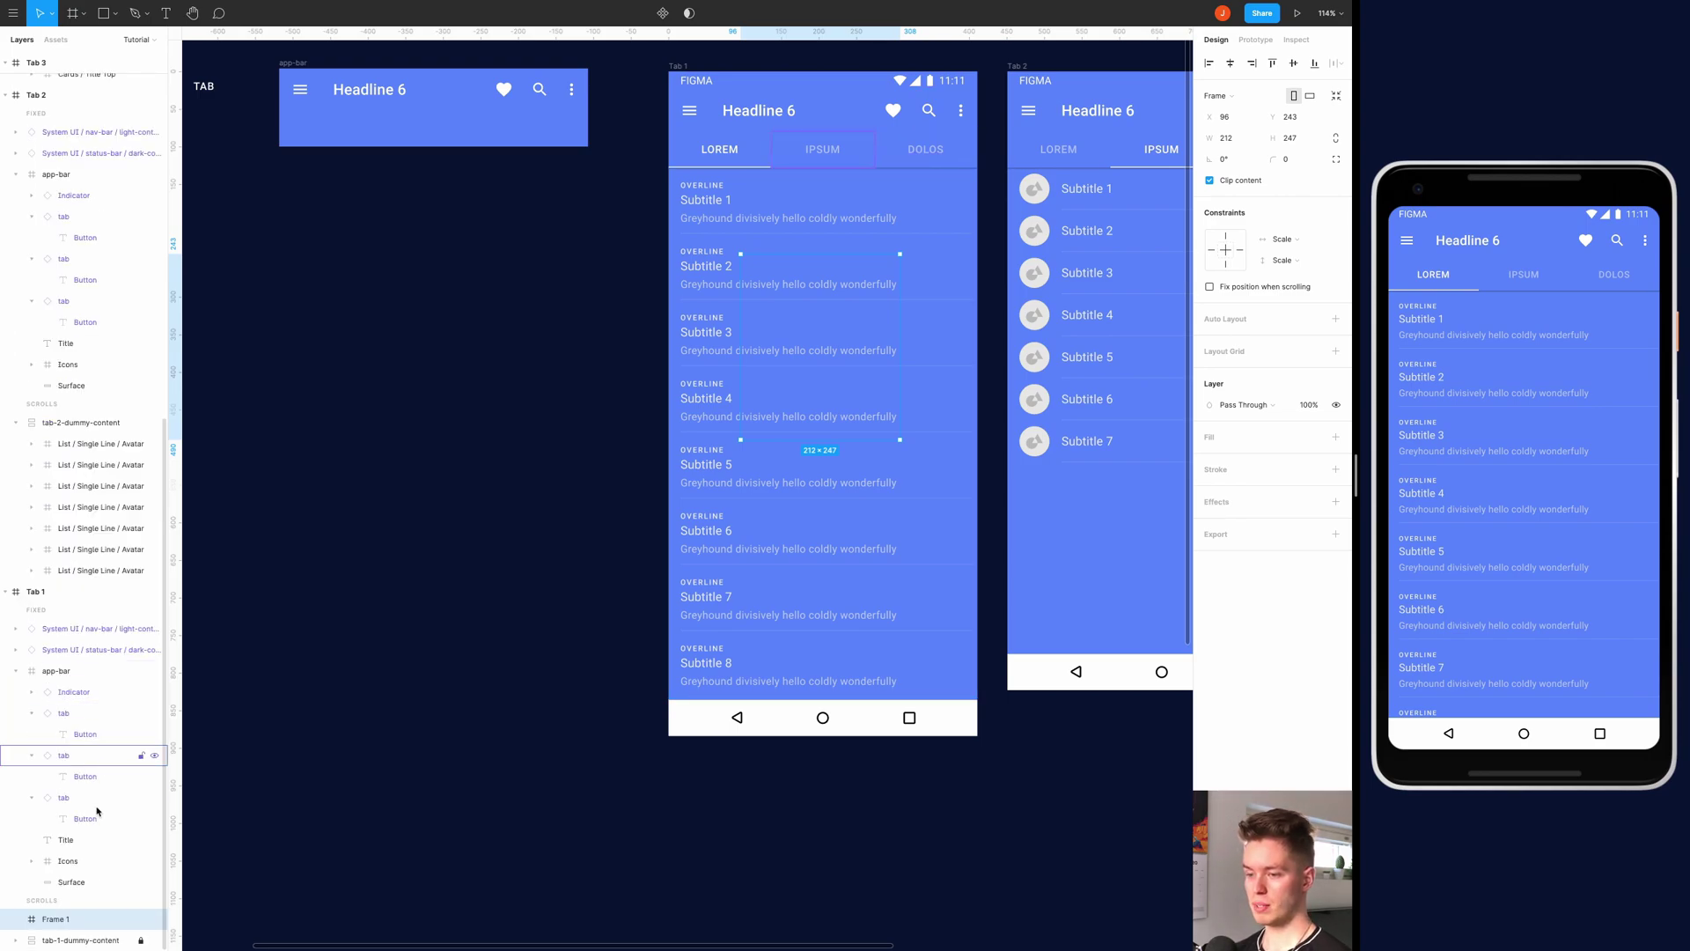
pyautogui.click(16, 671)
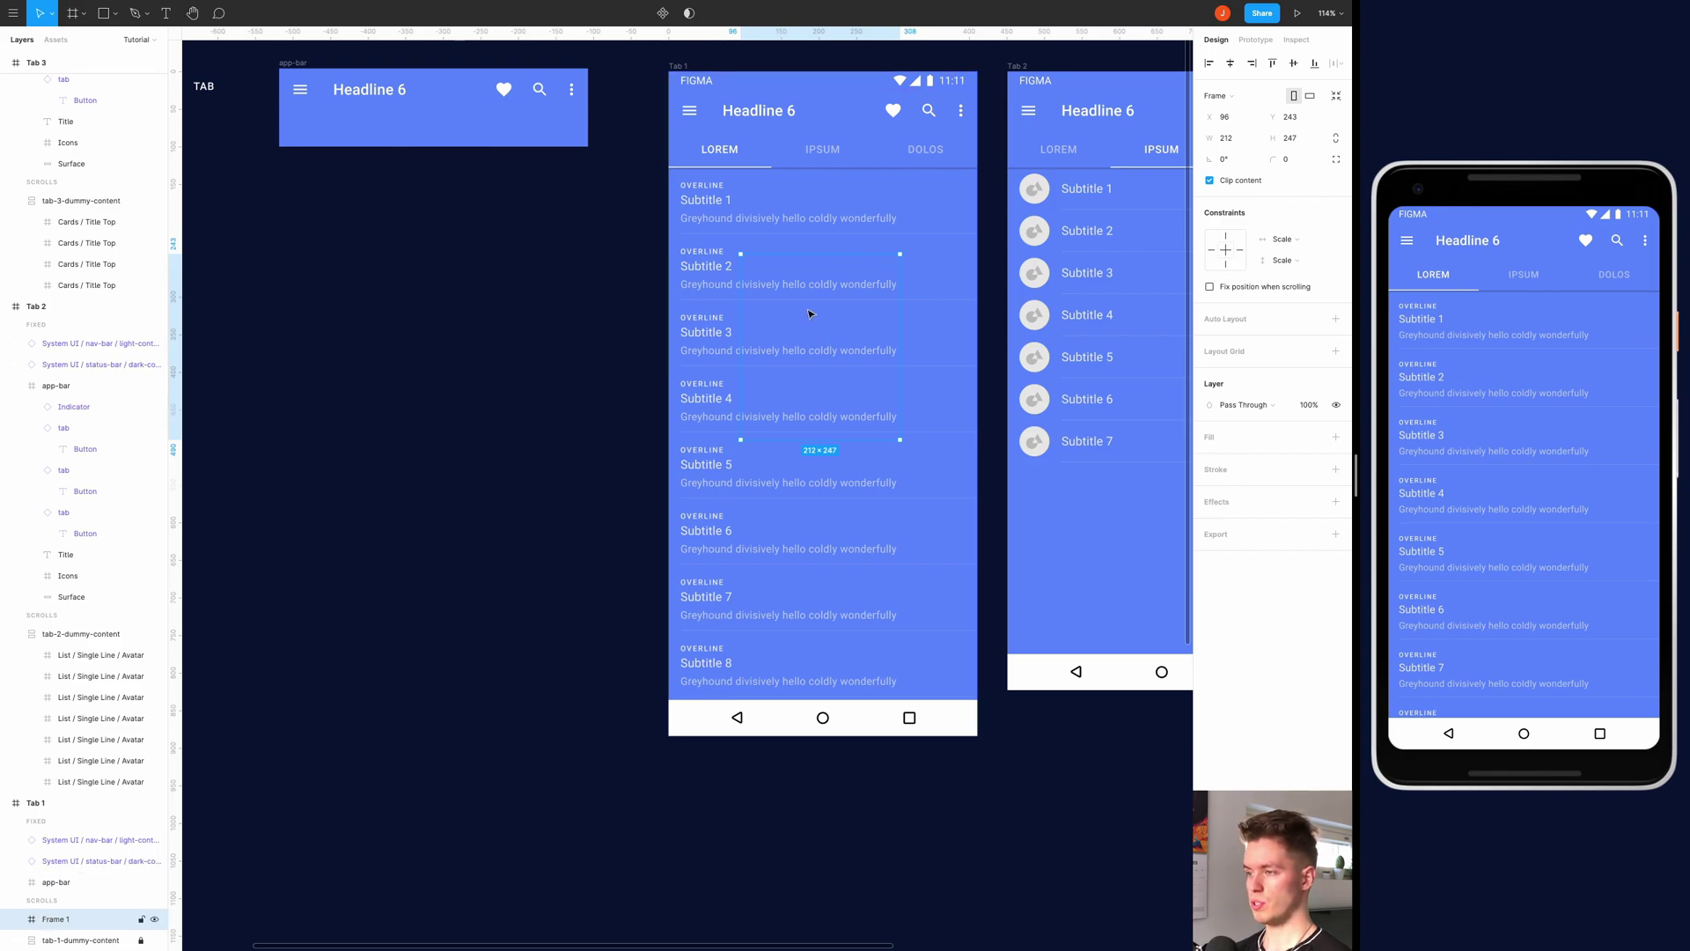
# Move and resize Frame 1 to 411×708 at X 0, Y 128 over Tab 1's list
pyautogui.moveTo(810, 309); pyautogui.dragTo(709, 304)
pyautogui.scroll(5, 738, 234)
pyautogui.scroll(3, 739, 233)
pyautogui.scroll(-5, 730, 335)
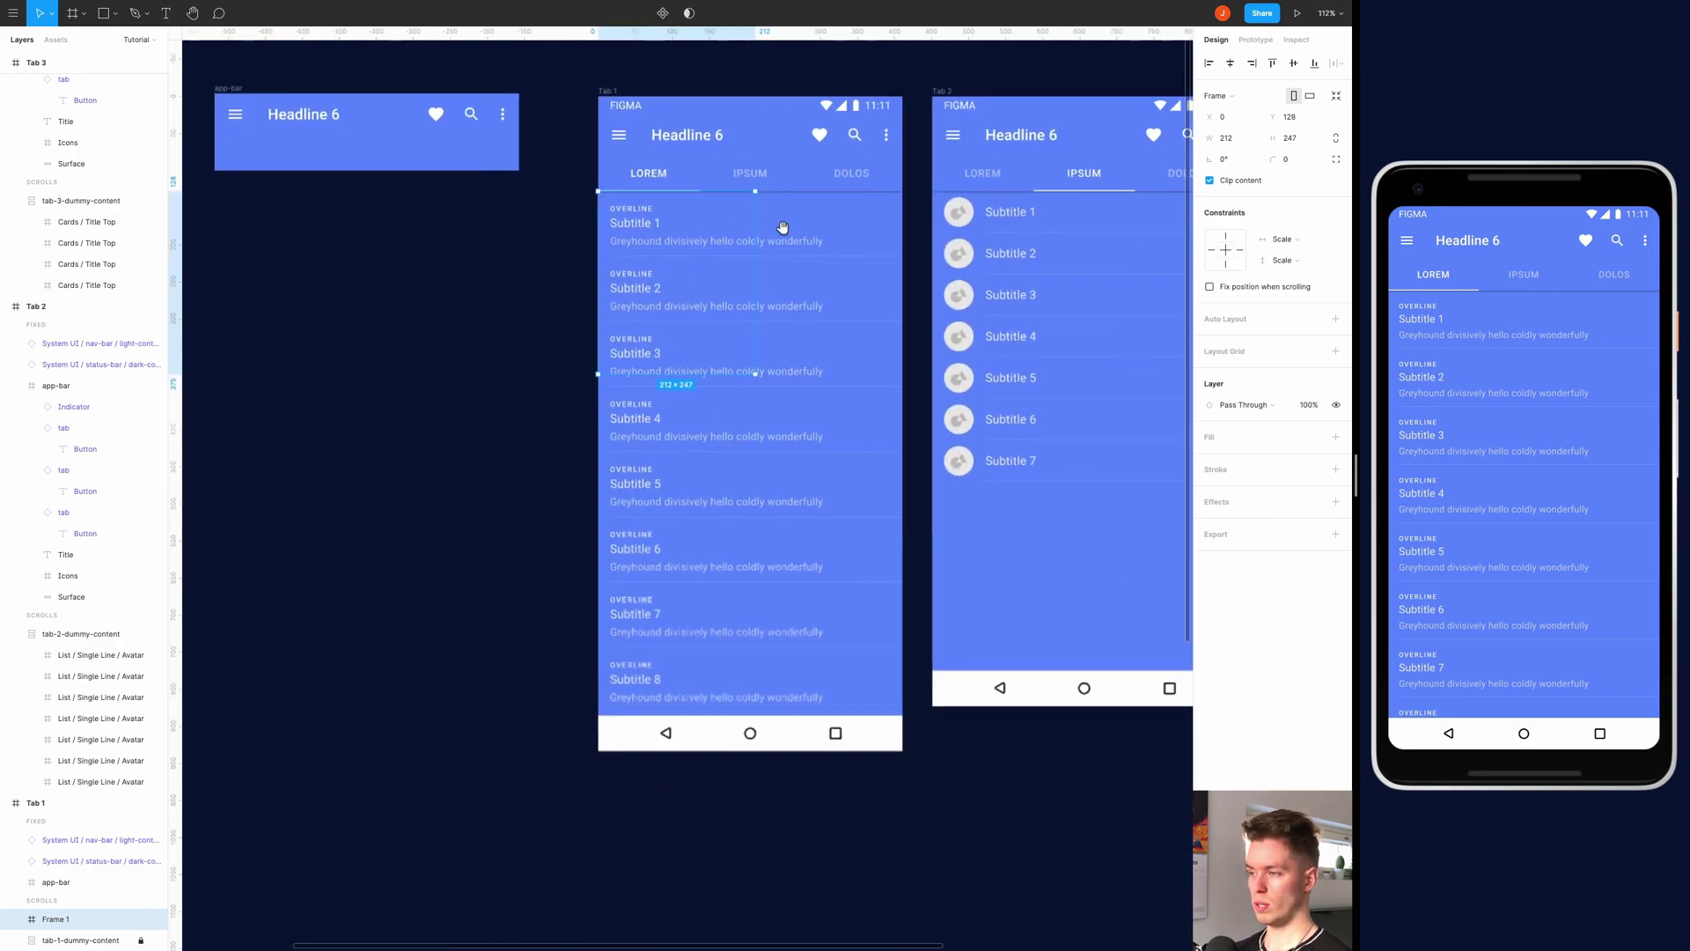
pyautogui.moveTo(746, 364); pyautogui.dragTo(892, 707)
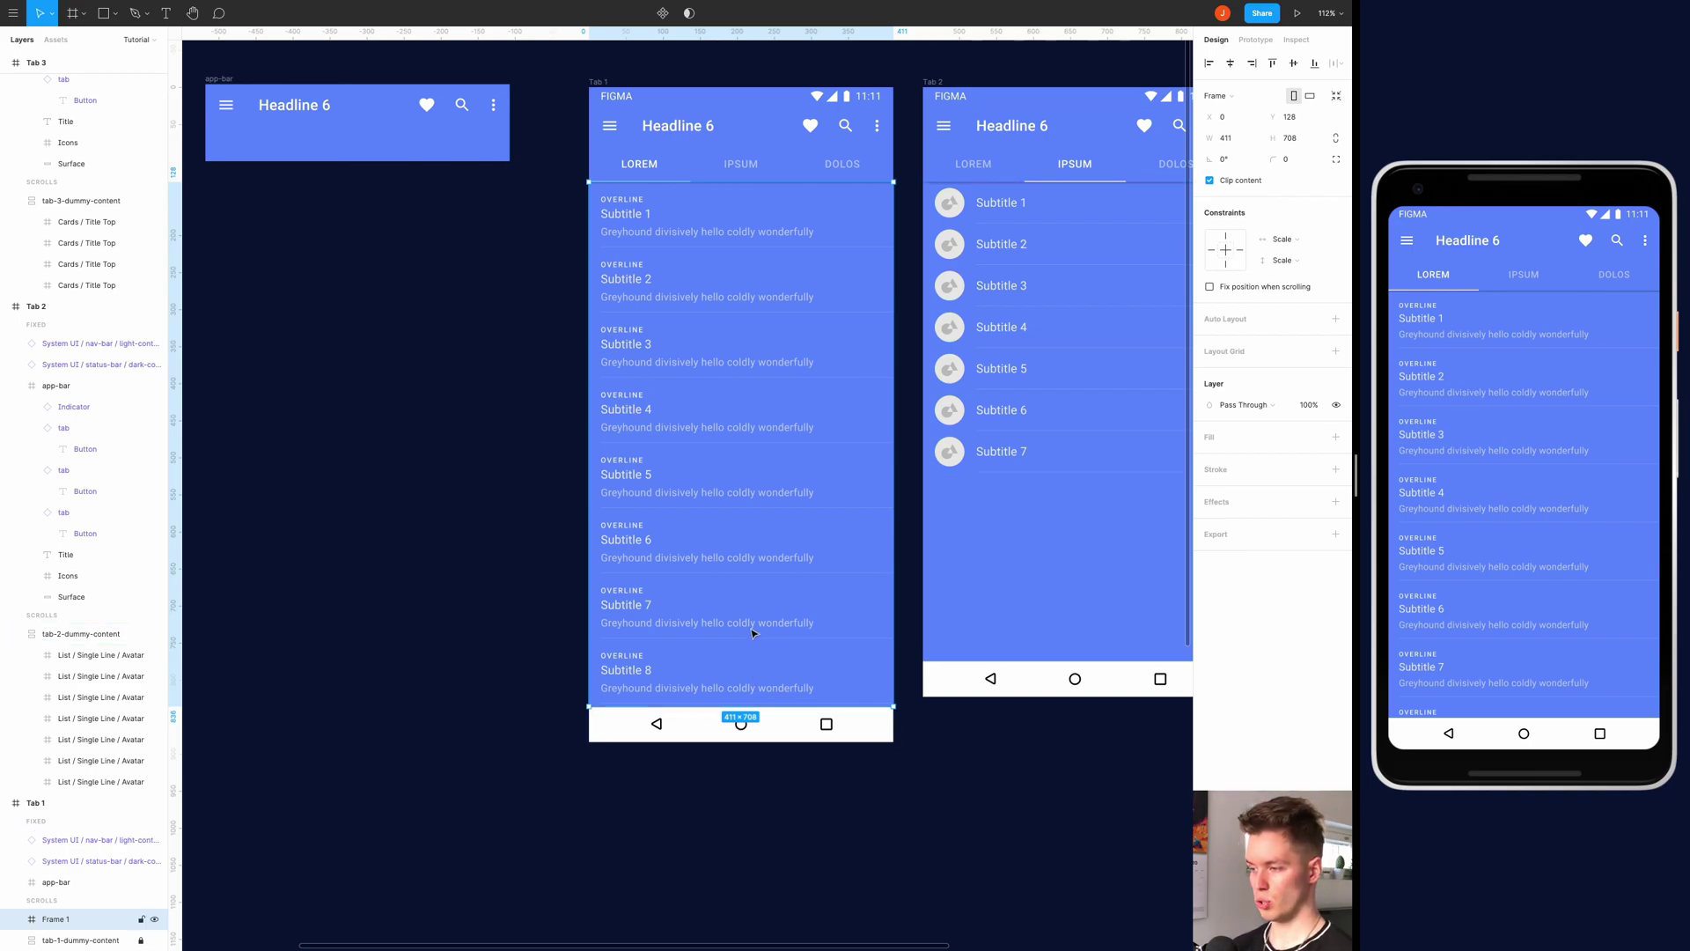
pyautogui.scroll(-5, 754, 633)
pyautogui.scroll(10, 787, 513)
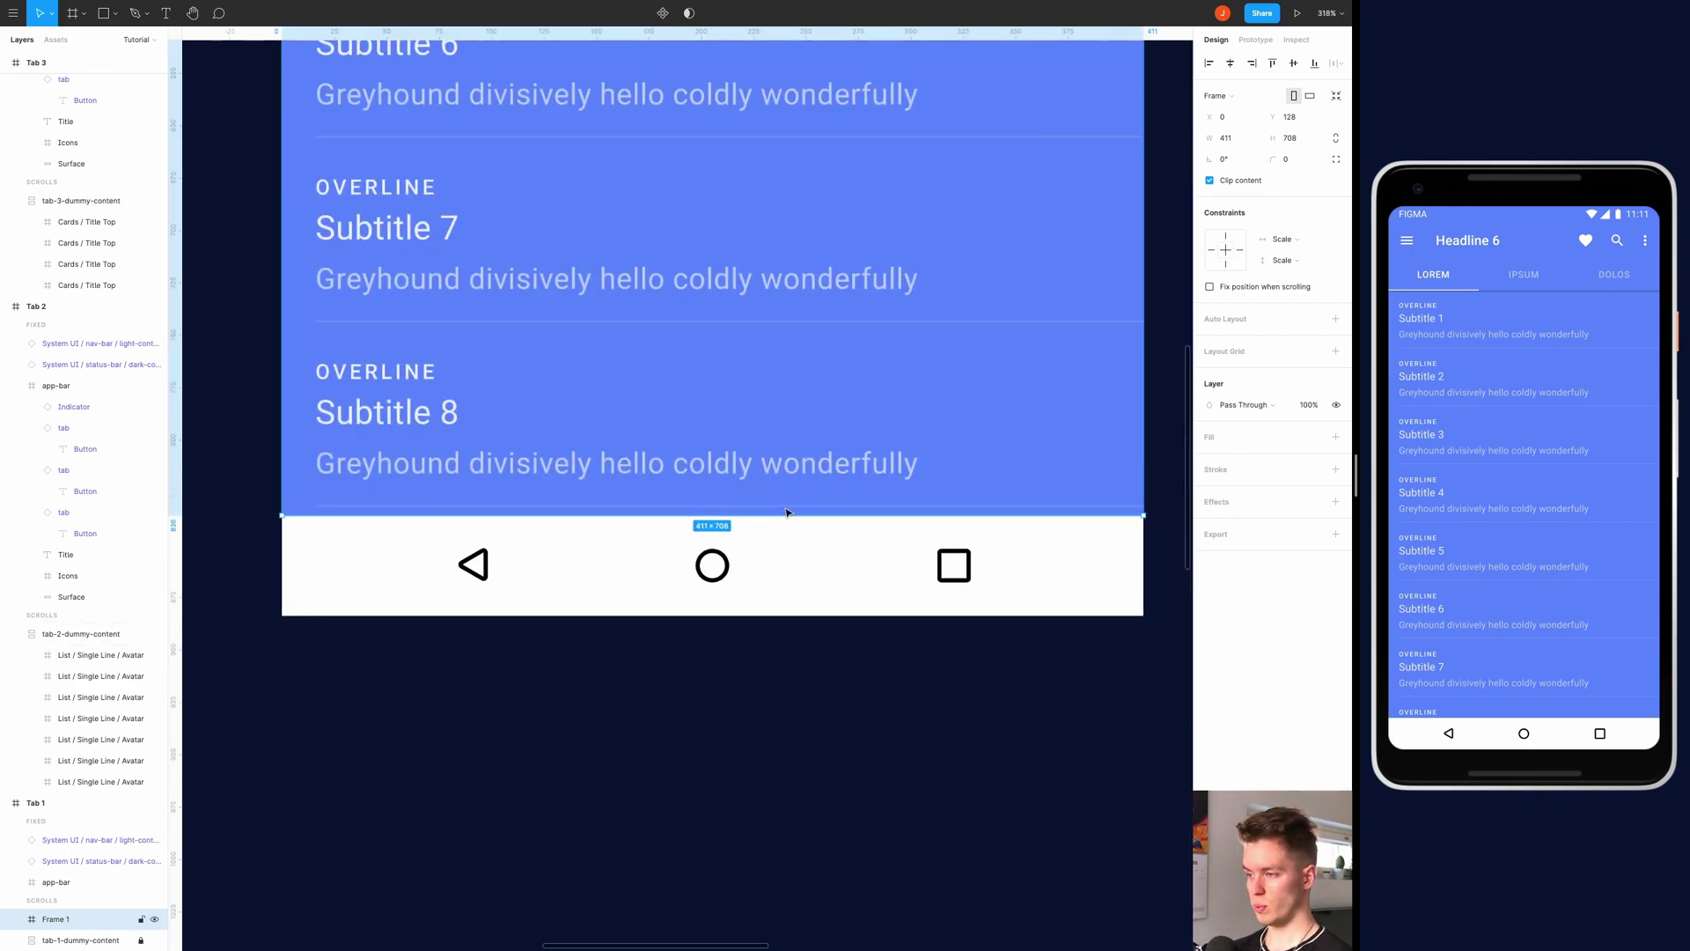
pyautogui.moveTo(786, 513); pyautogui.dragTo(788, 512)
pyautogui.scroll(-10, 772, 451)
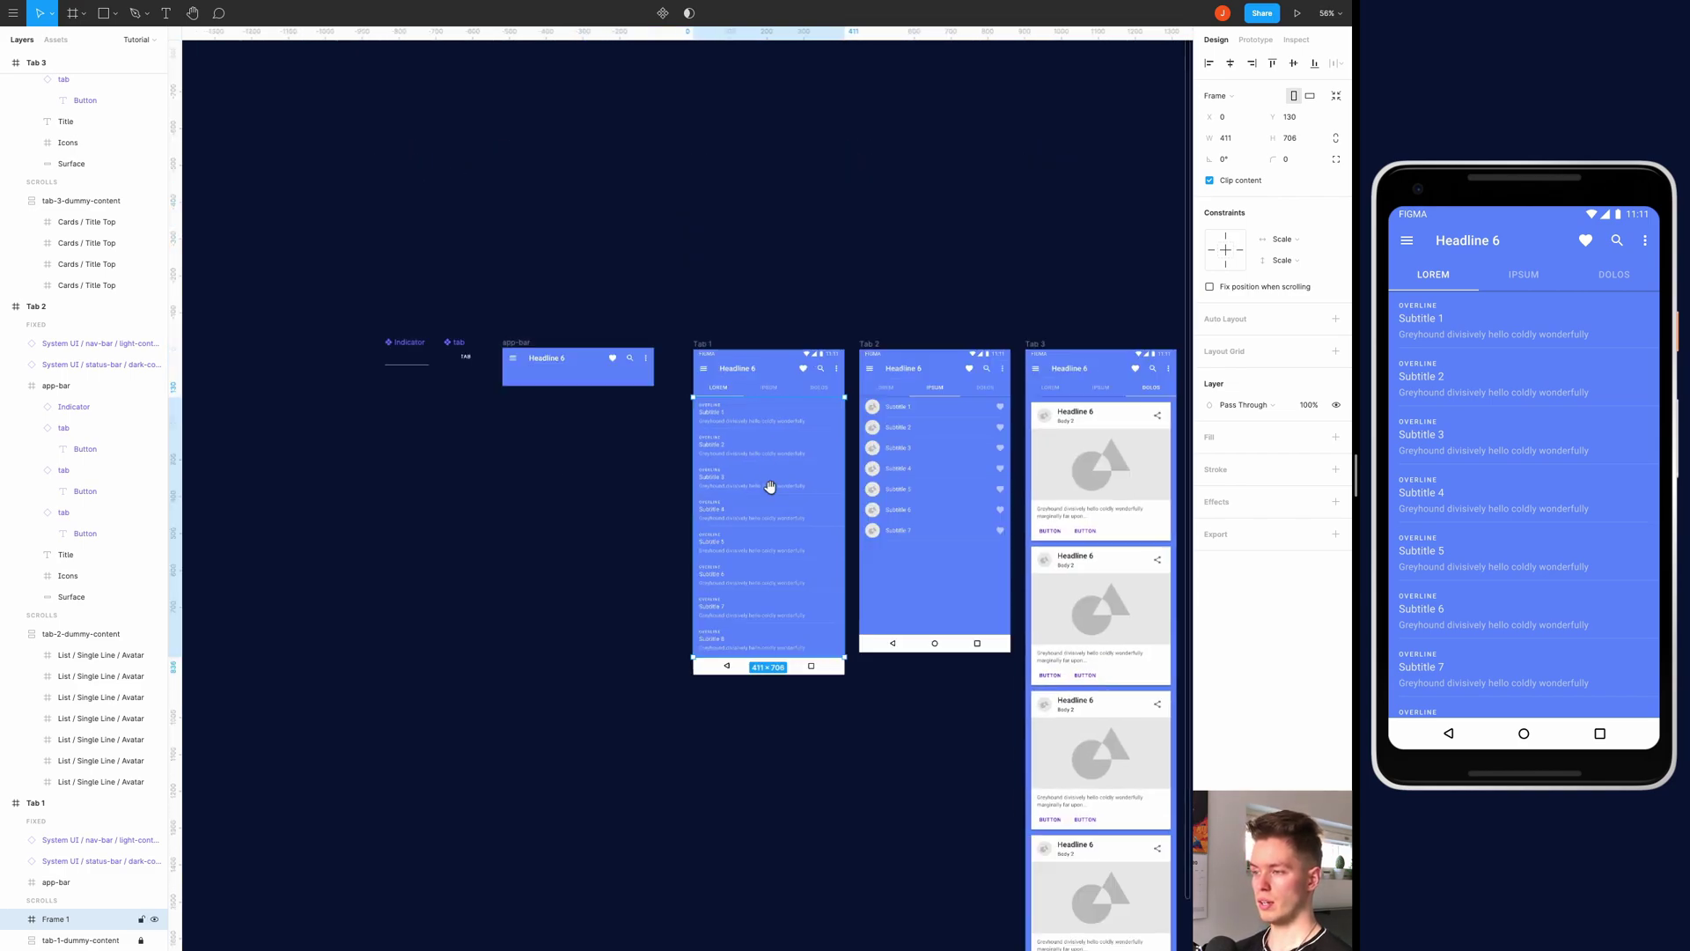
pyautogui.scroll(2, 773, 478)
pyautogui.scroll(6, 773, 478)
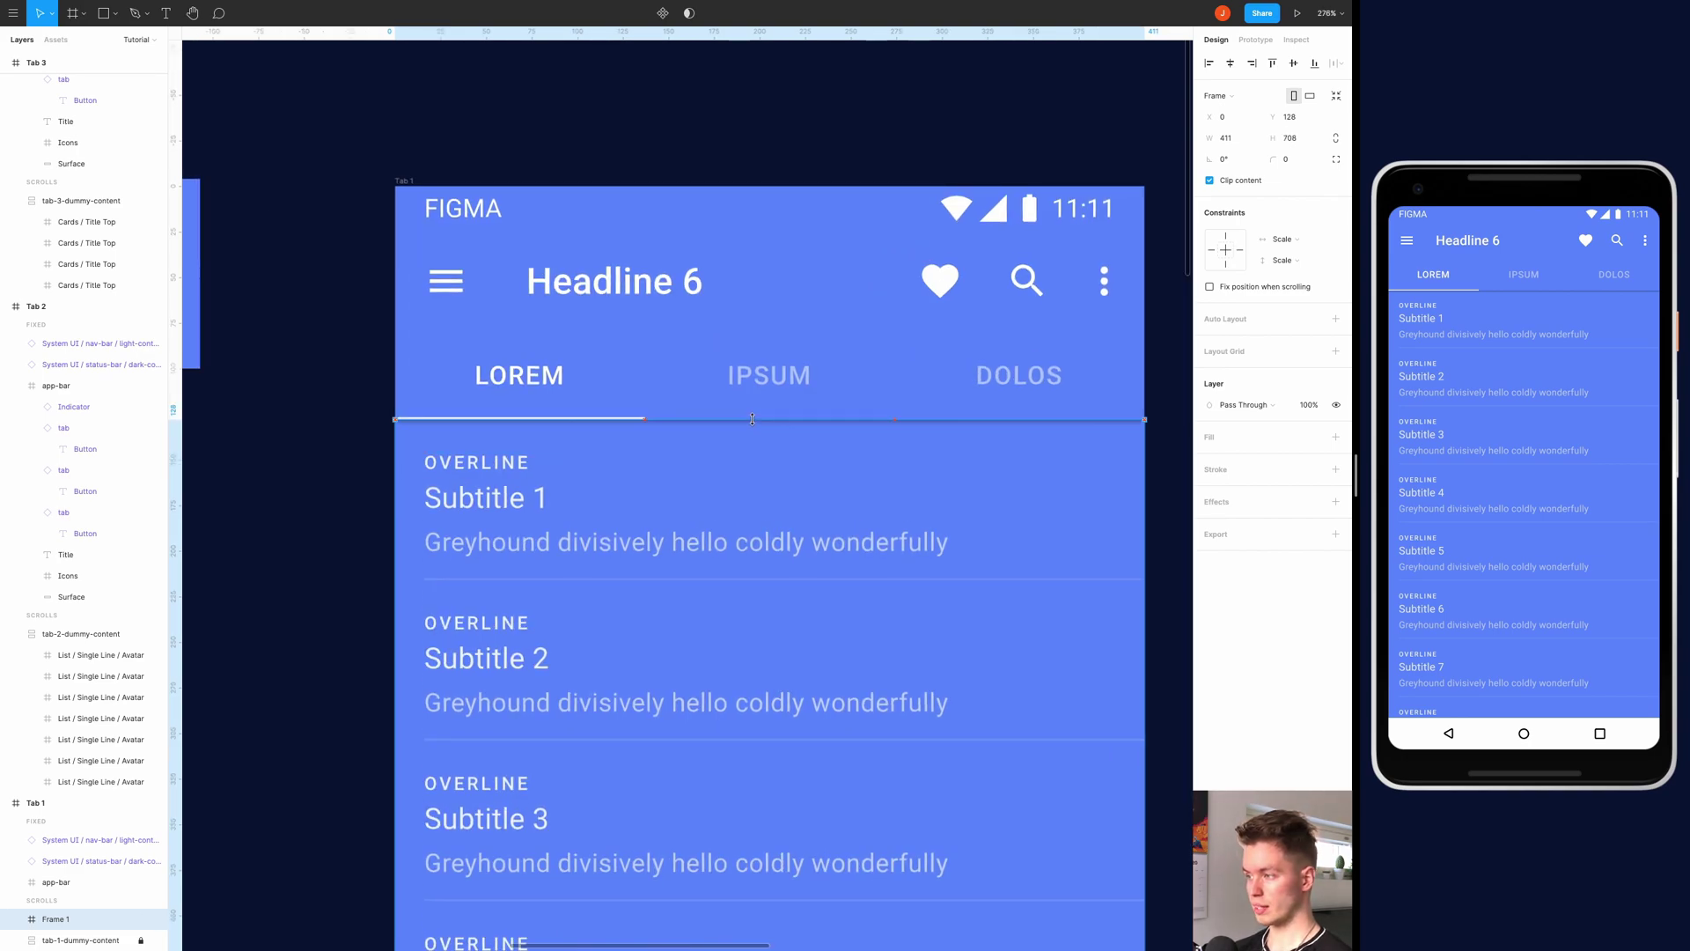
# Zoom to Frame 1 and rename it swipe-area-tab-1 in the Layers panel
pyautogui.hotkey('shift', '2')
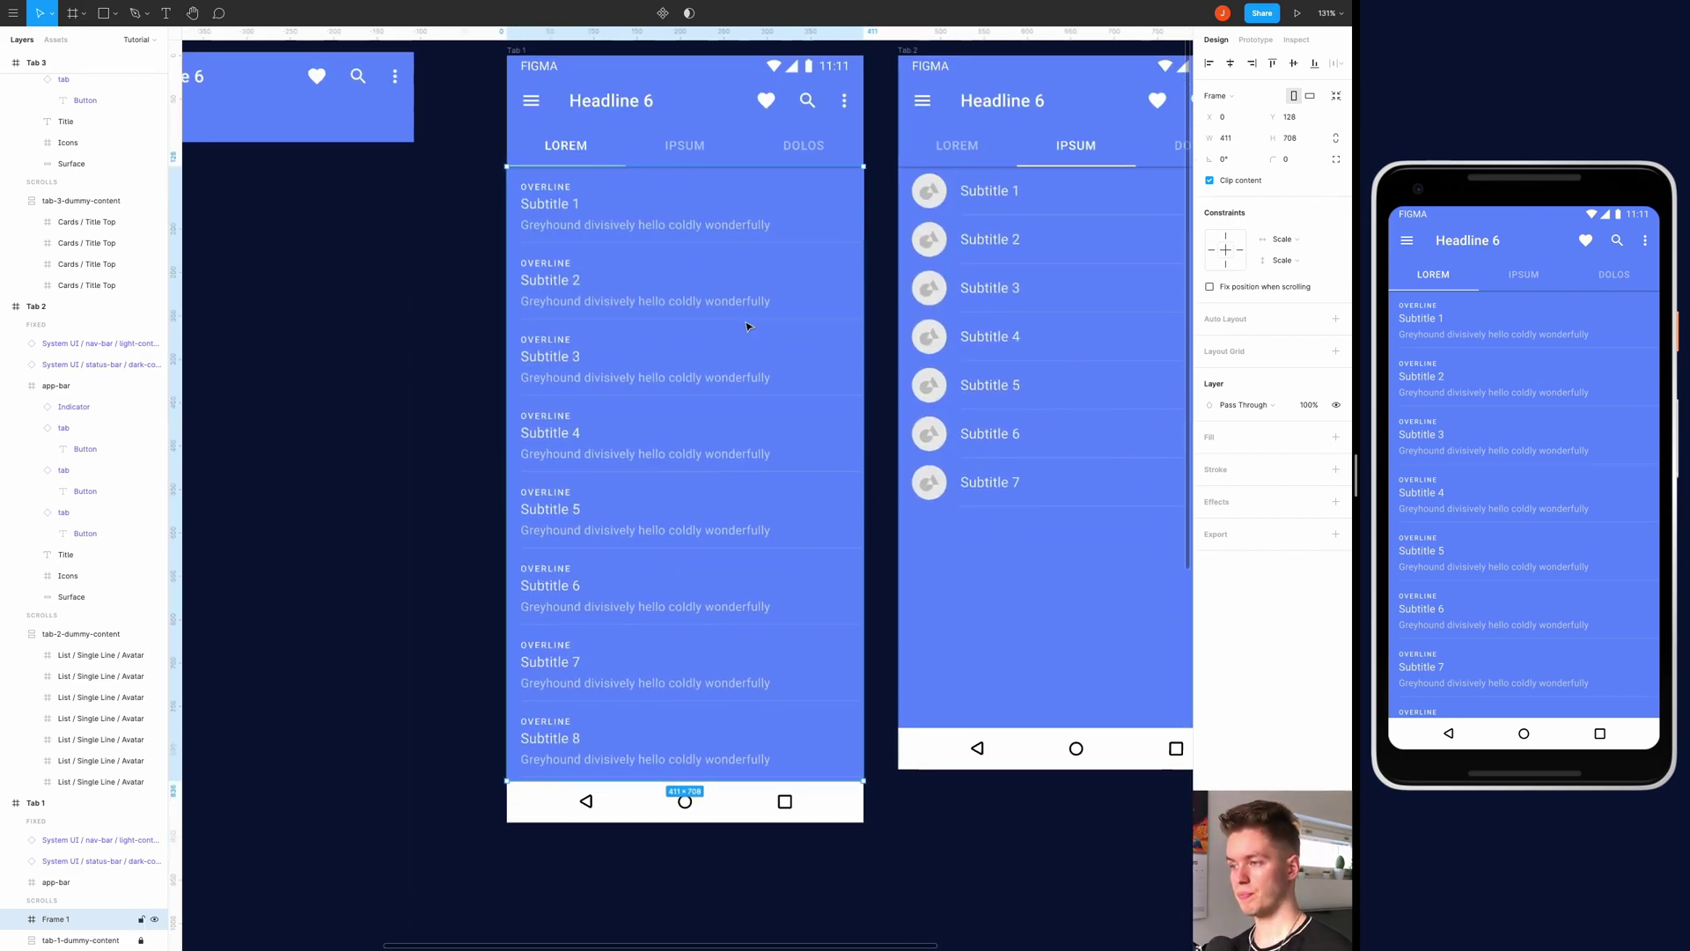
pyautogui.doubleClick(62, 920)
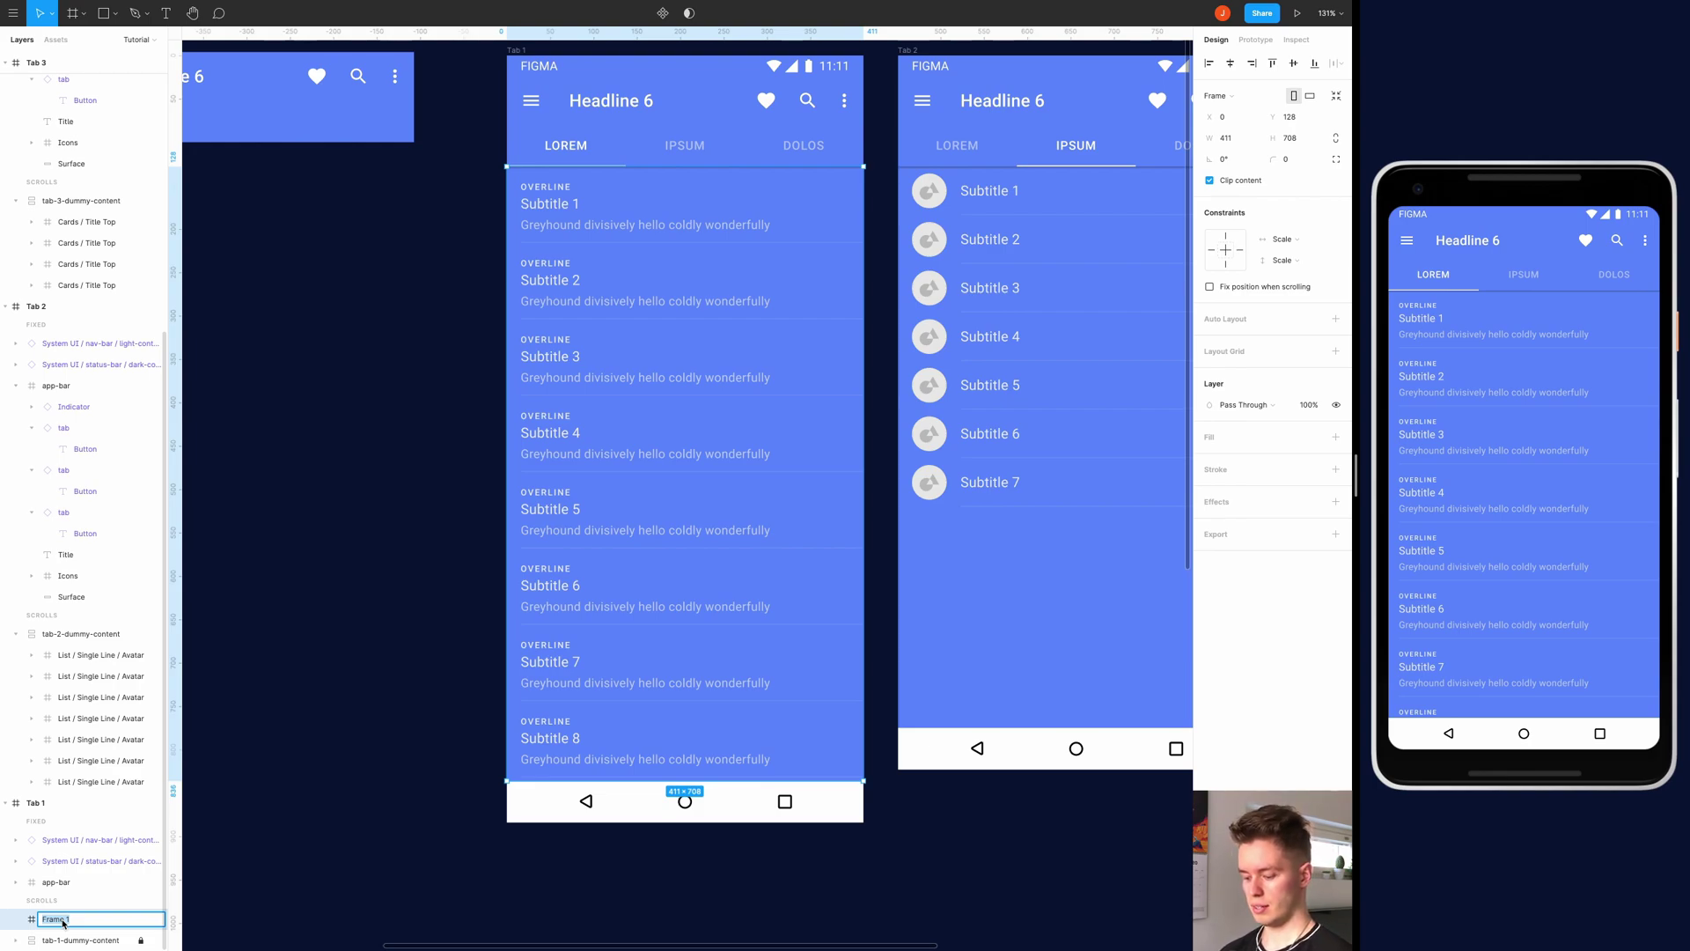
pyautogui.write('swipe-area-tab-1')
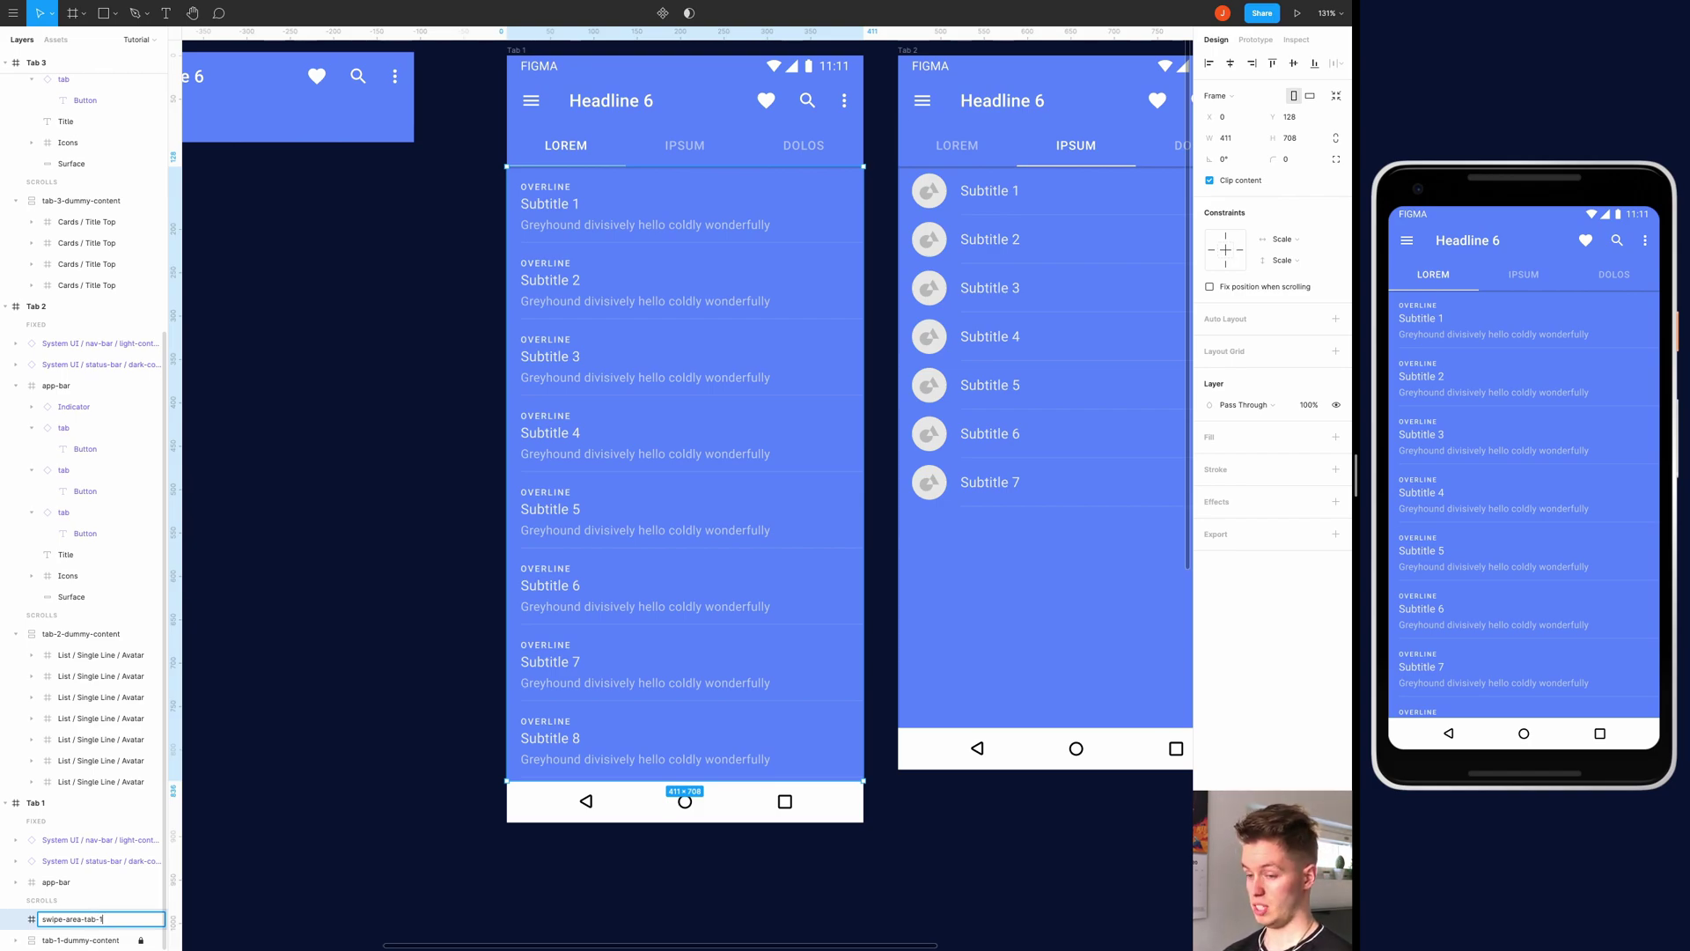
pyautogui.press('Return')
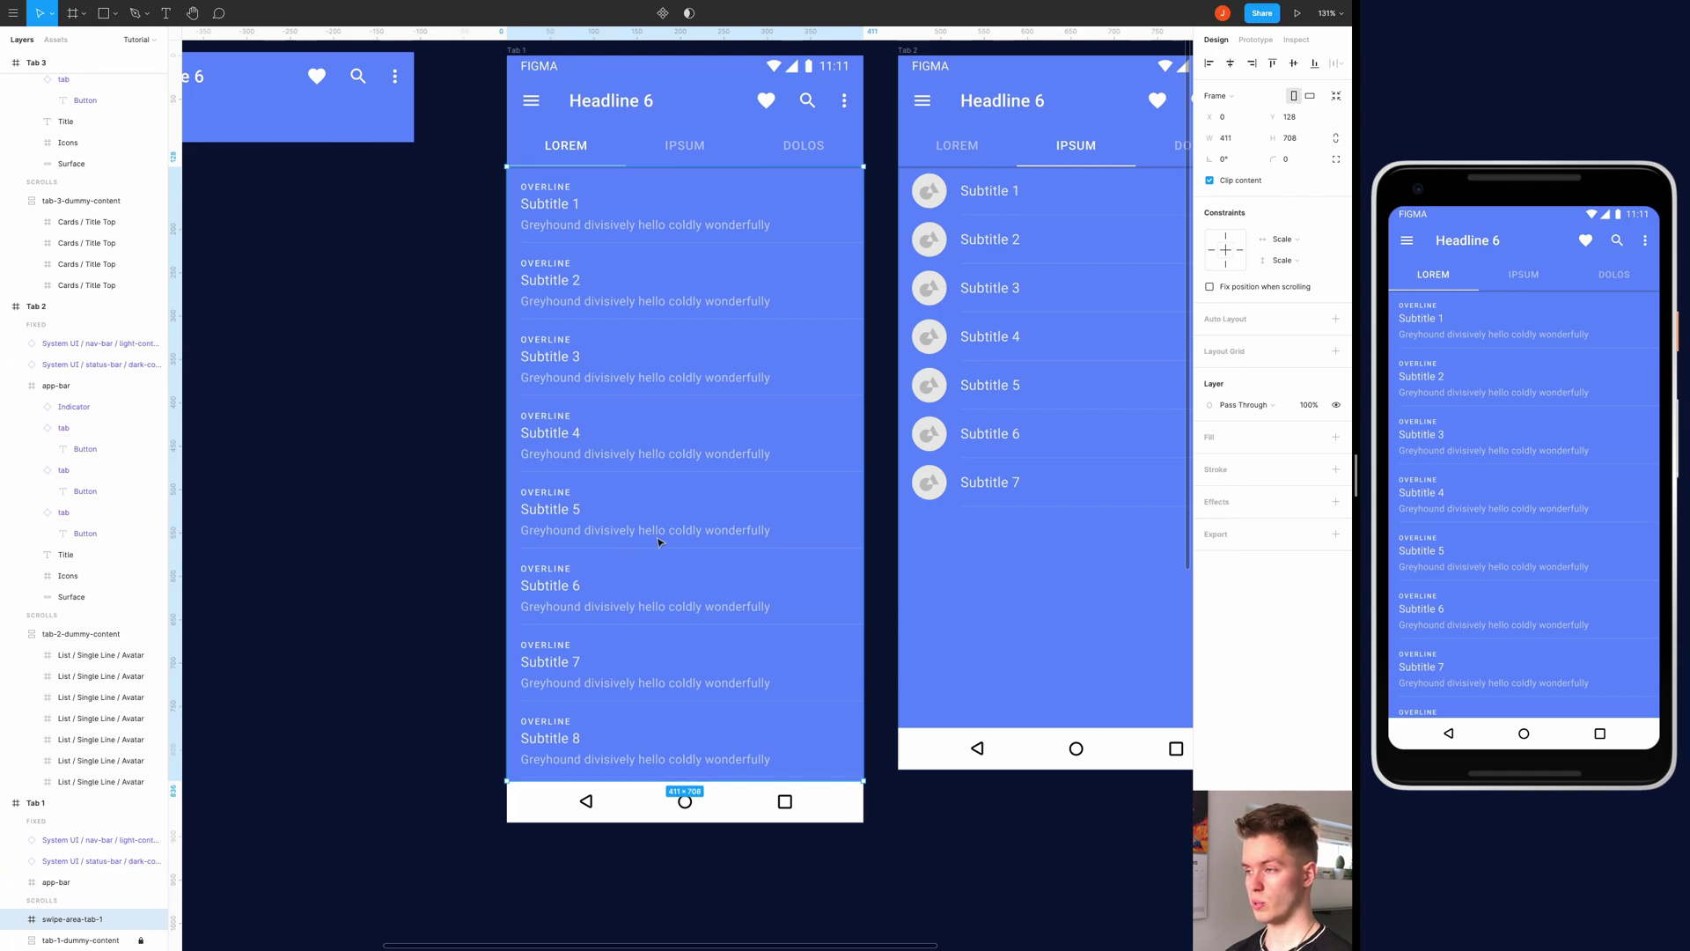
pyautogui.hscroll(3, 891, 485)
pyautogui.hscroll(3, 891, 485)
# Lock tab-2-dummy-content so Tab 2's list can't be selected
pyautogui.click(691, 398)
pyautogui.scroll(-2, 691, 398)
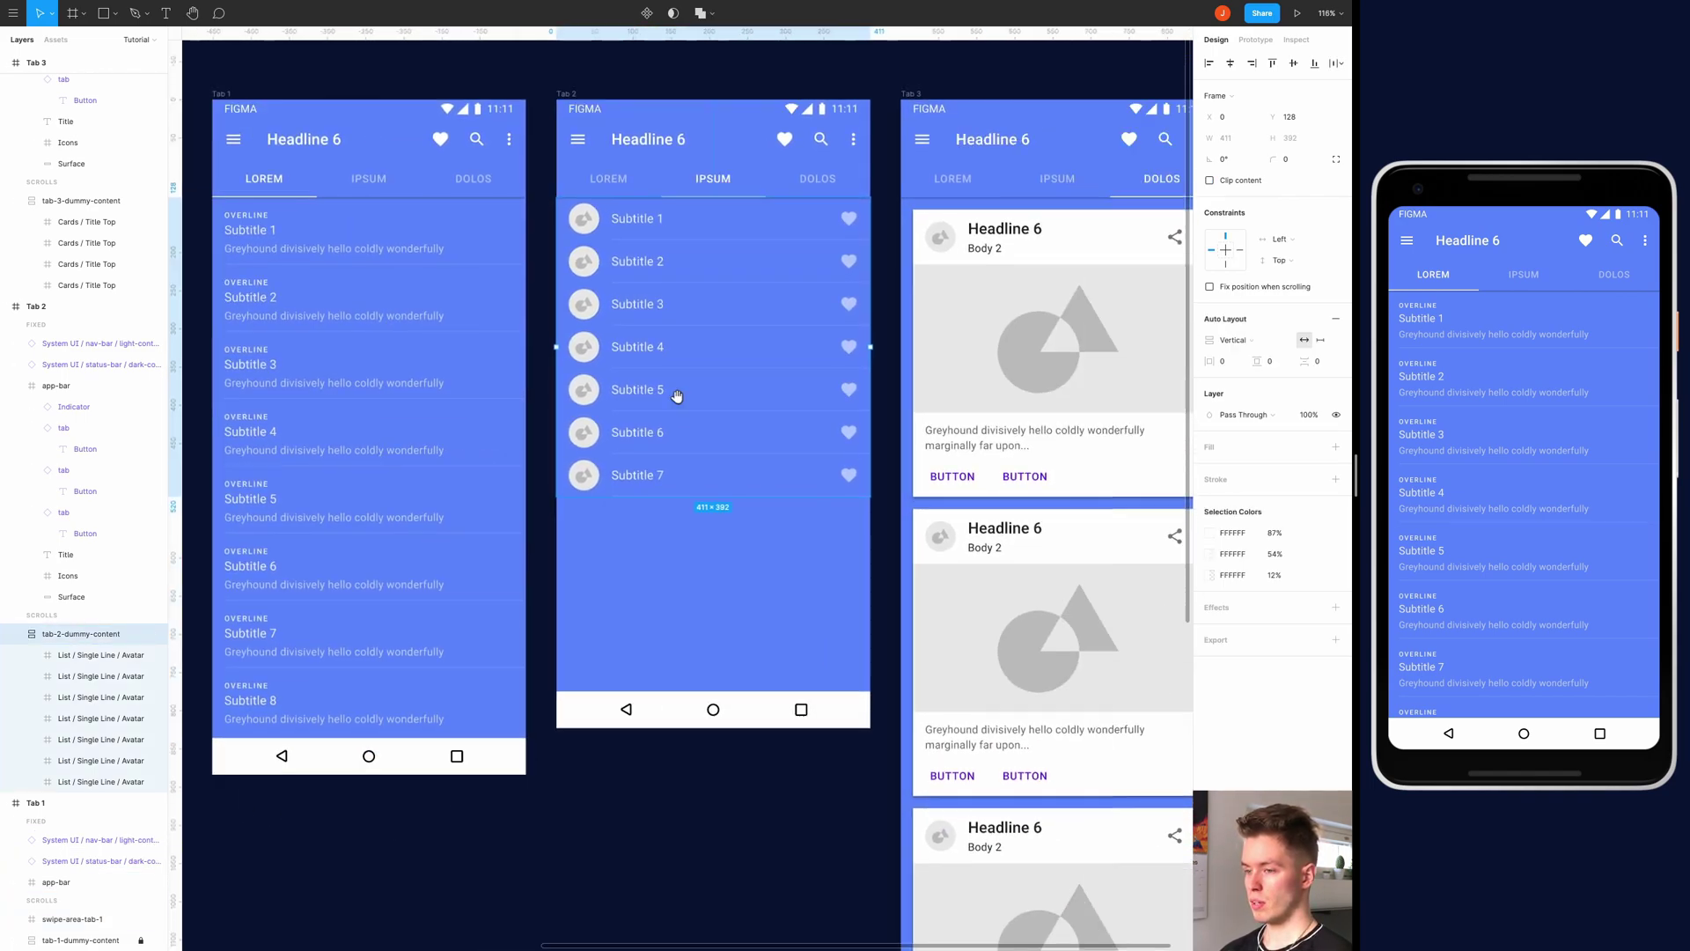
pyautogui.click(141, 634)
# Draw a frame in Tab 2 and fit it to 411×647 at X 0, Y 128 under the tabs
pyautogui.press('f')
pyautogui.moveTo(598, 357)
pyautogui.mouseDown()
pyautogui.moveTo(845, 494)
pyautogui.moveTo(774, 564)
pyautogui.mouseUp()
pyautogui.moveTo(638, 430); pyautogui.dragTo(588, 246)
pyautogui.scroll(2, 588, 246)
pyautogui.scroll(5, 619, 308)
pyautogui.moveTo(619, 308); pyautogui.dragTo(606, 348)
pyautogui.press('Left')
pyautogui.press('Left')
pyautogui.press('Left')
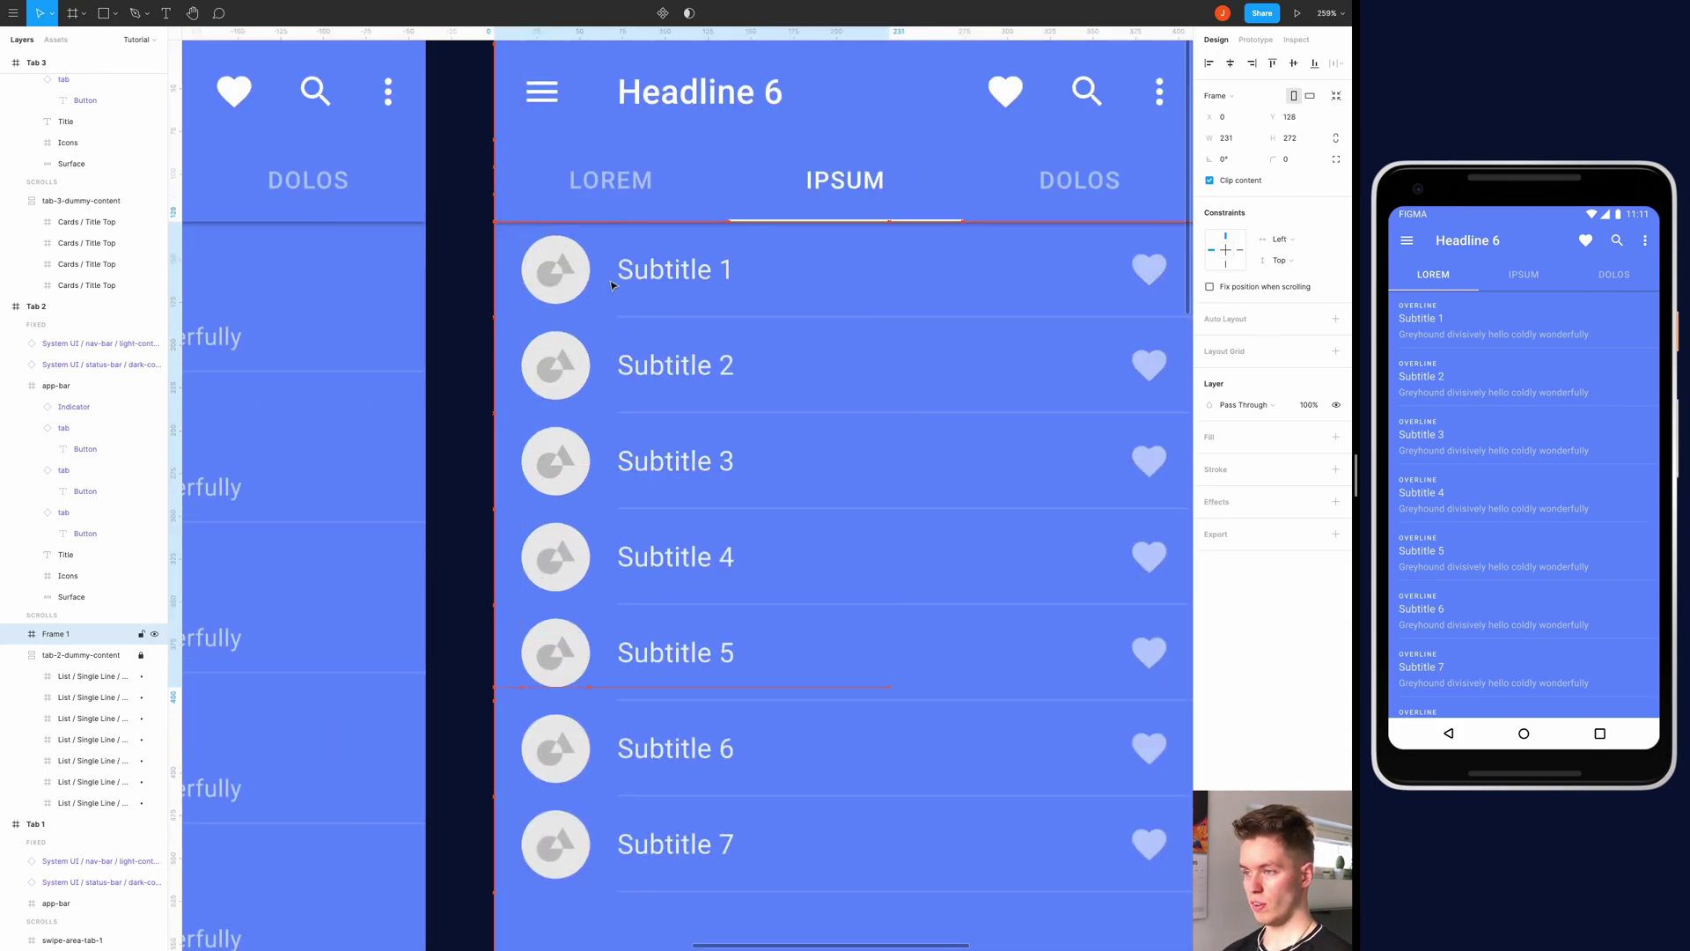
pyautogui.scroll(-3, 738, 399)
pyautogui.scroll(-5, 679, 426)
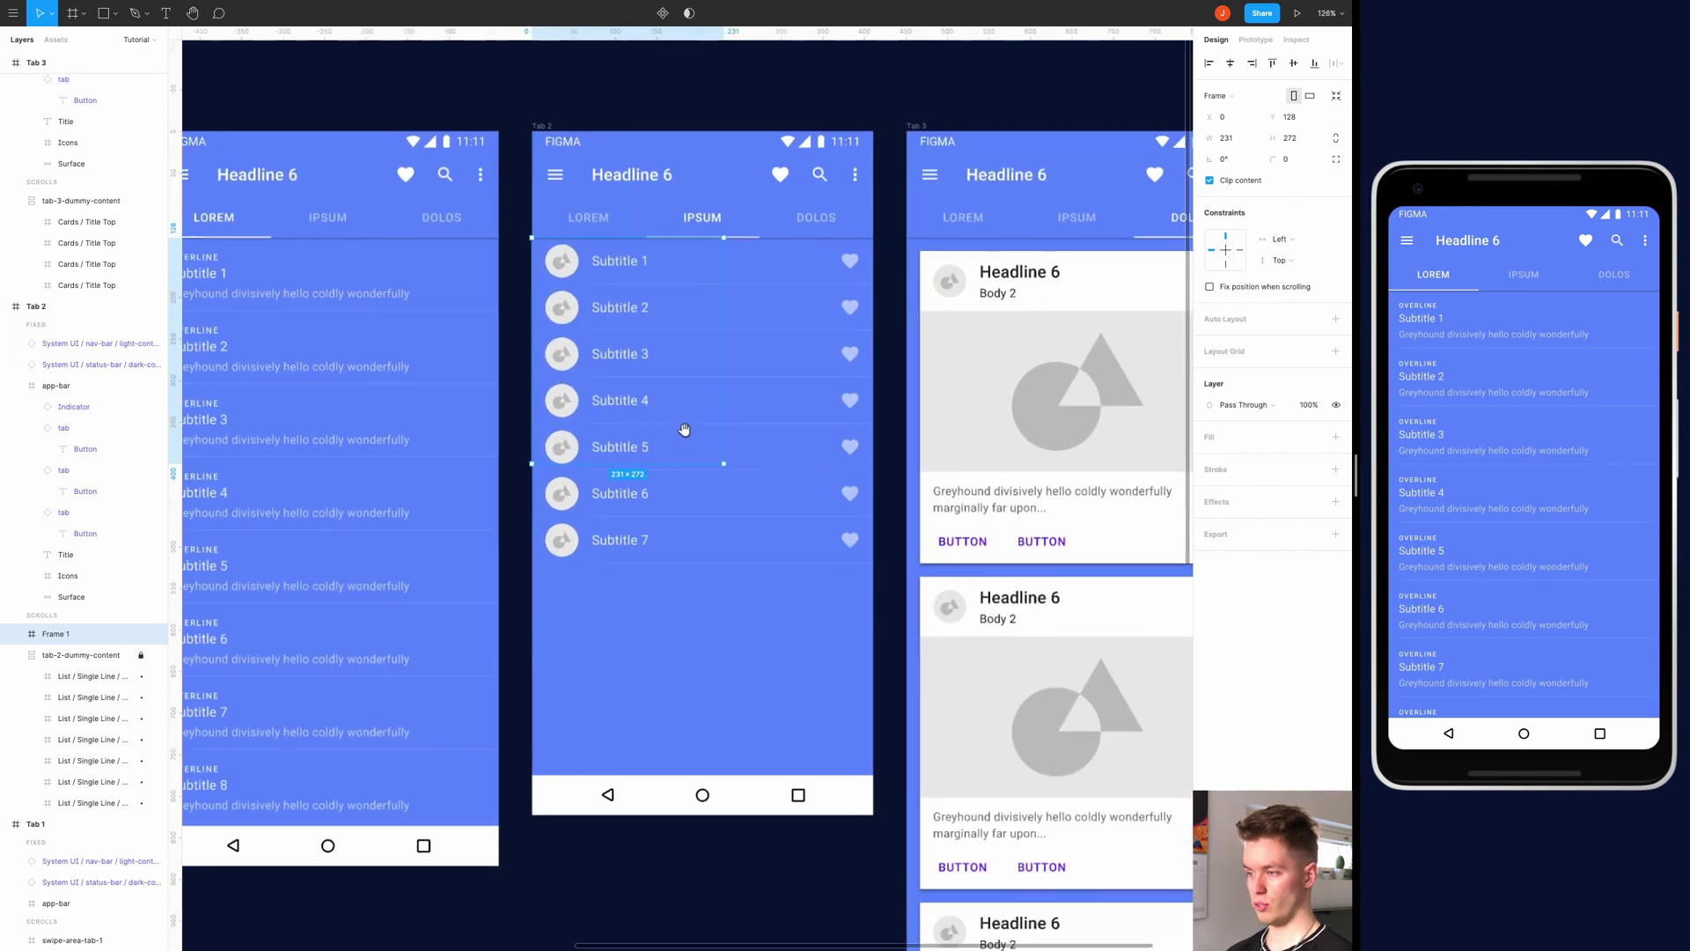
pyautogui.moveTo(720, 461); pyautogui.dragTo(872, 774)
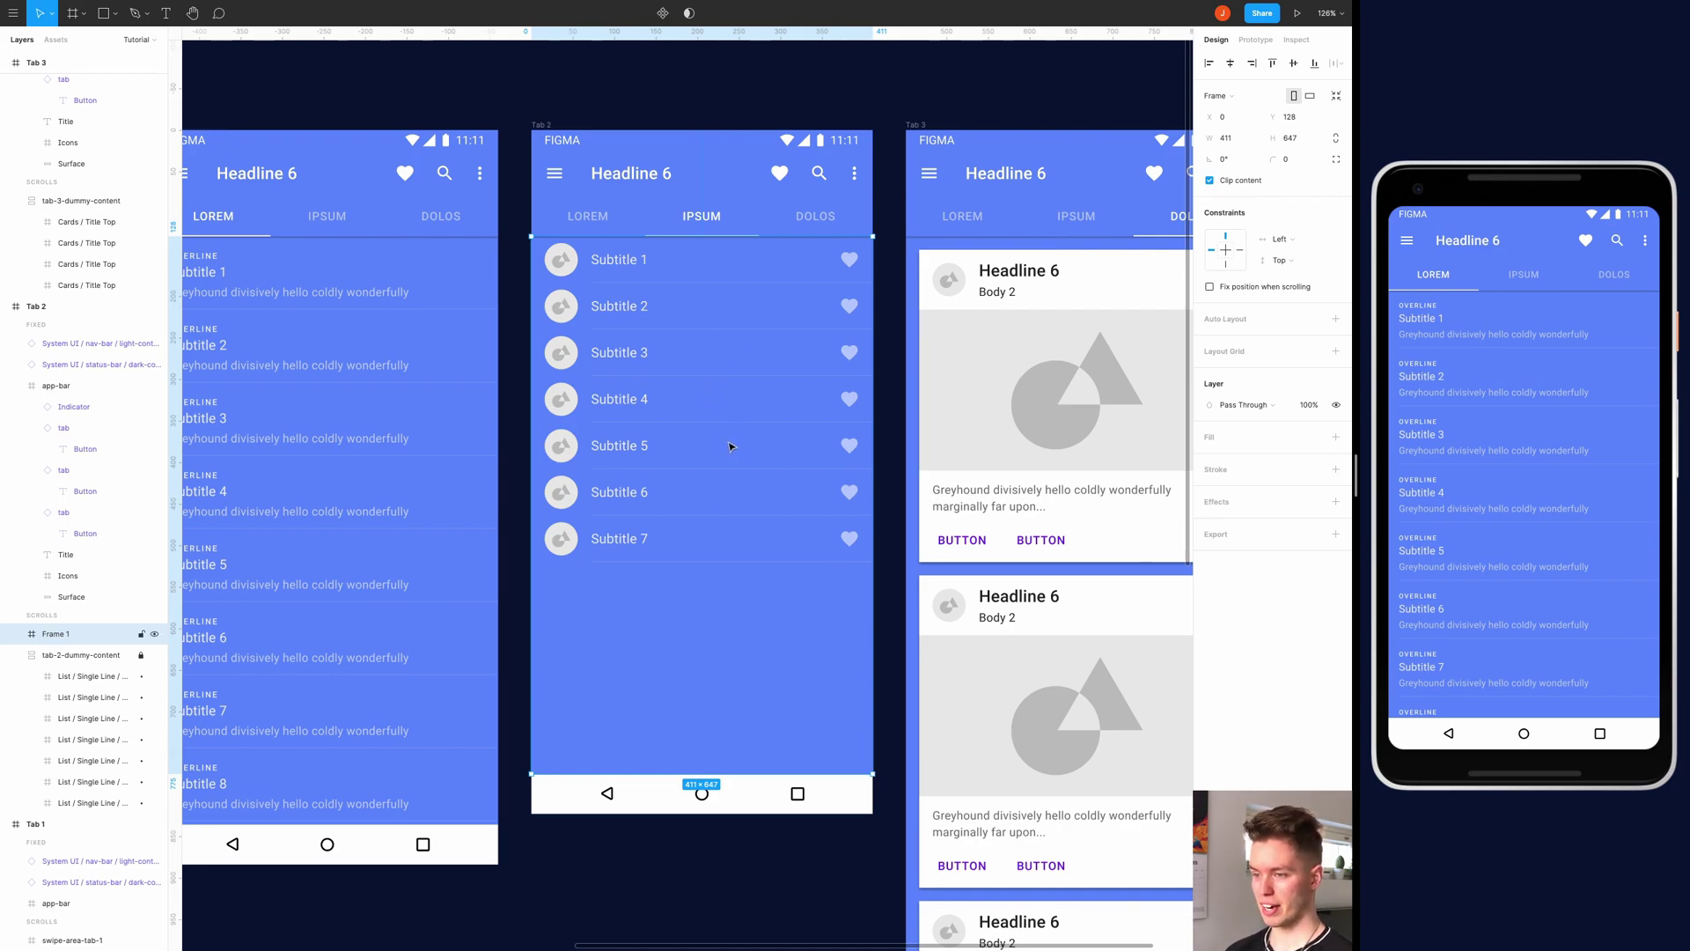
# Collapse Tab 2's app-bar group and rename its Frame 1 to swipe-area-tab-2
pyautogui.scroll(-2, 722, 396)
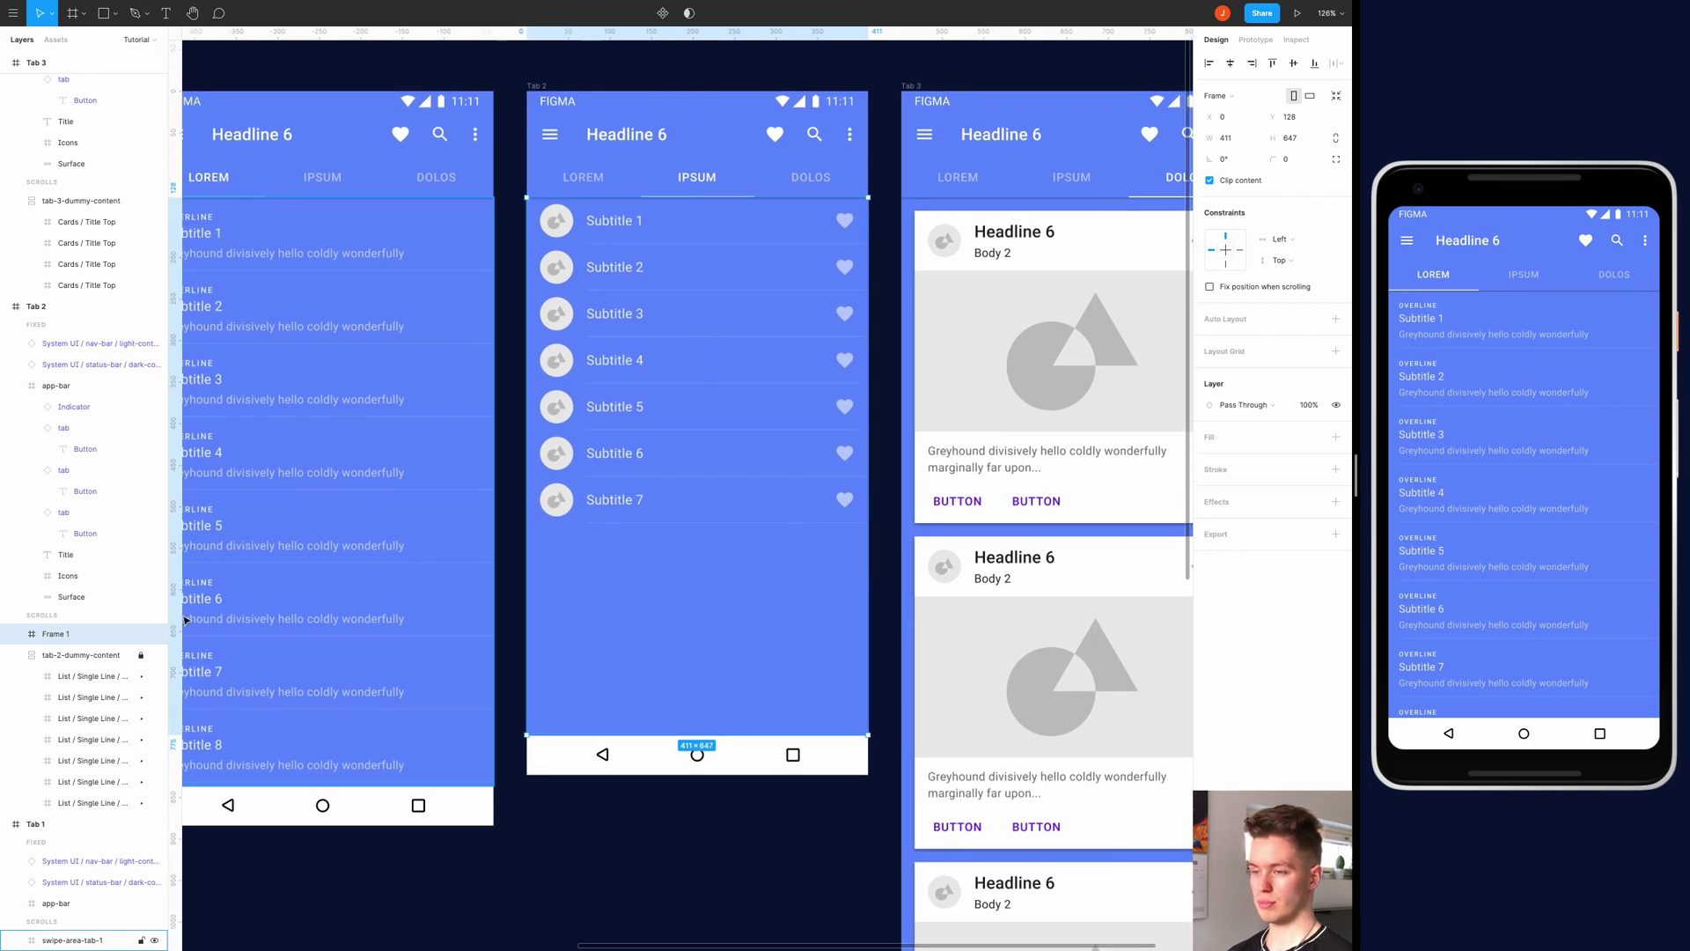
pyautogui.scroll(3, 53, 528)
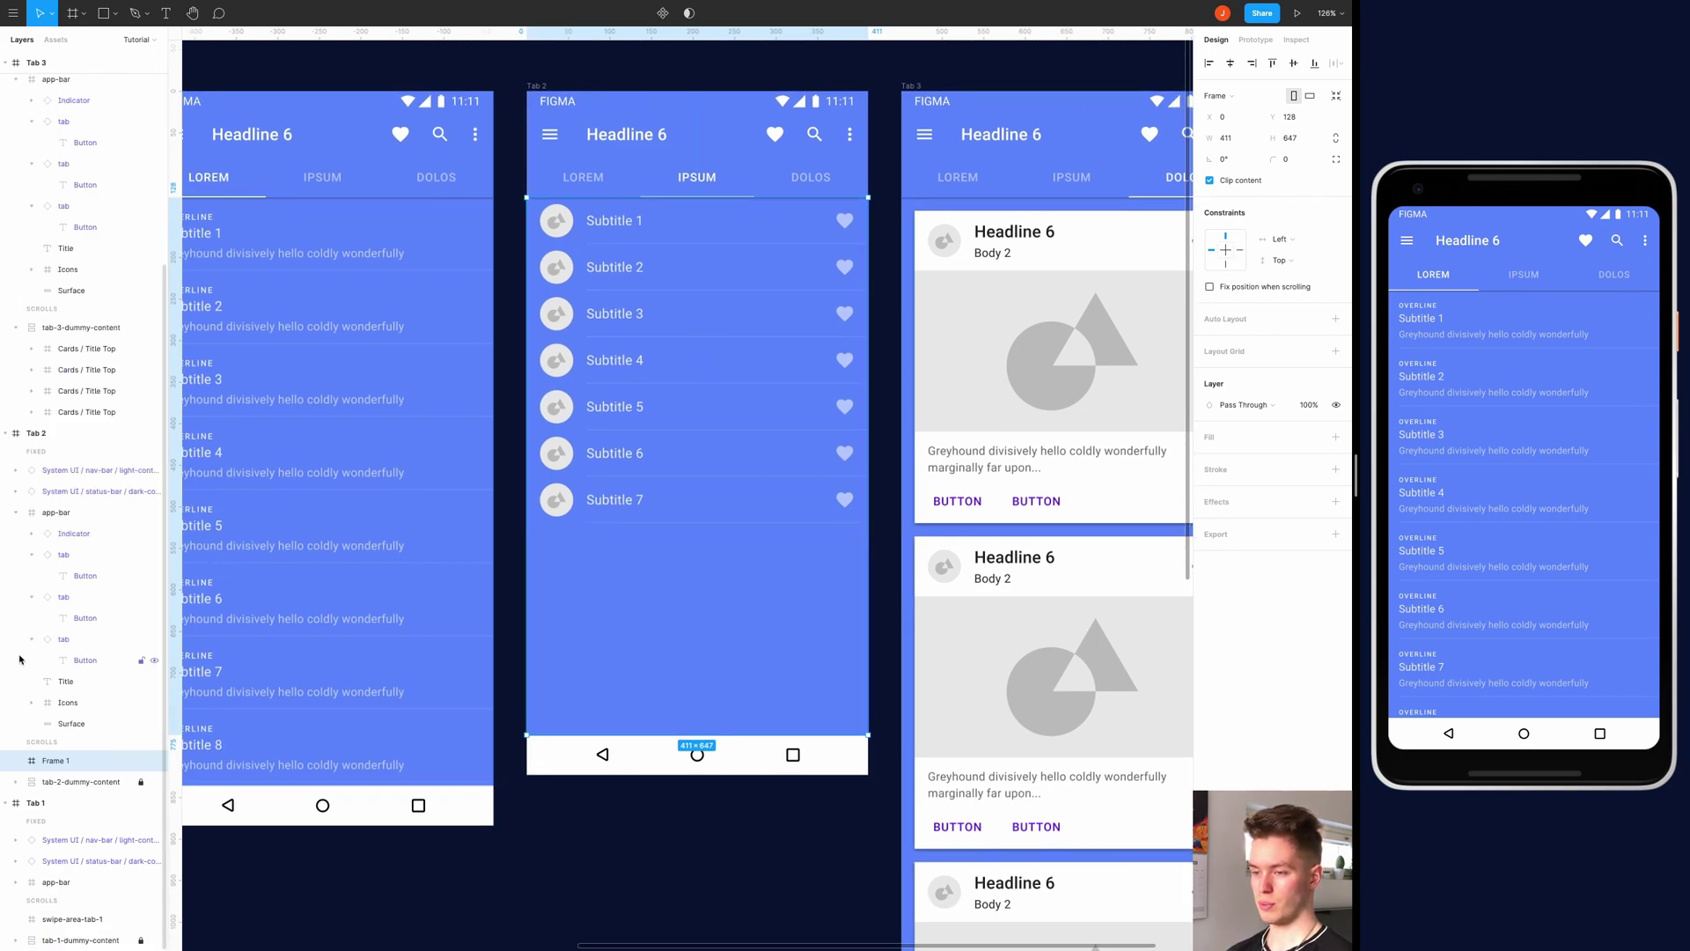
pyautogui.click(16, 512)
pyautogui.doubleClick(53, 761)
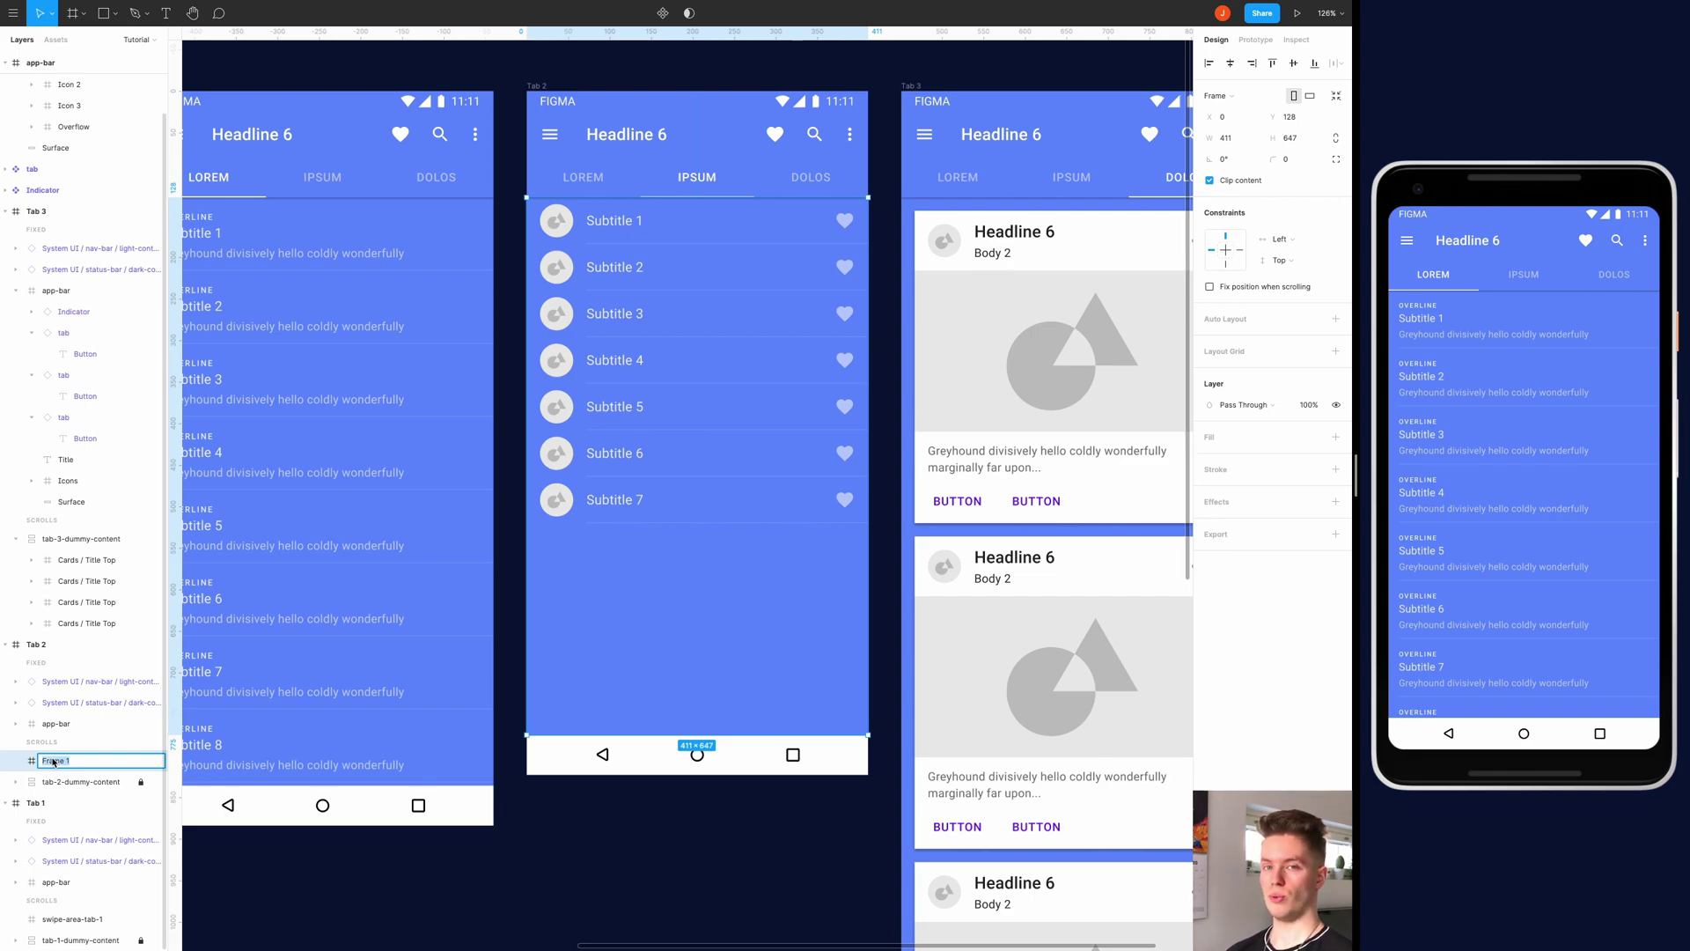
pyautogui.write('swipe-')
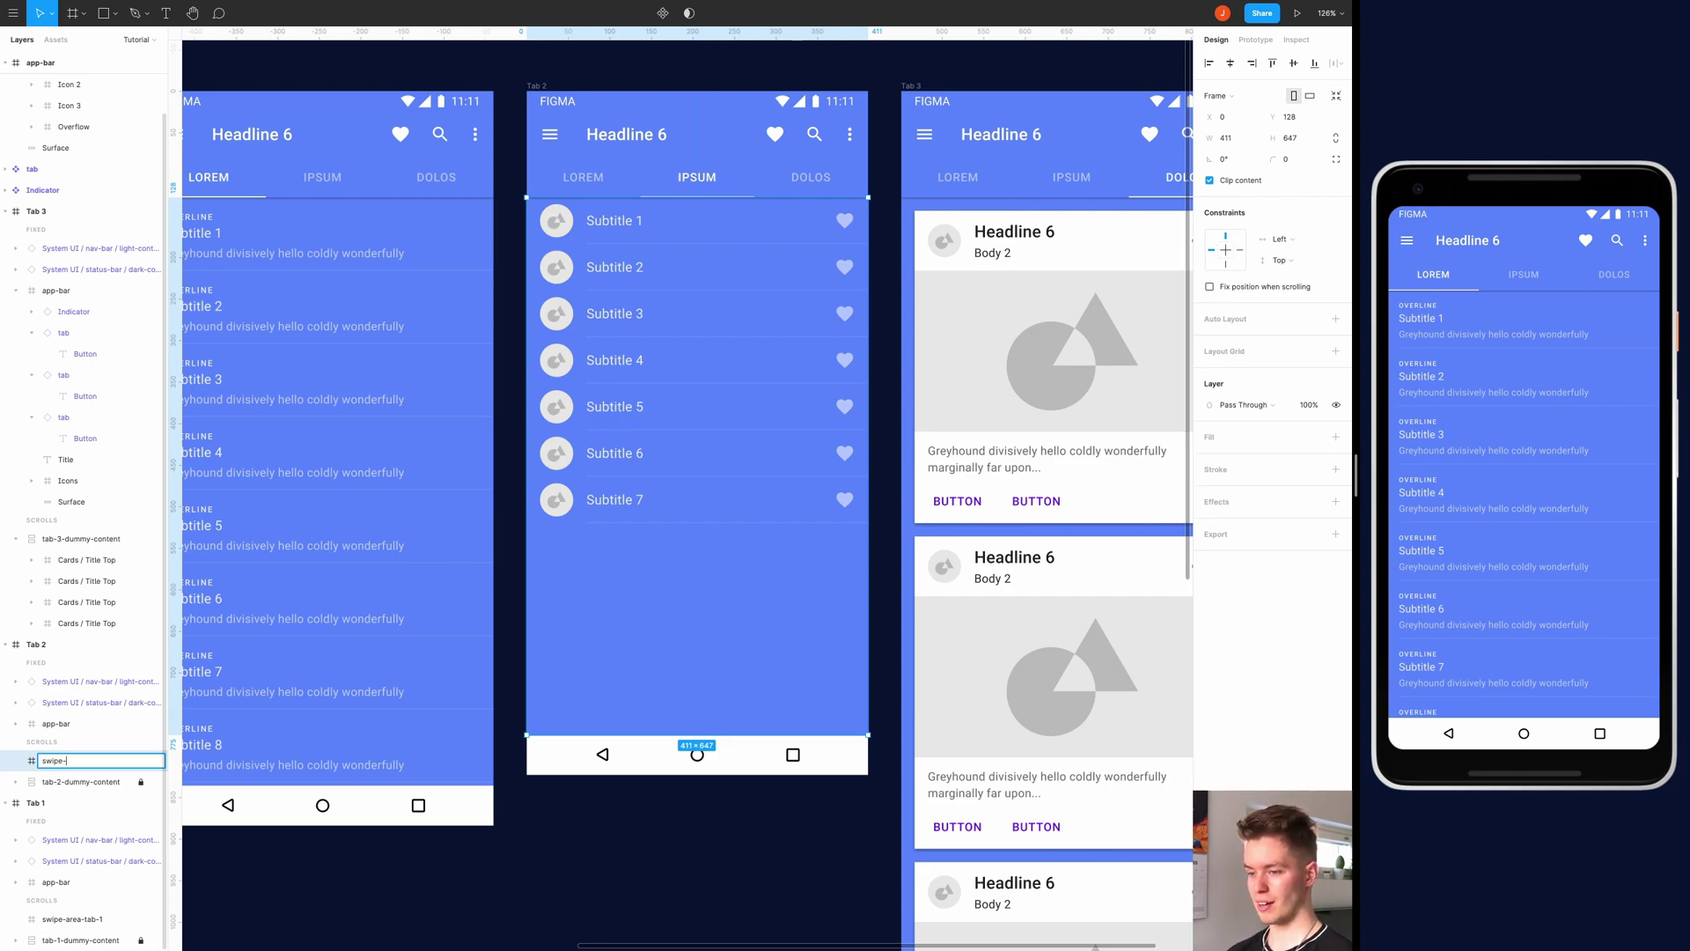
pyautogui.write('area-tab-2')
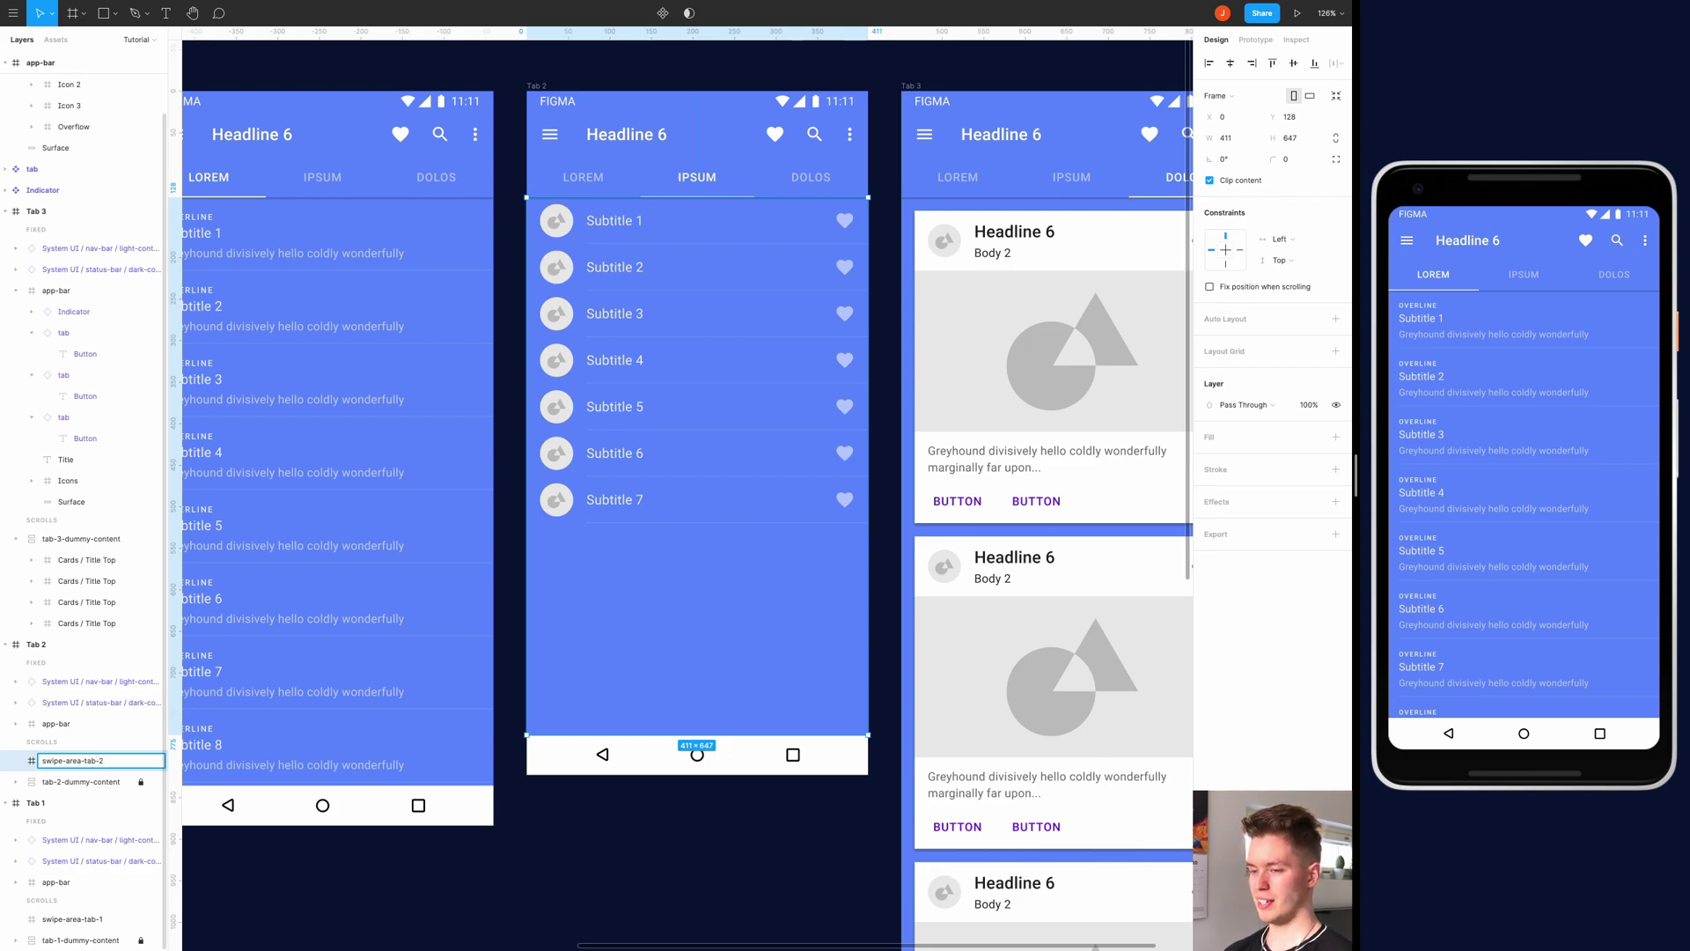
pyautogui.press('Return')
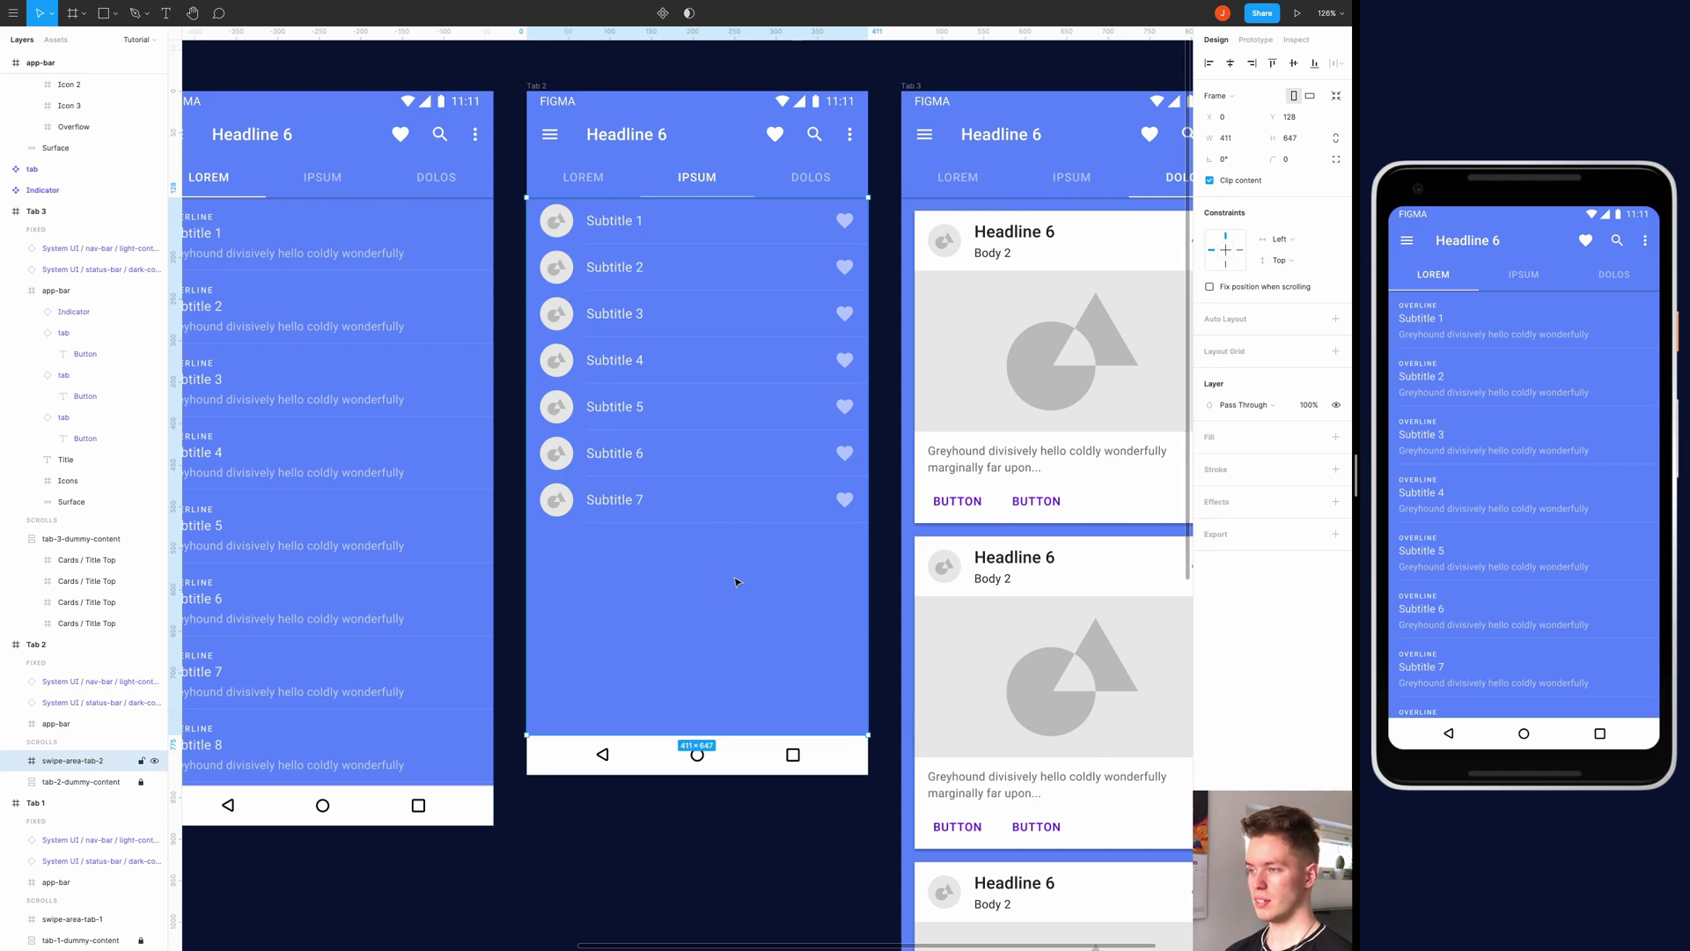
# Collapse the tab-3-dummy-content and app-bar layer groups, then lock tab-3-dummy-content
pyautogui.scroll(-1, 738, 580)
pyautogui.scroll(-3, 743, 517)
pyautogui.hscroll(3, 751, 435)
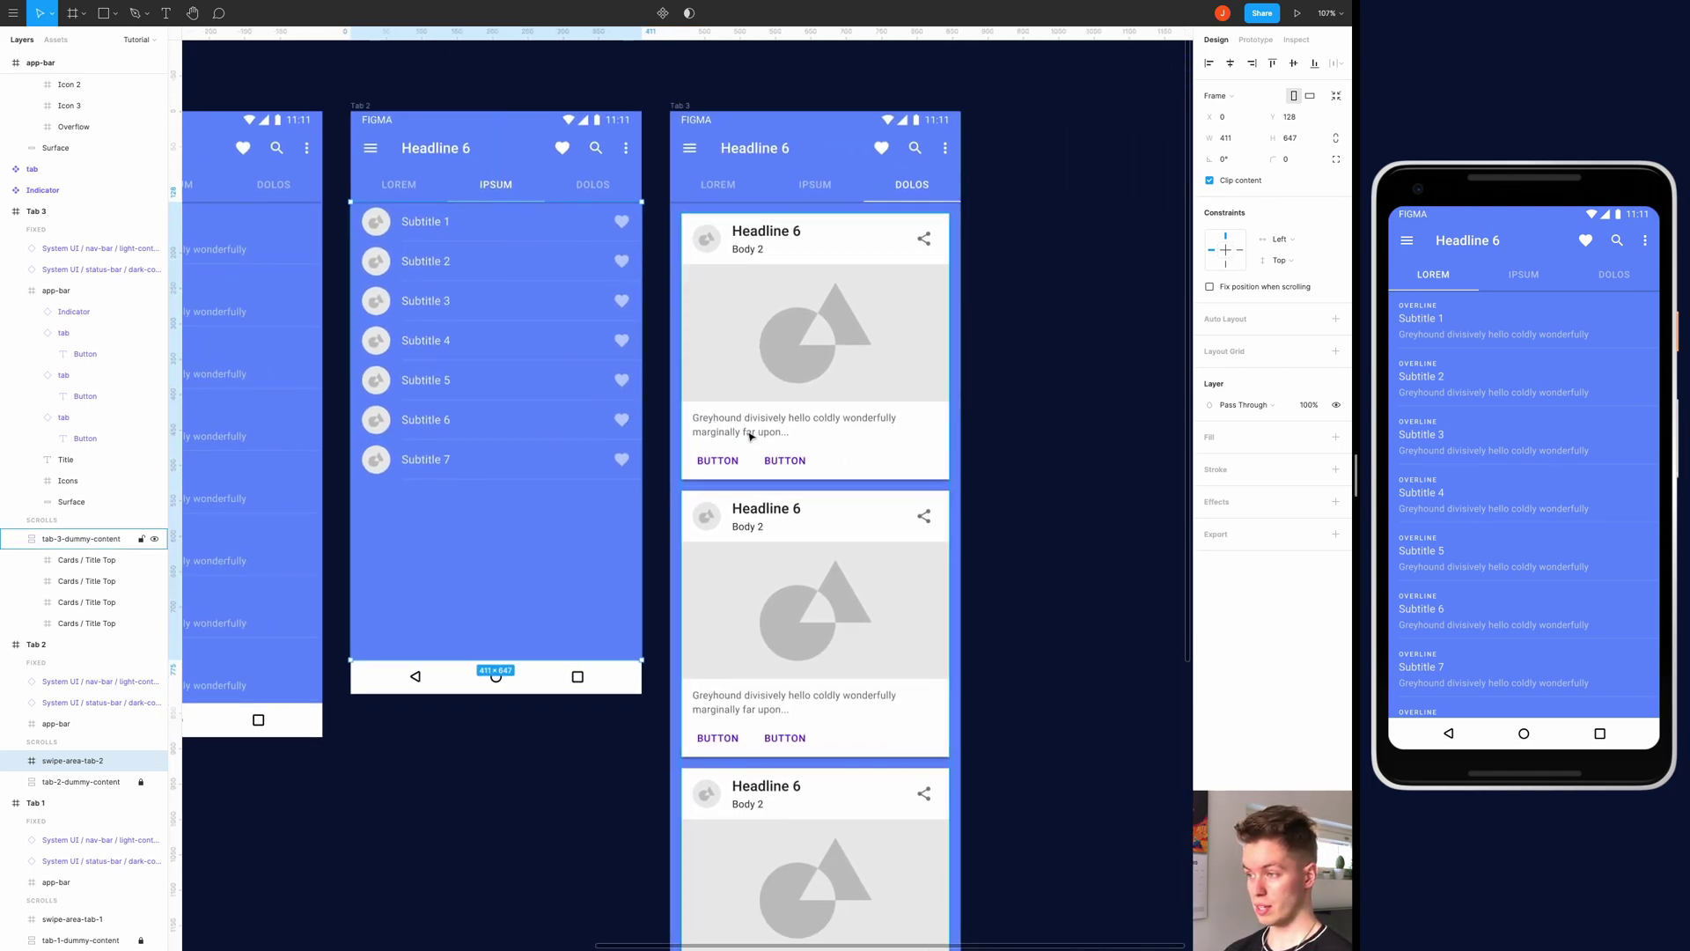
pyautogui.scroll(-5, 751, 435)
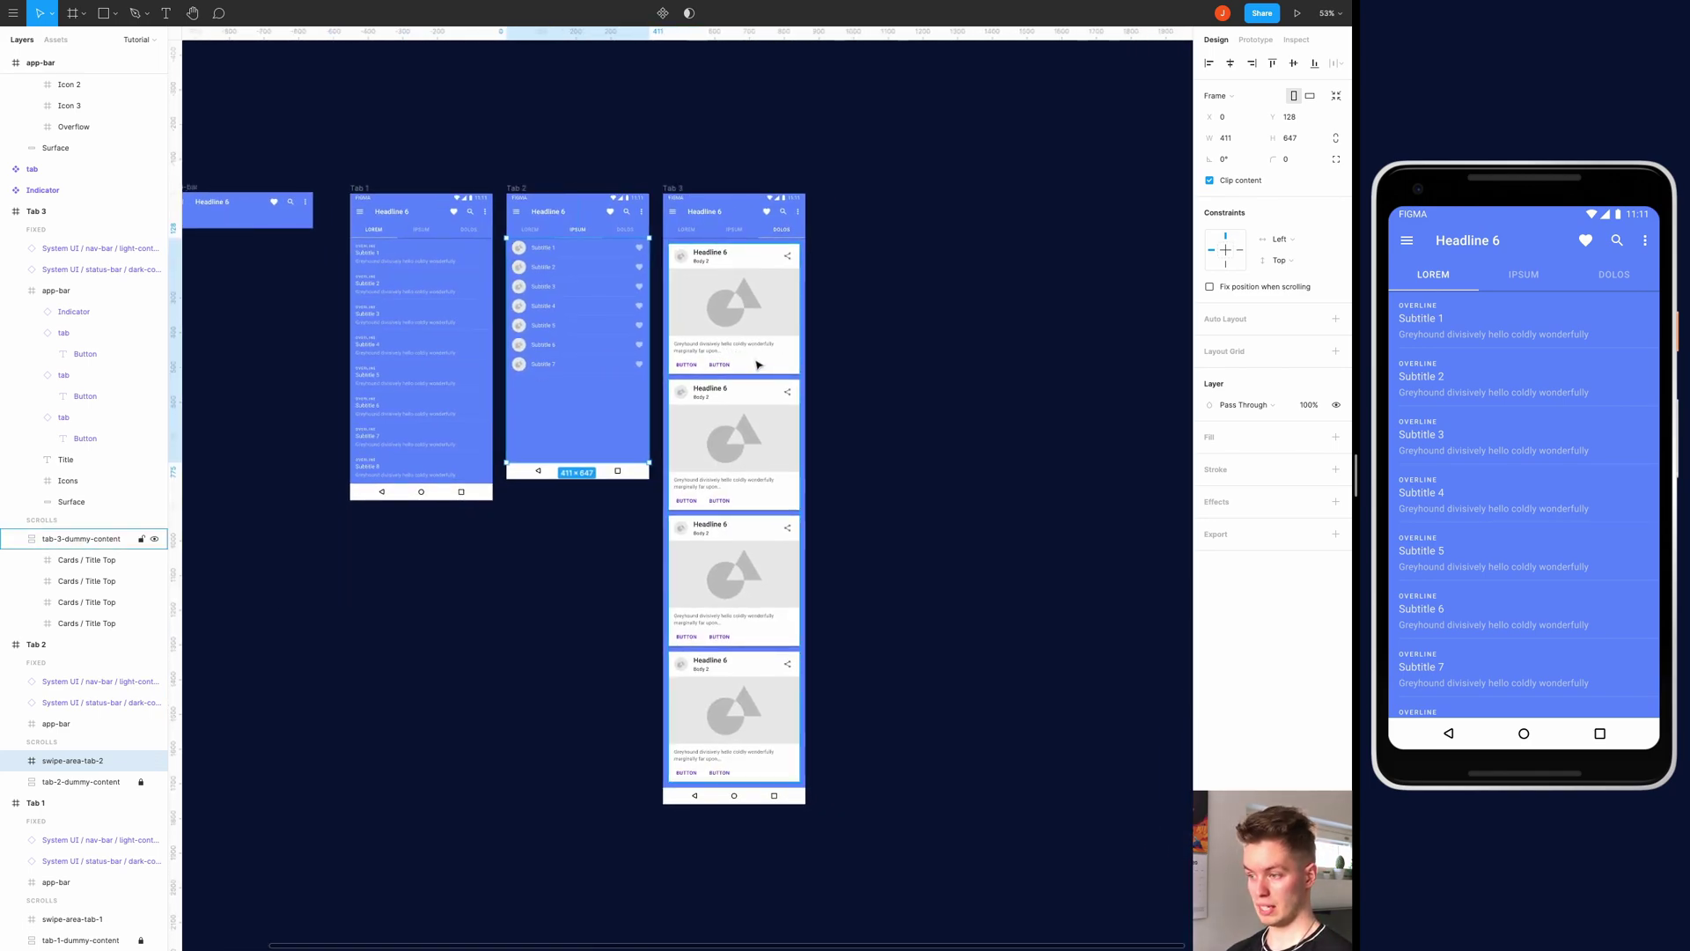
pyautogui.click(758, 364)
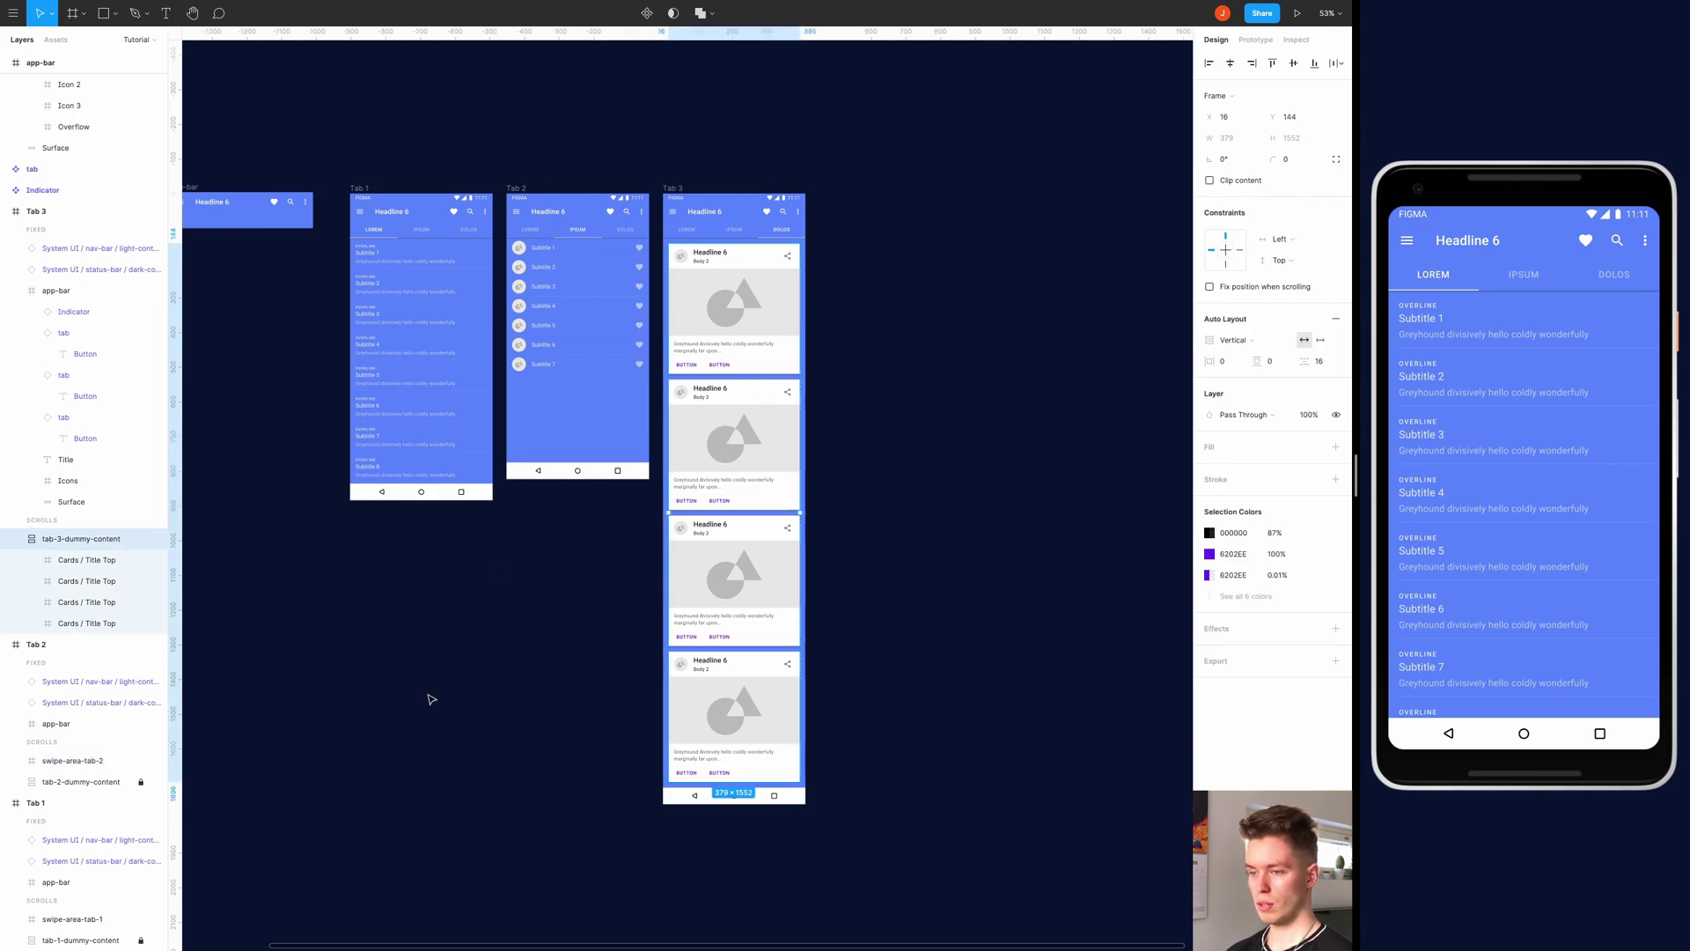
pyautogui.click(15, 541)
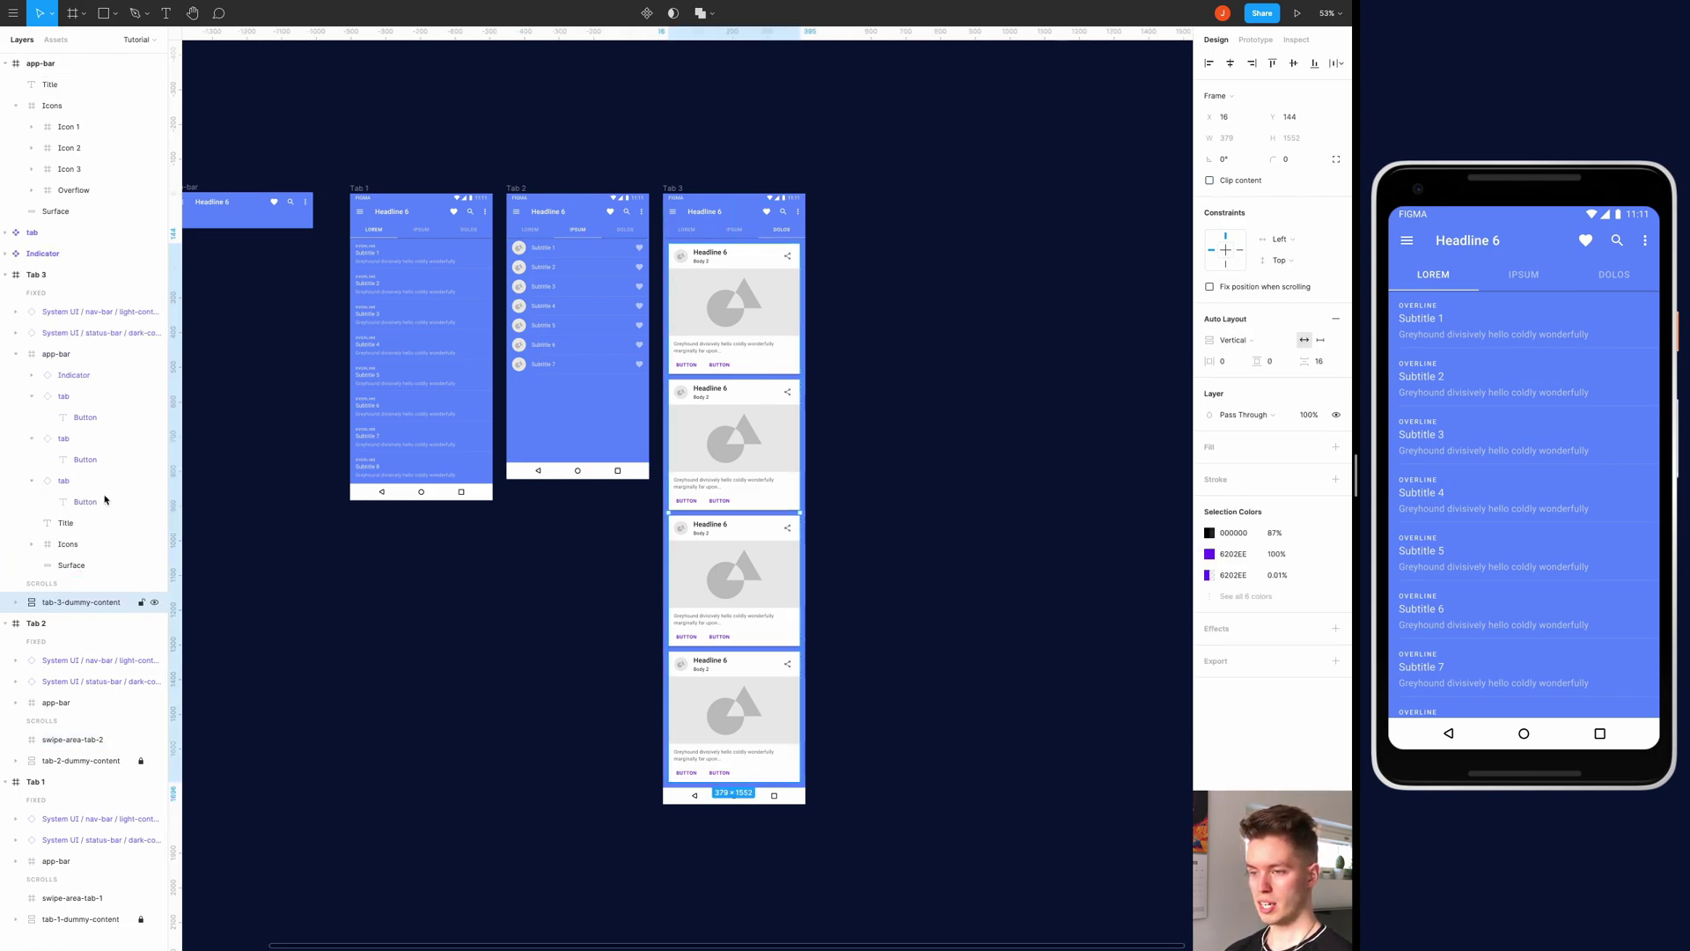
pyautogui.click(15, 355)
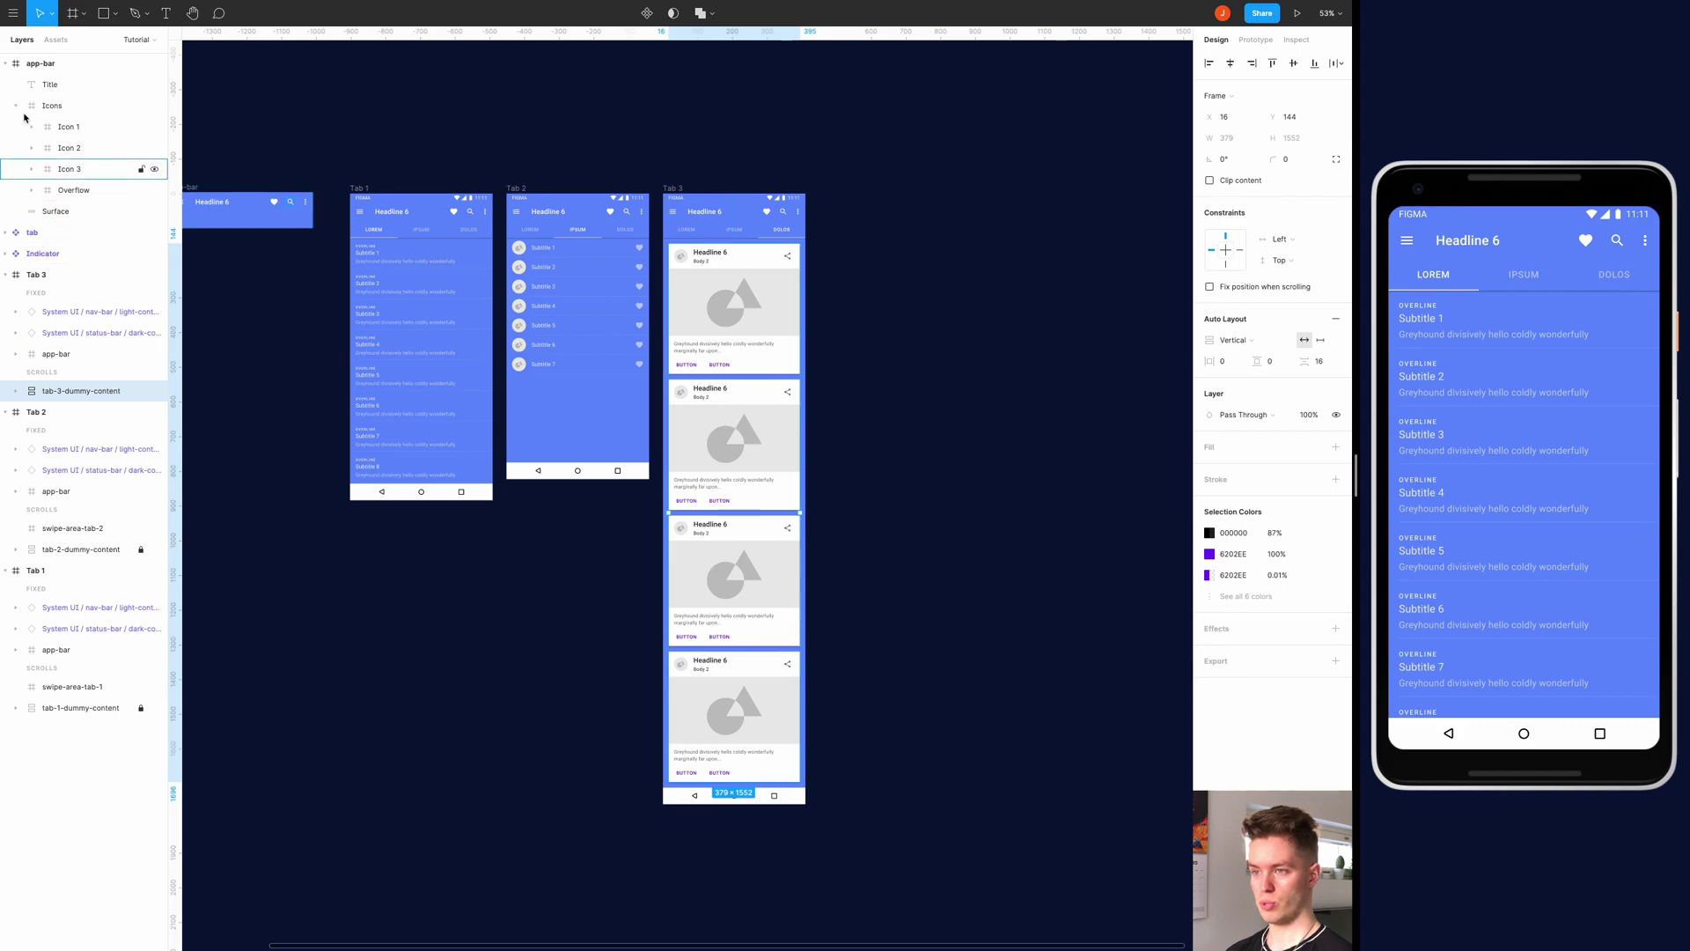
pyautogui.click(6, 65)
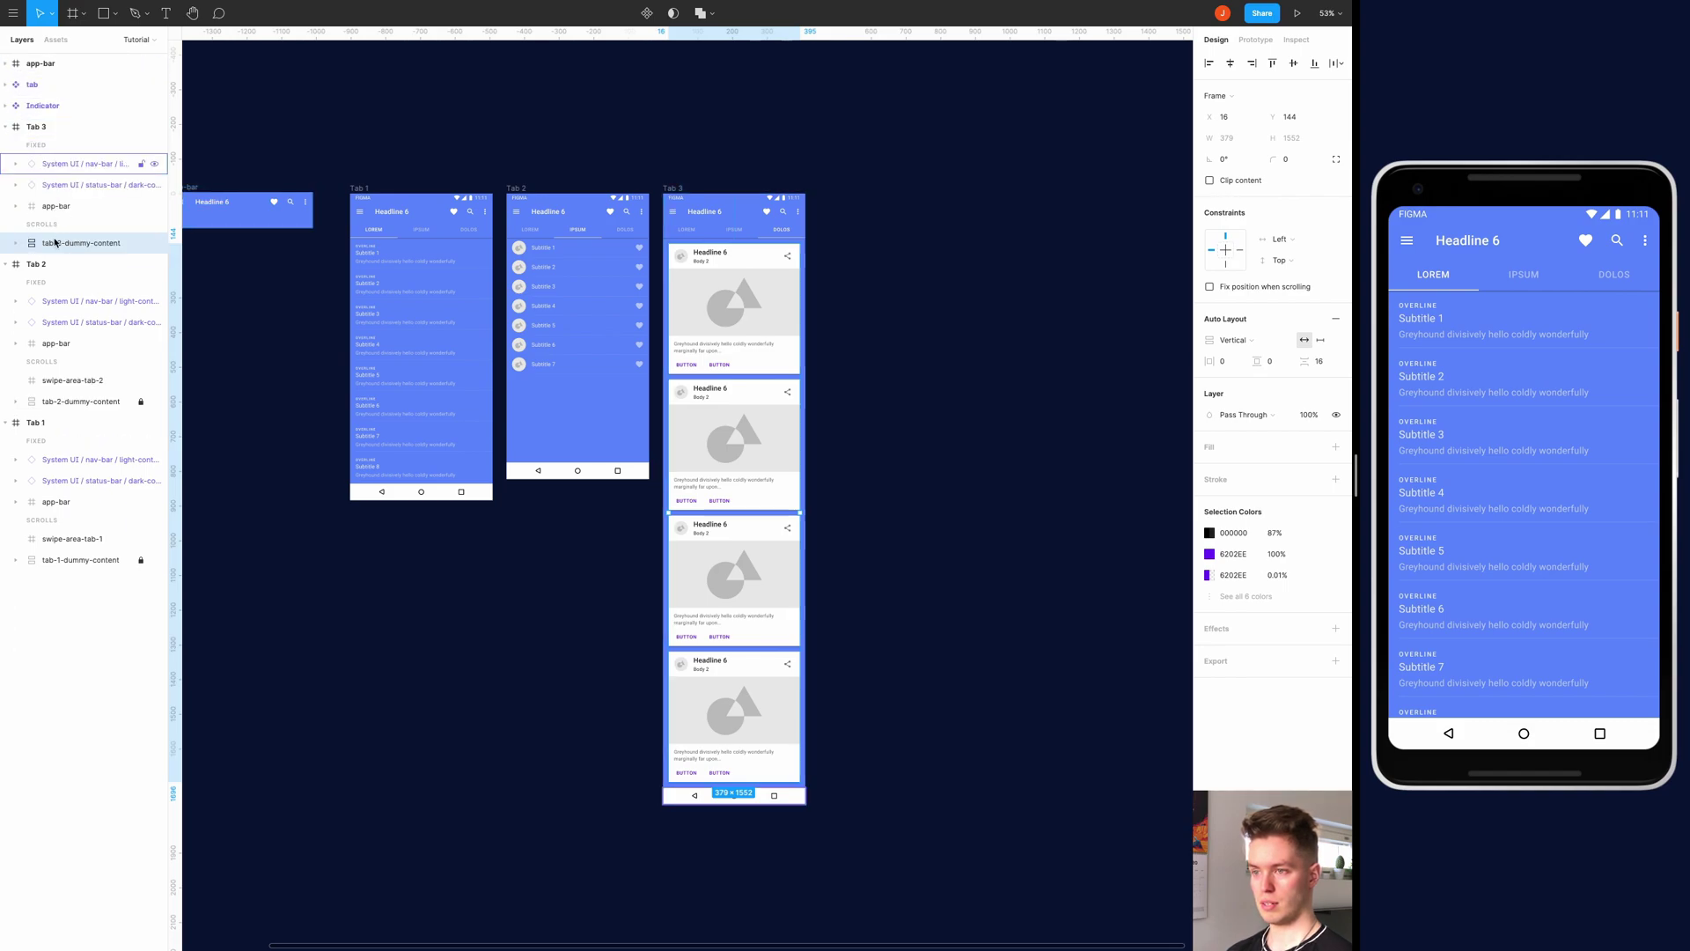
pyautogui.click(141, 243)
pyautogui.hscroll(1, 718, 359)
# Draw a frame over Tab 3's cards at Y 128, 411 wide and stretched to 1684 tall
pyautogui.scroll(5, 718, 358)
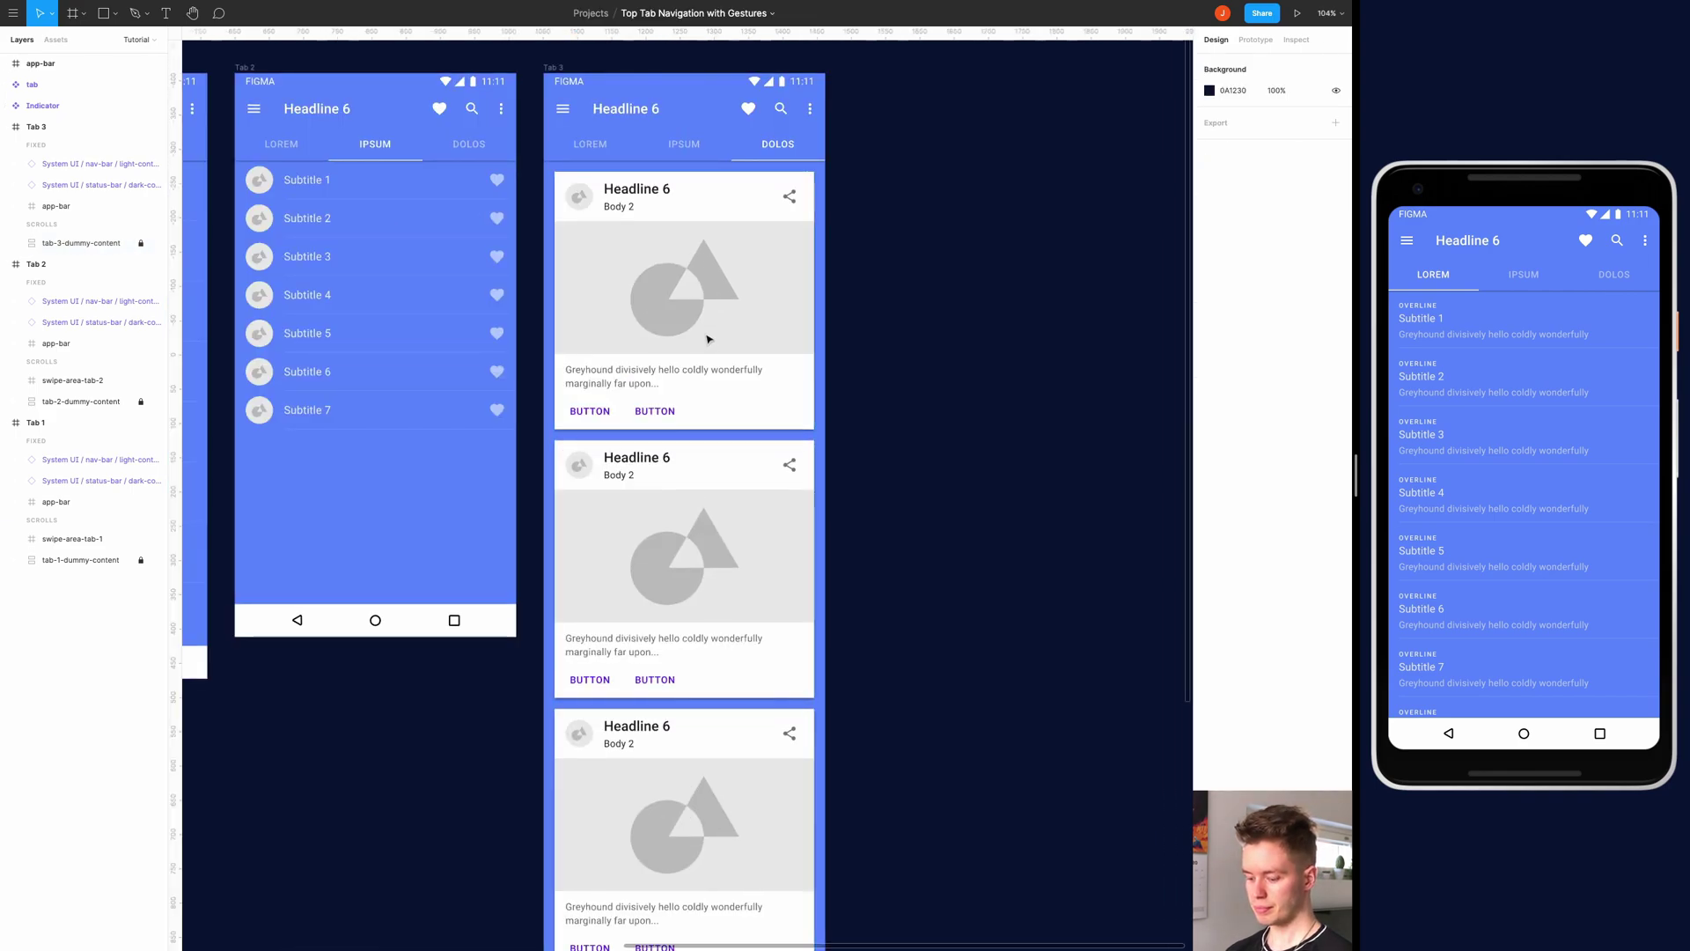
pyautogui.press('f')
pyautogui.moveTo(637, 257); pyautogui.dragTo(764, 450)
pyautogui.moveTo(717, 353); pyautogui.dragTo(625, 269)
pyautogui.scroll(5, 623, 264)
pyautogui.moveTo(620, 348); pyautogui.dragTo(619, 301)
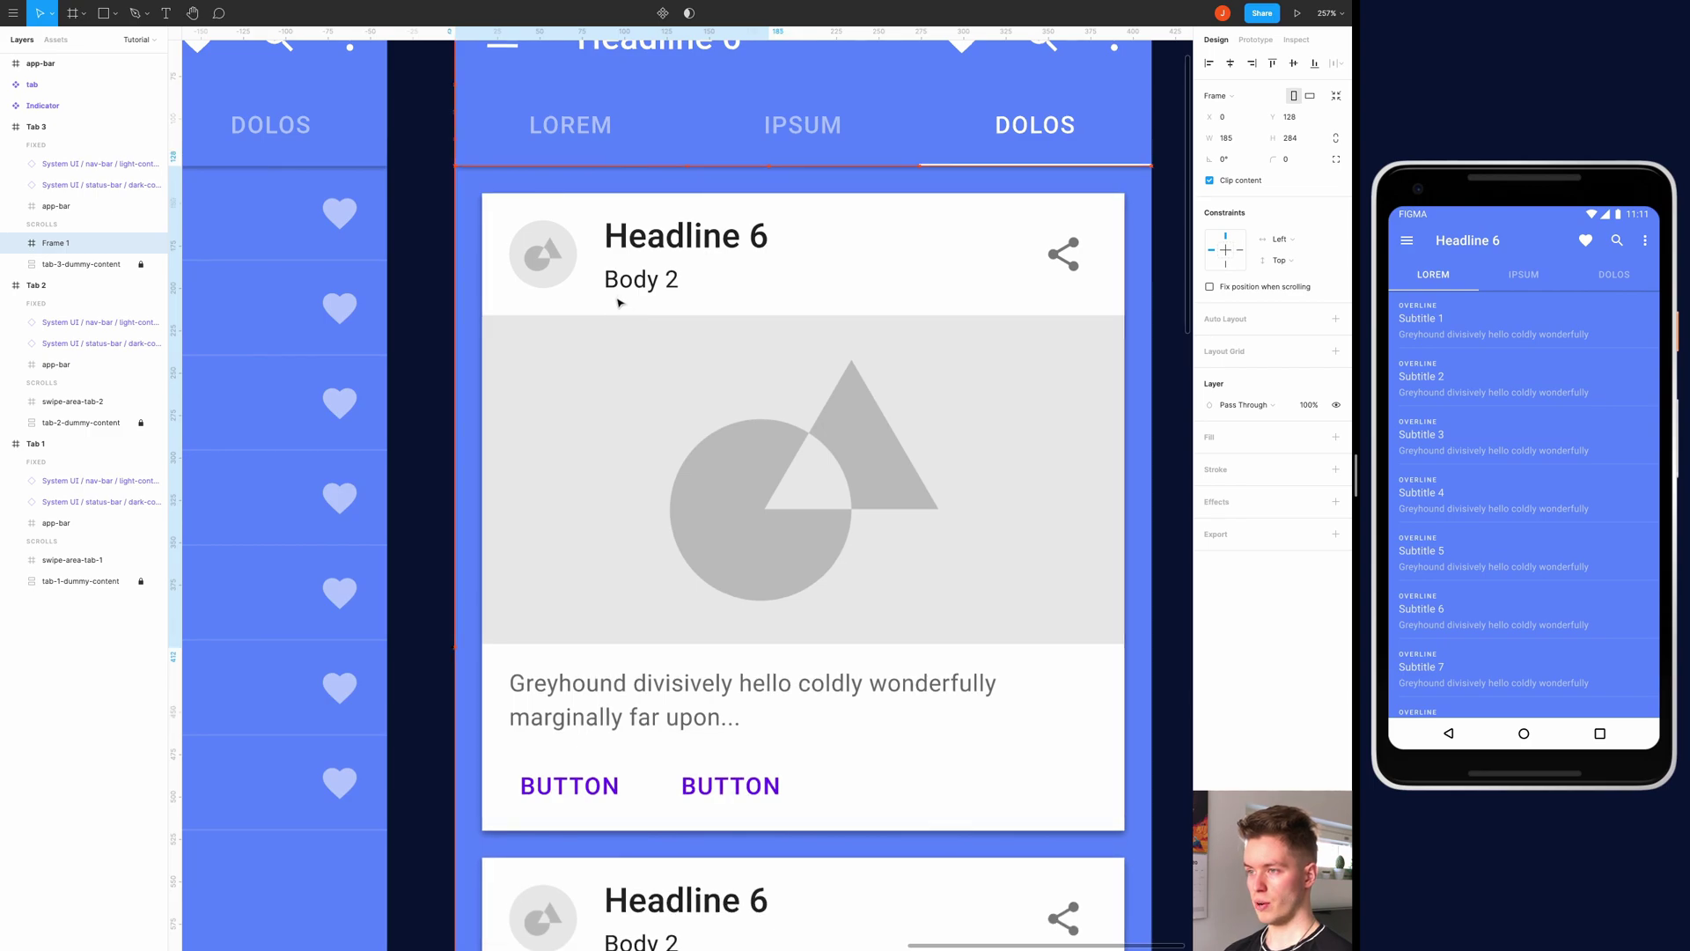
pyautogui.moveTo(769, 314); pyautogui.dragTo(1149, 319)
pyautogui.scroll(-10, 1107, 328)
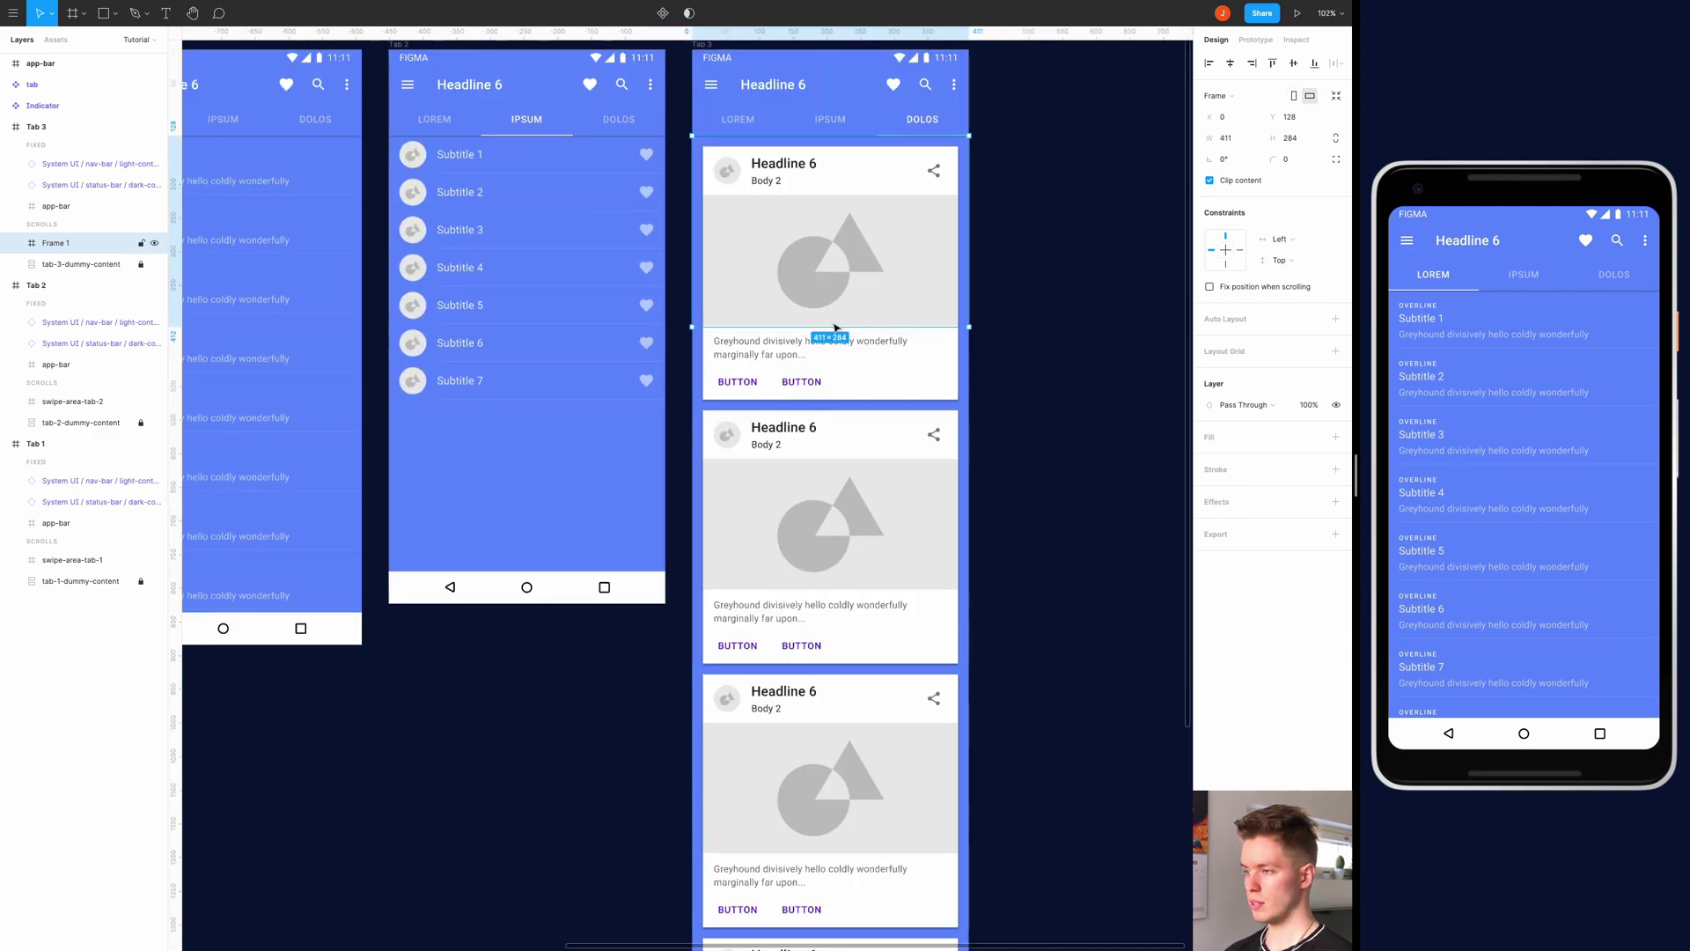
pyautogui.moveTo(830, 327); pyautogui.dragTo(856, 729)
pyautogui.scroll(8, 819, 651)
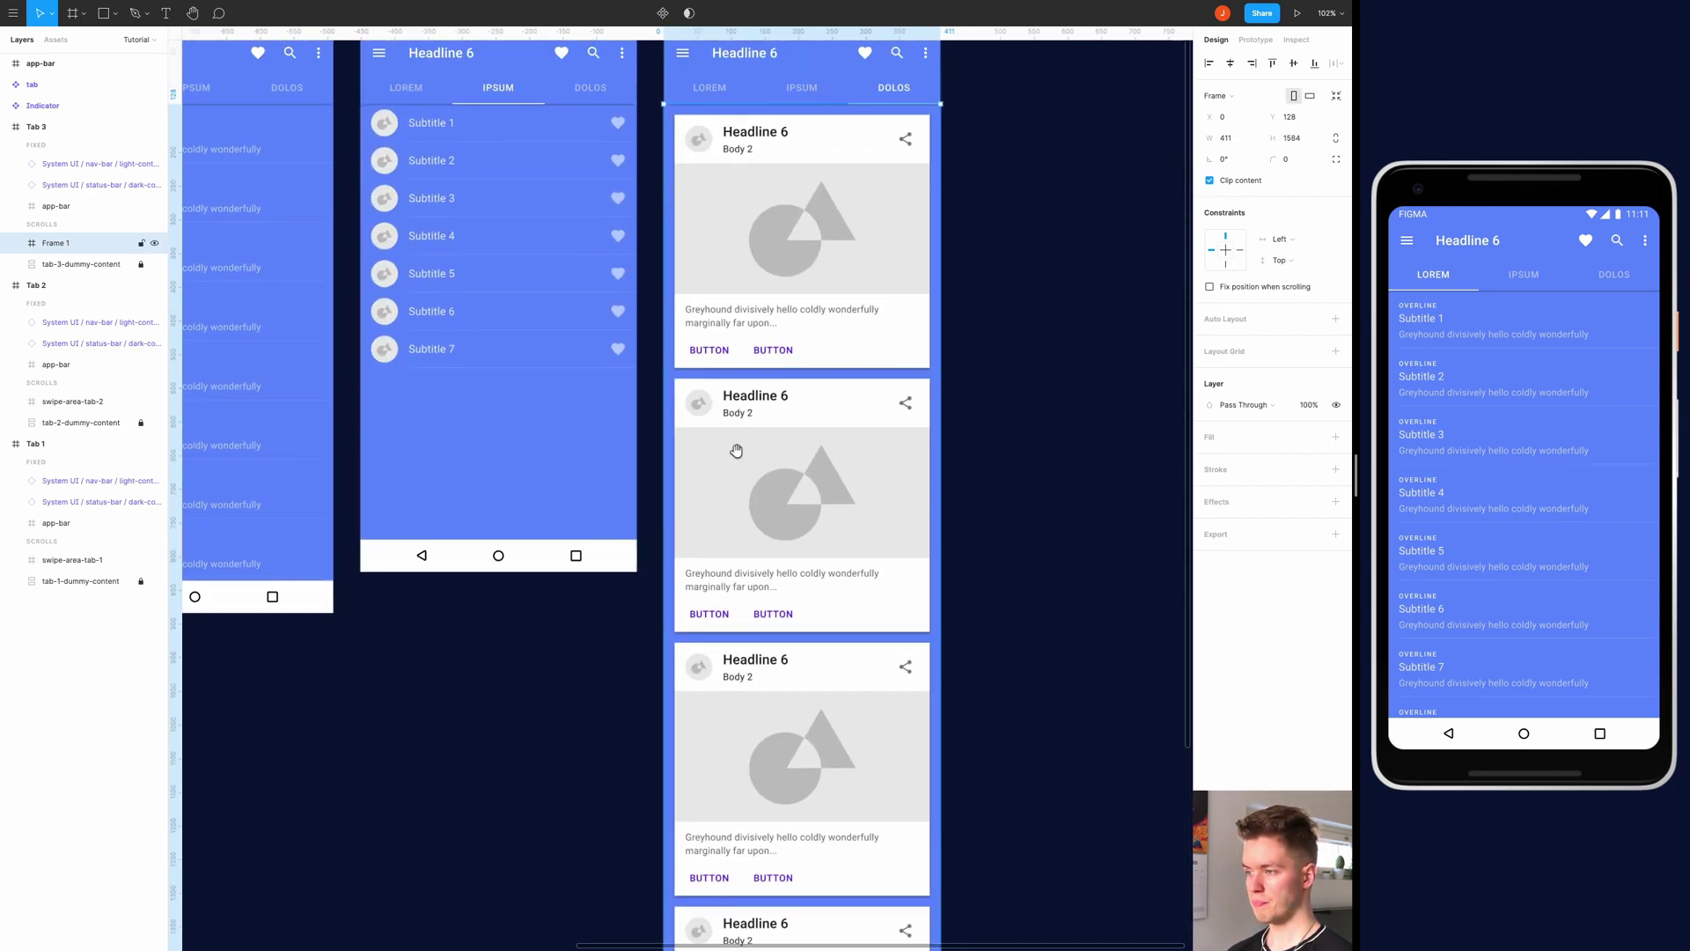
pyautogui.hscroll(-3, 968, 522)
# Deselect Tab 2's swipe area and select swipe-area-tab-1
pyautogui.click(679, 767)
pyautogui.click(492, 391)
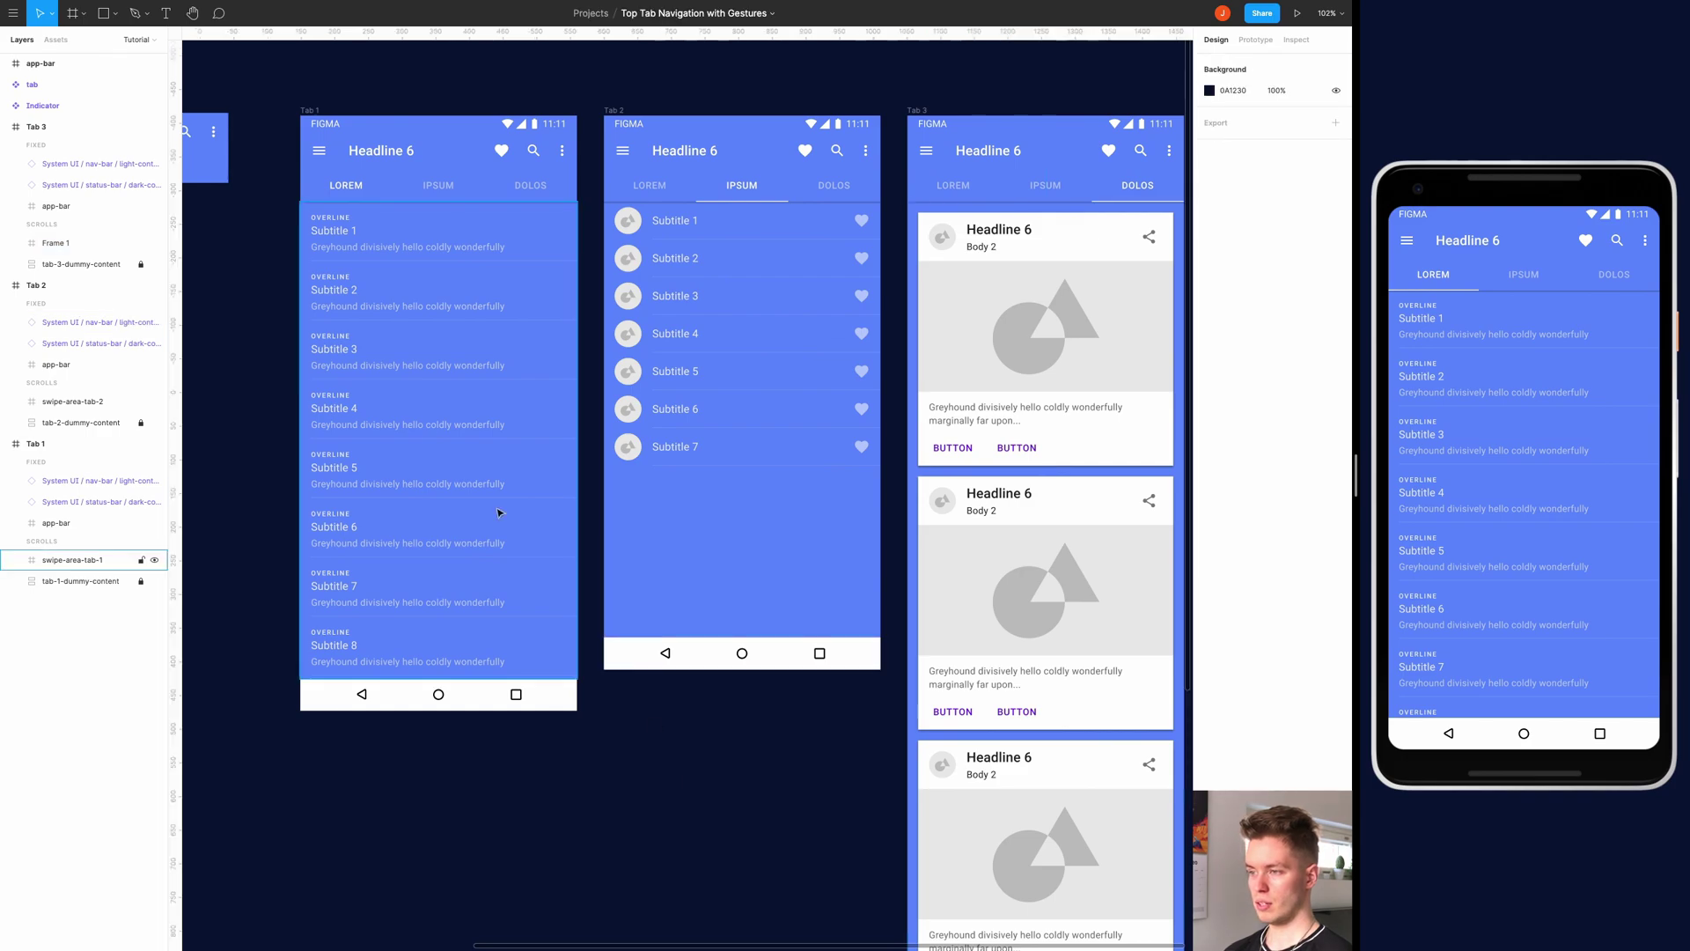
pyautogui.scroll(1, 411, 498)
pyautogui.hscroll(-1, 410, 498)
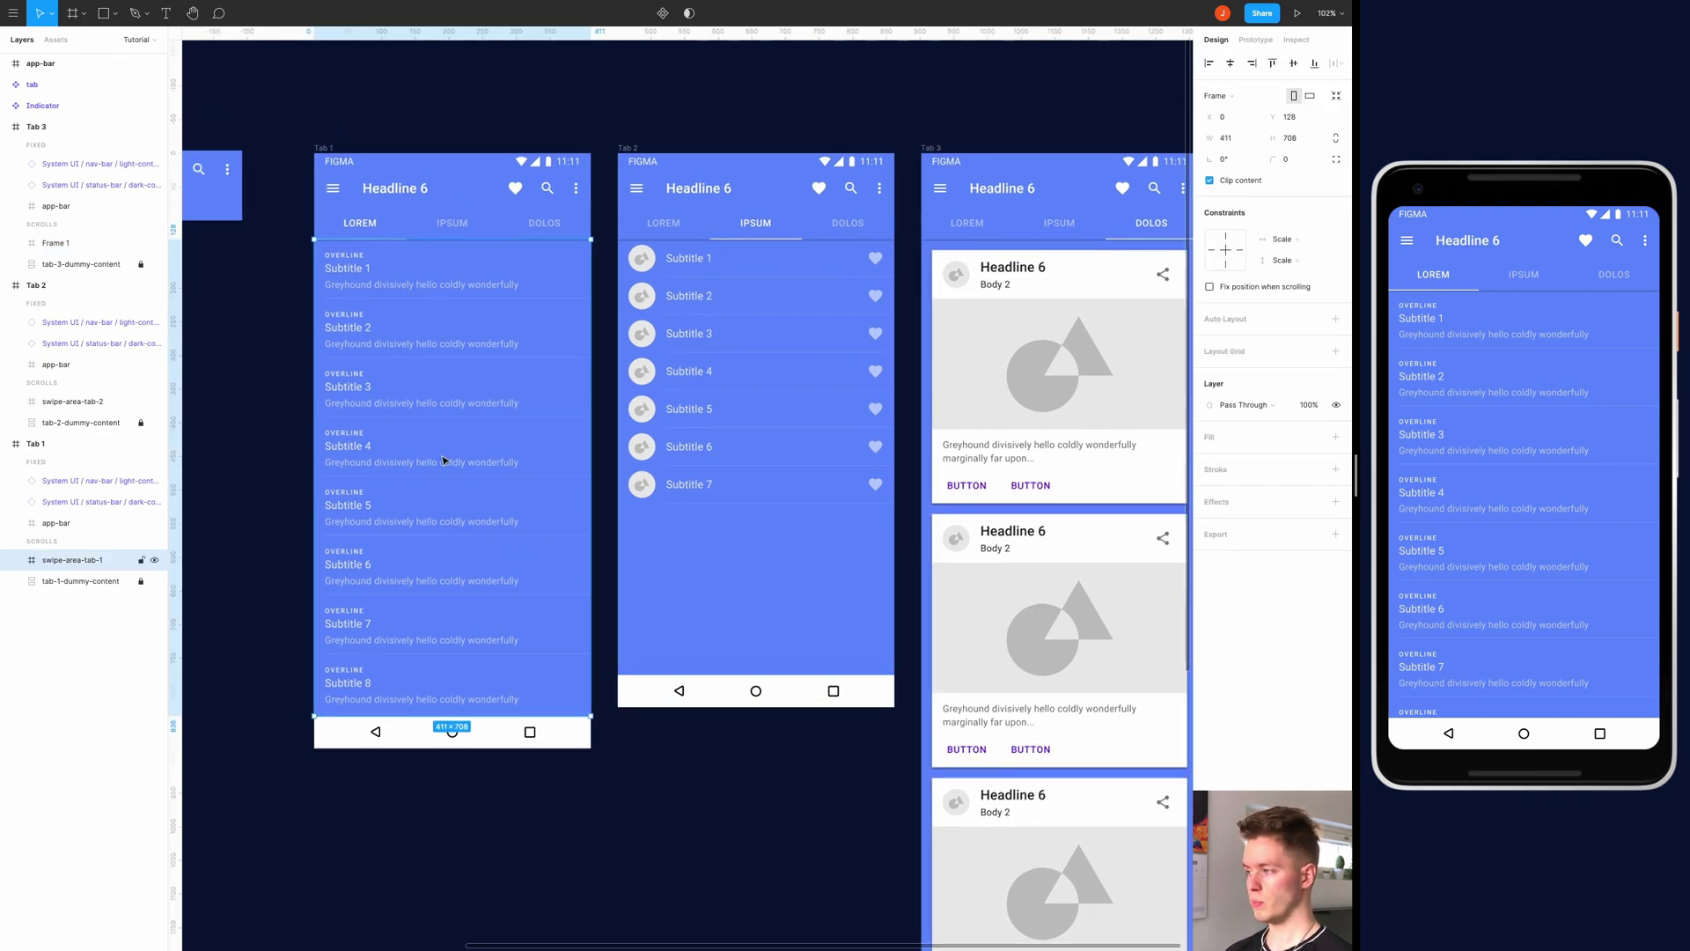
# Link swipe-area-tab-1 to Tab 2 with On Drag and leftward Push, then test the LOREM-to-IPSUM swipe
pyautogui.click(1255, 39)
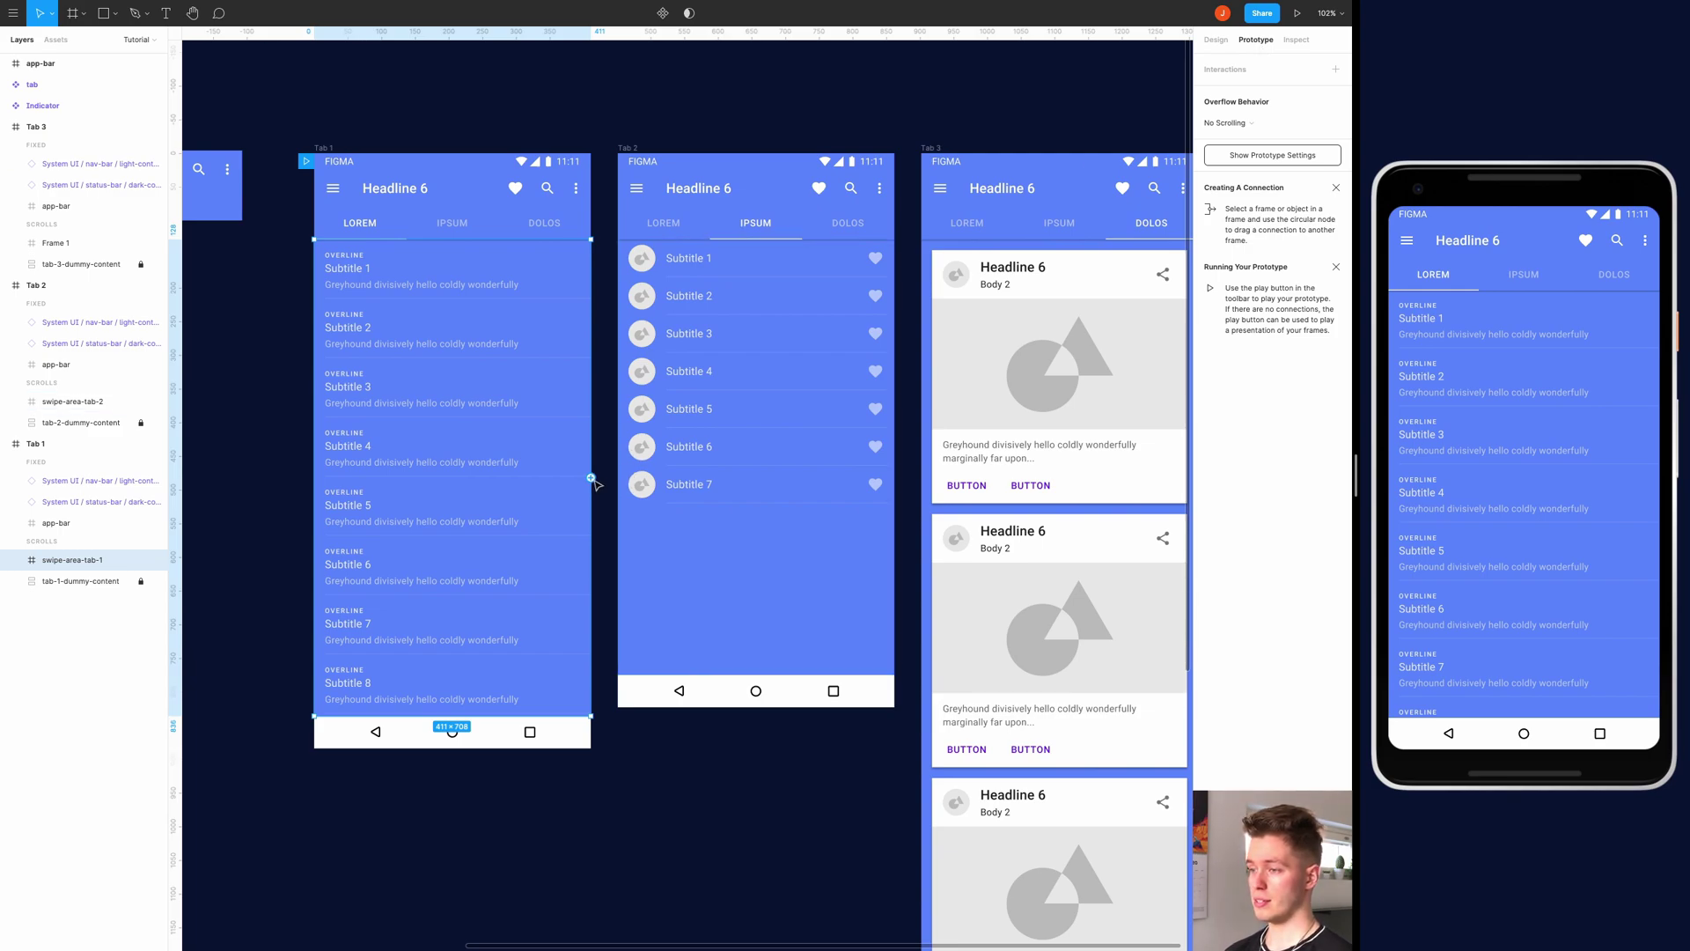
pyautogui.moveTo(592, 479); pyautogui.dragTo(702, 483)
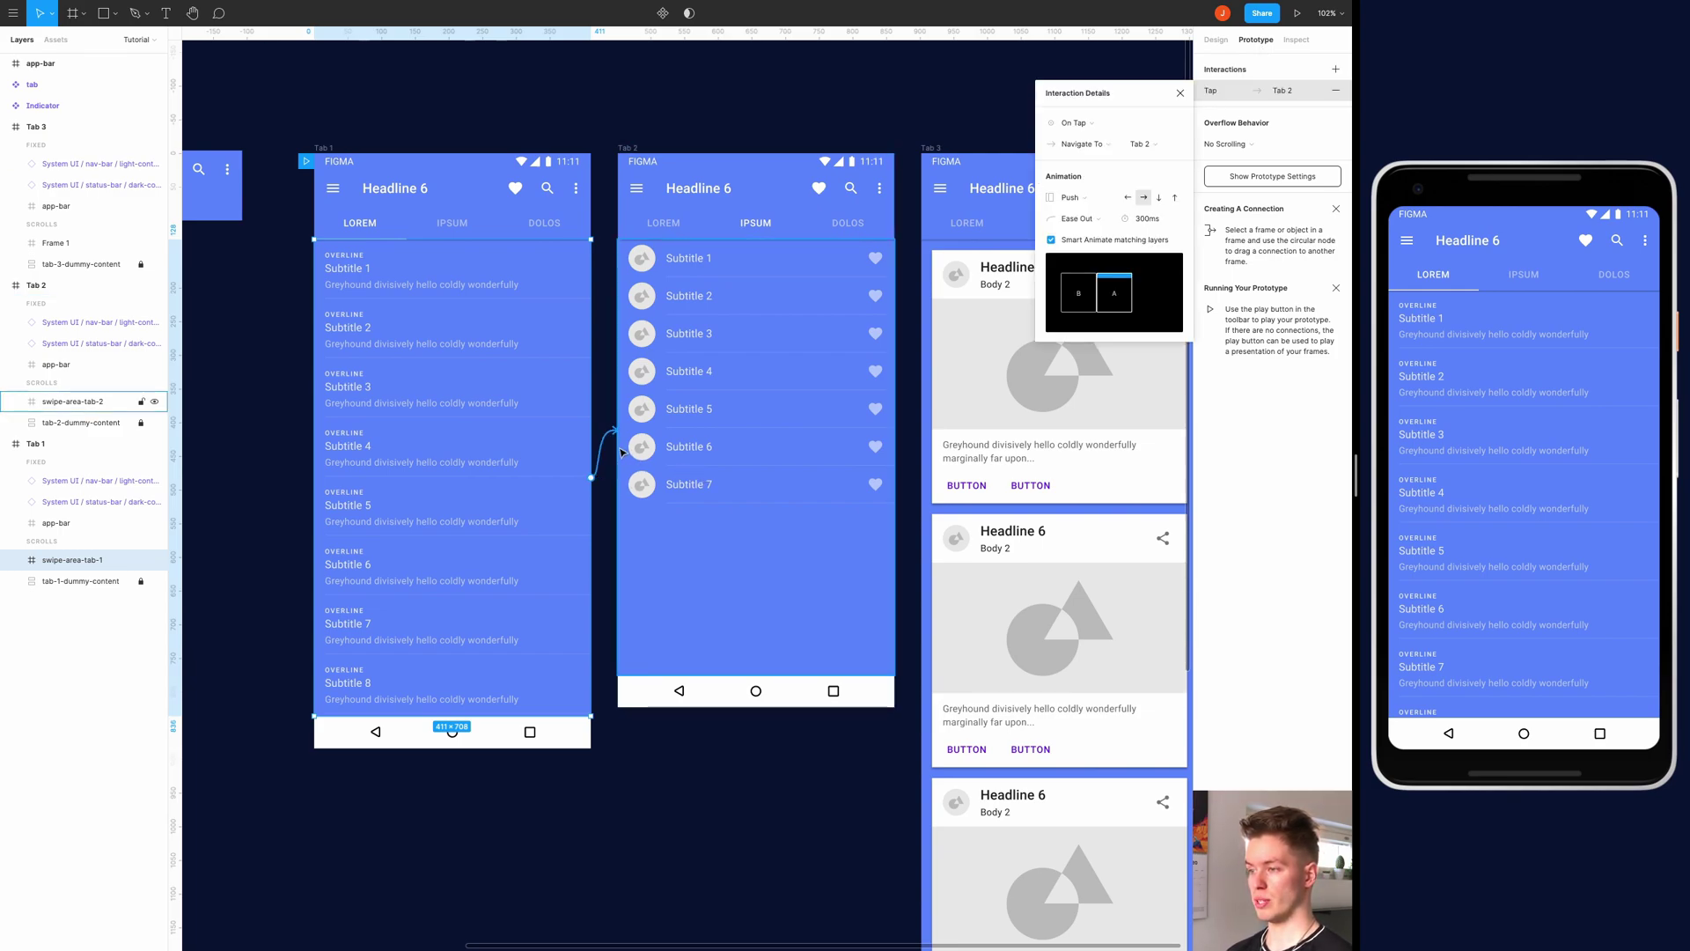
pyautogui.click(1112, 125)
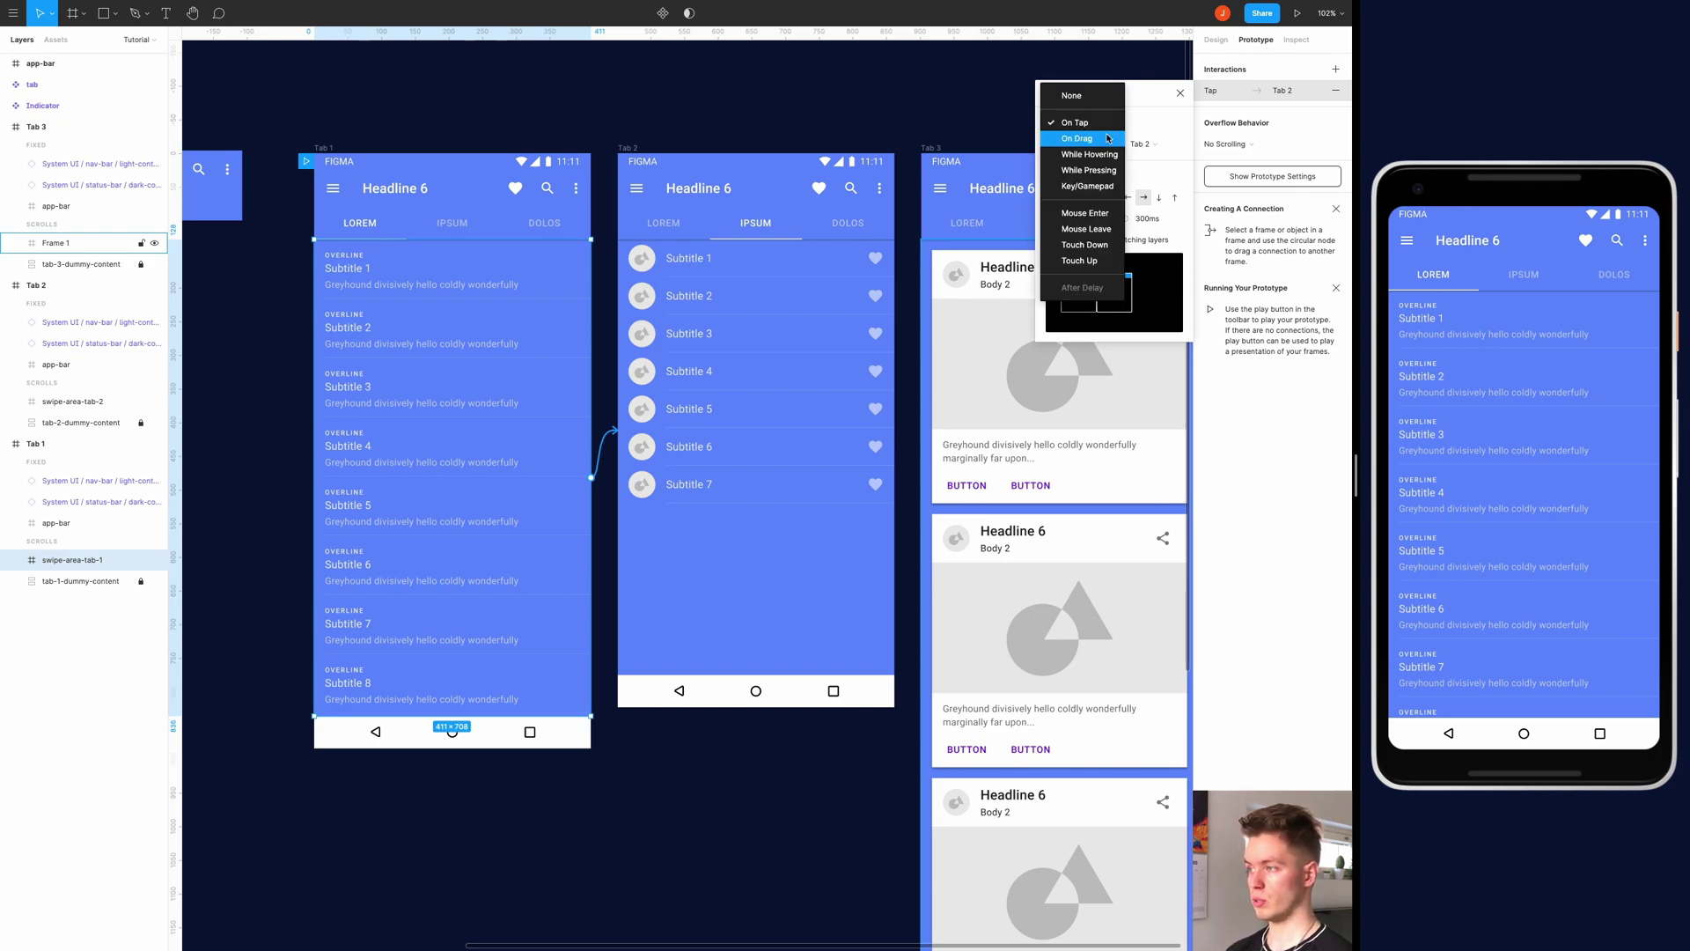
pyautogui.click(1108, 138)
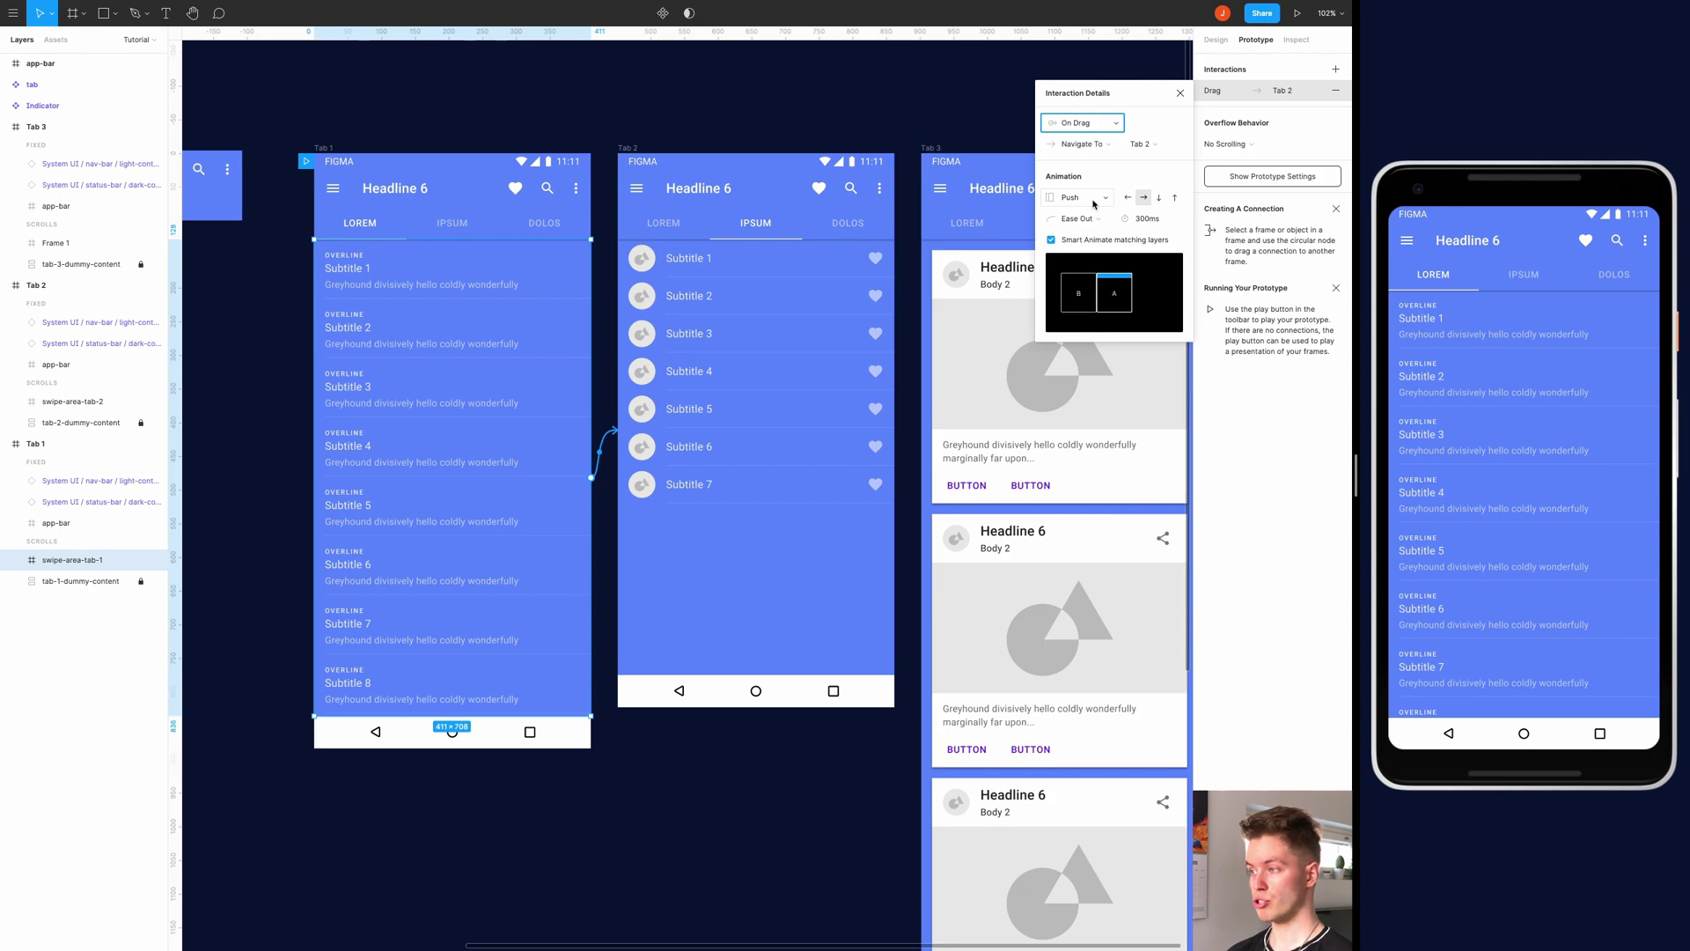
pyautogui.moveTo(1109, 302)
pyautogui.click(1127, 198)
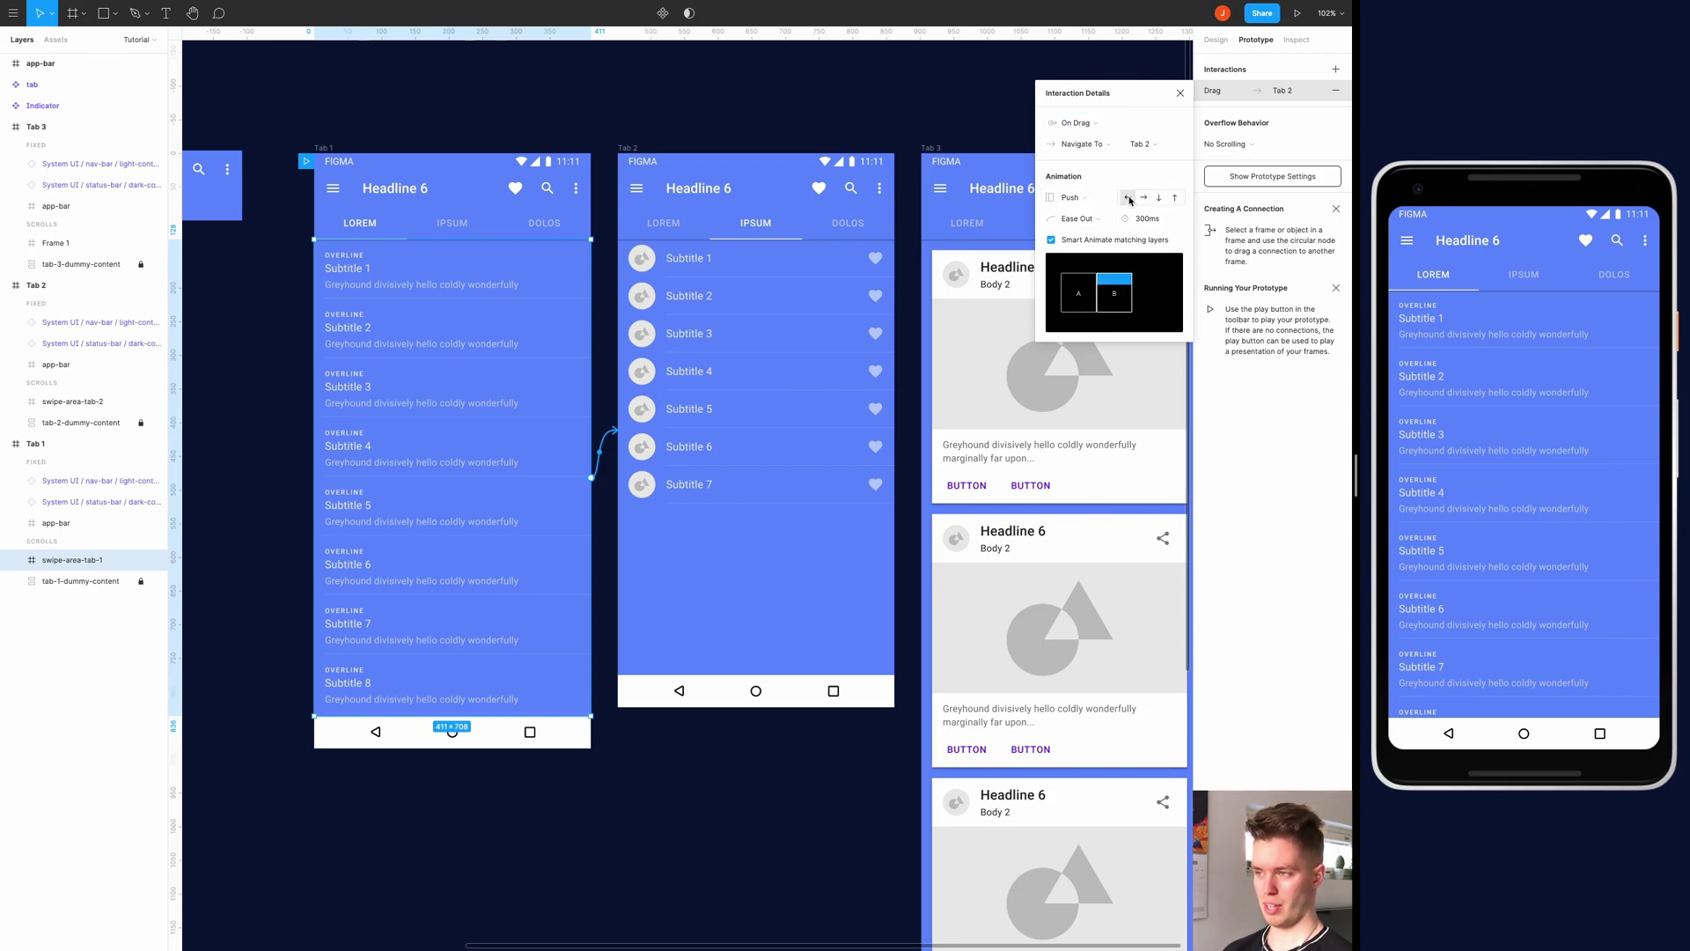
pyautogui.click(1181, 93)
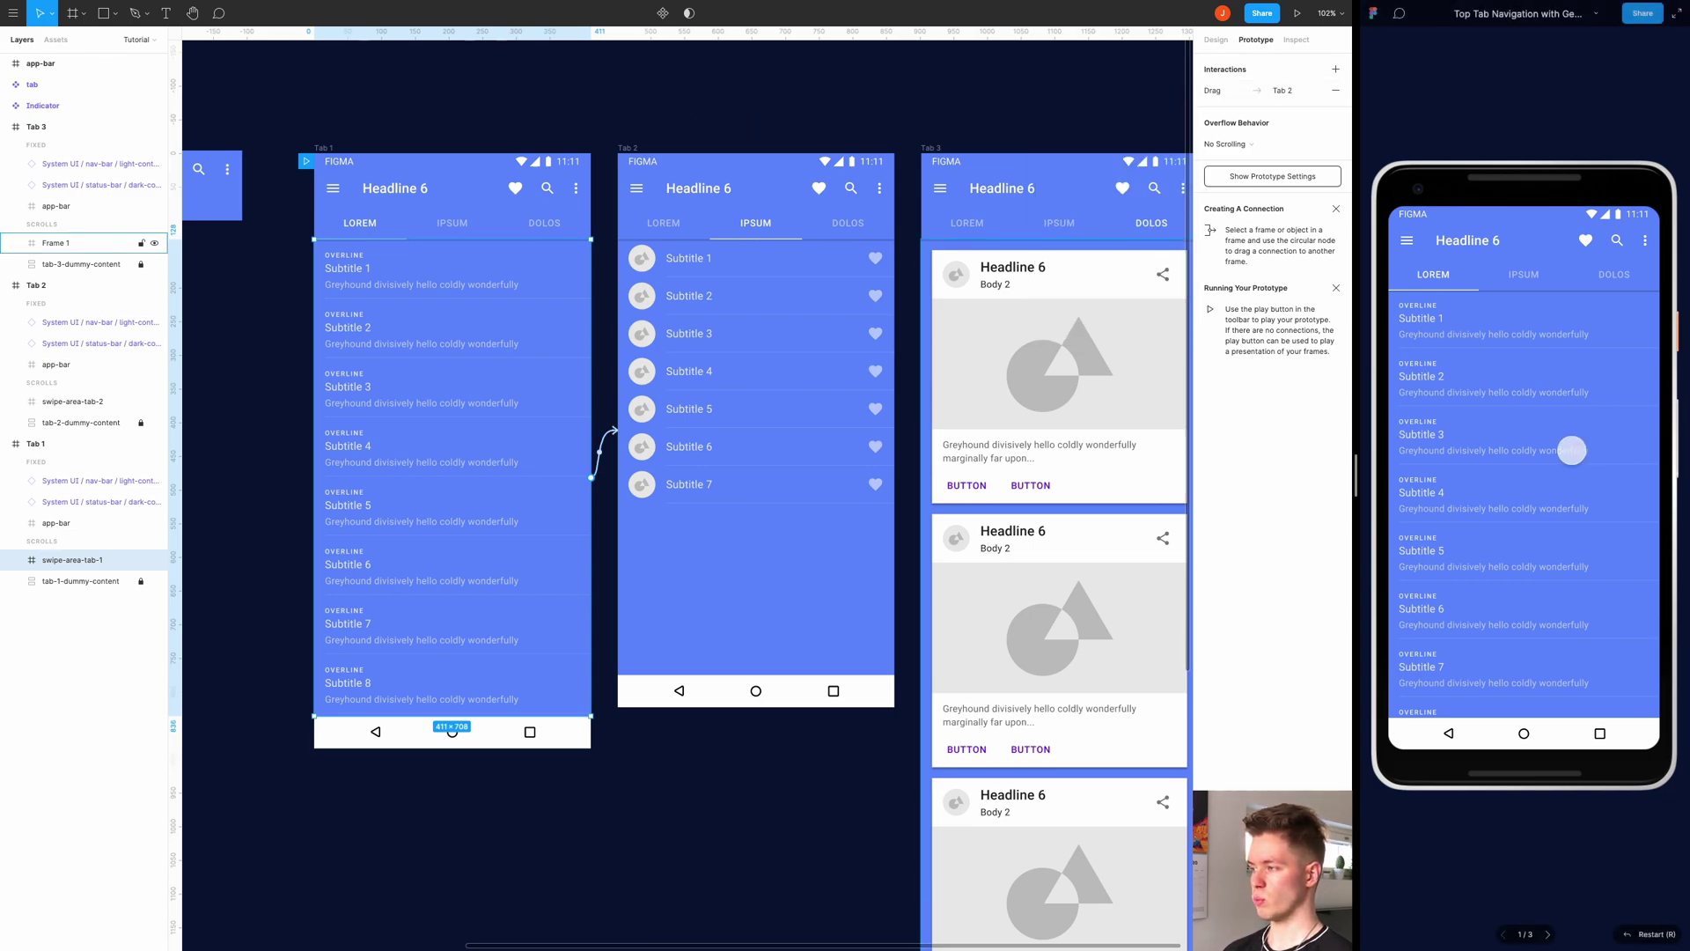
pyautogui.moveTo(1582, 441); pyautogui.dragTo(1462, 441)
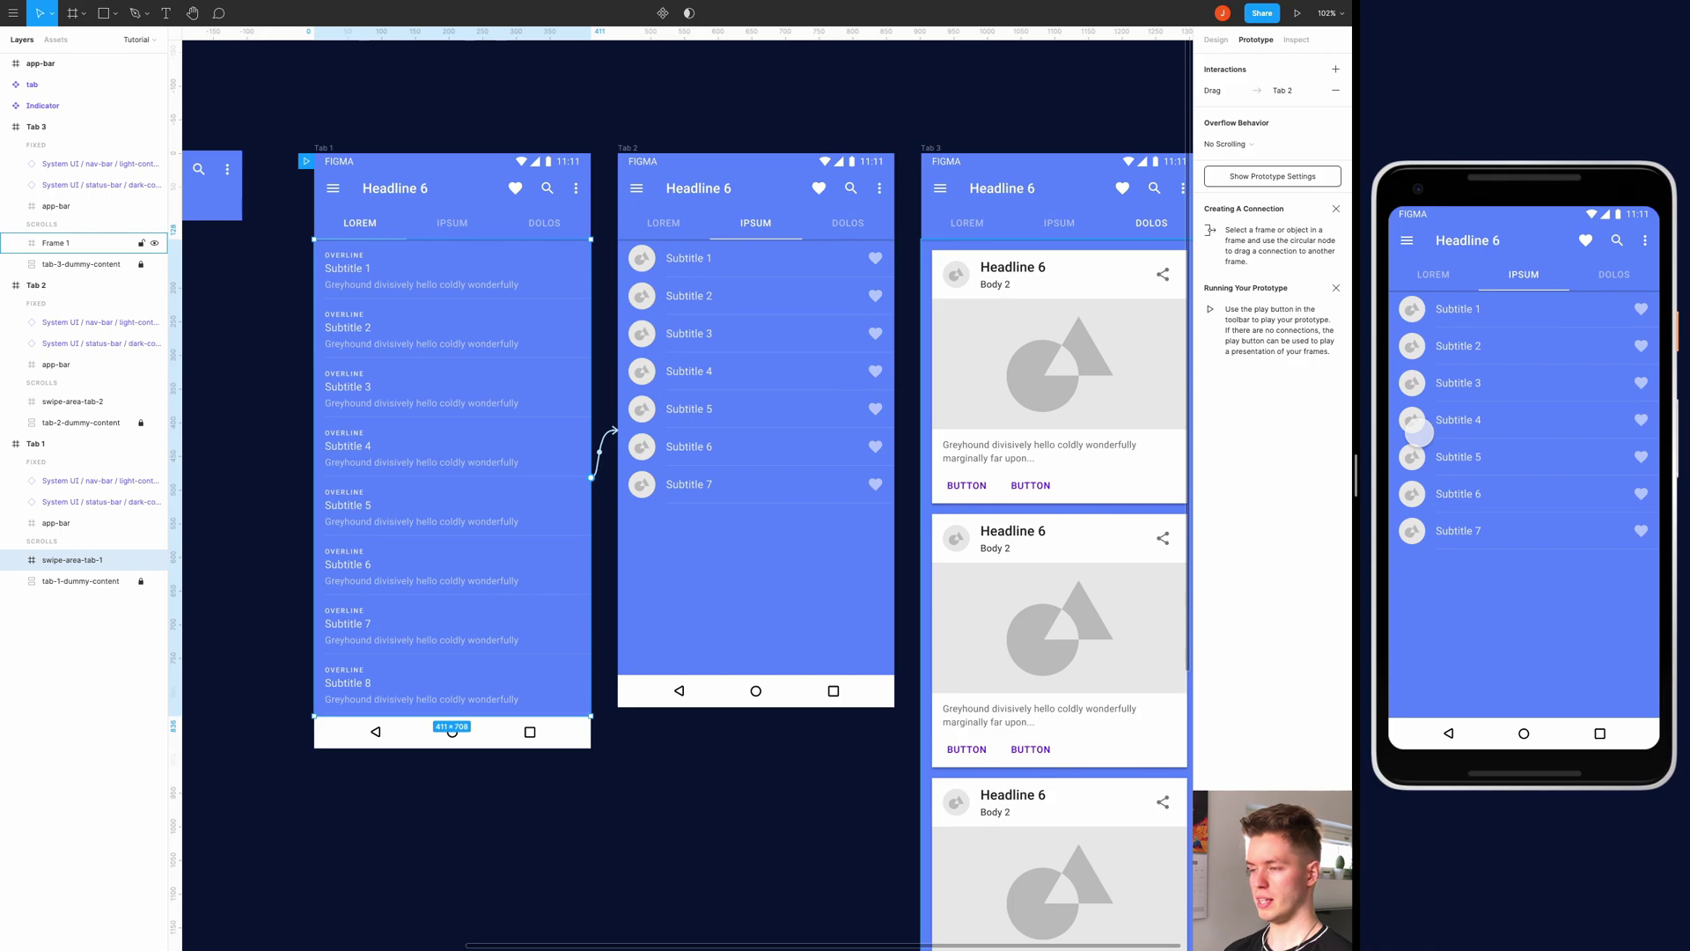
# Link swipe-area-tab-2 to Tab 1 with an On Drag trigger and rightward Push
pyautogui.hscroll(3, 746, 335)
pyautogui.click(696, 291)
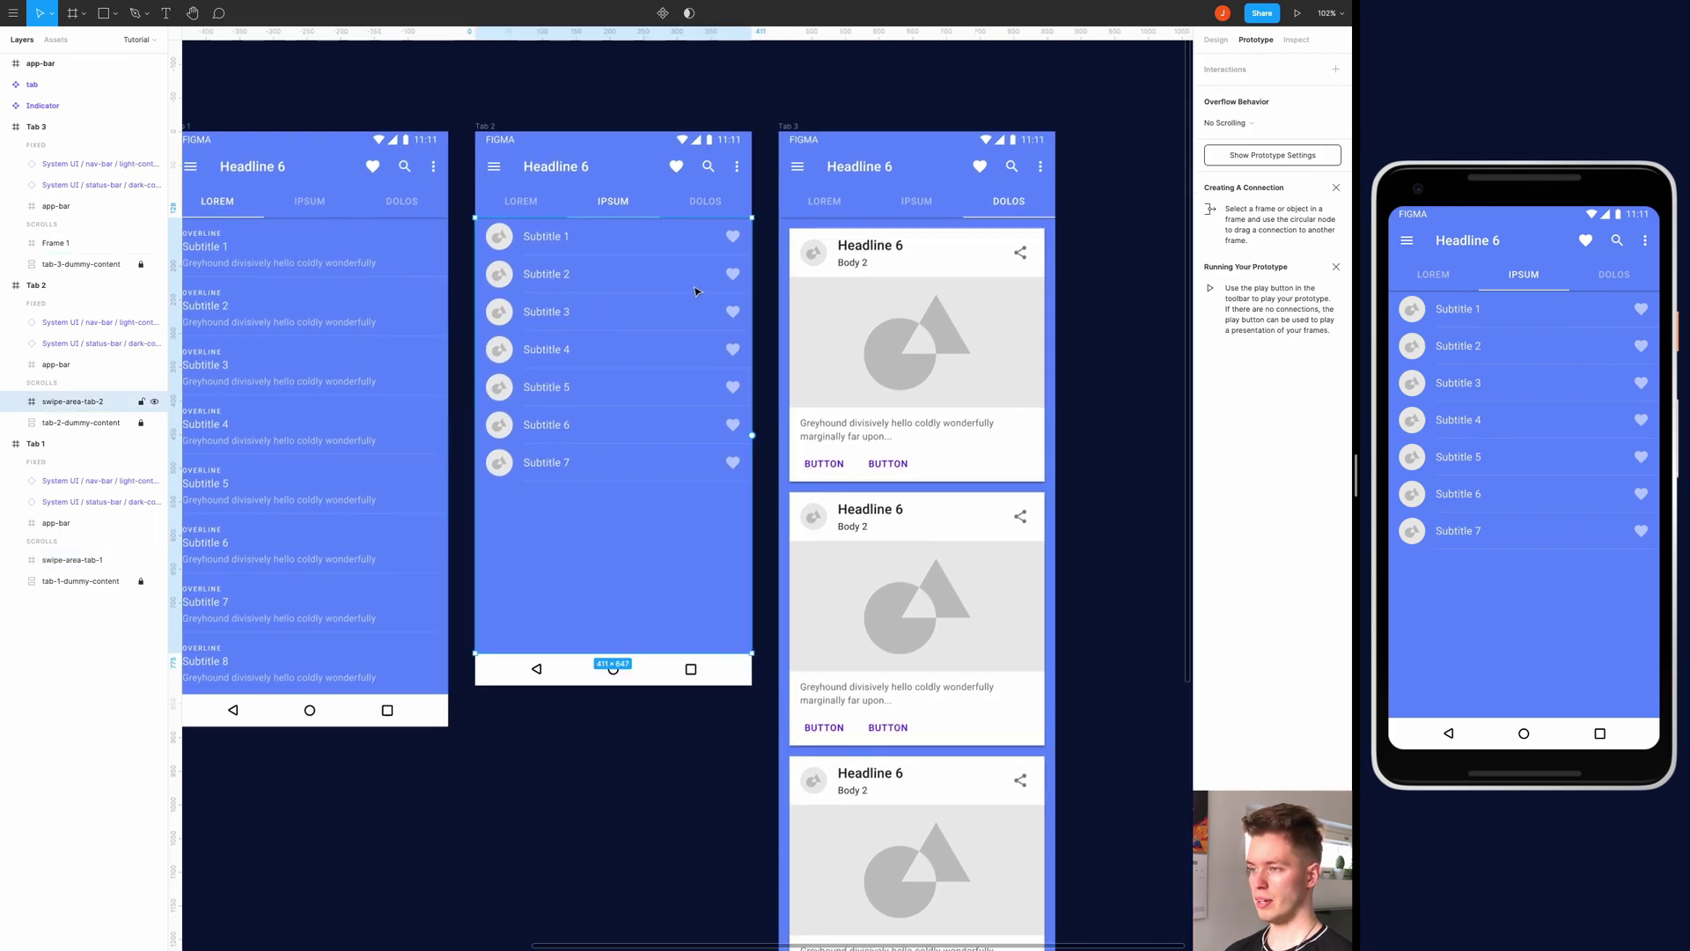
pyautogui.hscroll(-3, 667, 290)
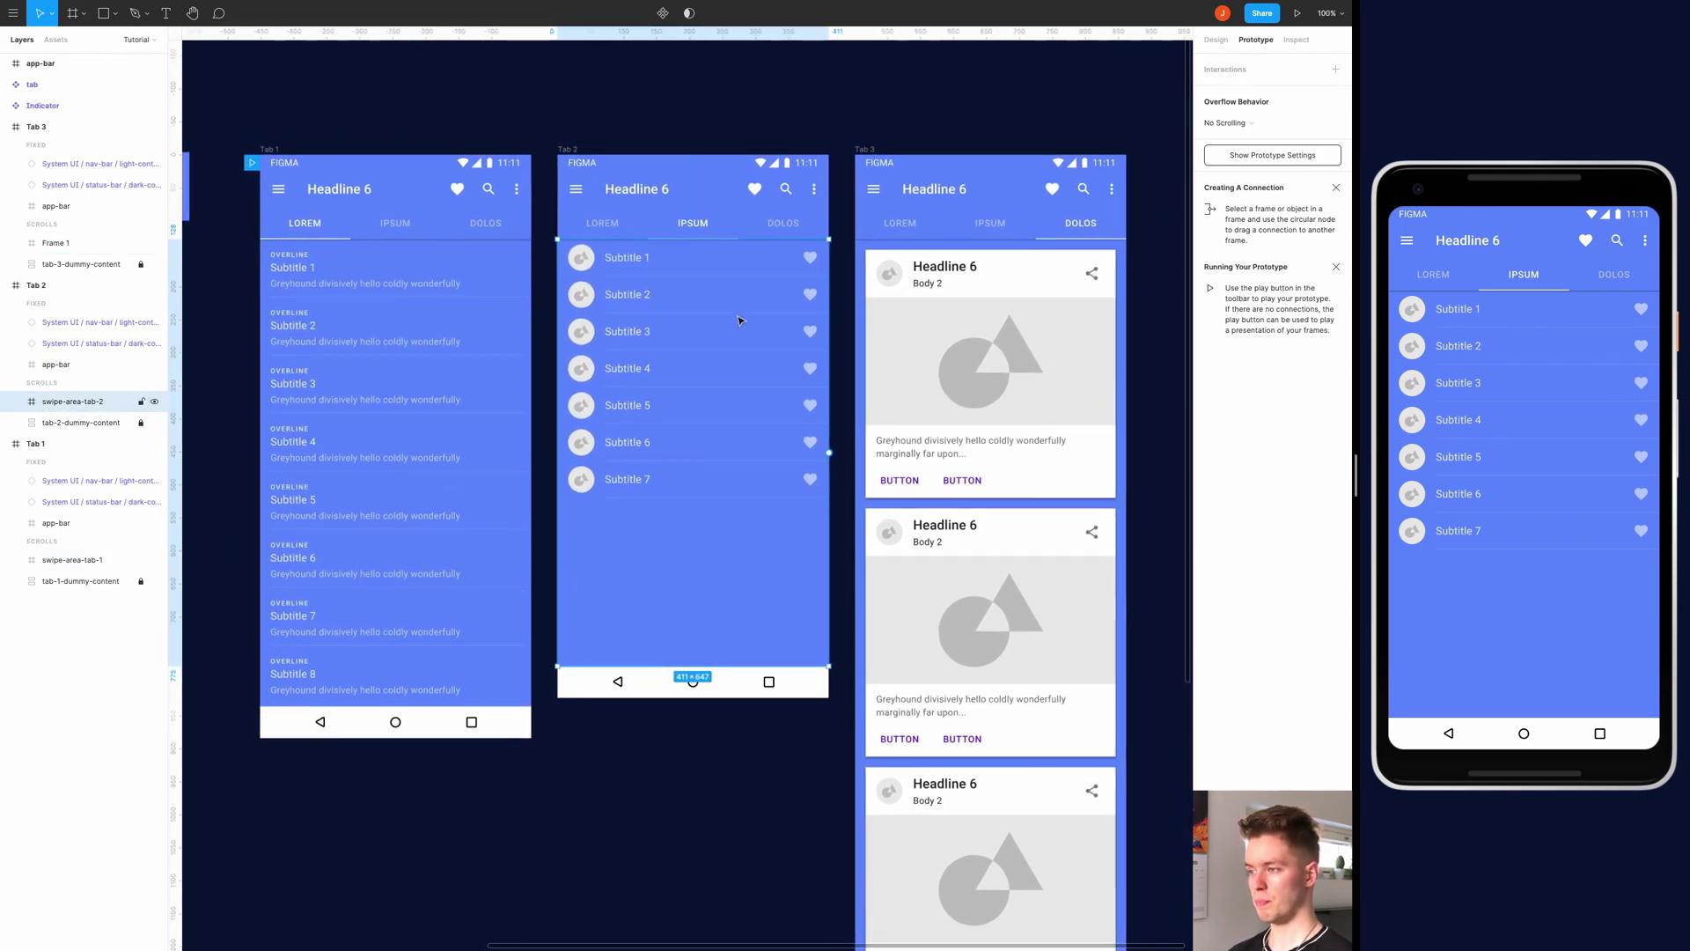
pyautogui.moveTo(829, 453); pyautogui.dragTo(521, 409)
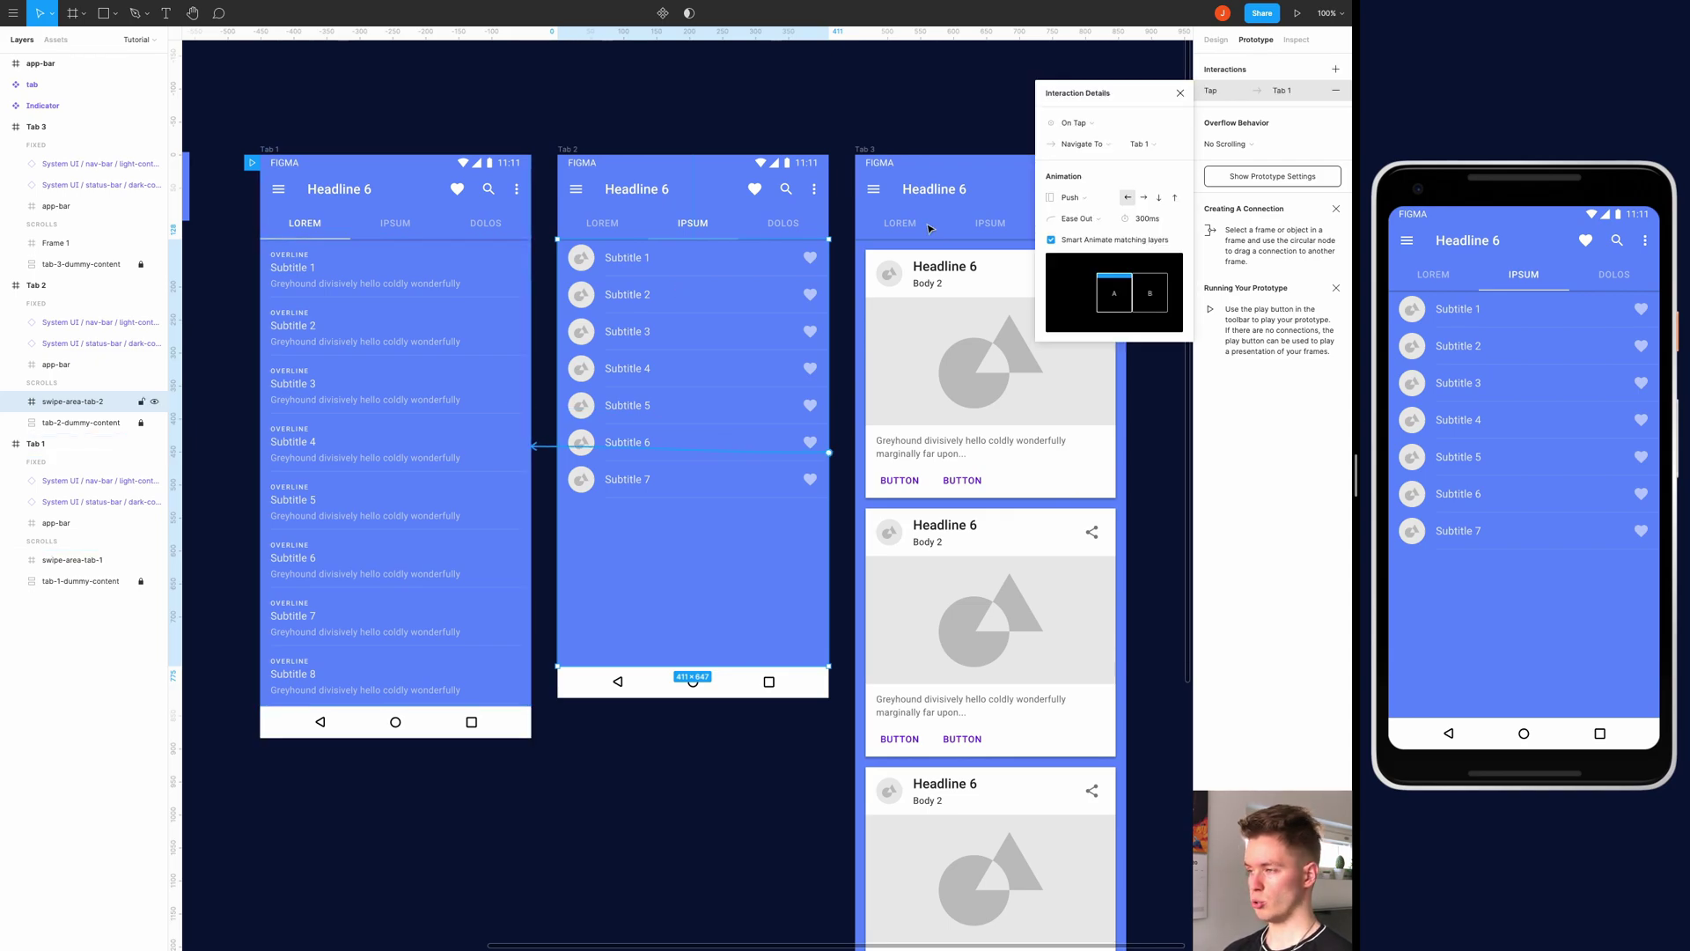
pyautogui.click(1090, 124)
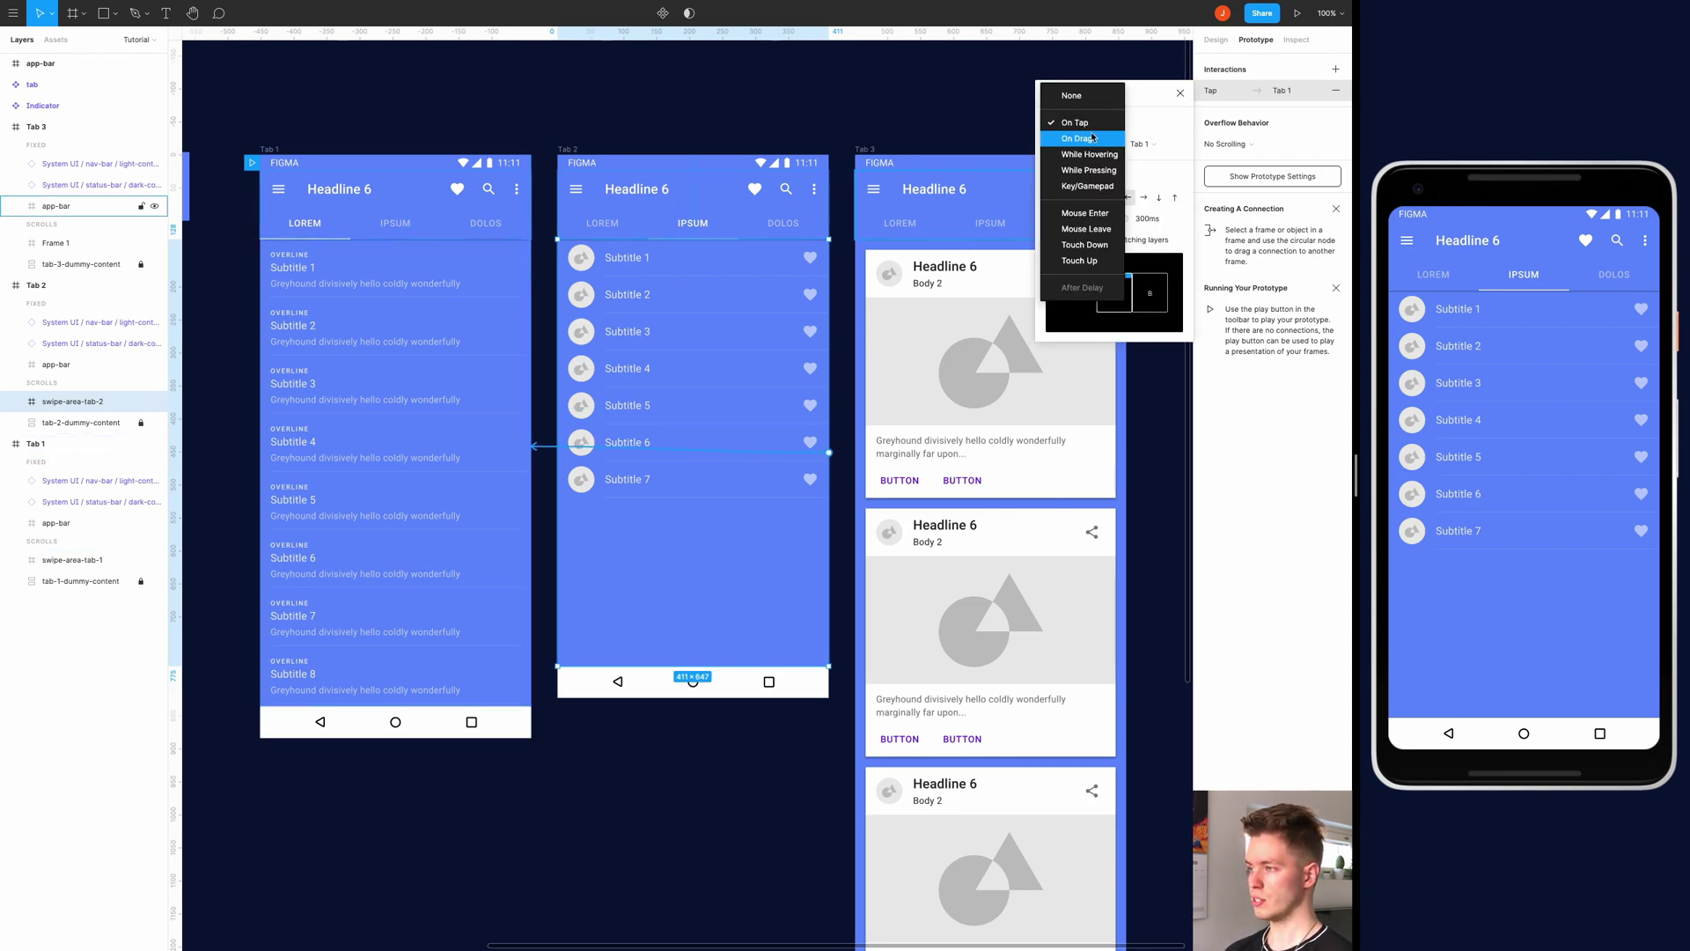
pyautogui.click(1092, 137)
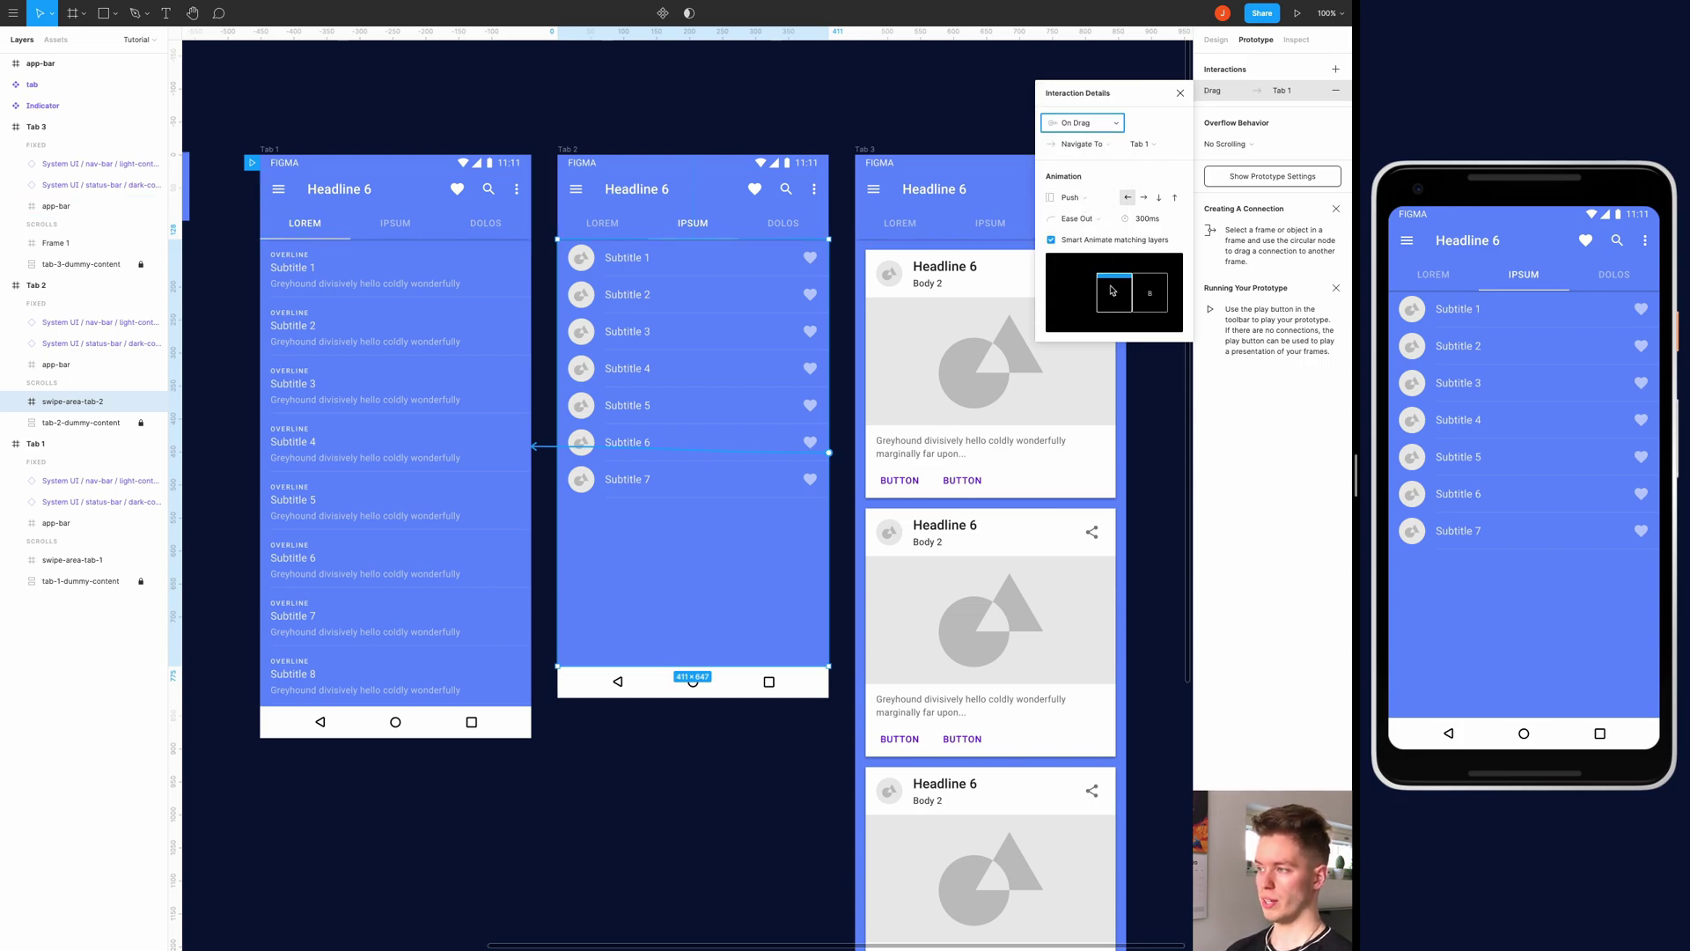
pyautogui.click(1145, 199)
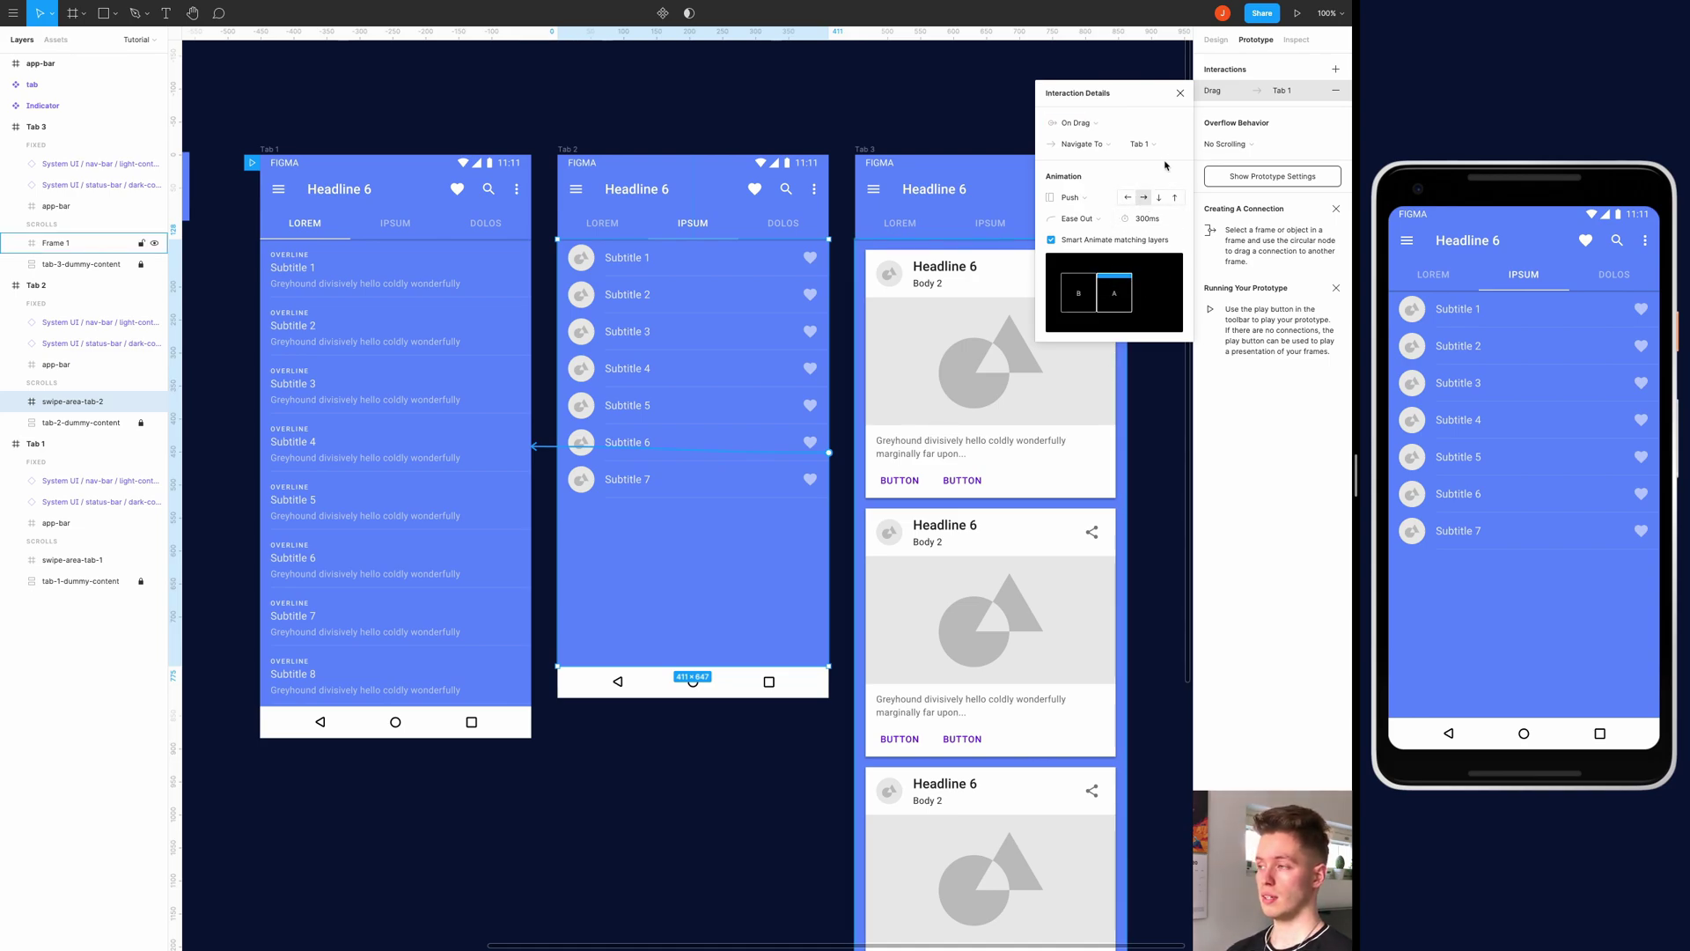
pyautogui.click(1181, 93)
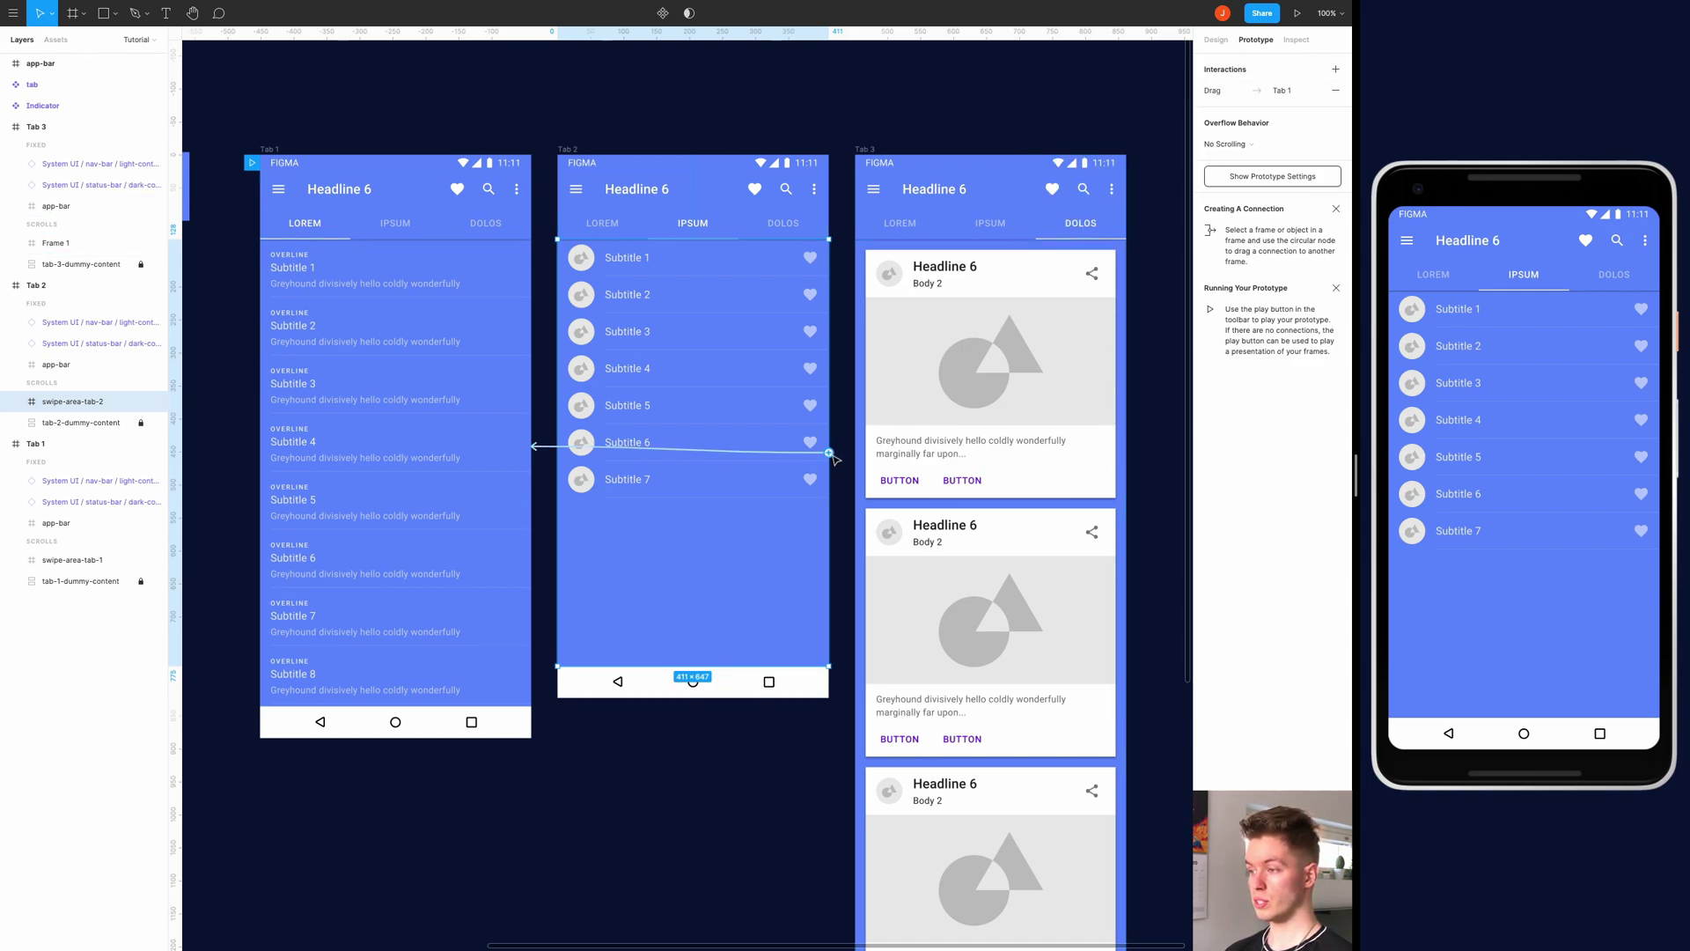
# Add a second link from swipe-area-tab-2 to Tab 3 with On Drag and leftward Push
pyautogui.moveTo(830, 452); pyautogui.dragTo(911, 455)
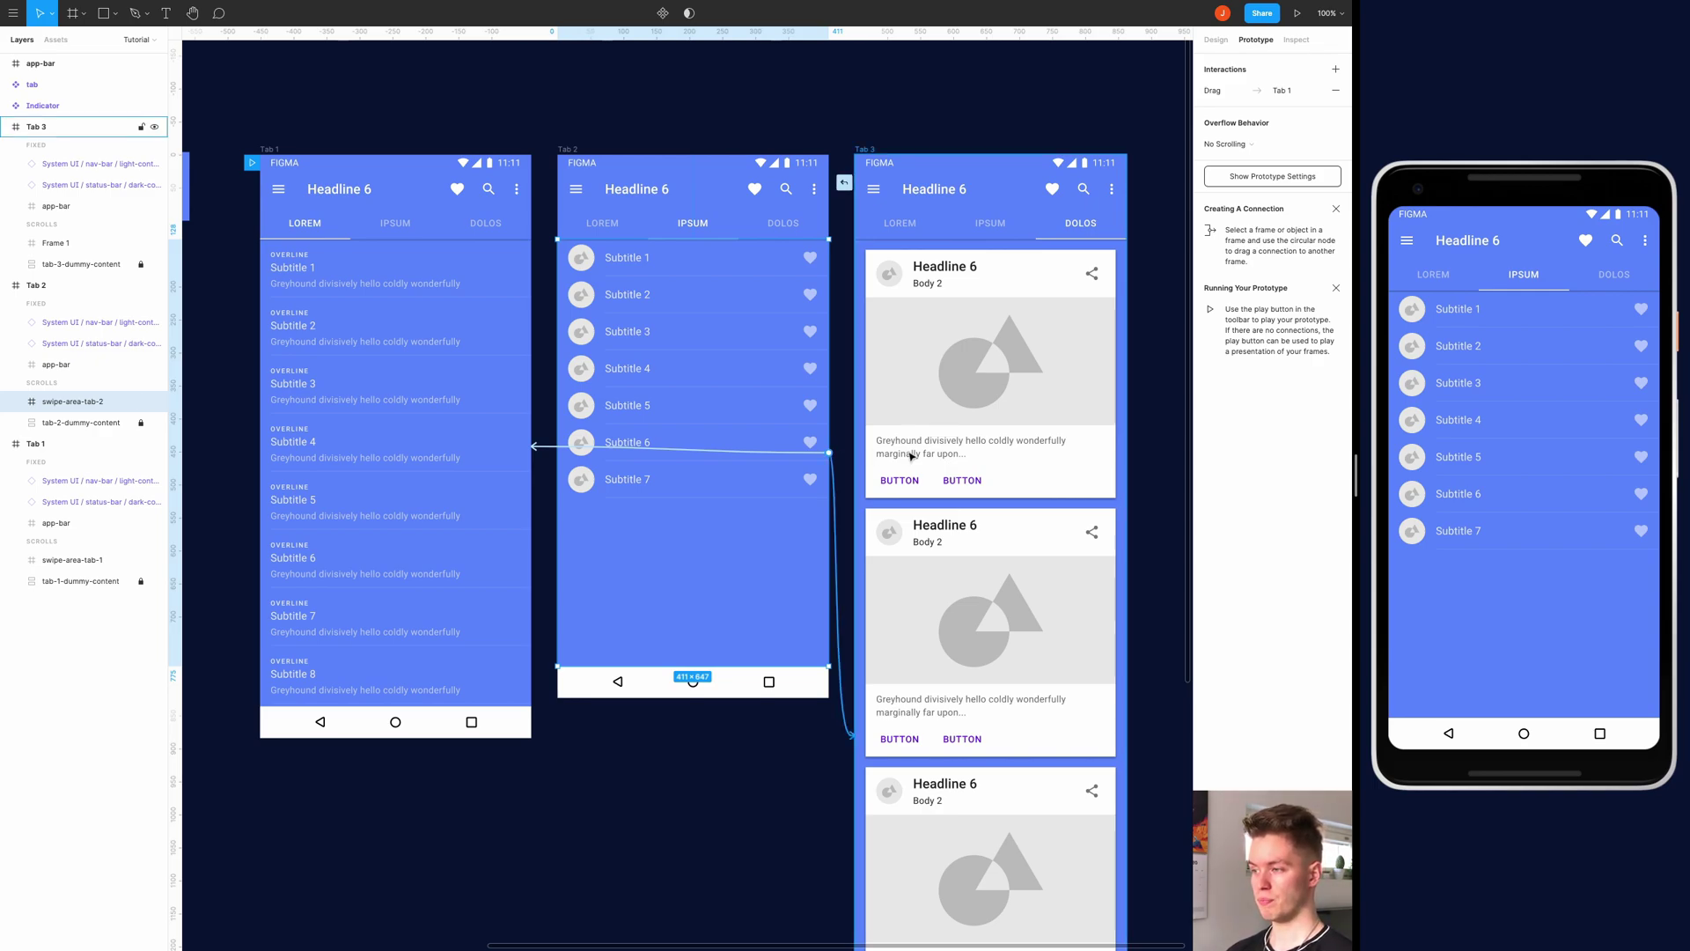
pyautogui.moveTo(911, 455); pyautogui.dragTo(911, 455)
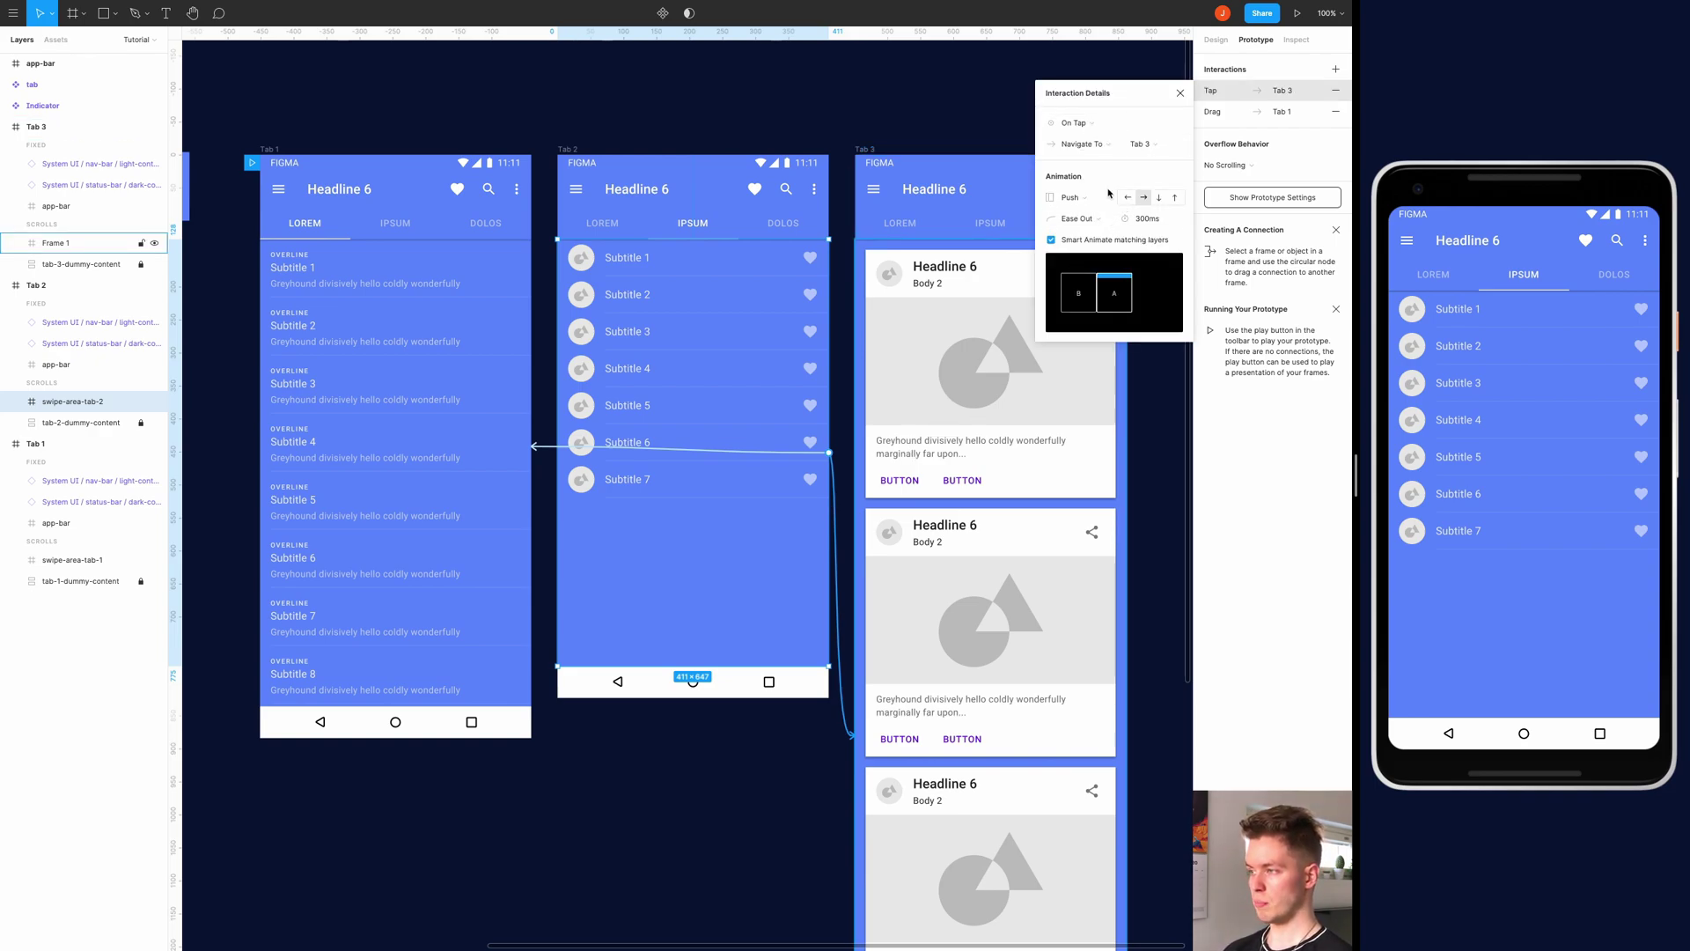
pyautogui.click(1078, 123)
pyautogui.click(1095, 139)
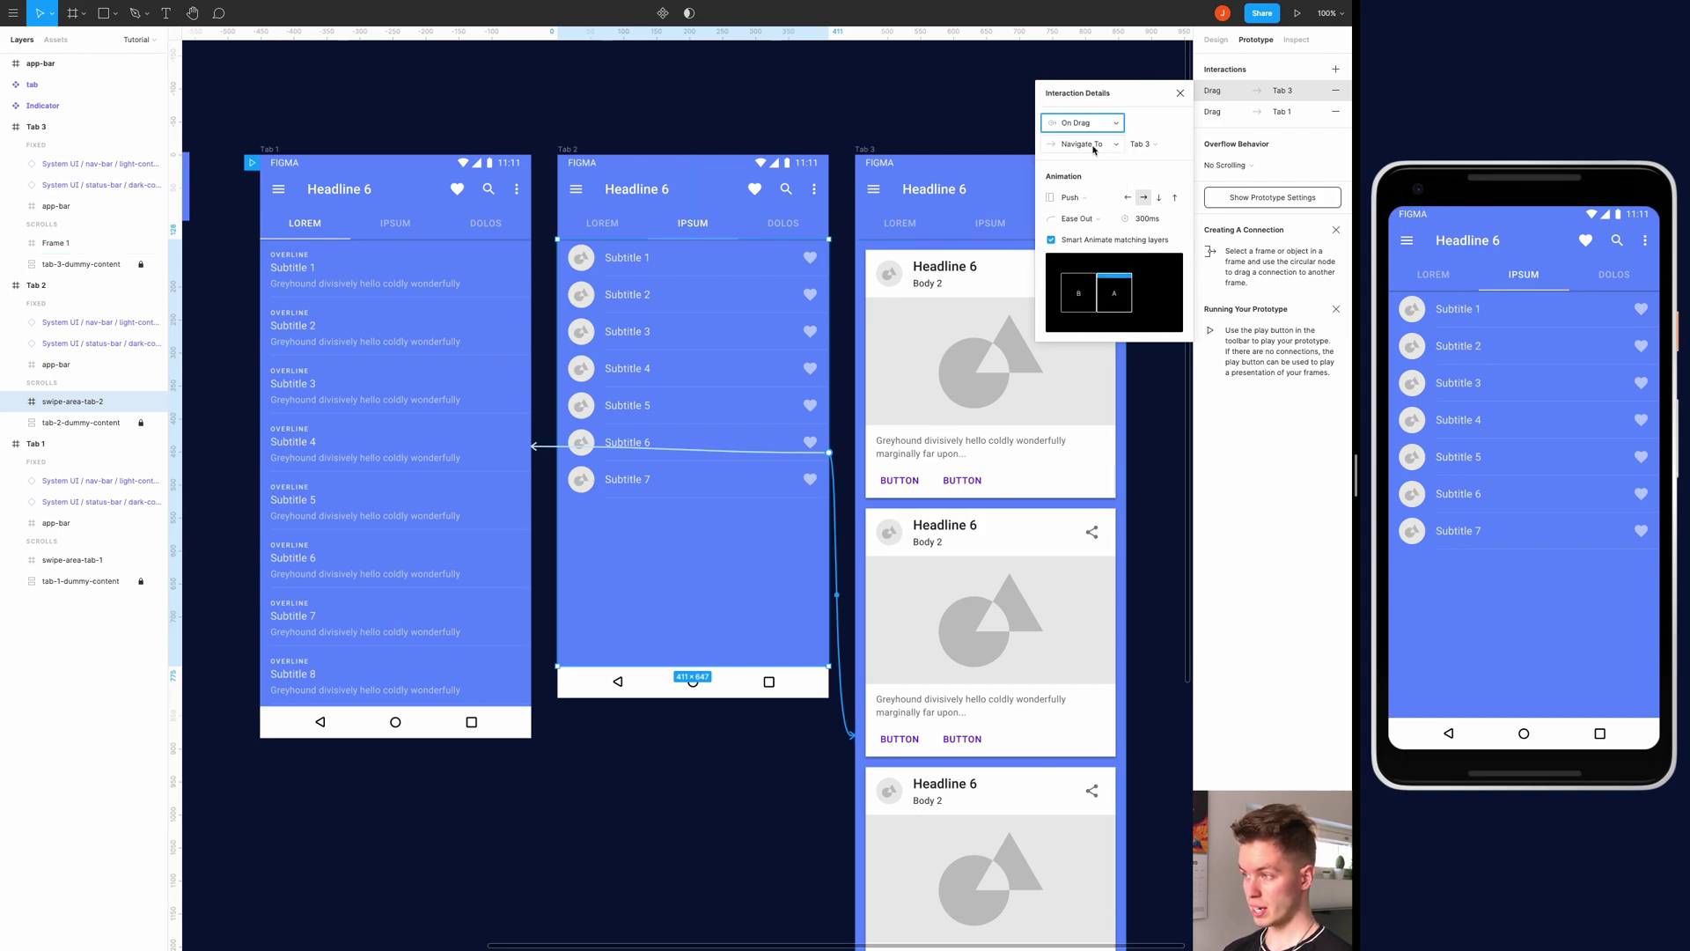
pyautogui.click(1127, 198)
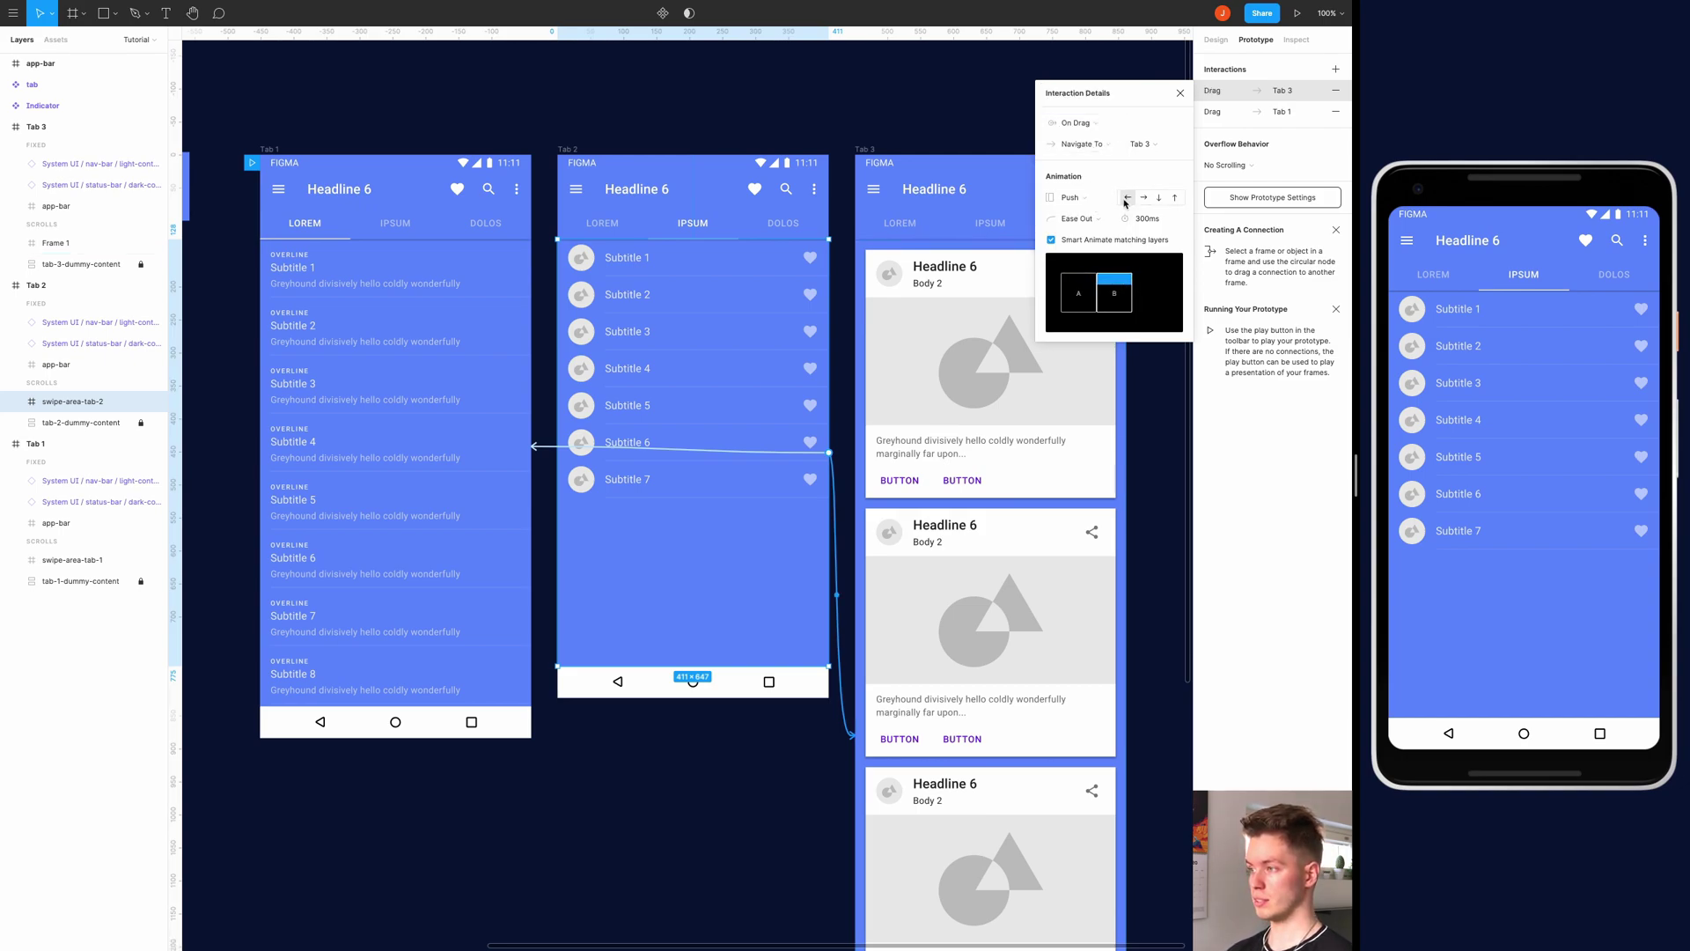
pyautogui.click(1180, 93)
# Review the drag interaction back to Tab 1, then test swiping from IPSUM to DOLOS
pyautogui.click(740, 450)
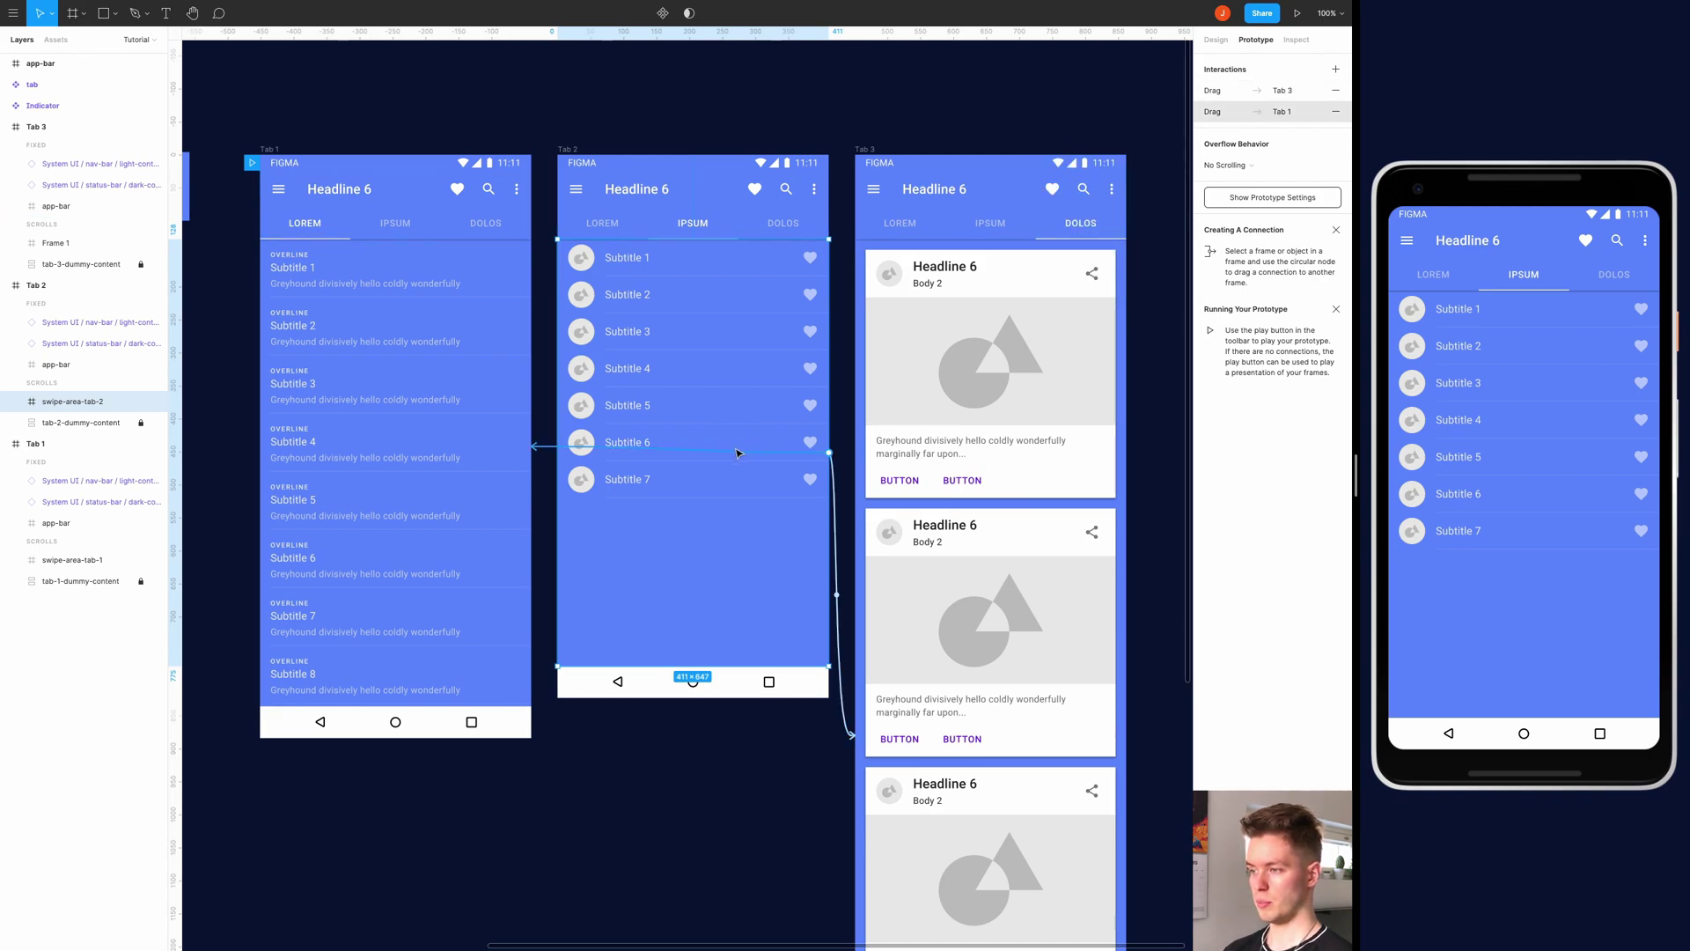
pyautogui.click(1180, 115)
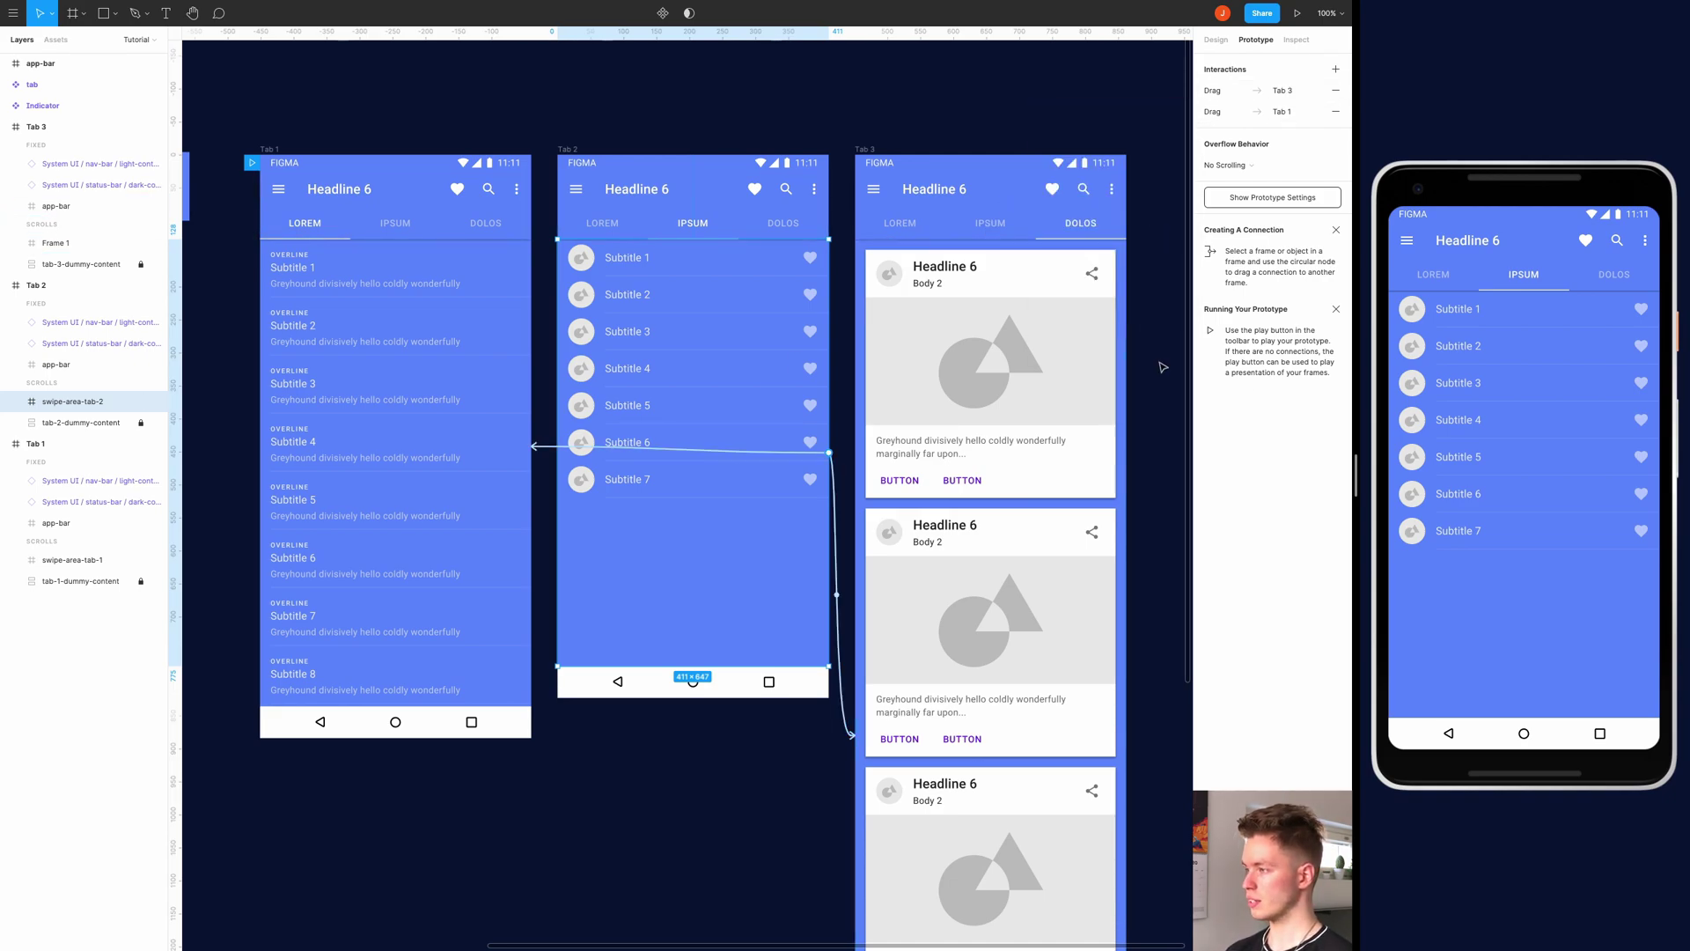
pyautogui.moveTo(1469, 418)
pyautogui.mouseDown()
pyautogui.moveTo(1547, 408)
pyautogui.moveTo(1498, 426)
pyautogui.moveTo(1440, 418)
pyautogui.mouseUp()
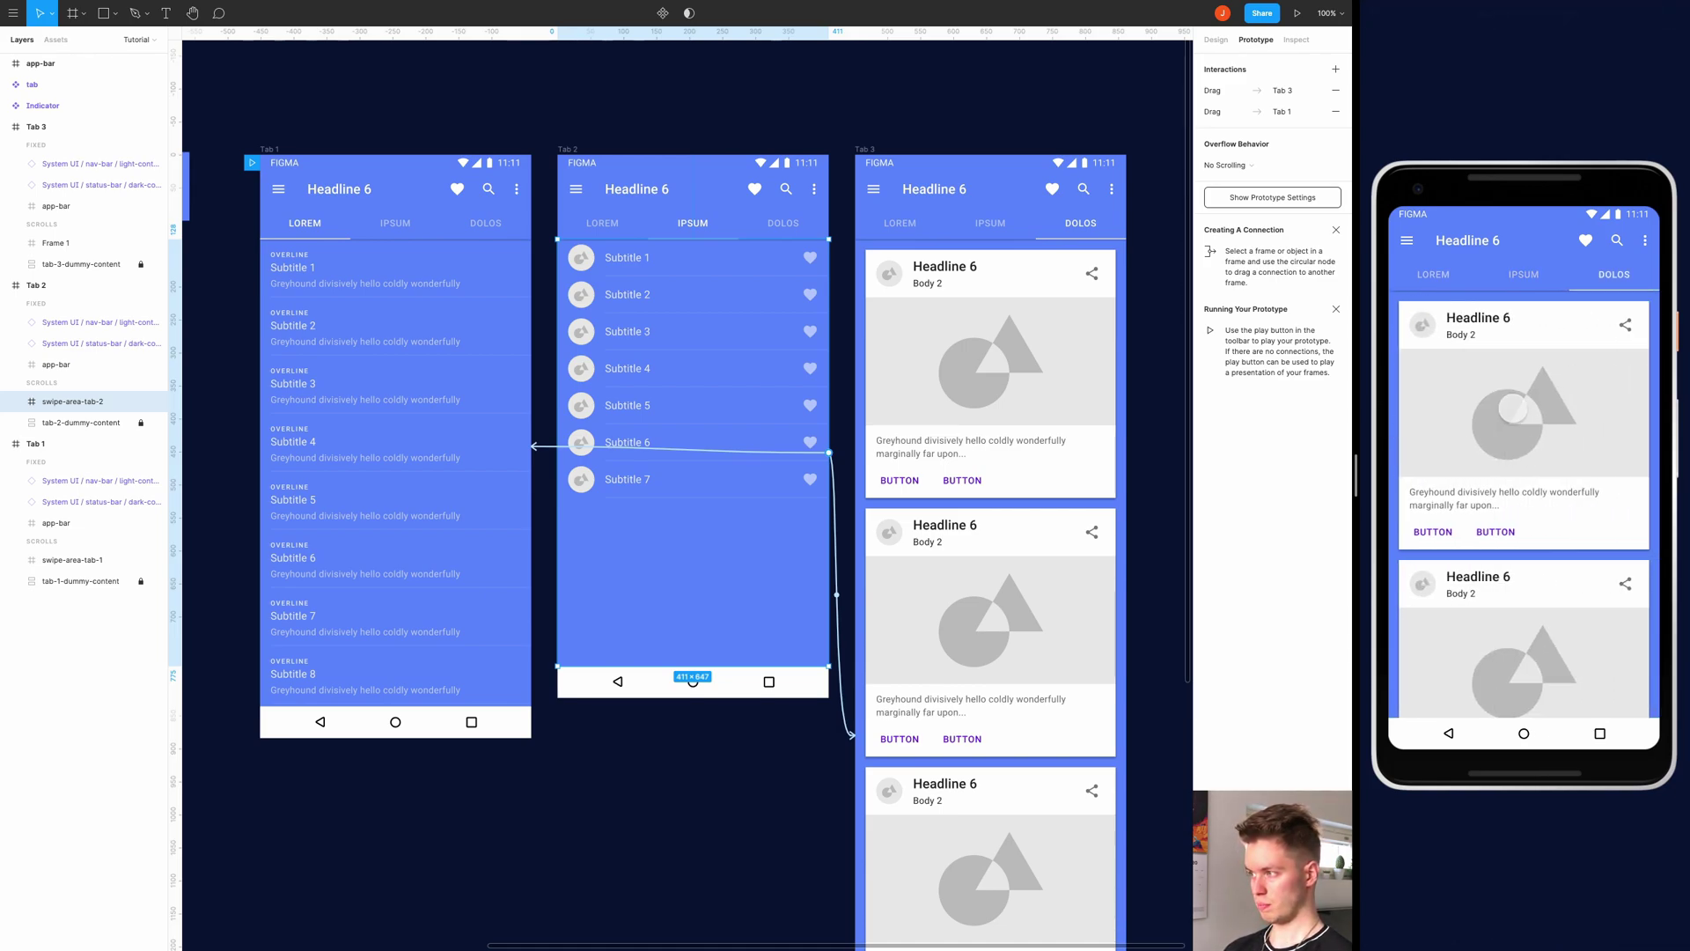
pyautogui.hscroll(5, 976, 295)
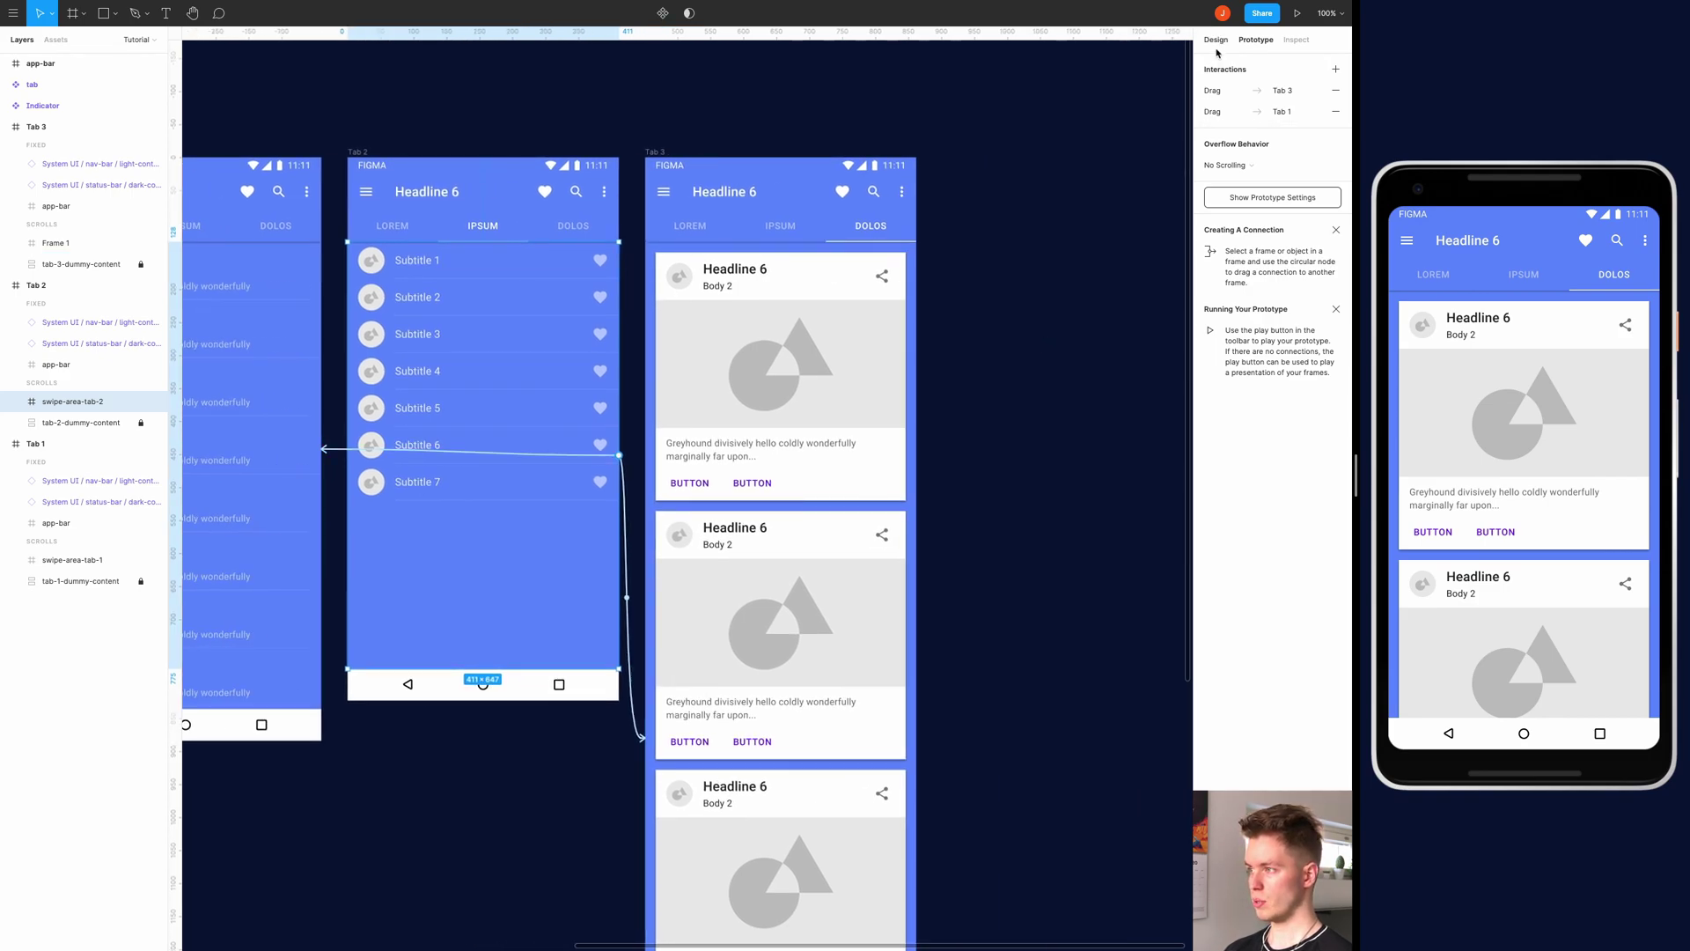
# Link Tab 3's Frame 1 to Tab 2 with an On Drag trigger and rightward Push
pyautogui.click(802, 350)
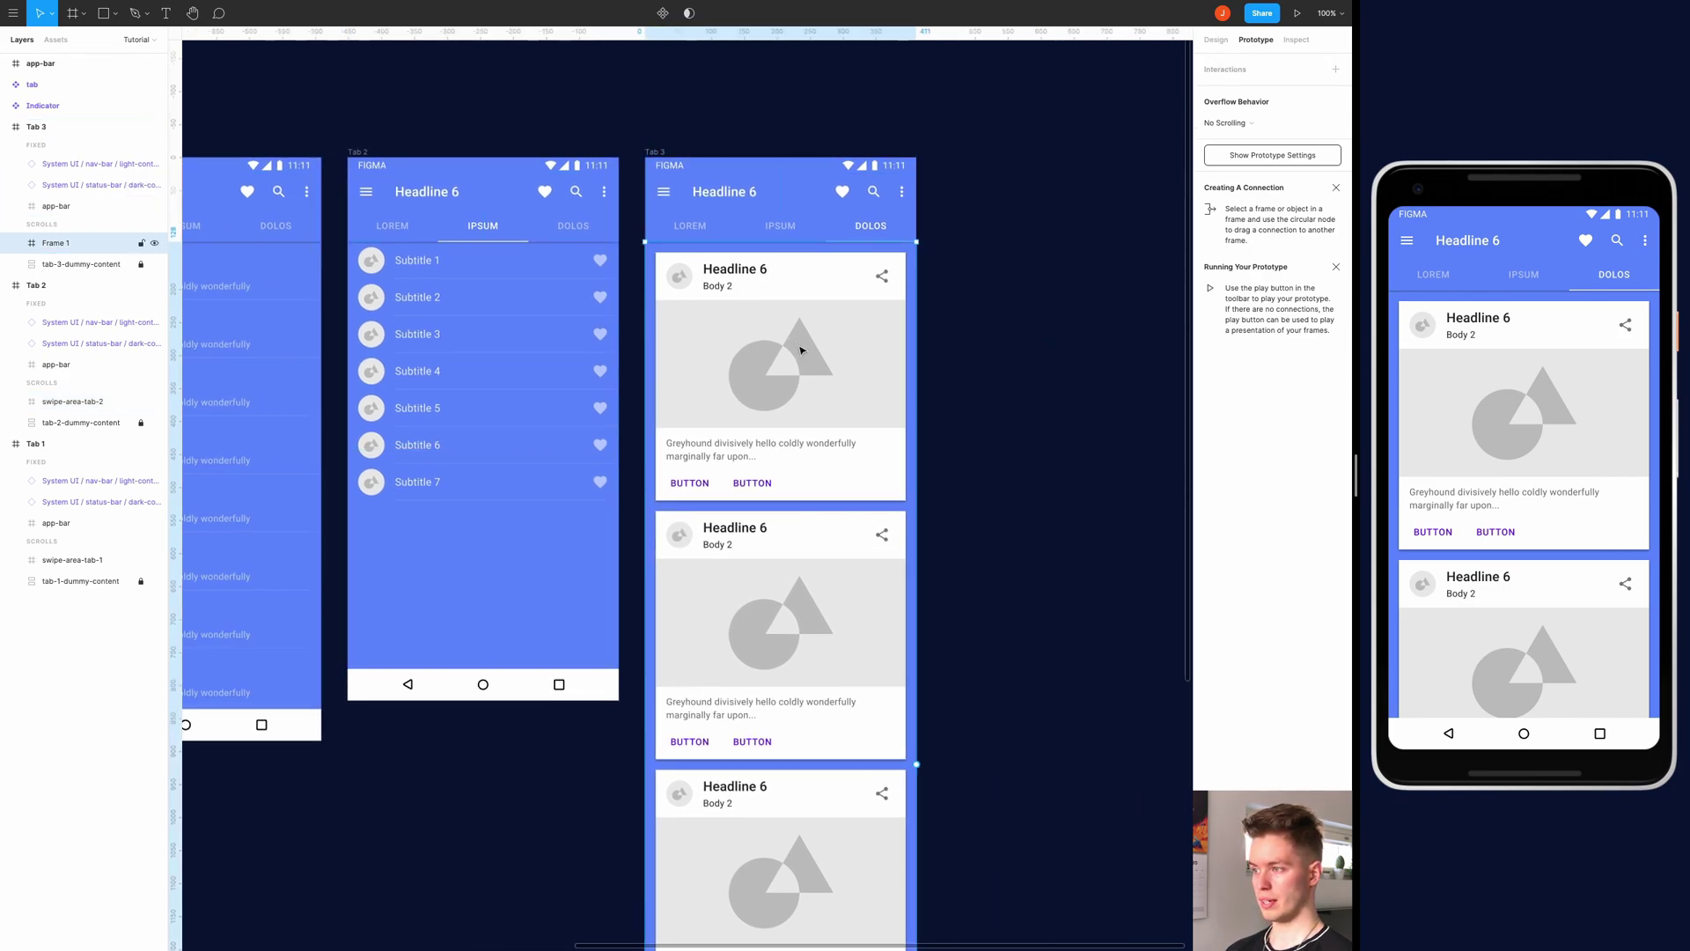
pyautogui.scroll(-8, 802, 349)
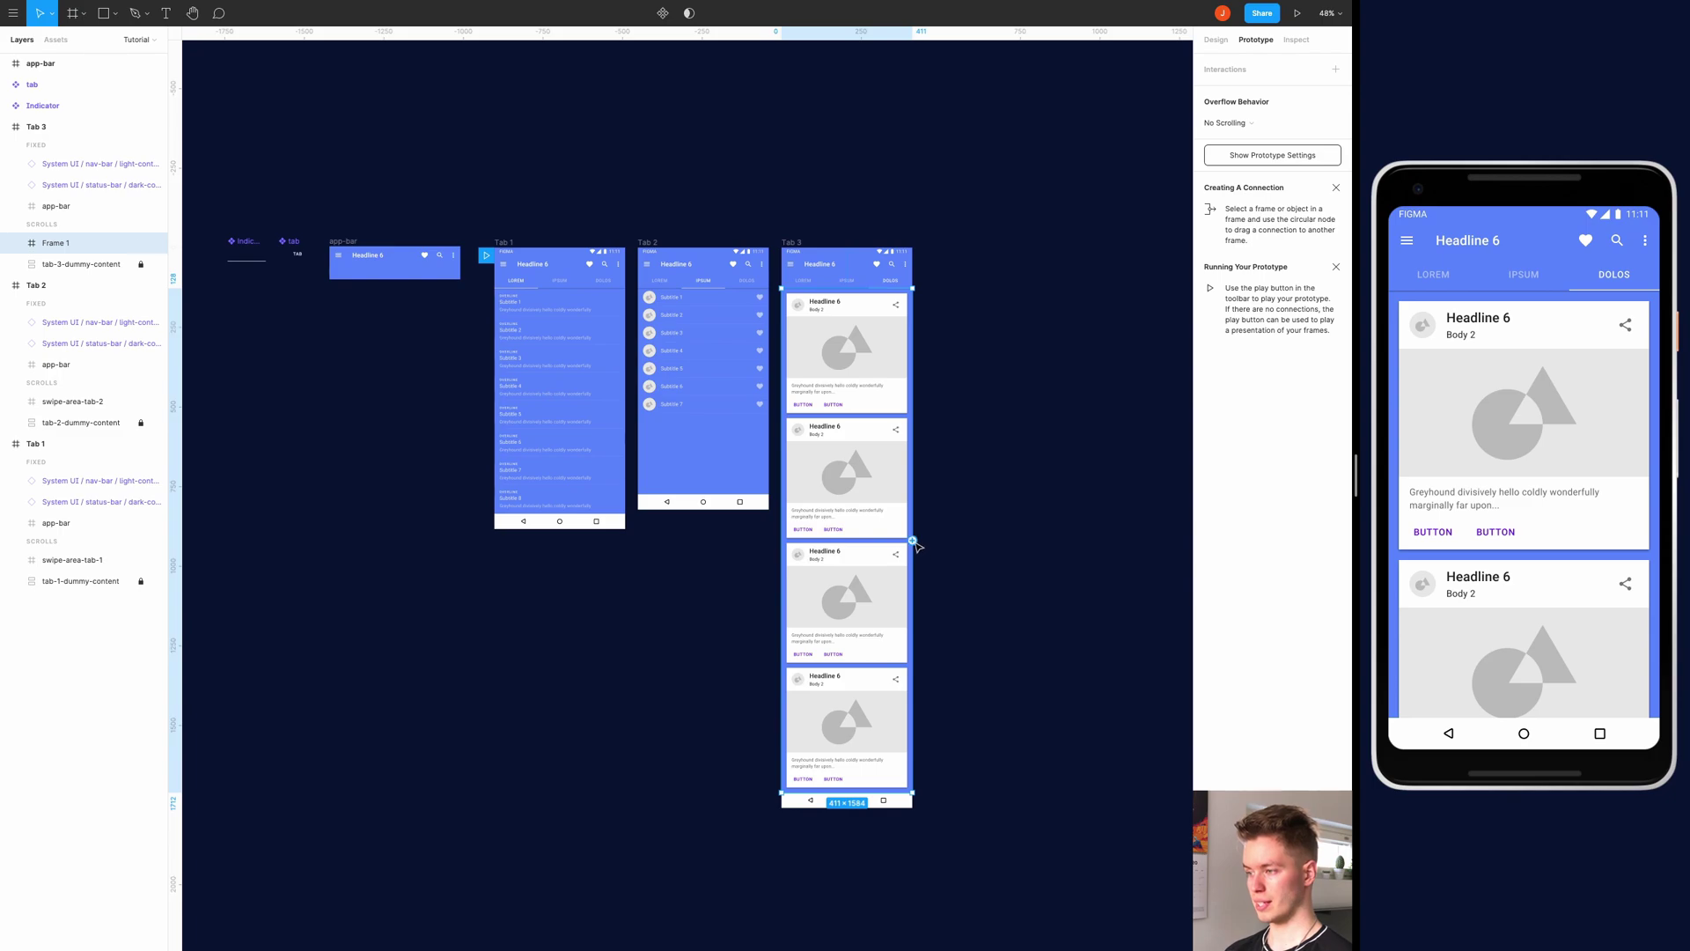
pyautogui.moveTo(913, 540); pyautogui.dragTo(743, 457)
pyautogui.click(1098, 125)
pyautogui.click(1099, 138)
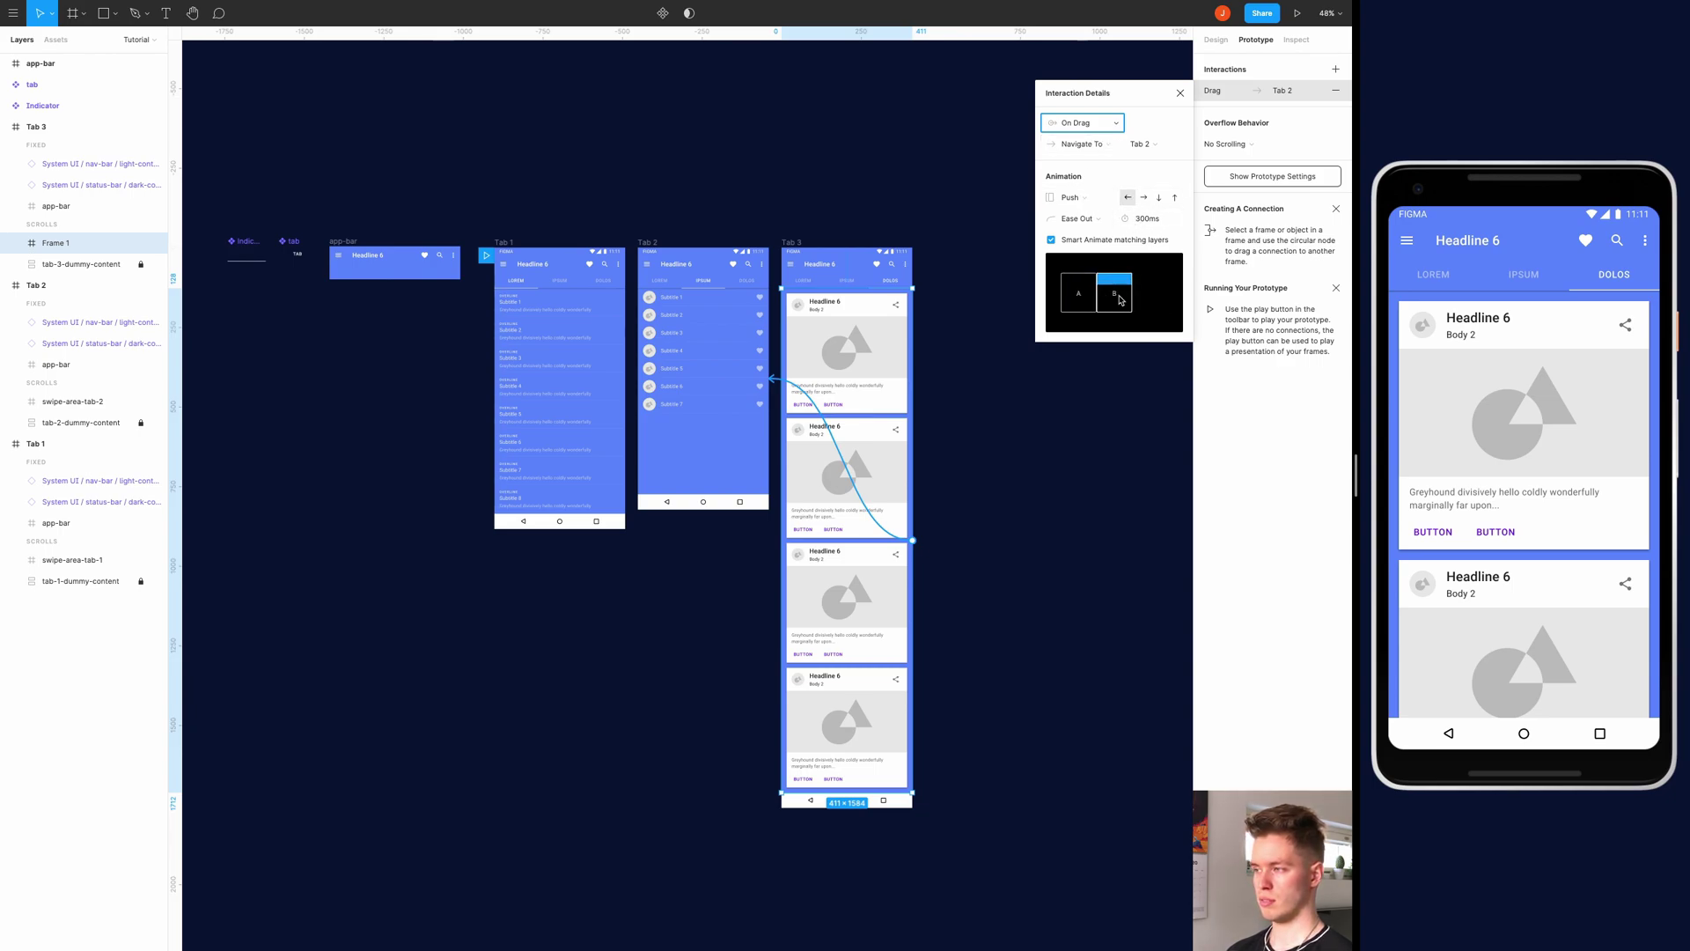
pyautogui.click(1145, 198)
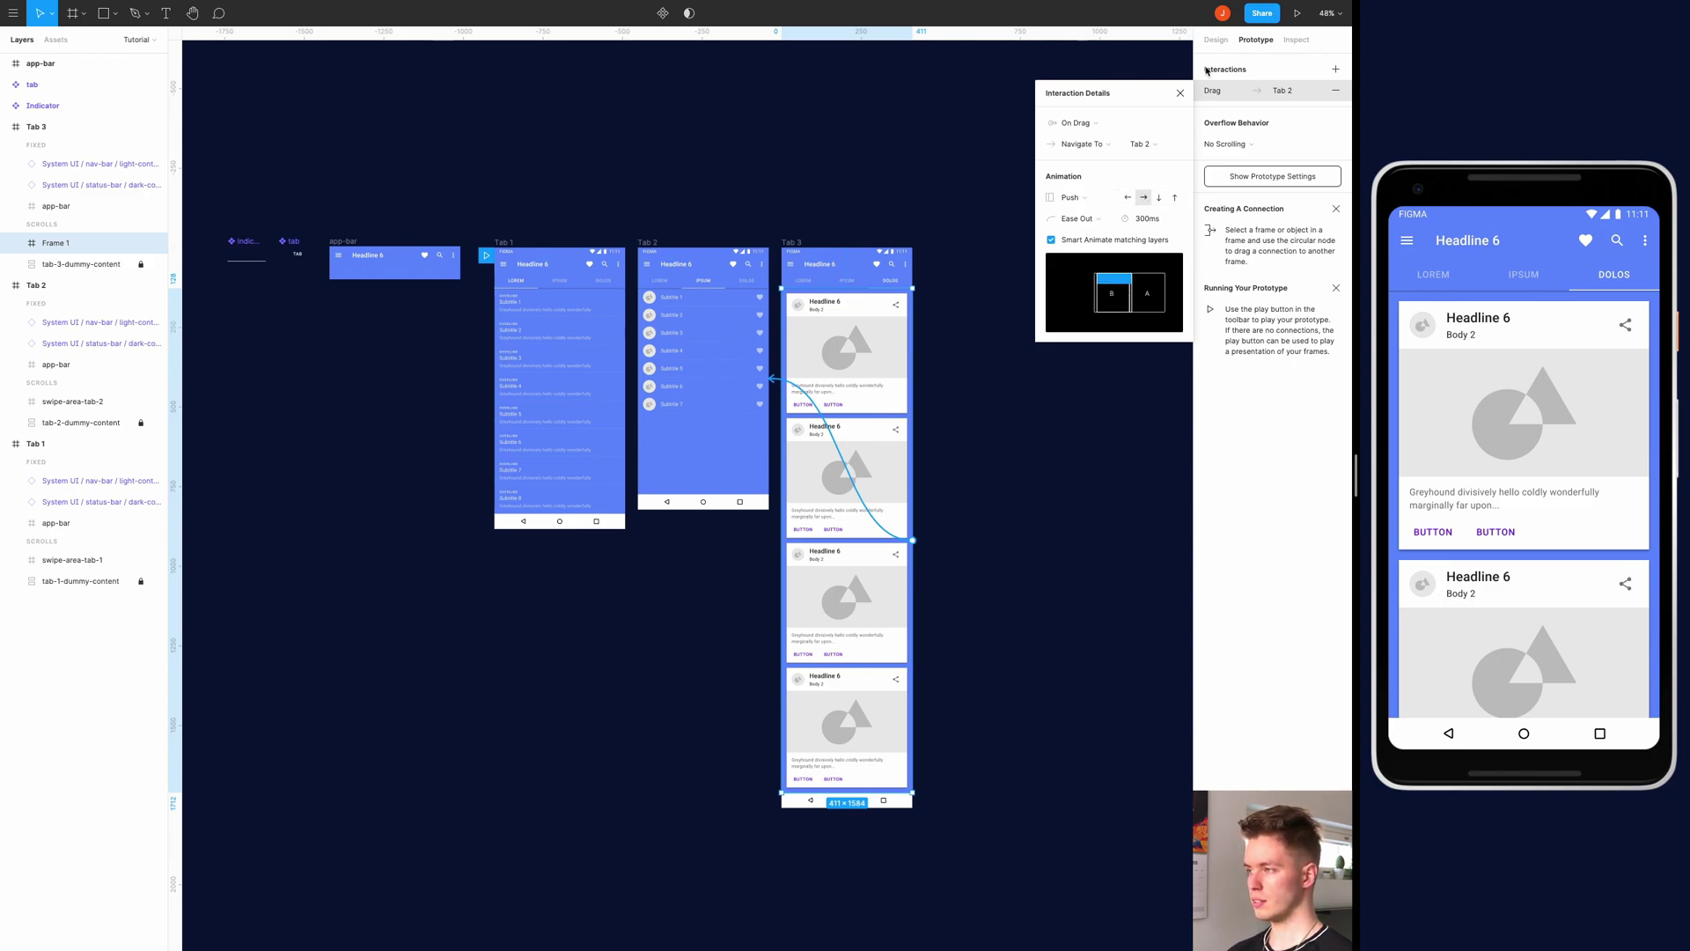
pyautogui.click(1180, 94)
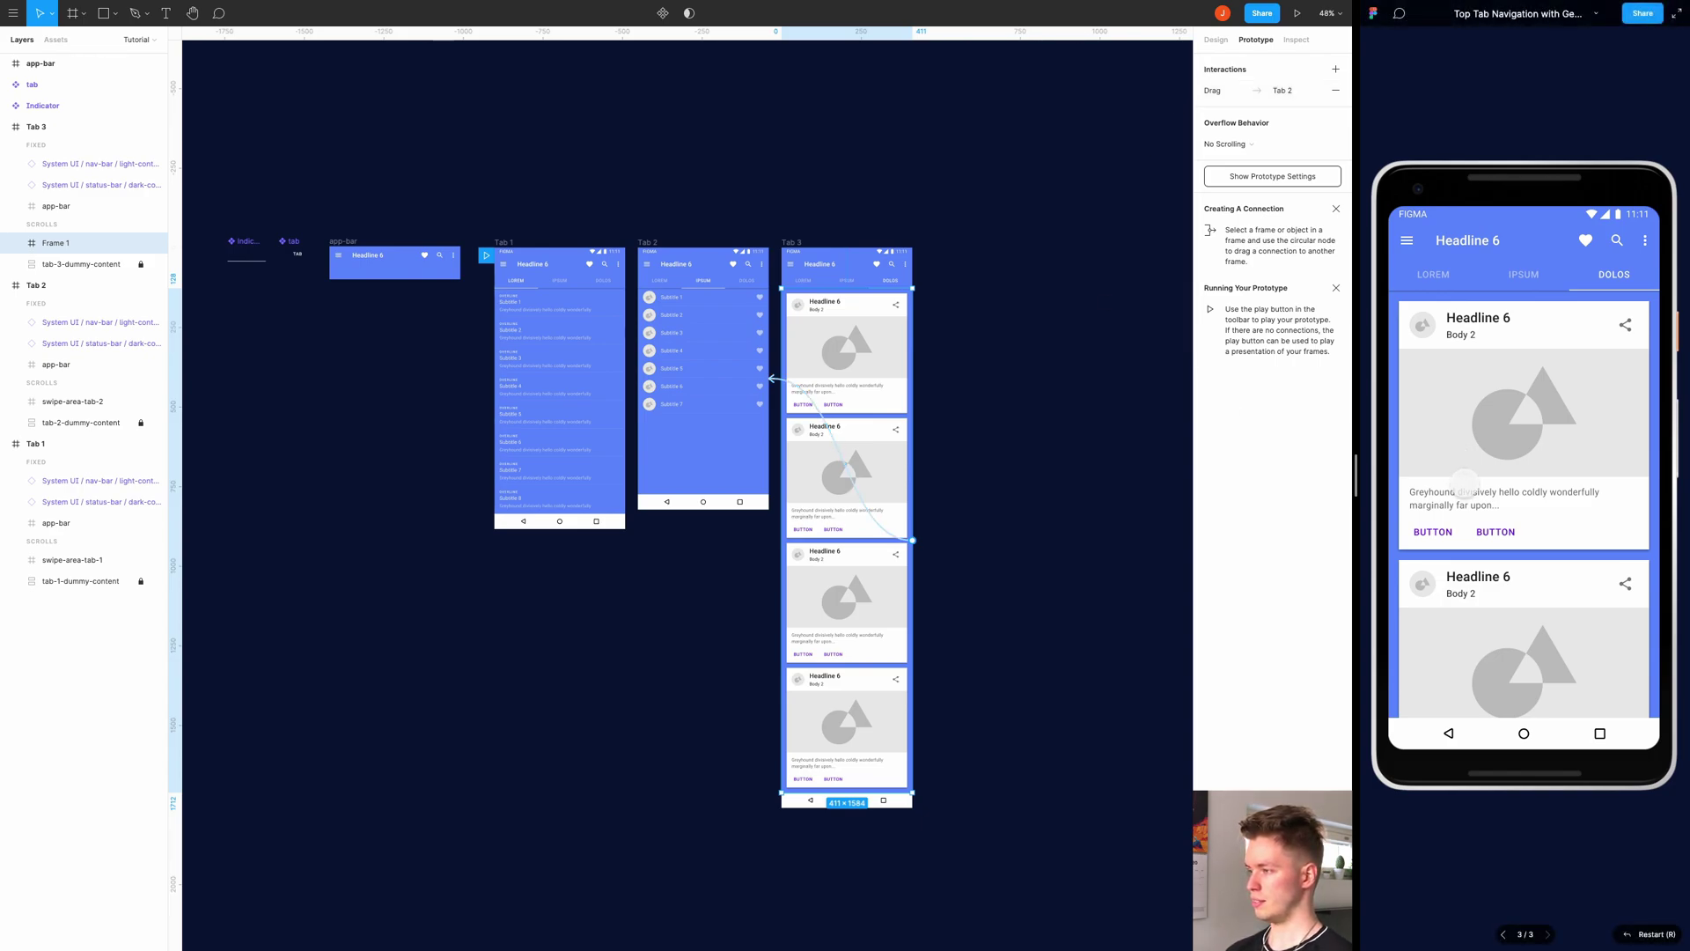